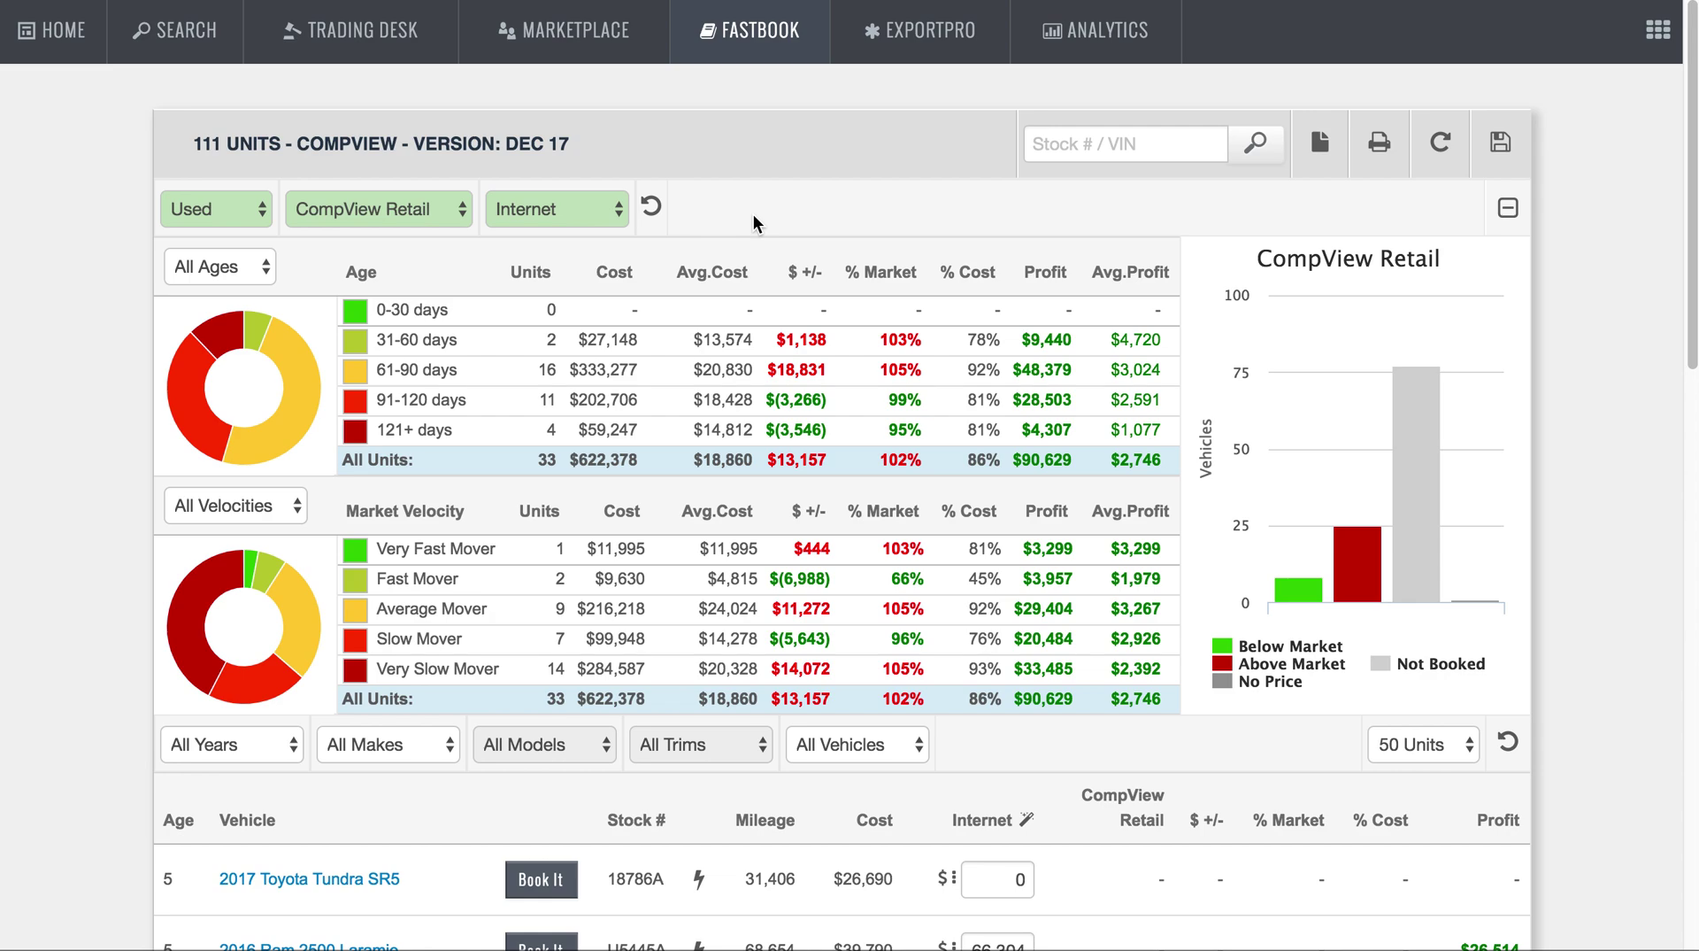
# Step: Compare the used inventory against the KBB Listing book values
pyautogui.scroll(-5, 1119, 761)
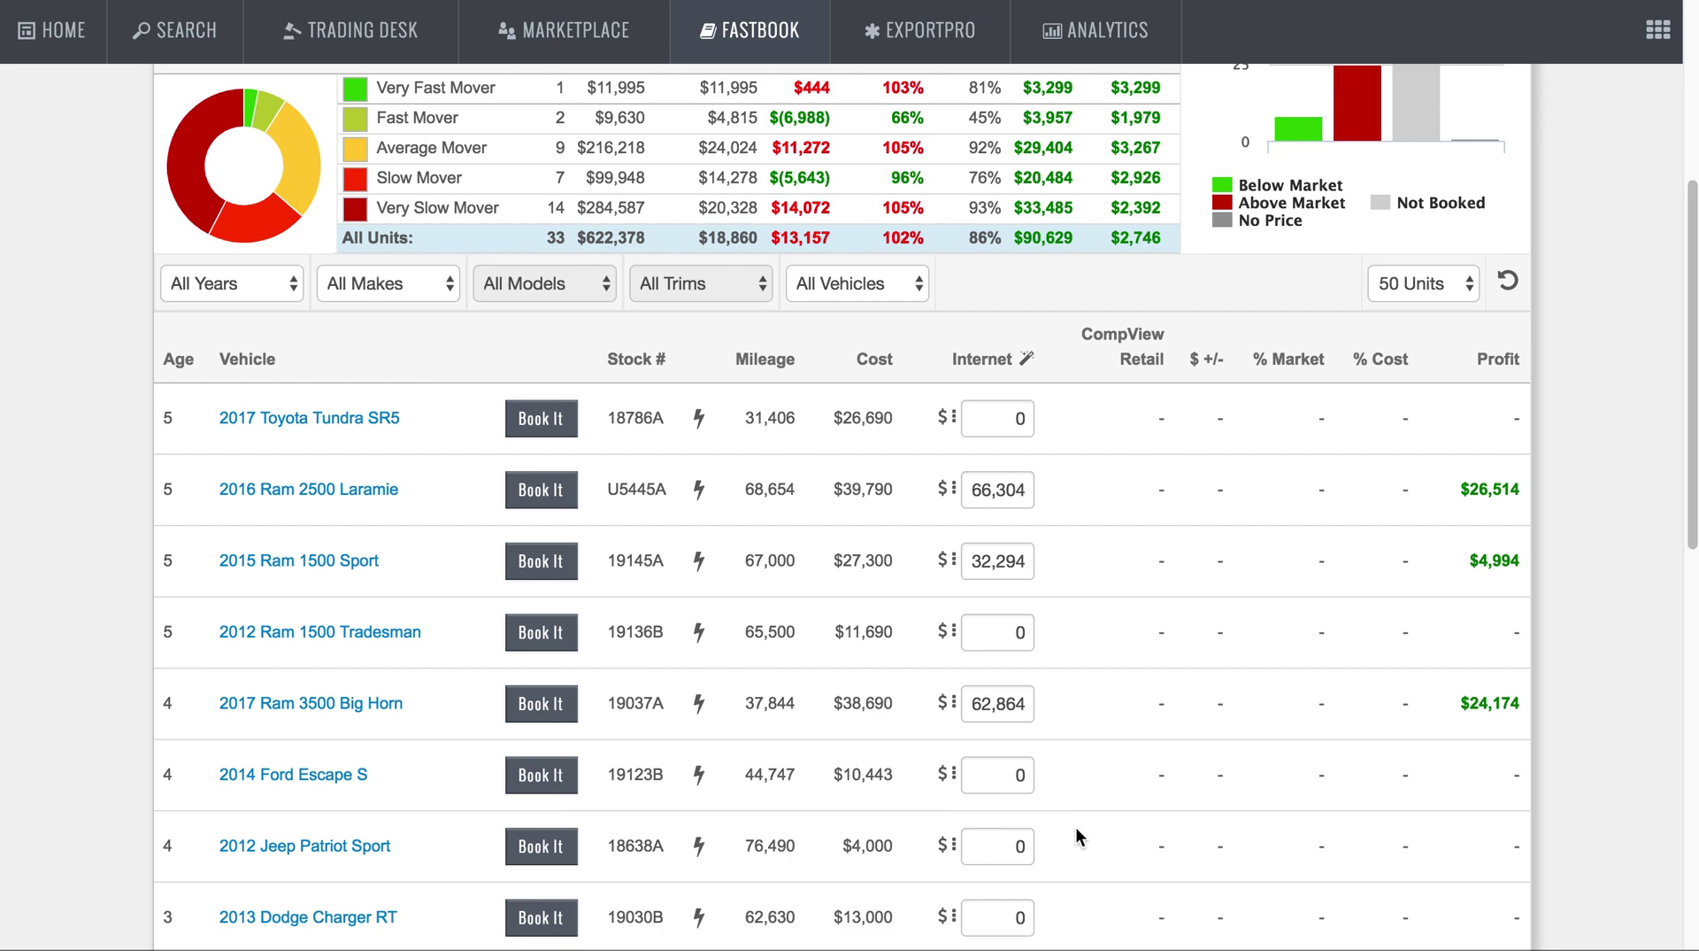
pyautogui.scroll(4, 1214, 424)
pyautogui.scroll(2, 1074, 257)
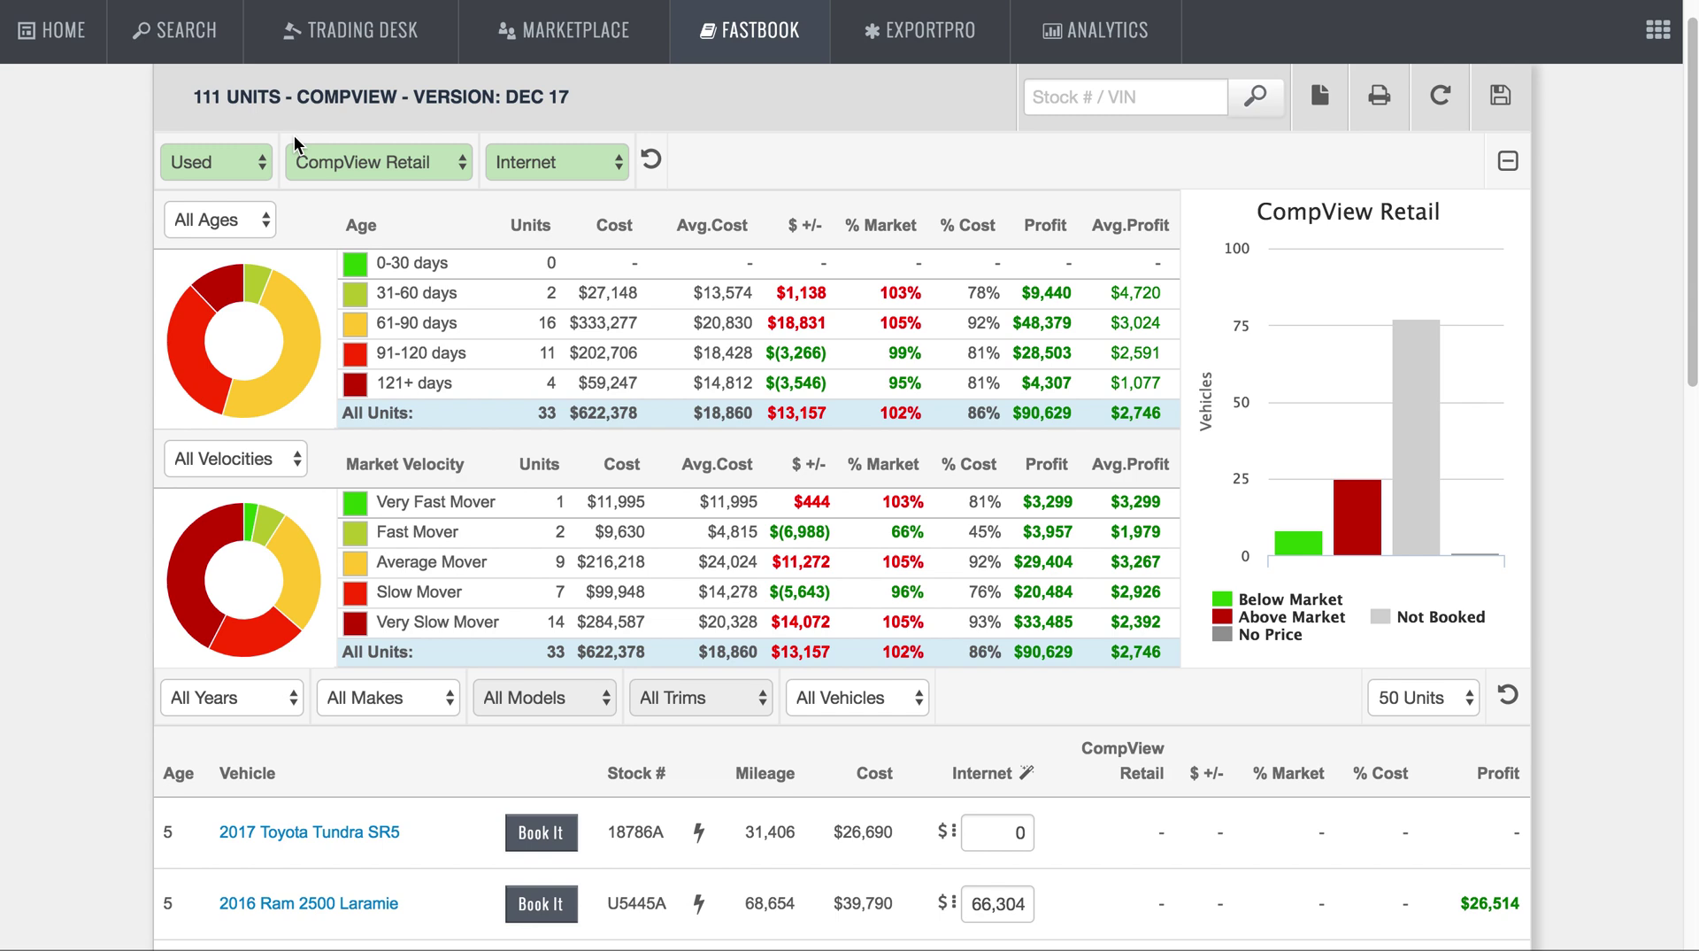
pyautogui.click(341, 161)
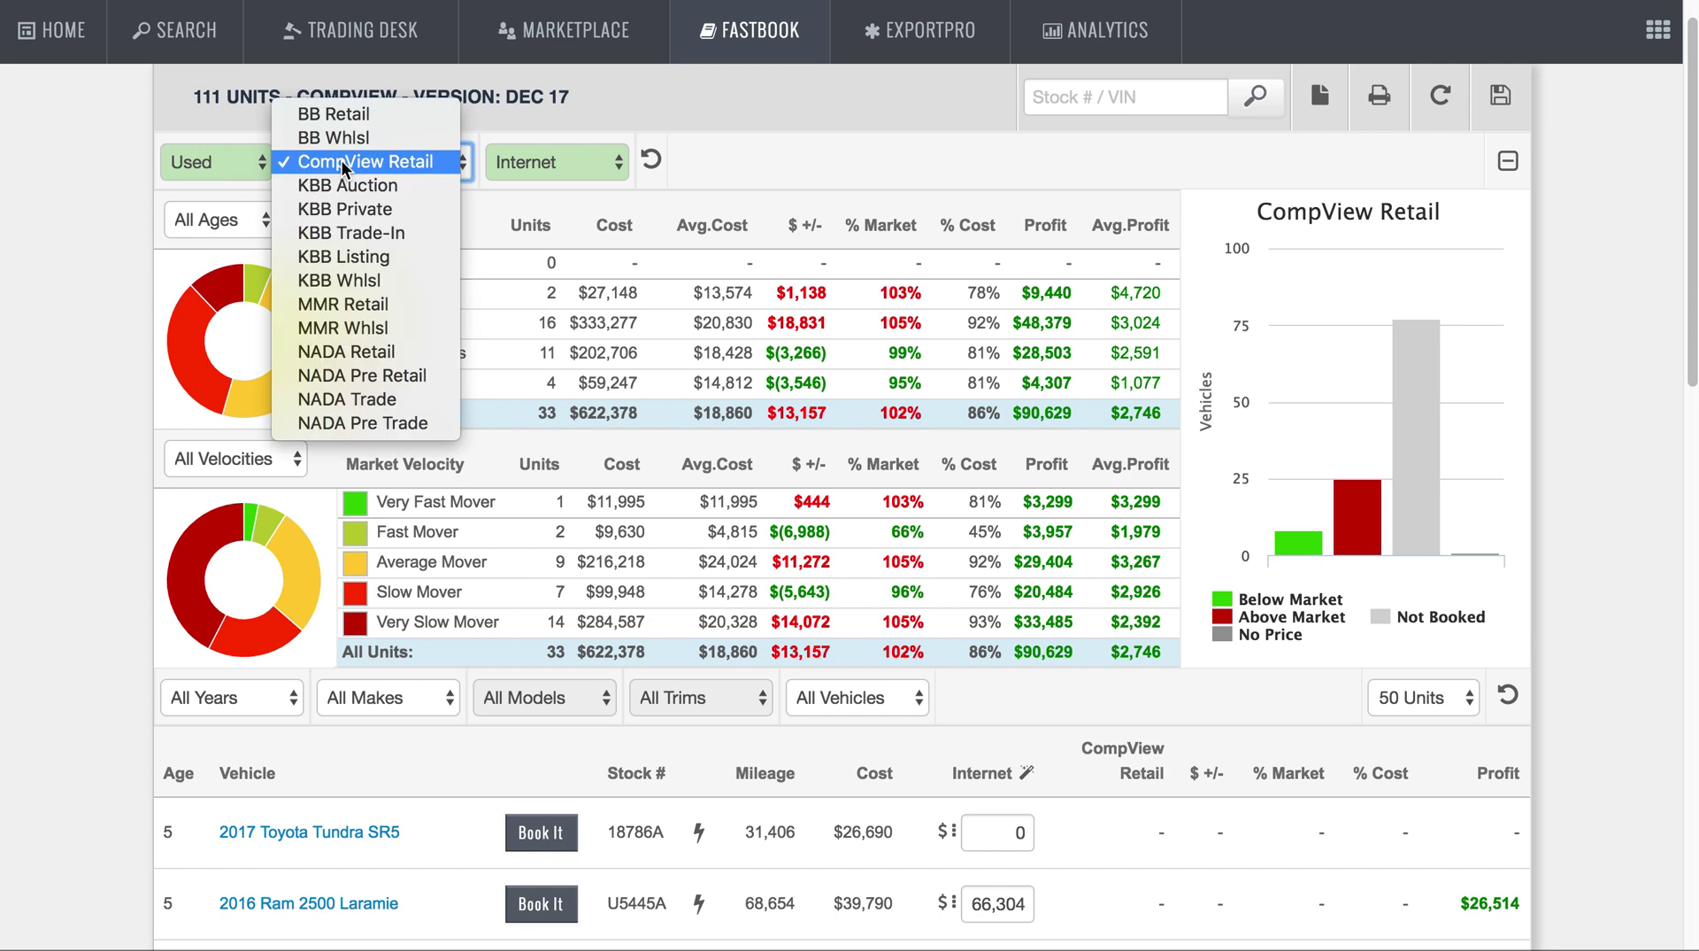
pyautogui.click(391, 256)
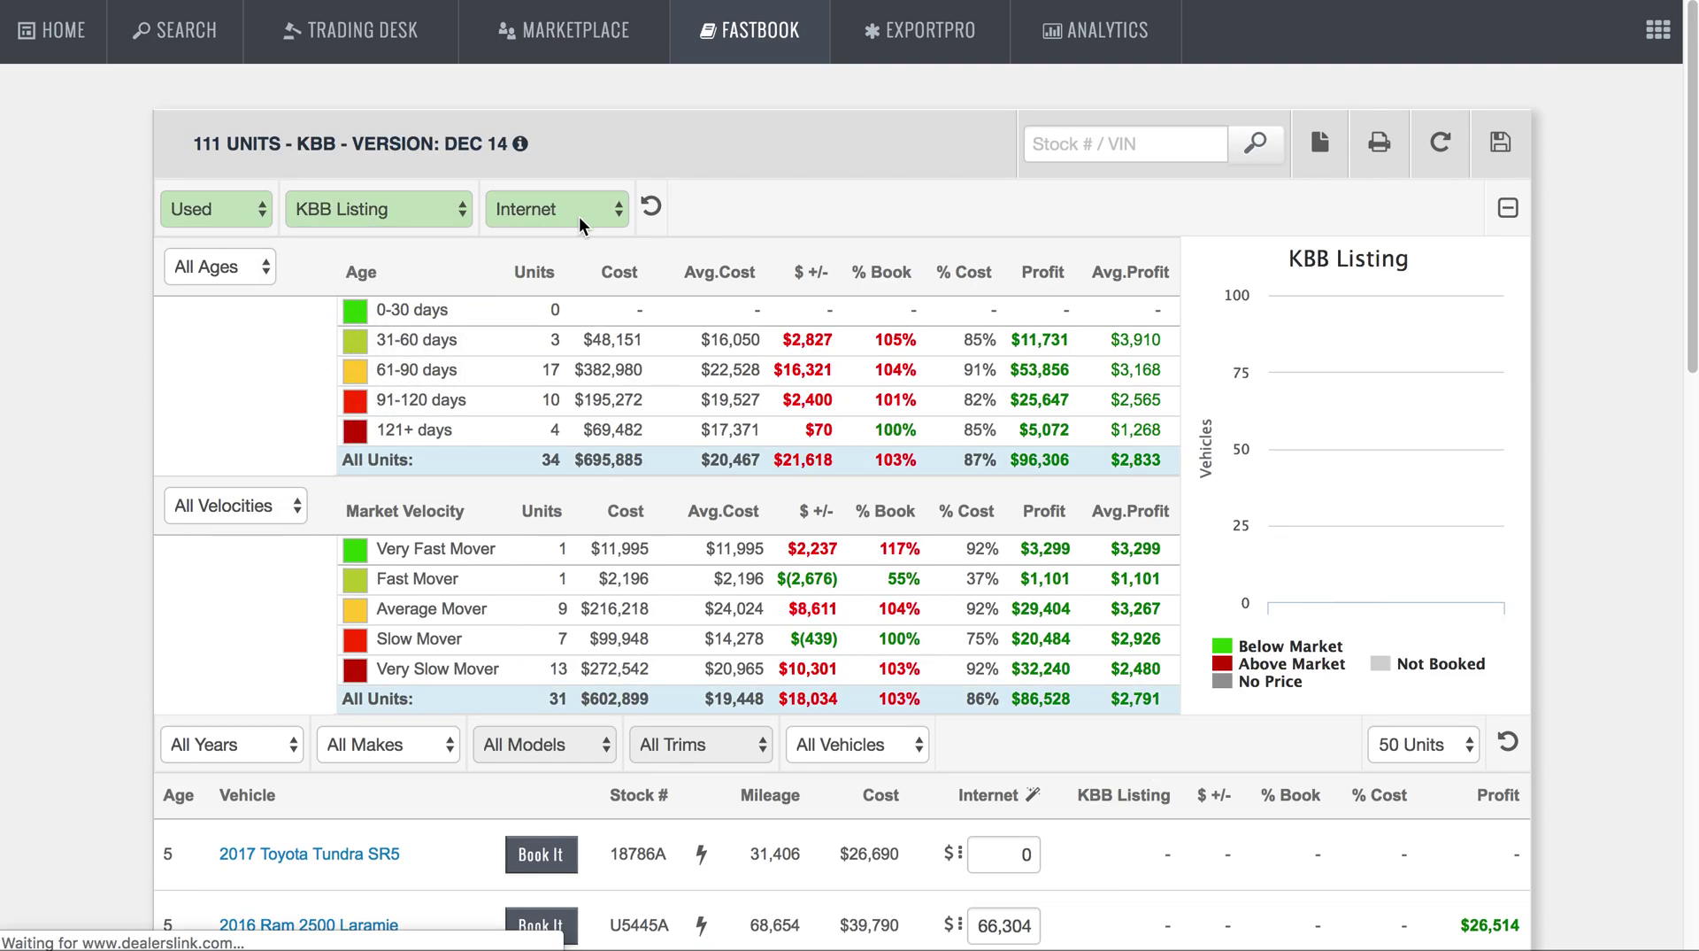
# Step: Switch the price type of the KBB Listing comparison to Retail and review the summary tables and vehicle list
pyautogui.click(581, 228)
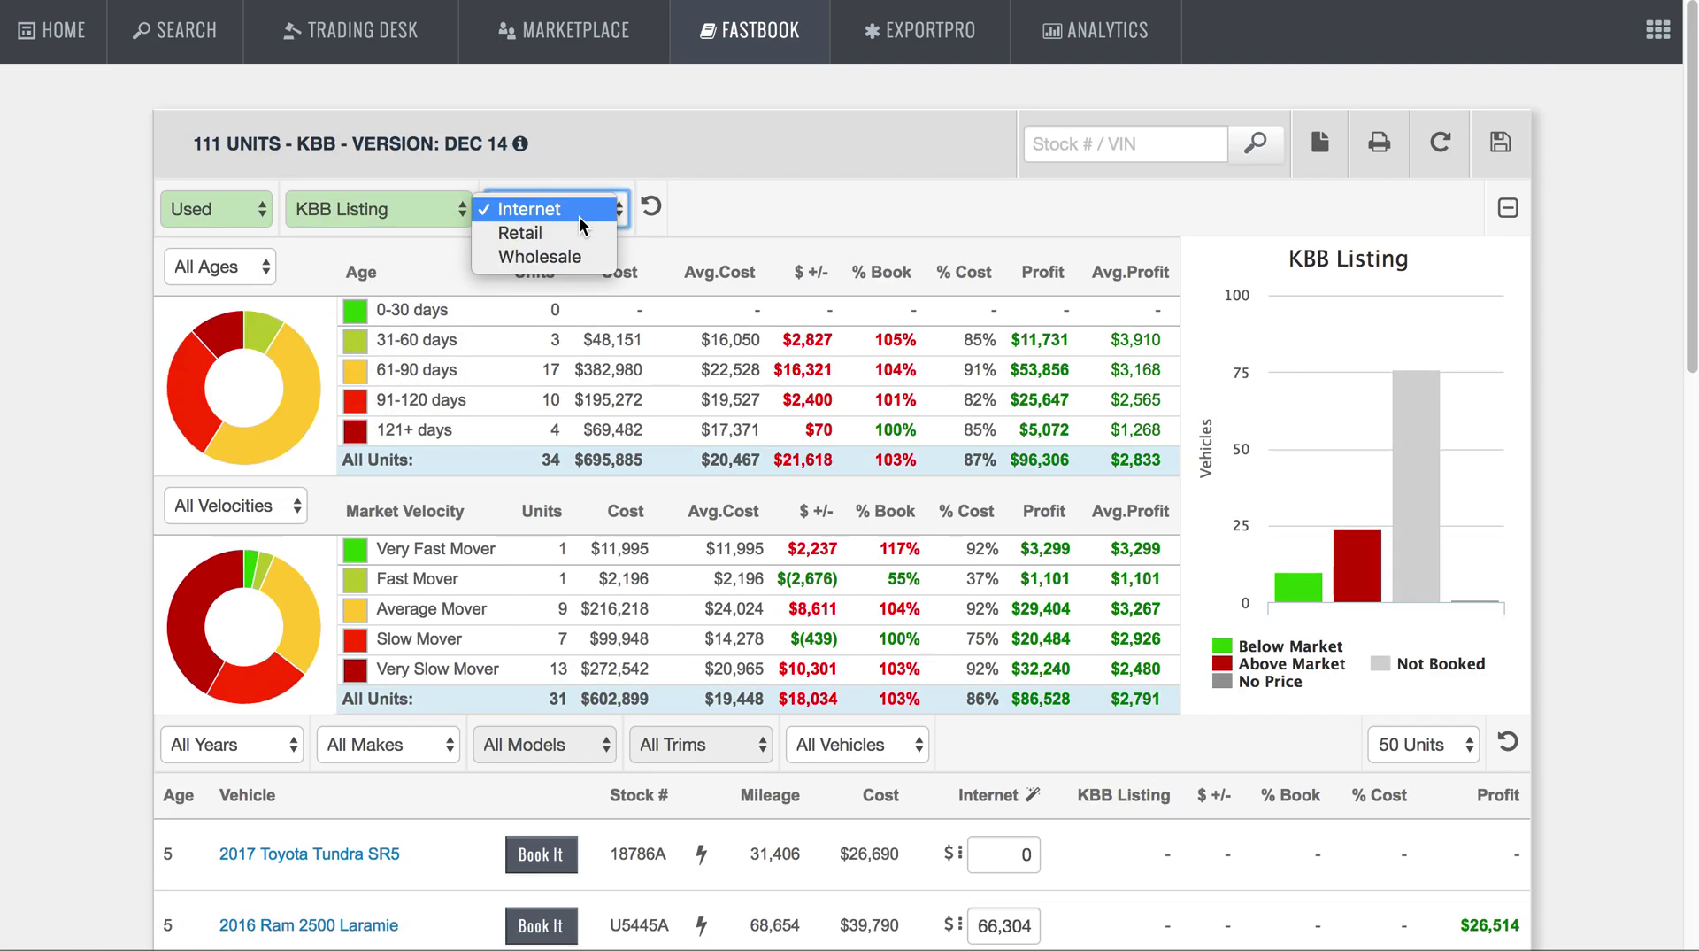
pyautogui.click(778, 218)
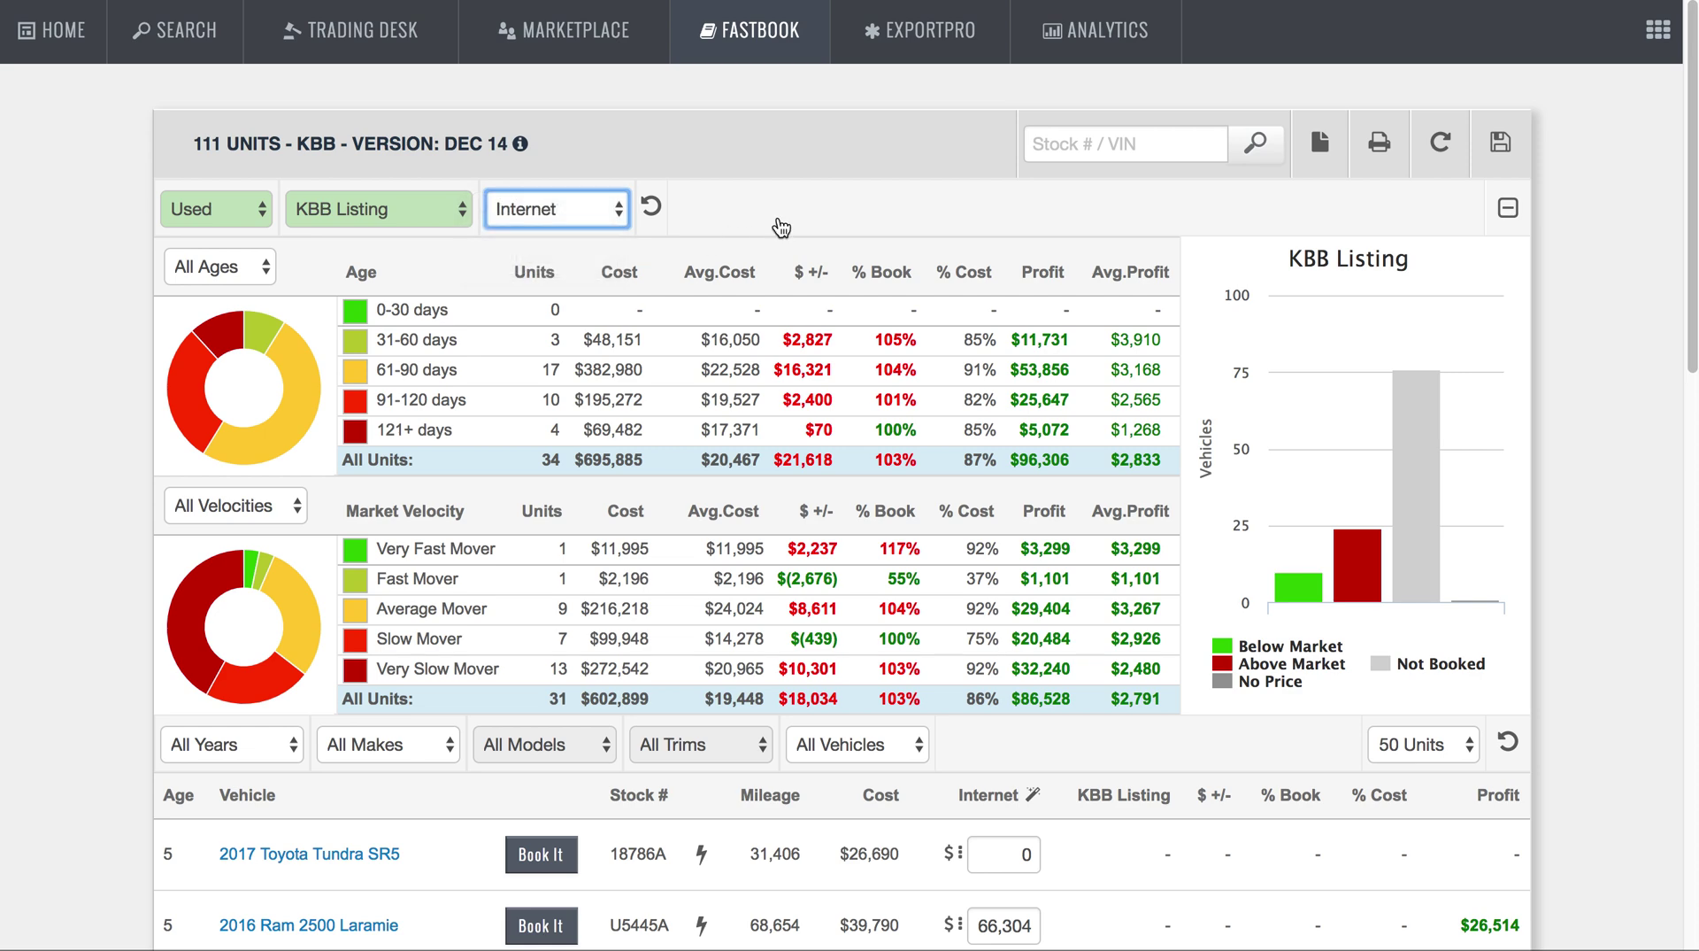
pyautogui.click(577, 221)
pyautogui.click(572, 231)
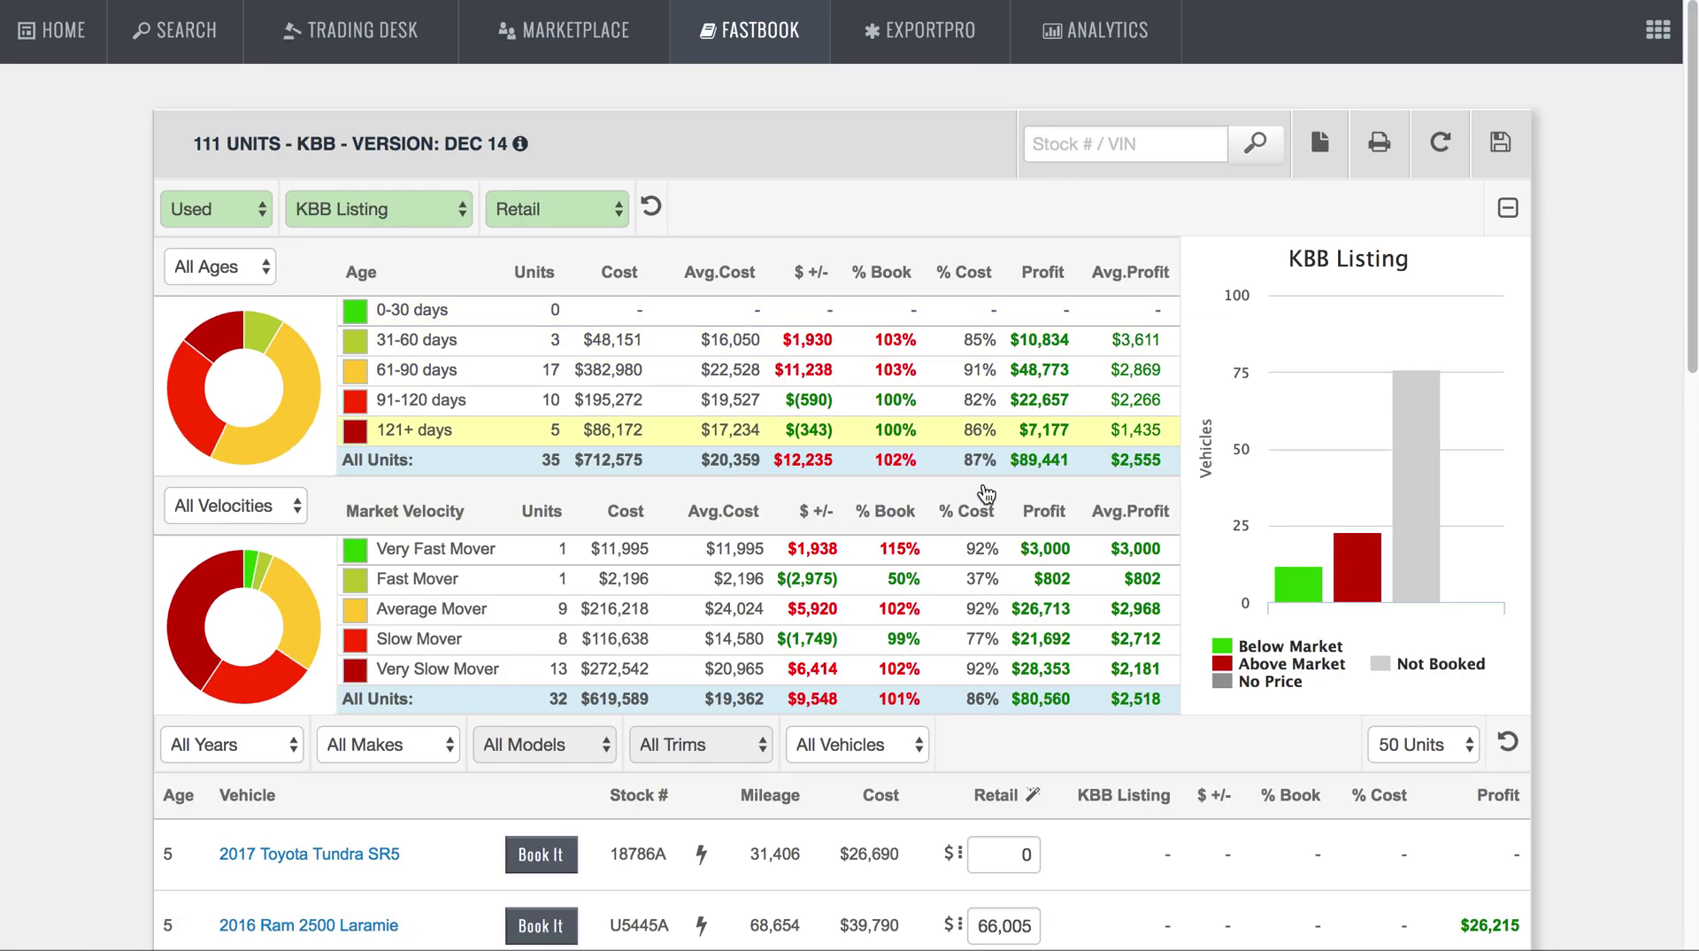
pyautogui.scroll(-1, 967, 805)
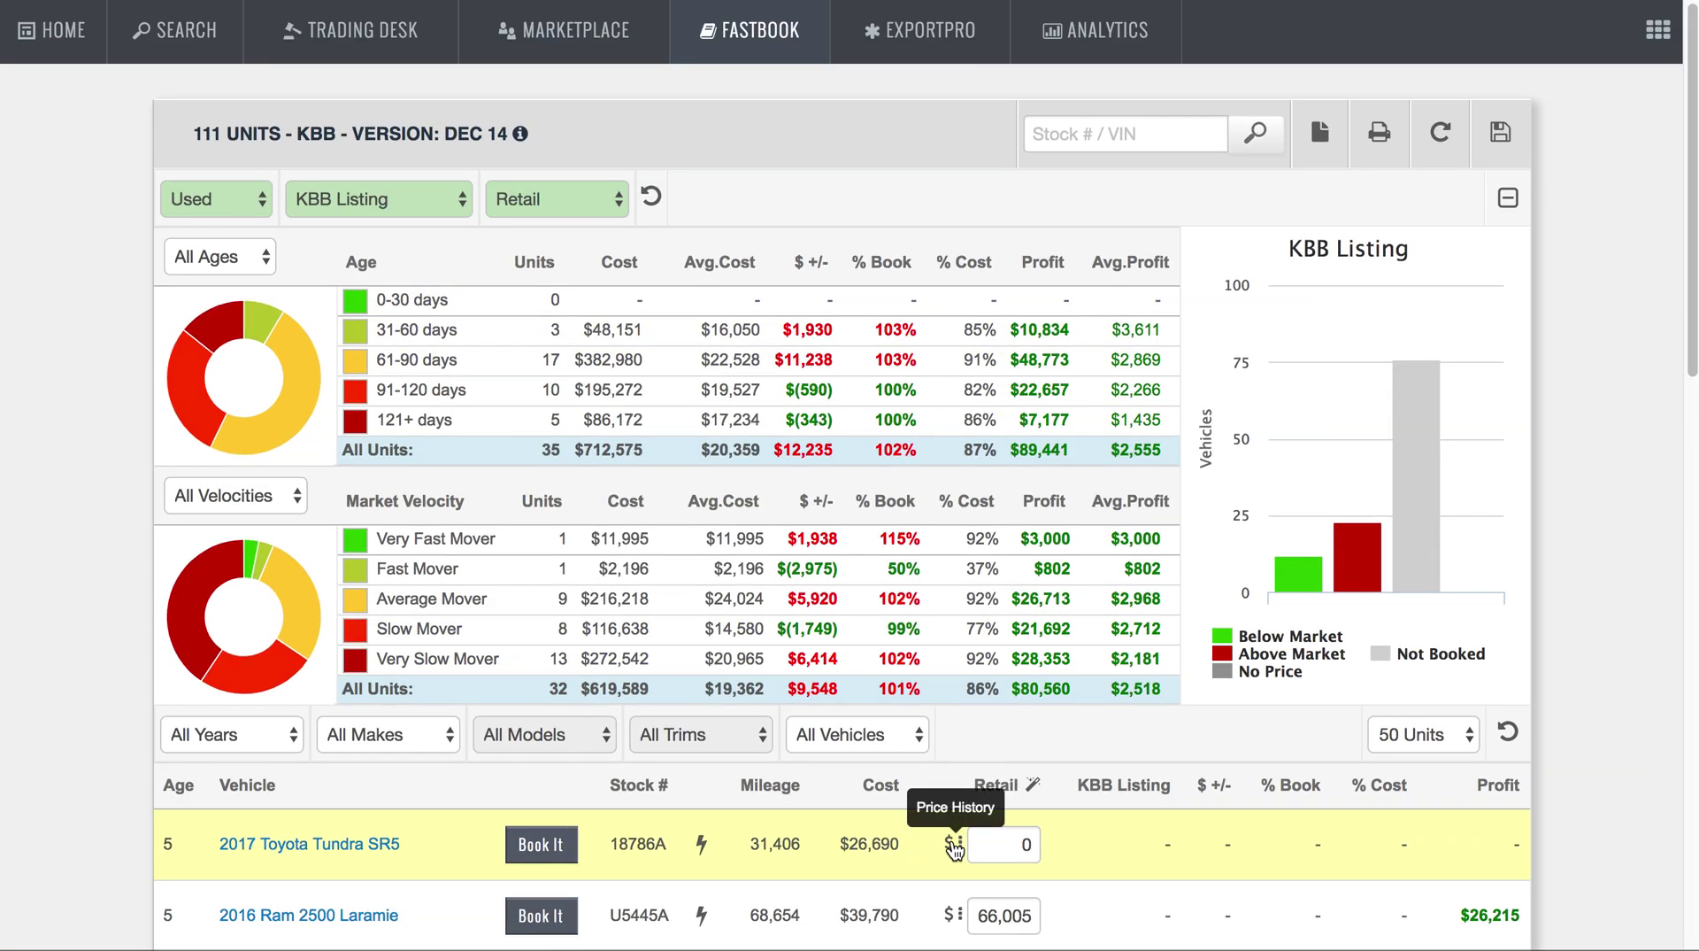
pyautogui.scroll(-3, 955, 848)
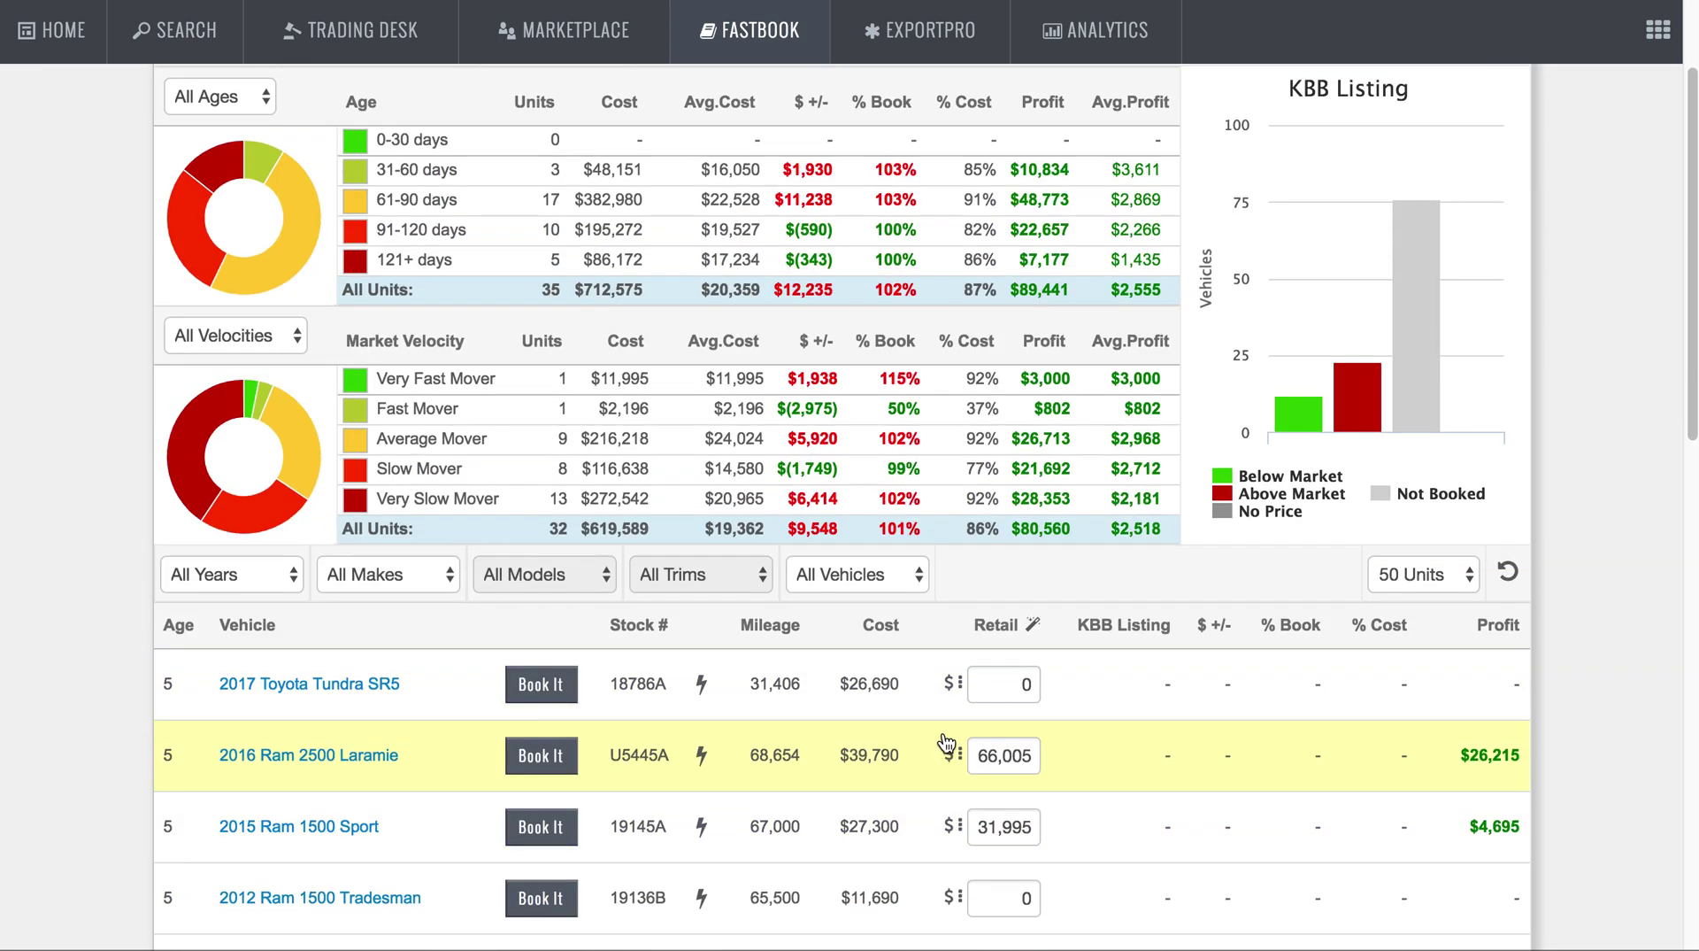
# Step: Set the price type back to Internet and compare the used inventory against NADA Retail values
pyautogui.scroll(3, 945, 742)
pyautogui.click(548, 215)
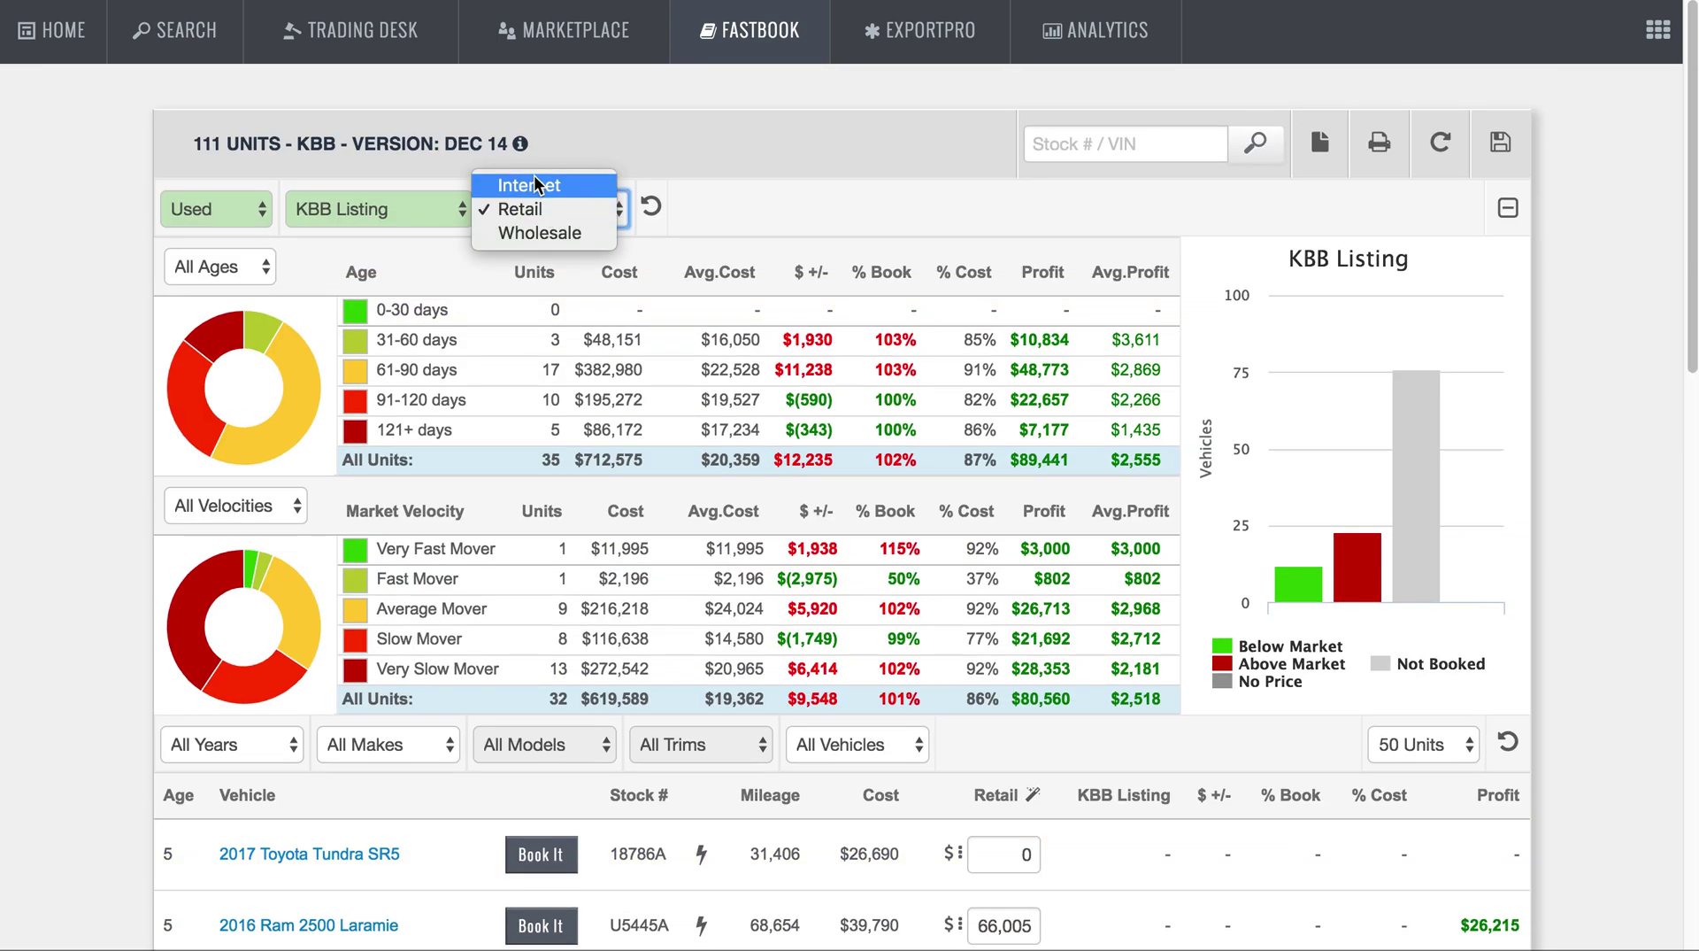
pyautogui.click(534, 185)
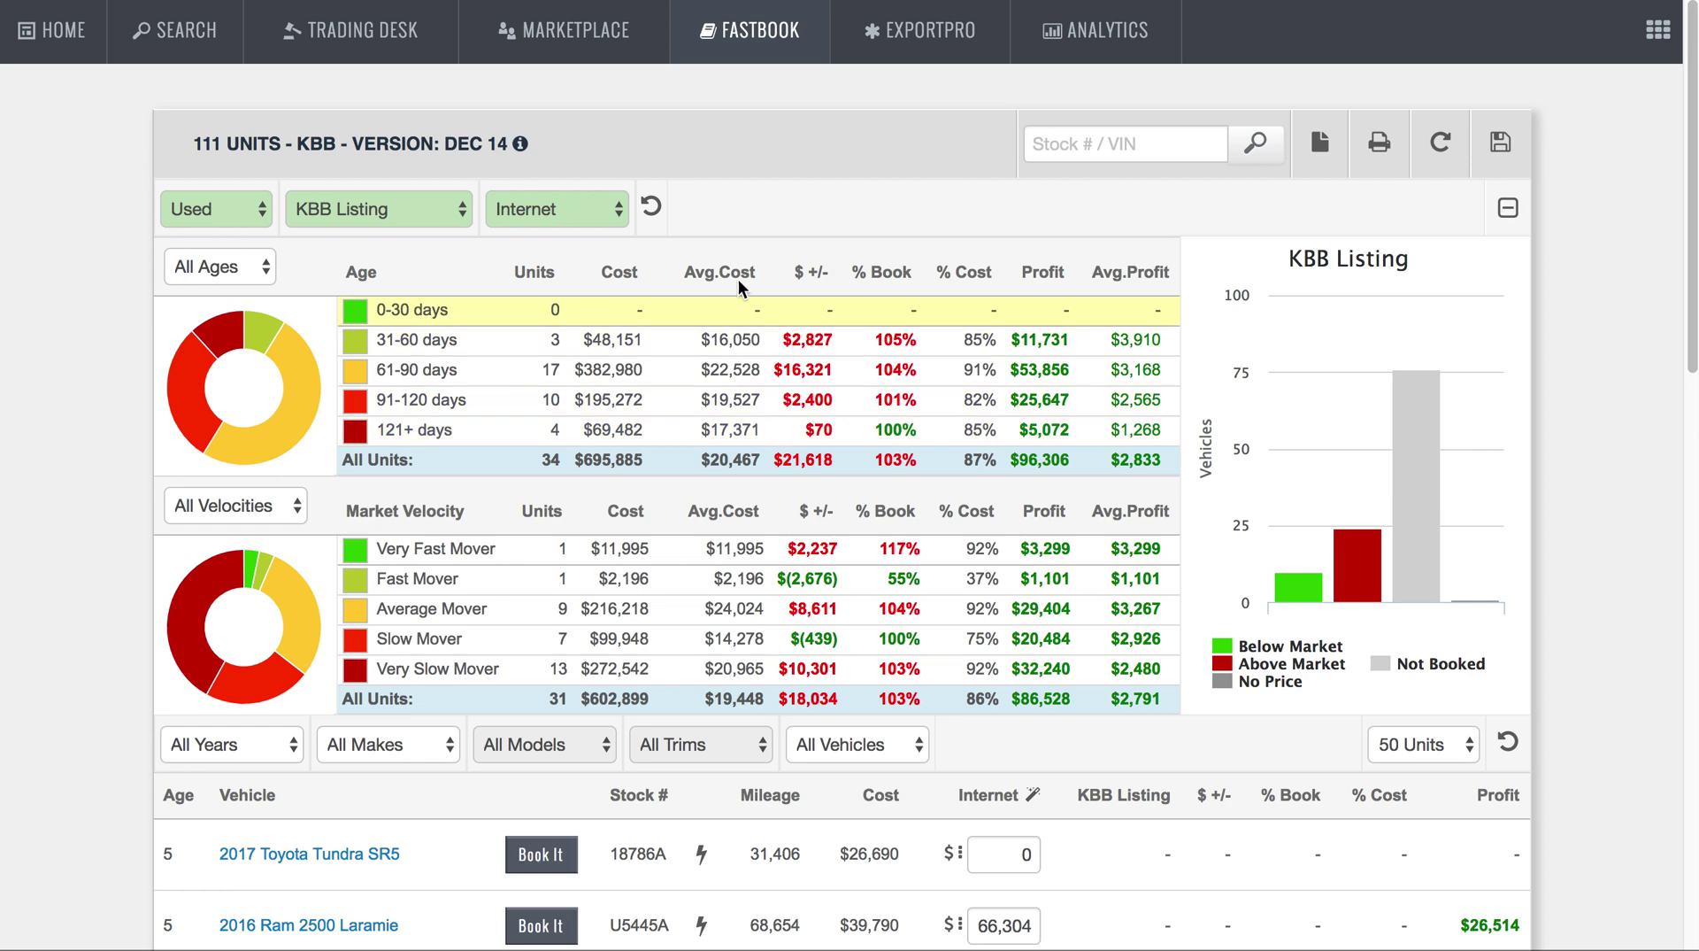
pyautogui.click(418, 210)
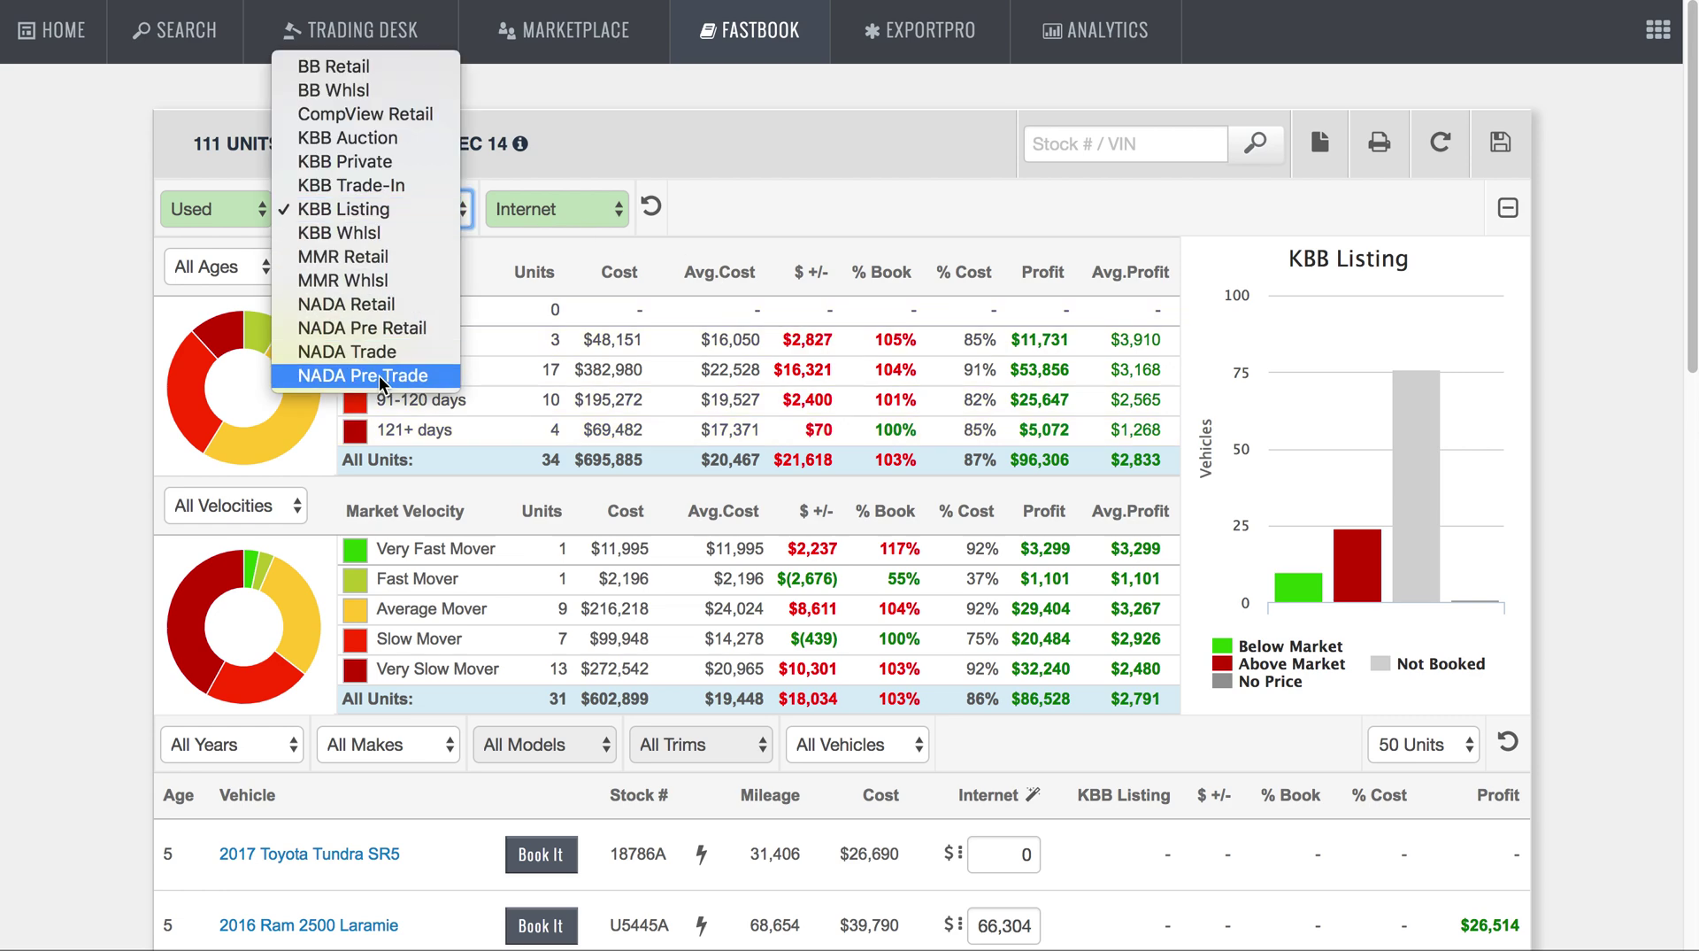
pyautogui.click(340, 300)
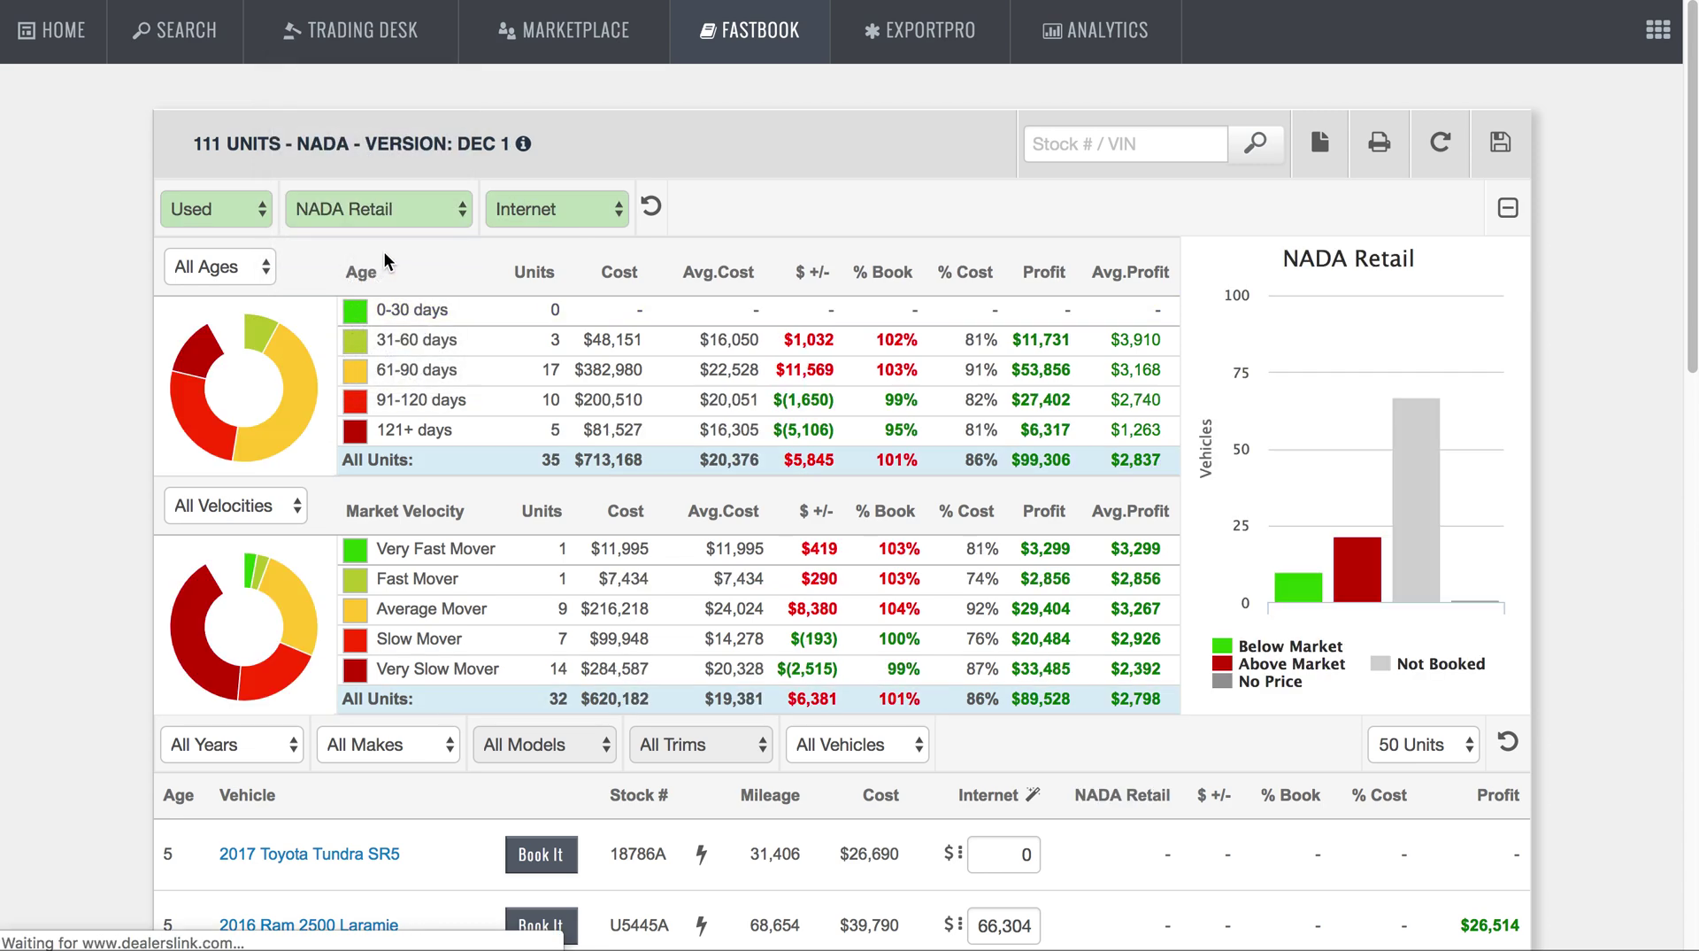
# Step: Compare the inventory against BB Retail values and return the comparison to CompView Retail
pyautogui.click(380, 214)
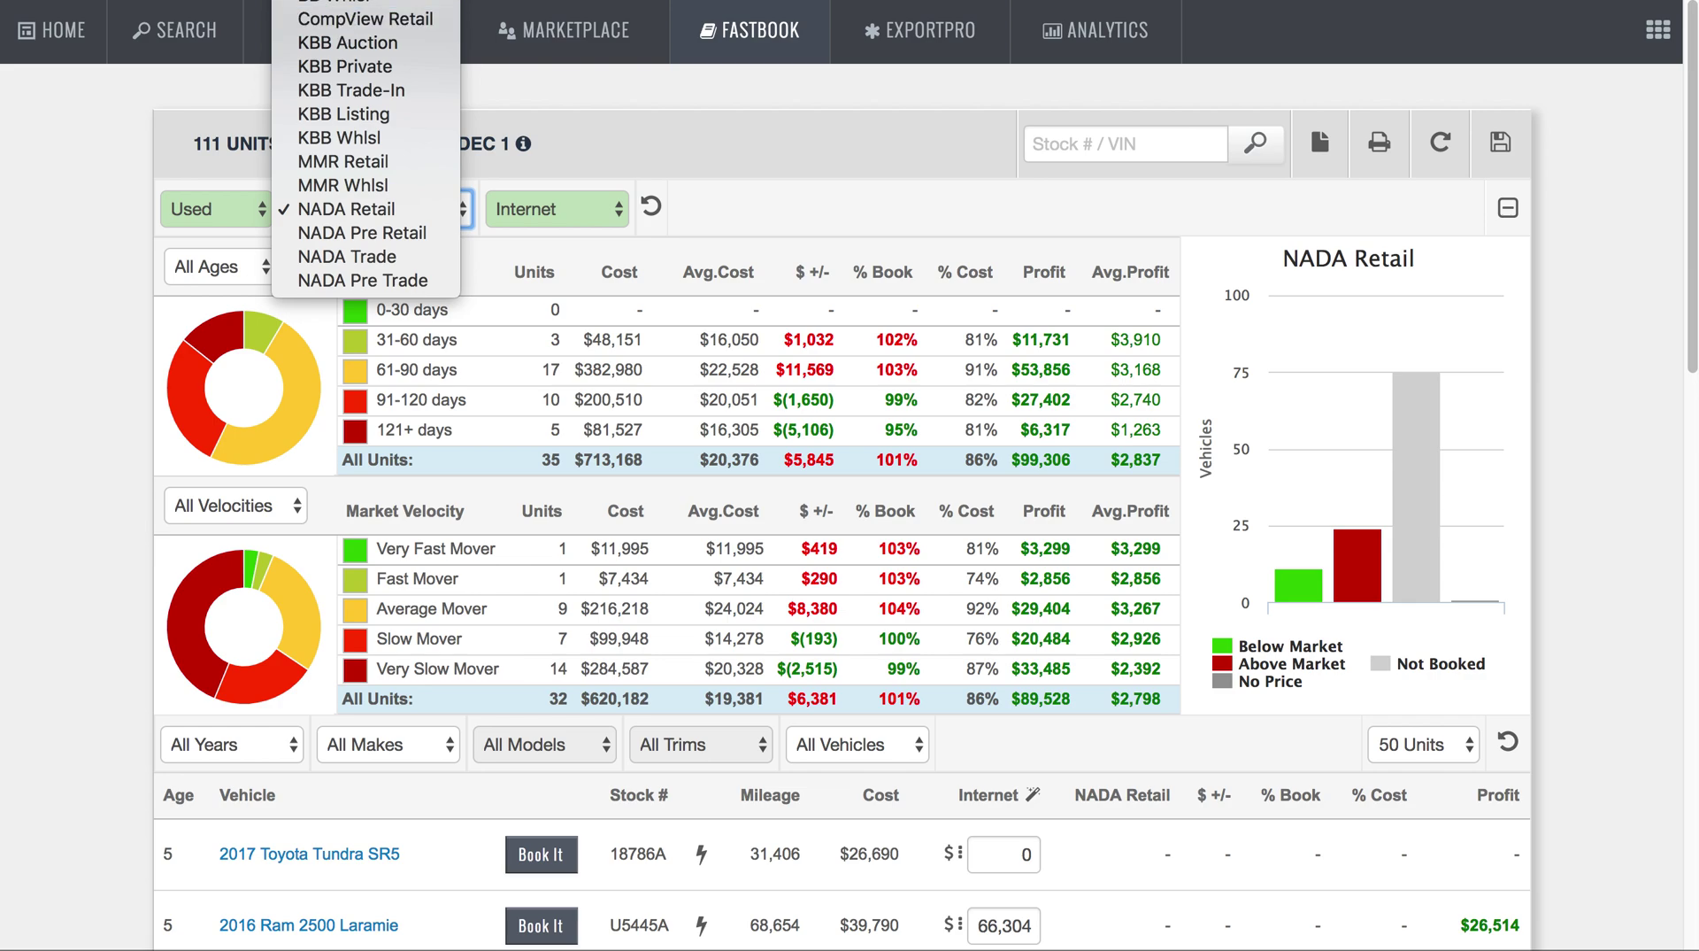
pyautogui.click(343, 0)
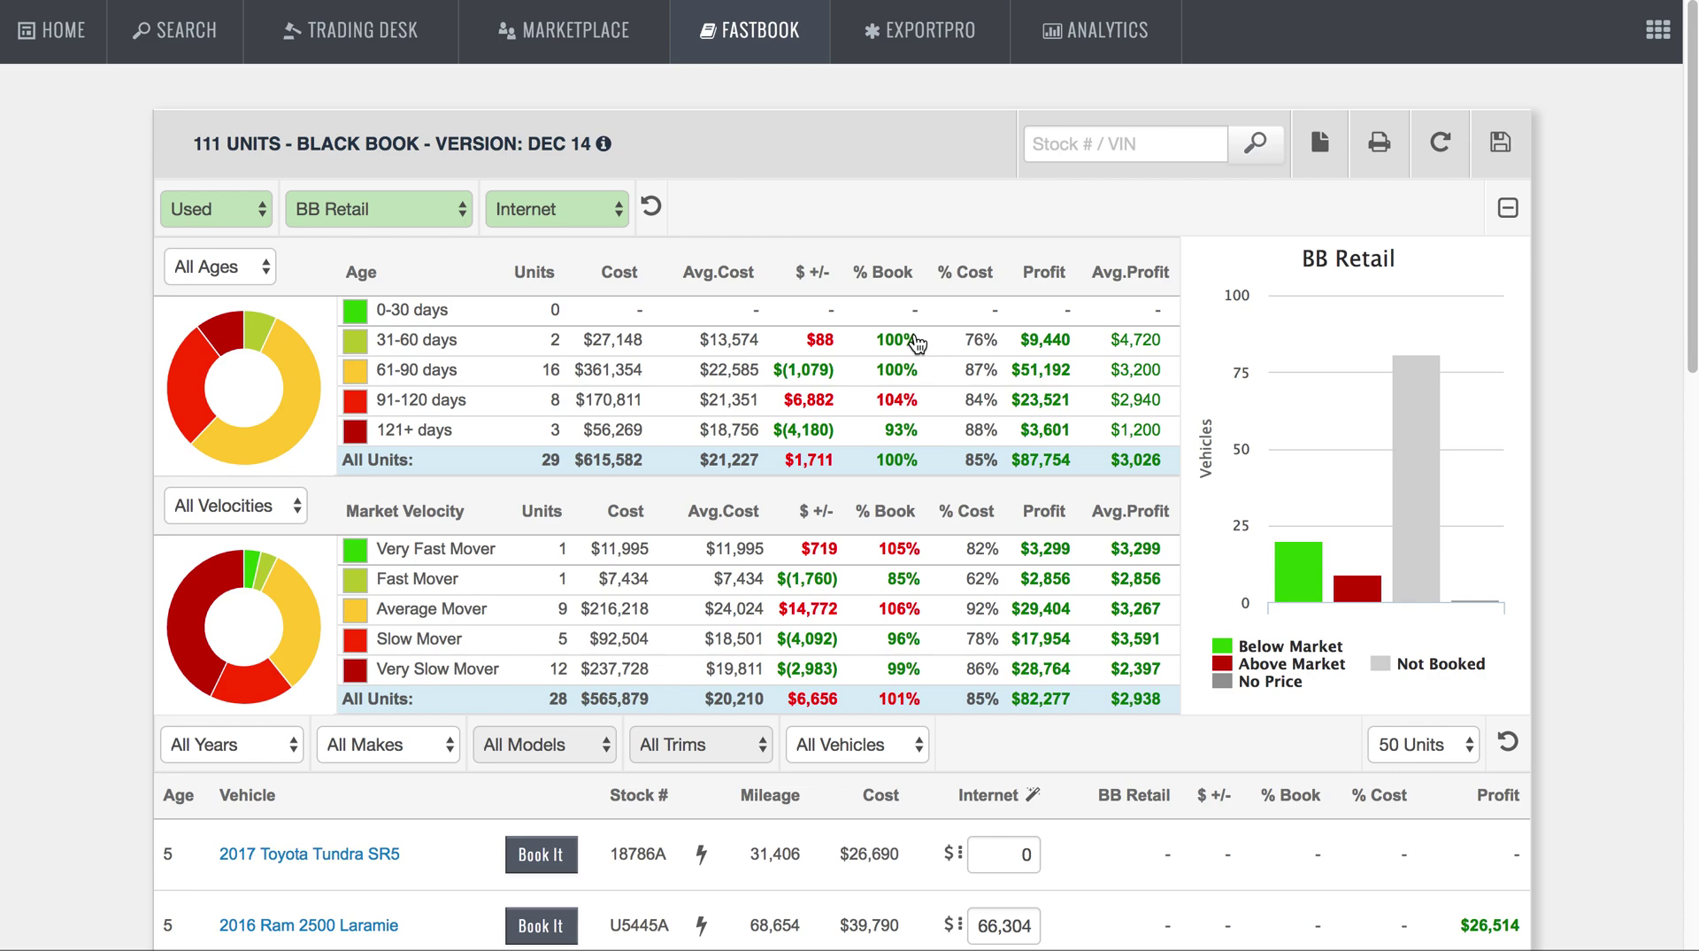
pyautogui.click(418, 209)
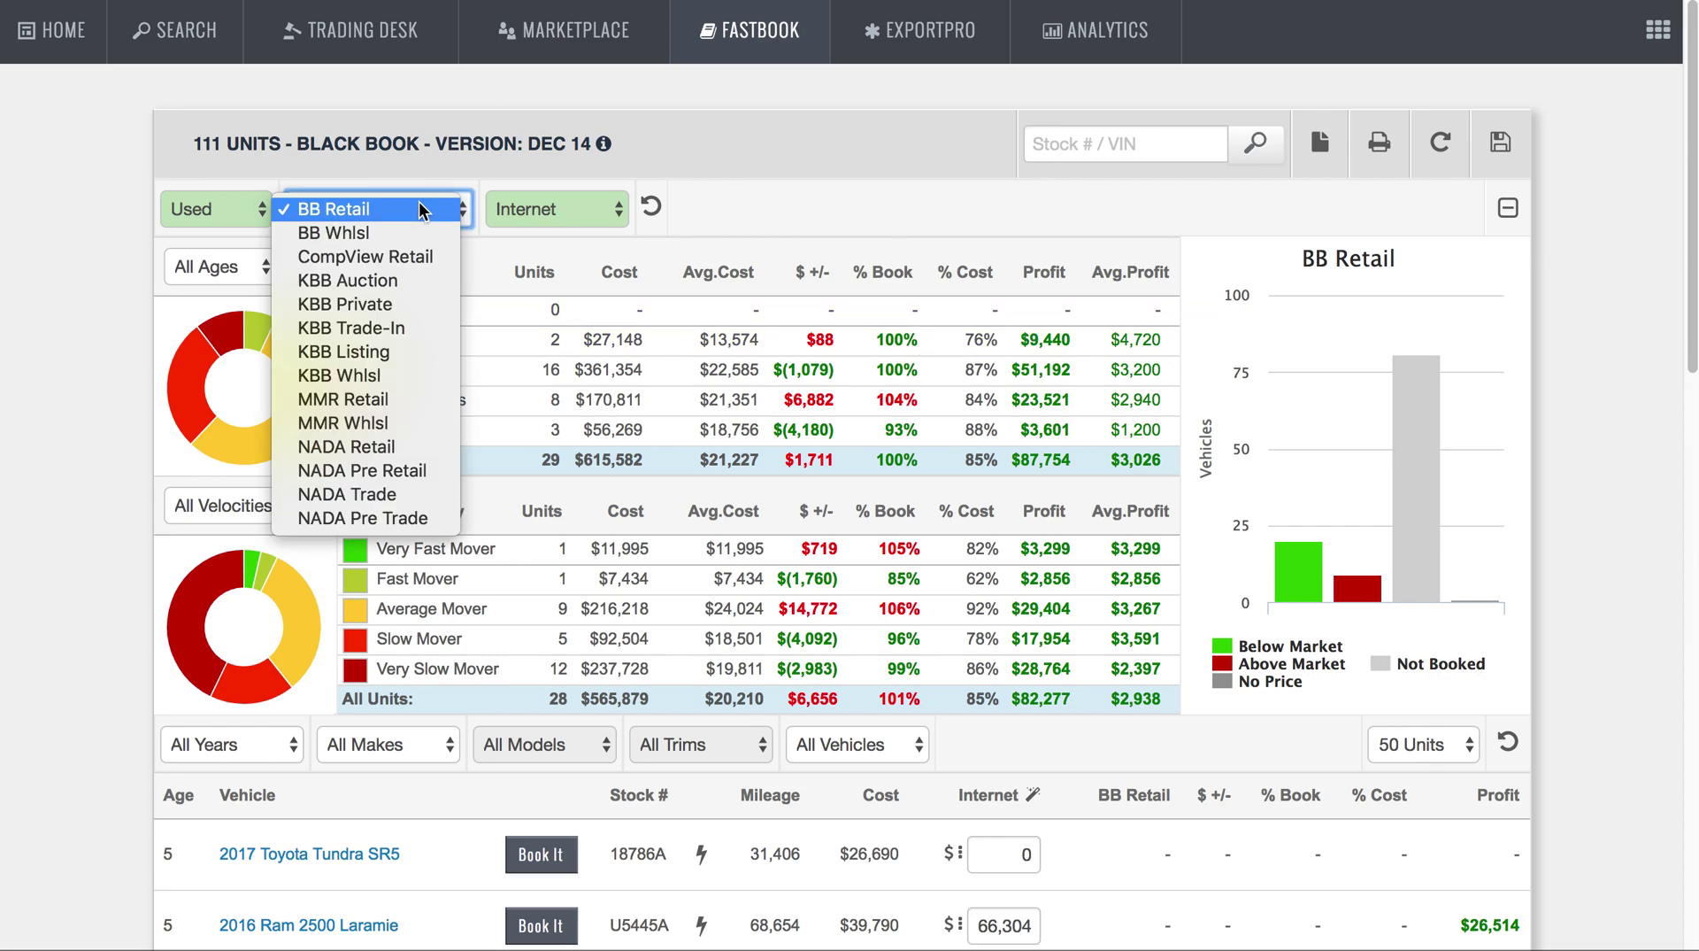
pyautogui.click(419, 257)
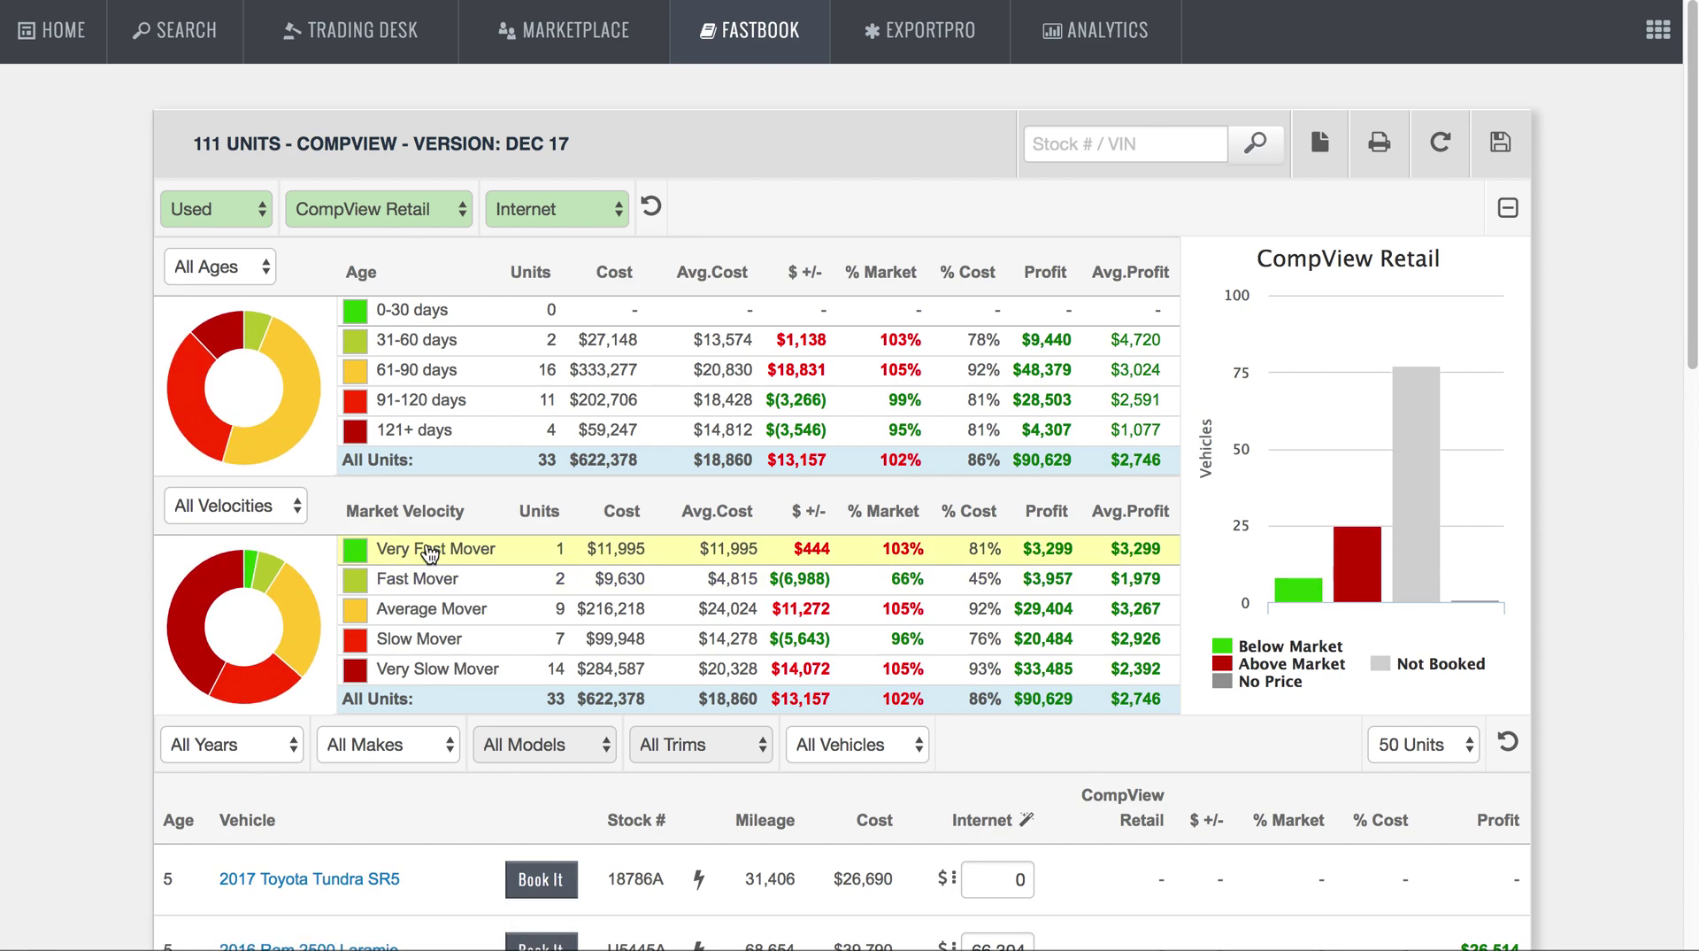
# Step: Look through the year choices and filter the used inventory to the make GMC
pyautogui.scroll(-2, 1097, 802)
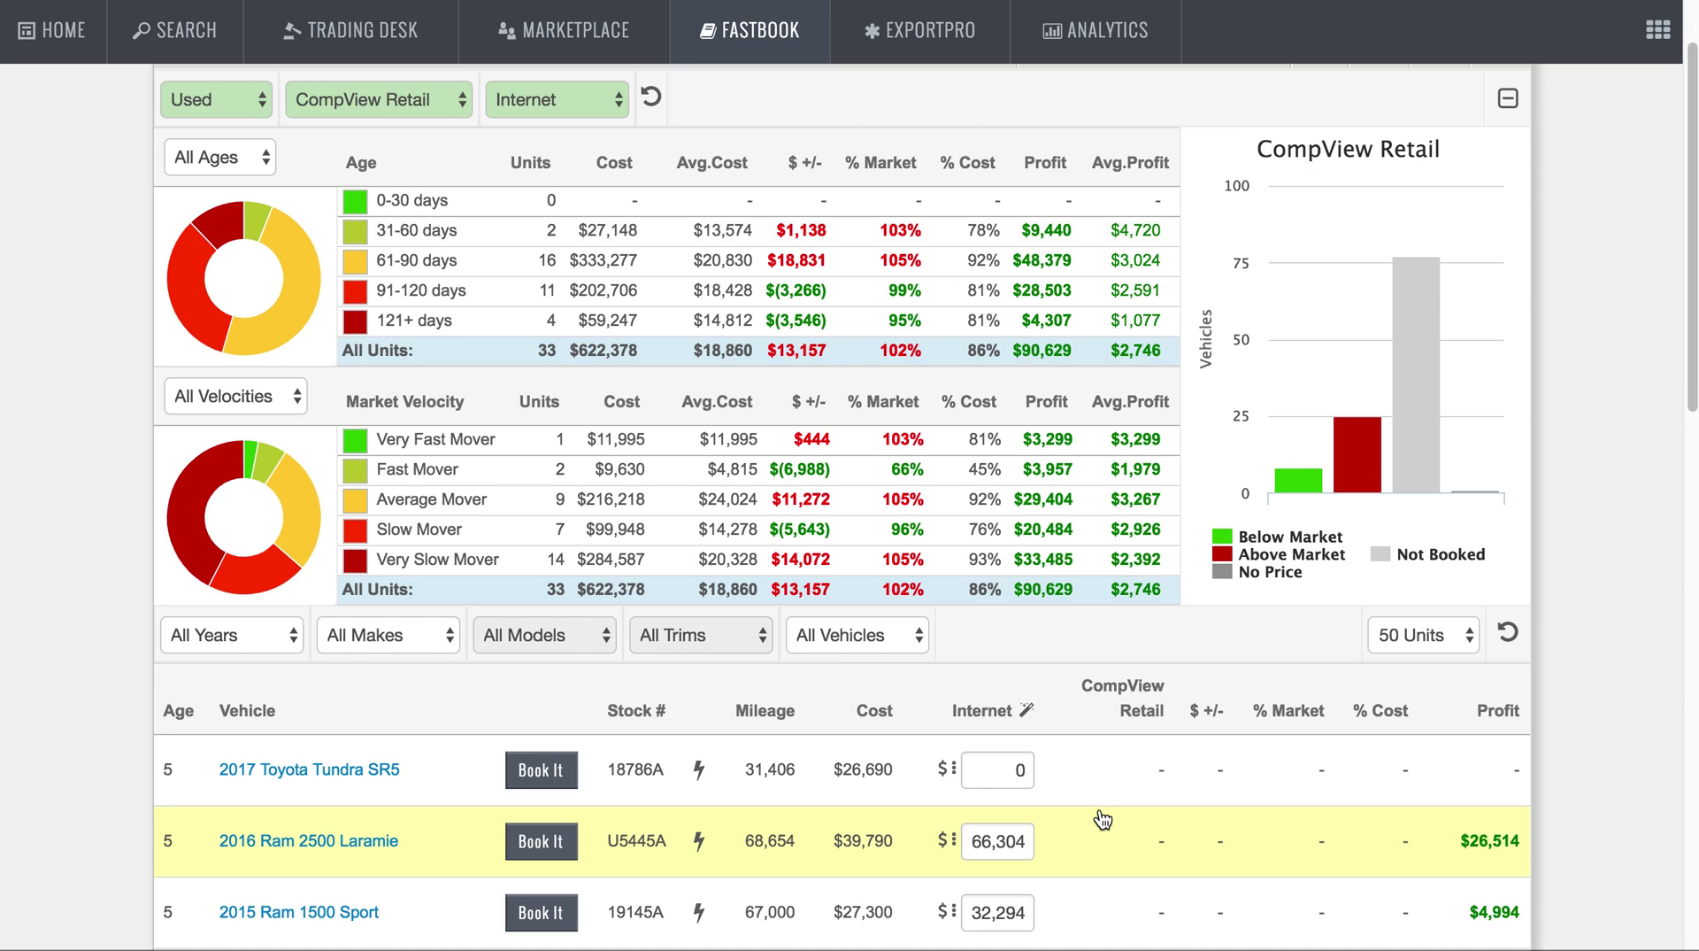
pyautogui.click(239, 641)
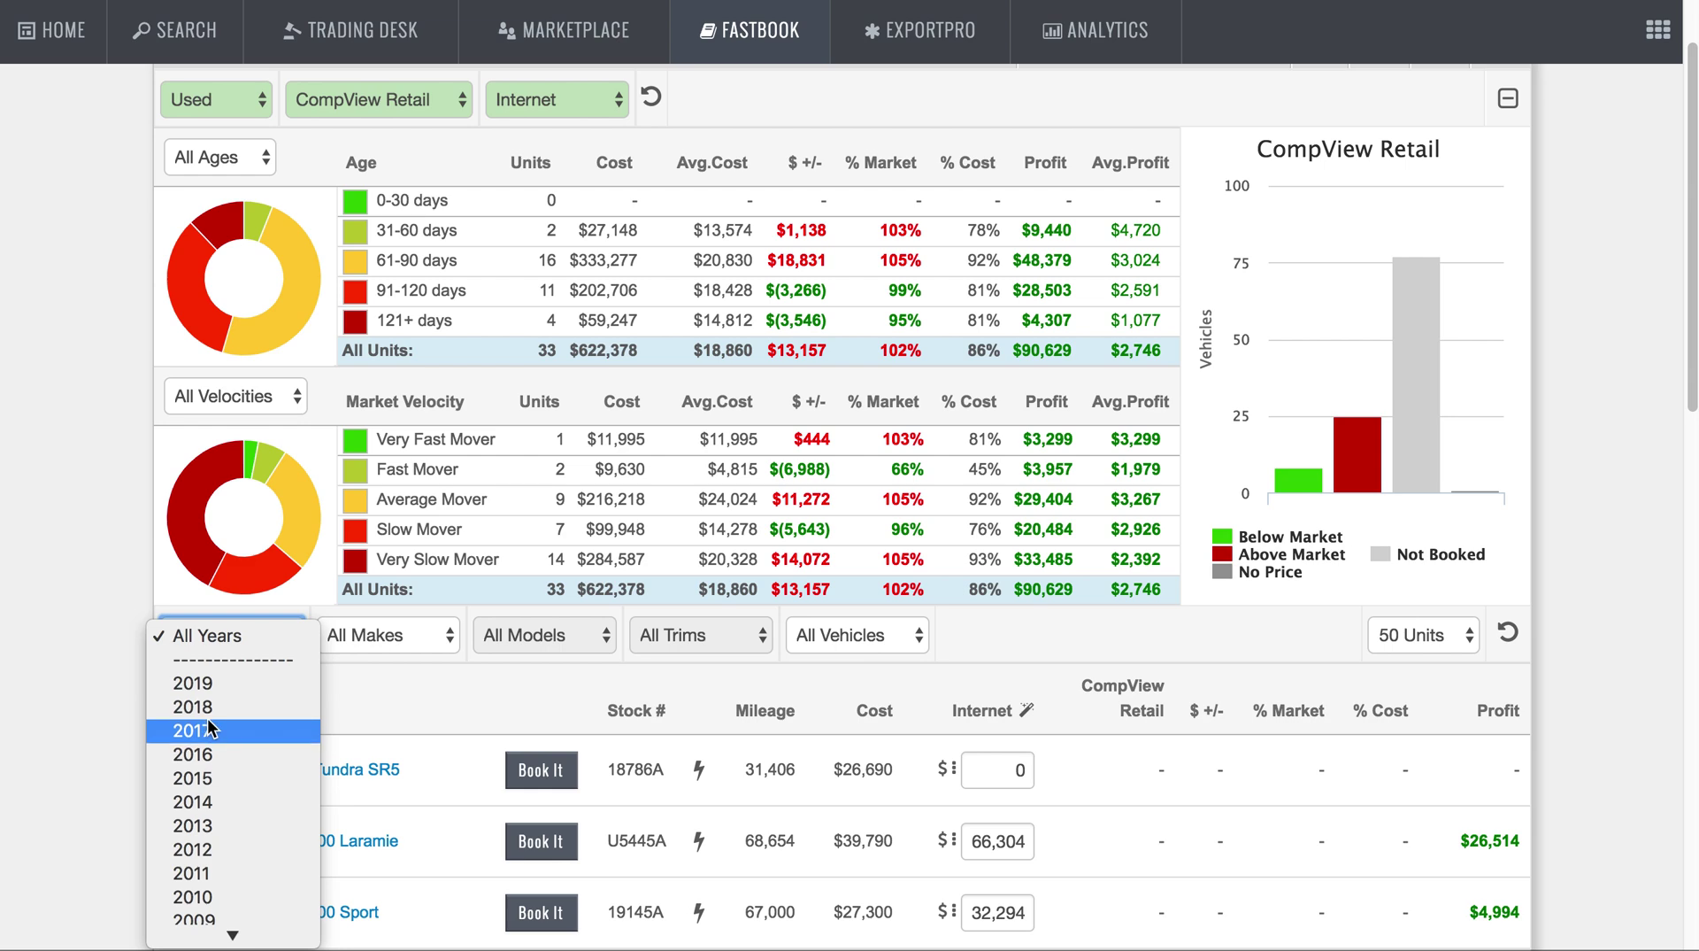
pyautogui.click(389, 635)
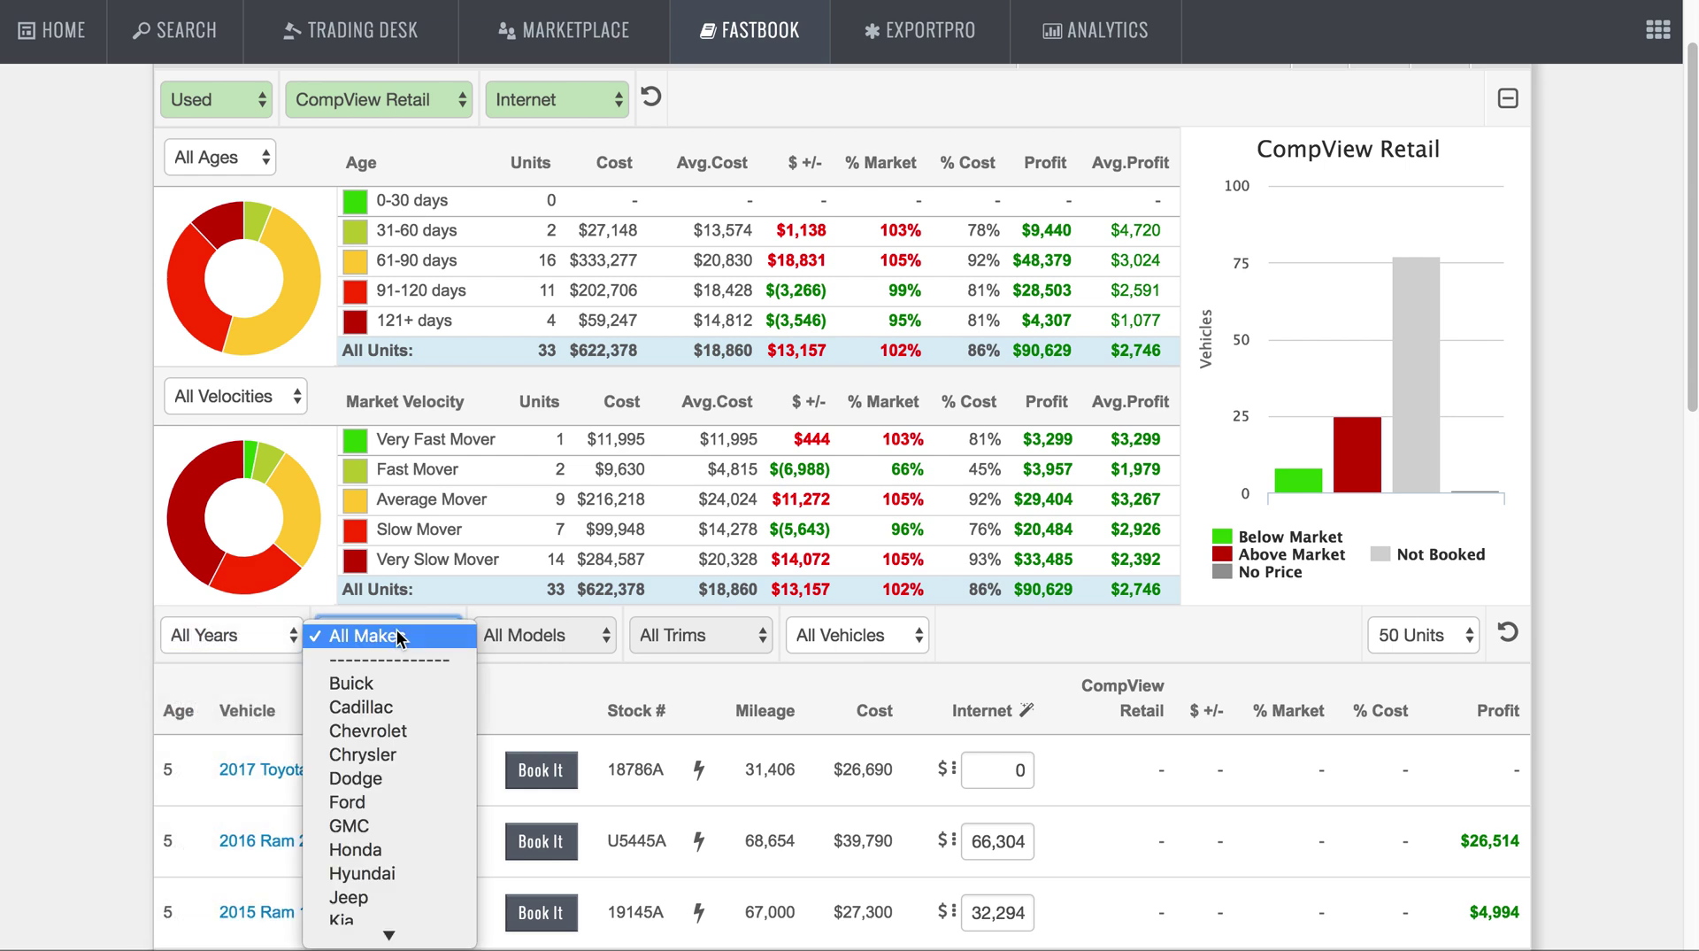
pyautogui.click(407, 819)
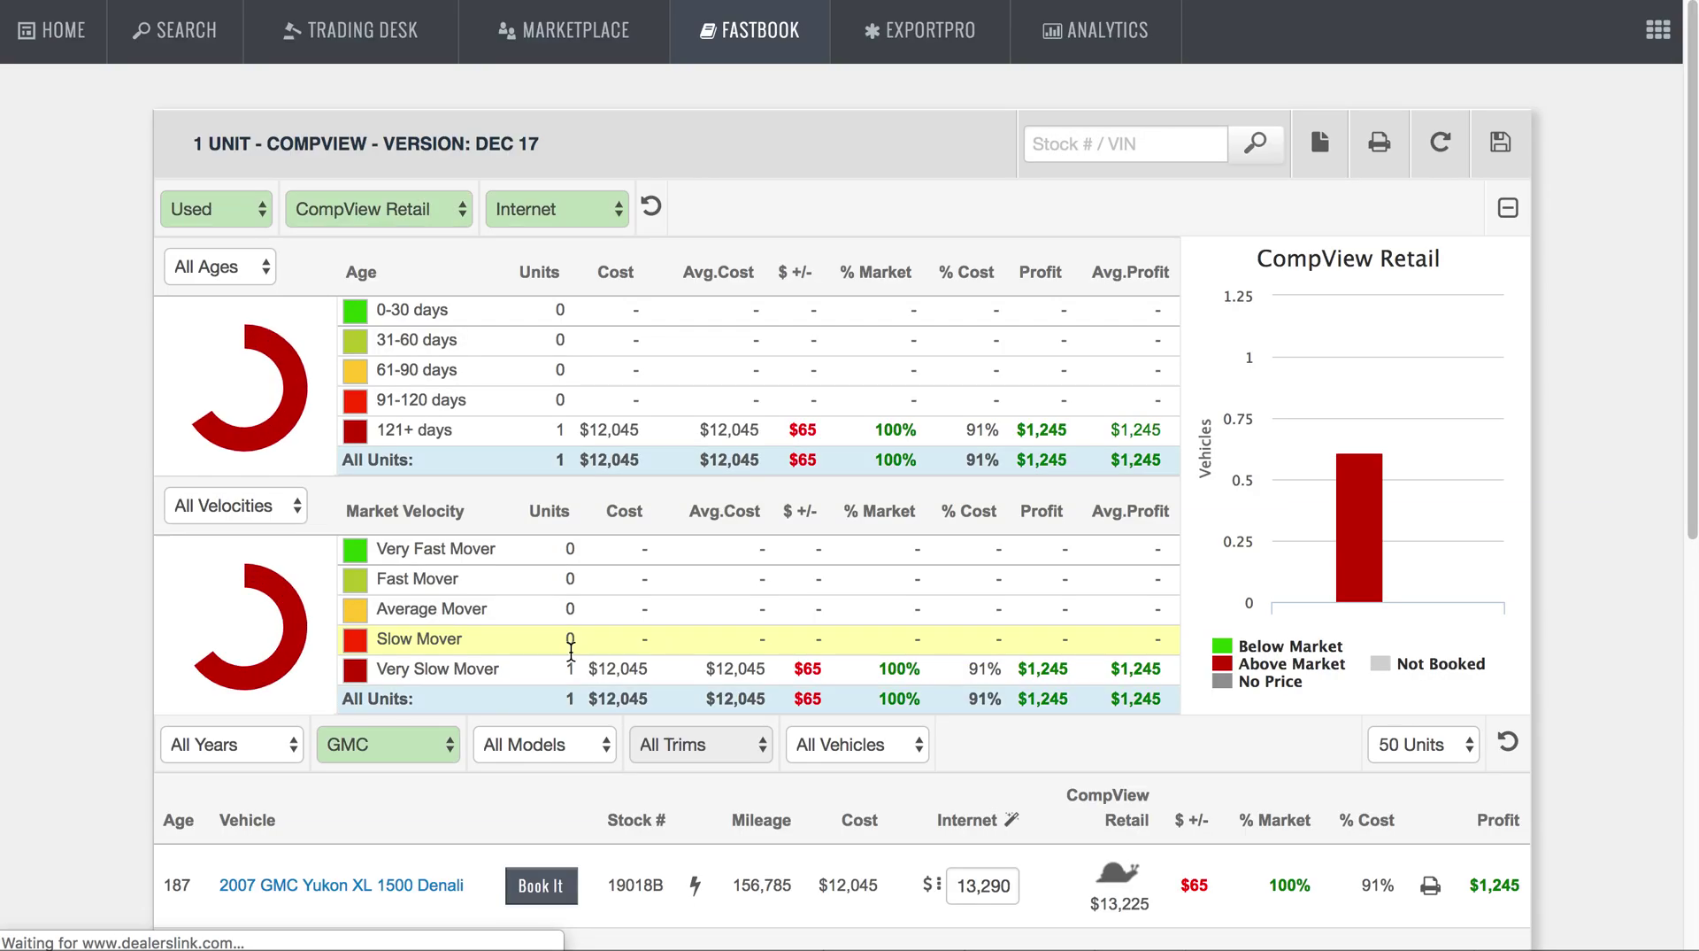
pyautogui.click(555, 748)
# Step: Filter the used inventory to the make Ram and model 1500, and check the trim choices, keeping All Trims
pyautogui.click(395, 748)
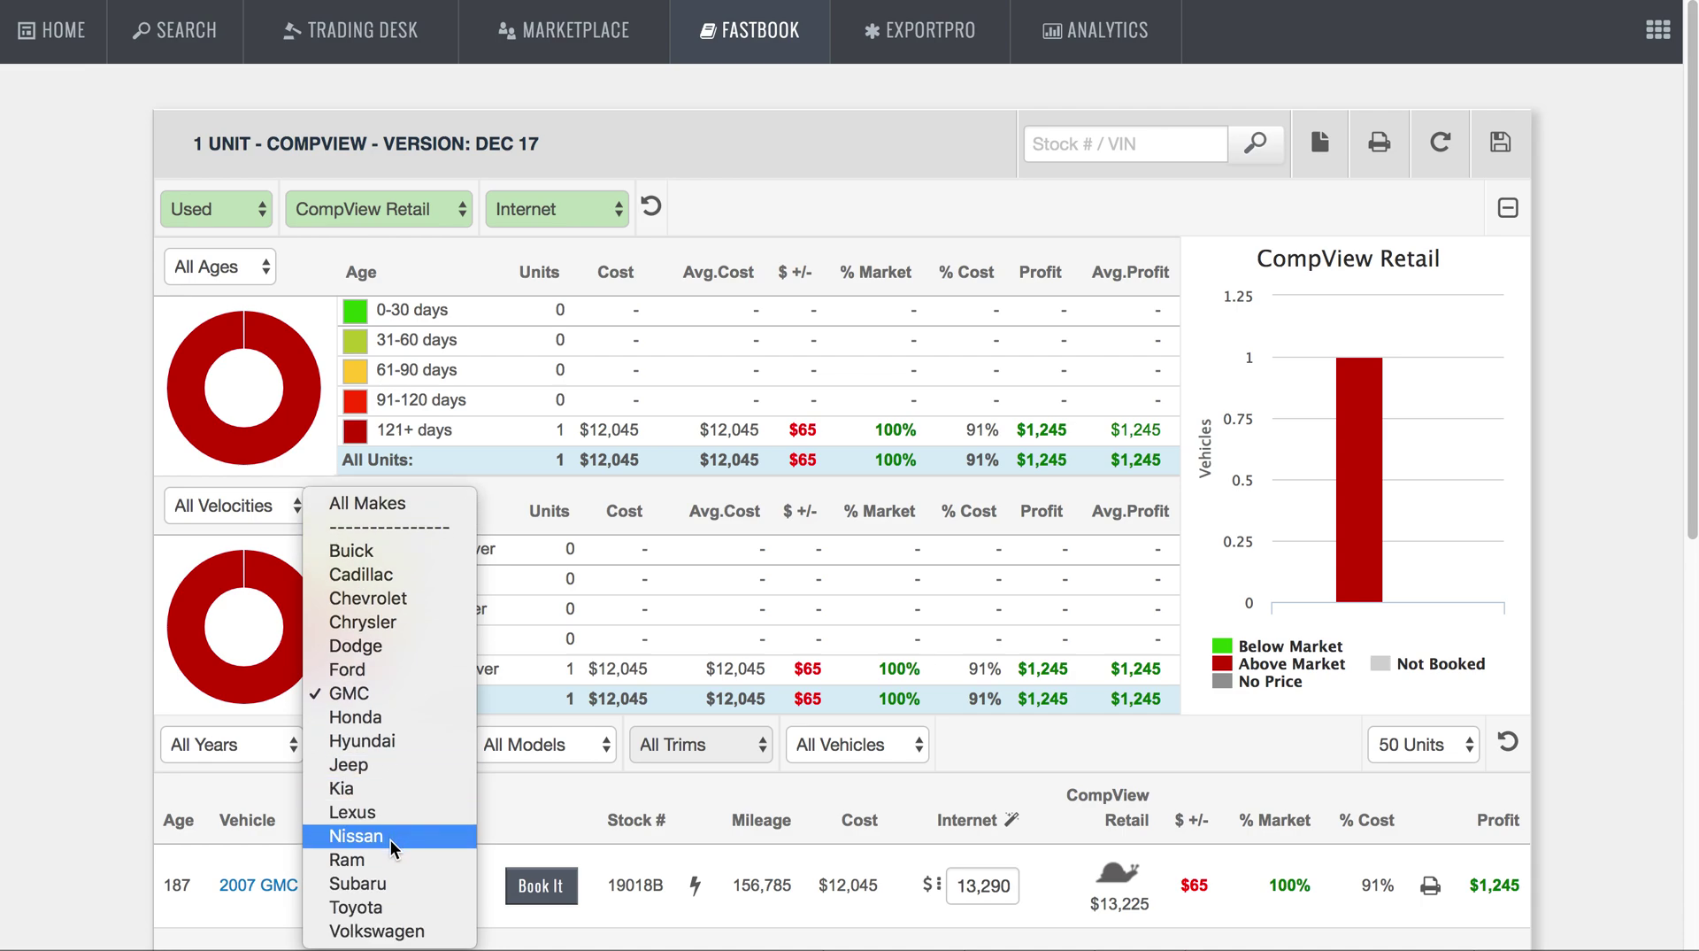
pyautogui.click(397, 858)
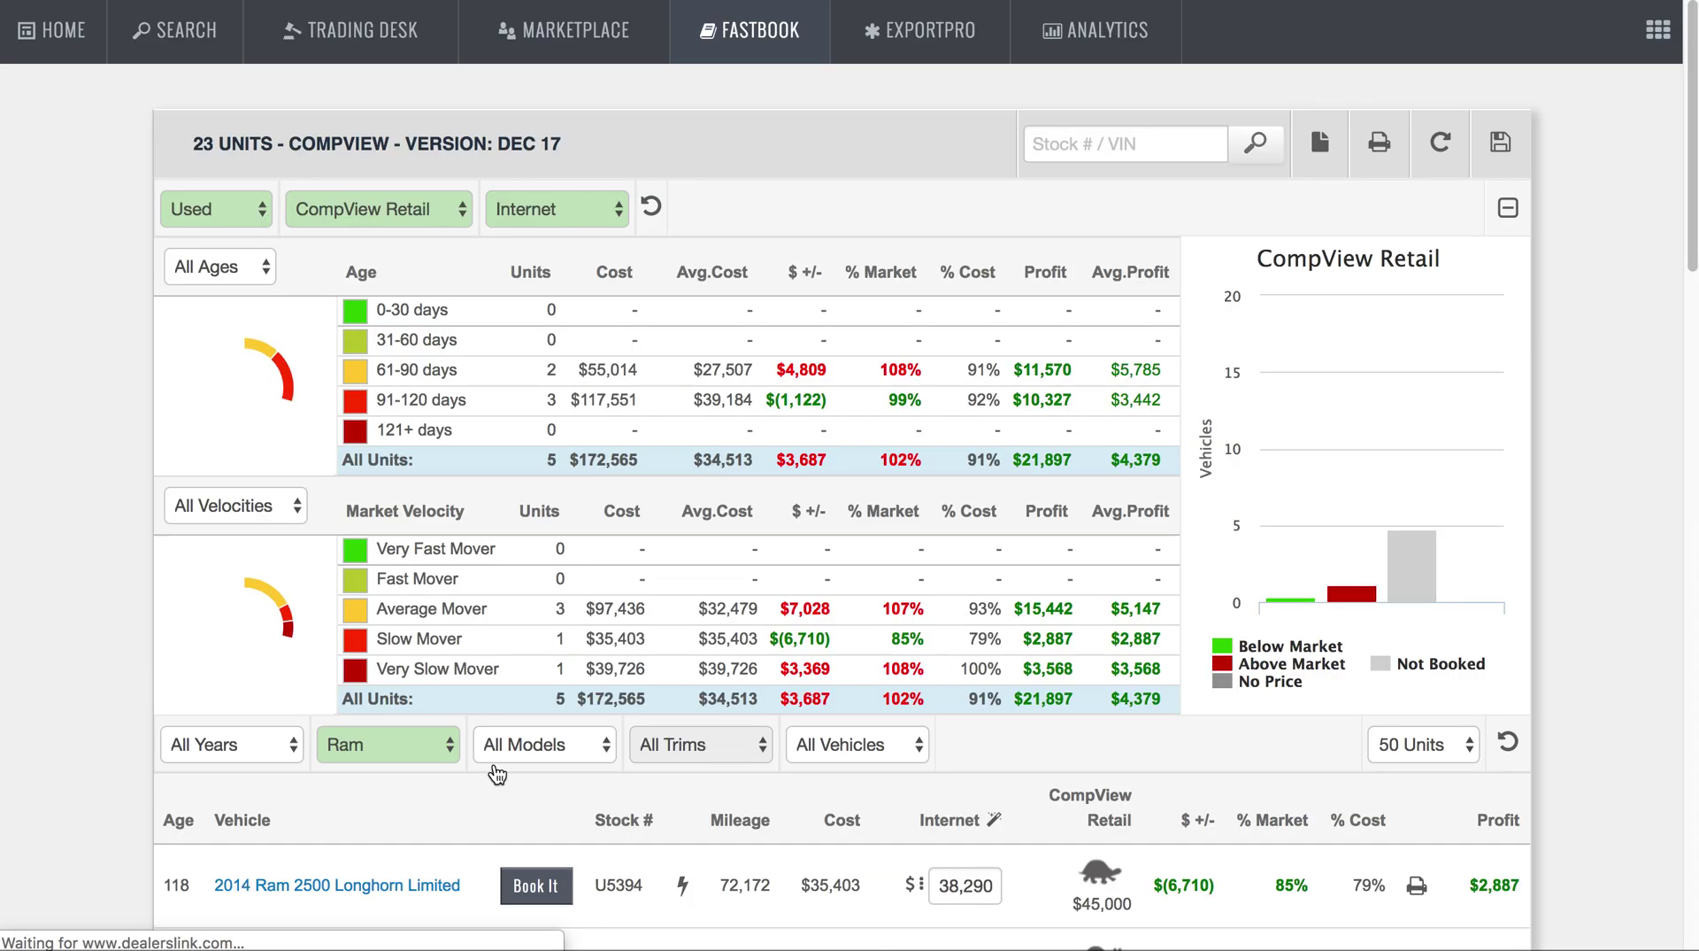
pyautogui.scroll(-1, 505, 734)
pyautogui.click(515, 697)
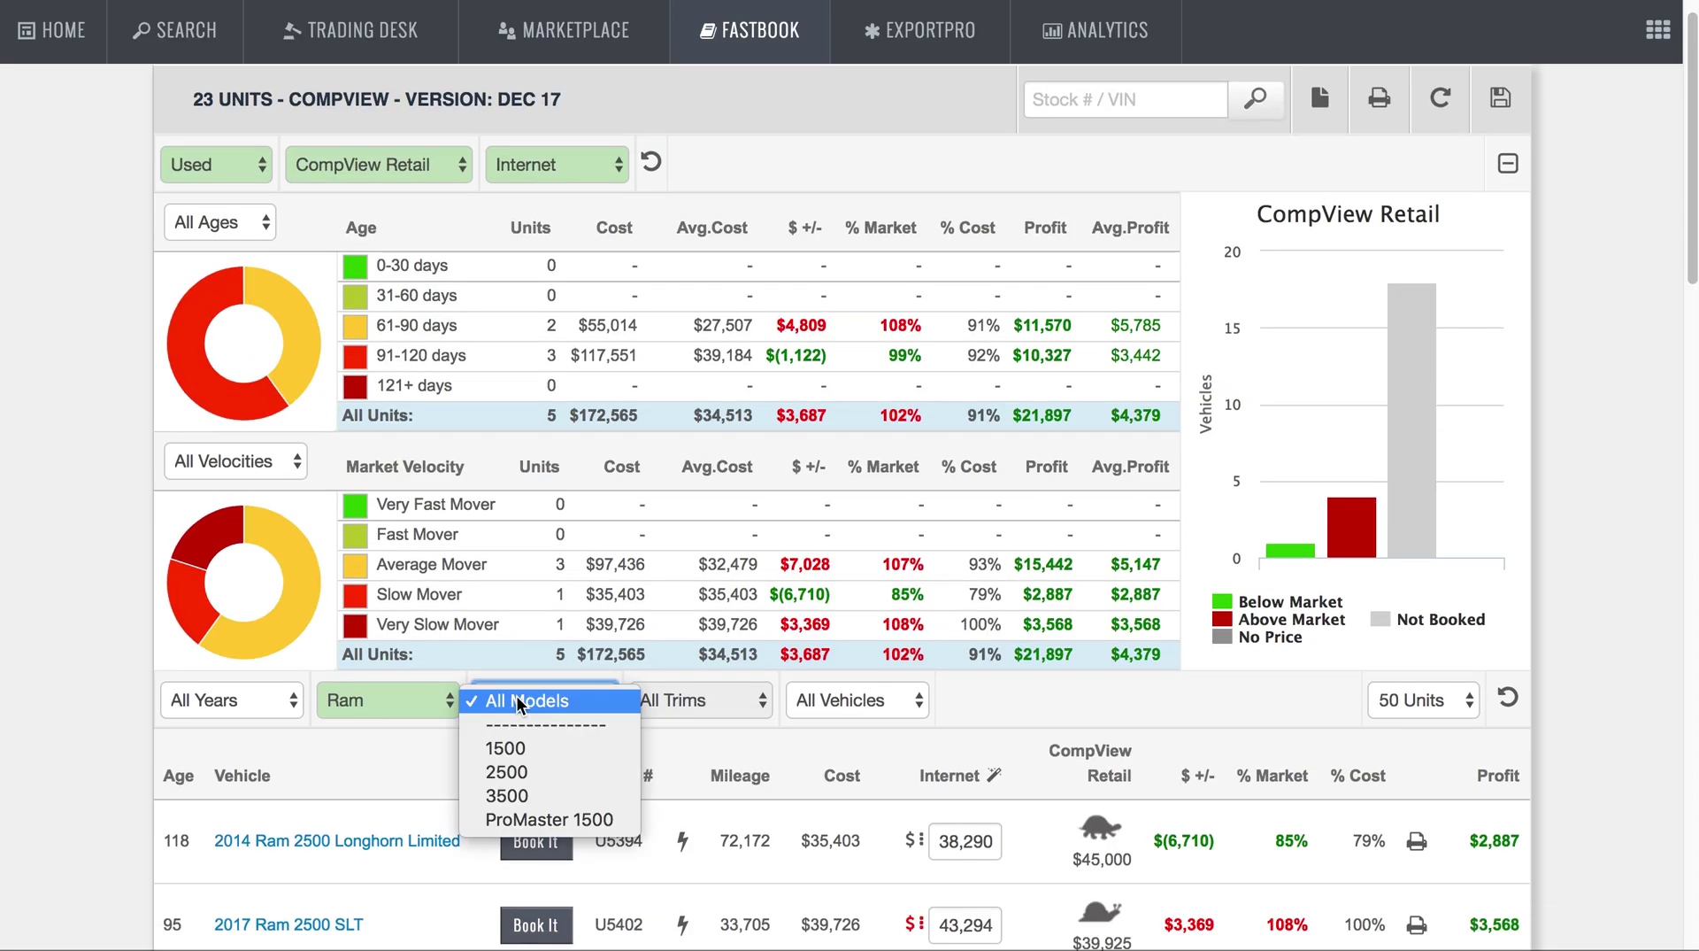
pyautogui.click(542, 748)
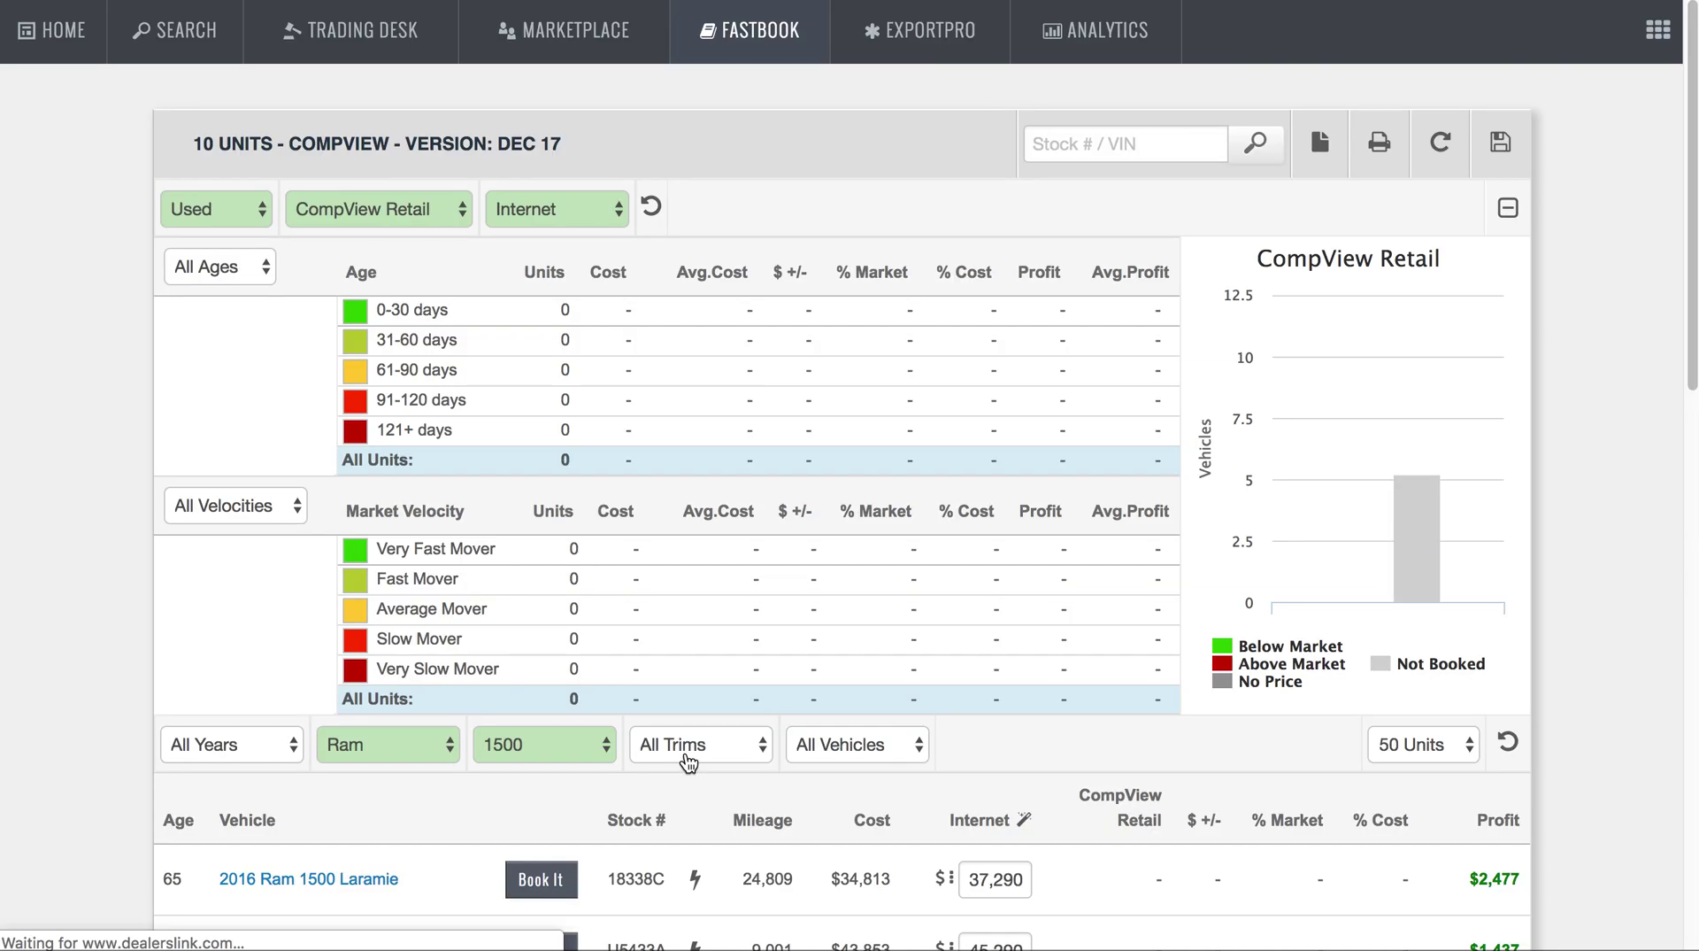
pyautogui.click(697, 749)
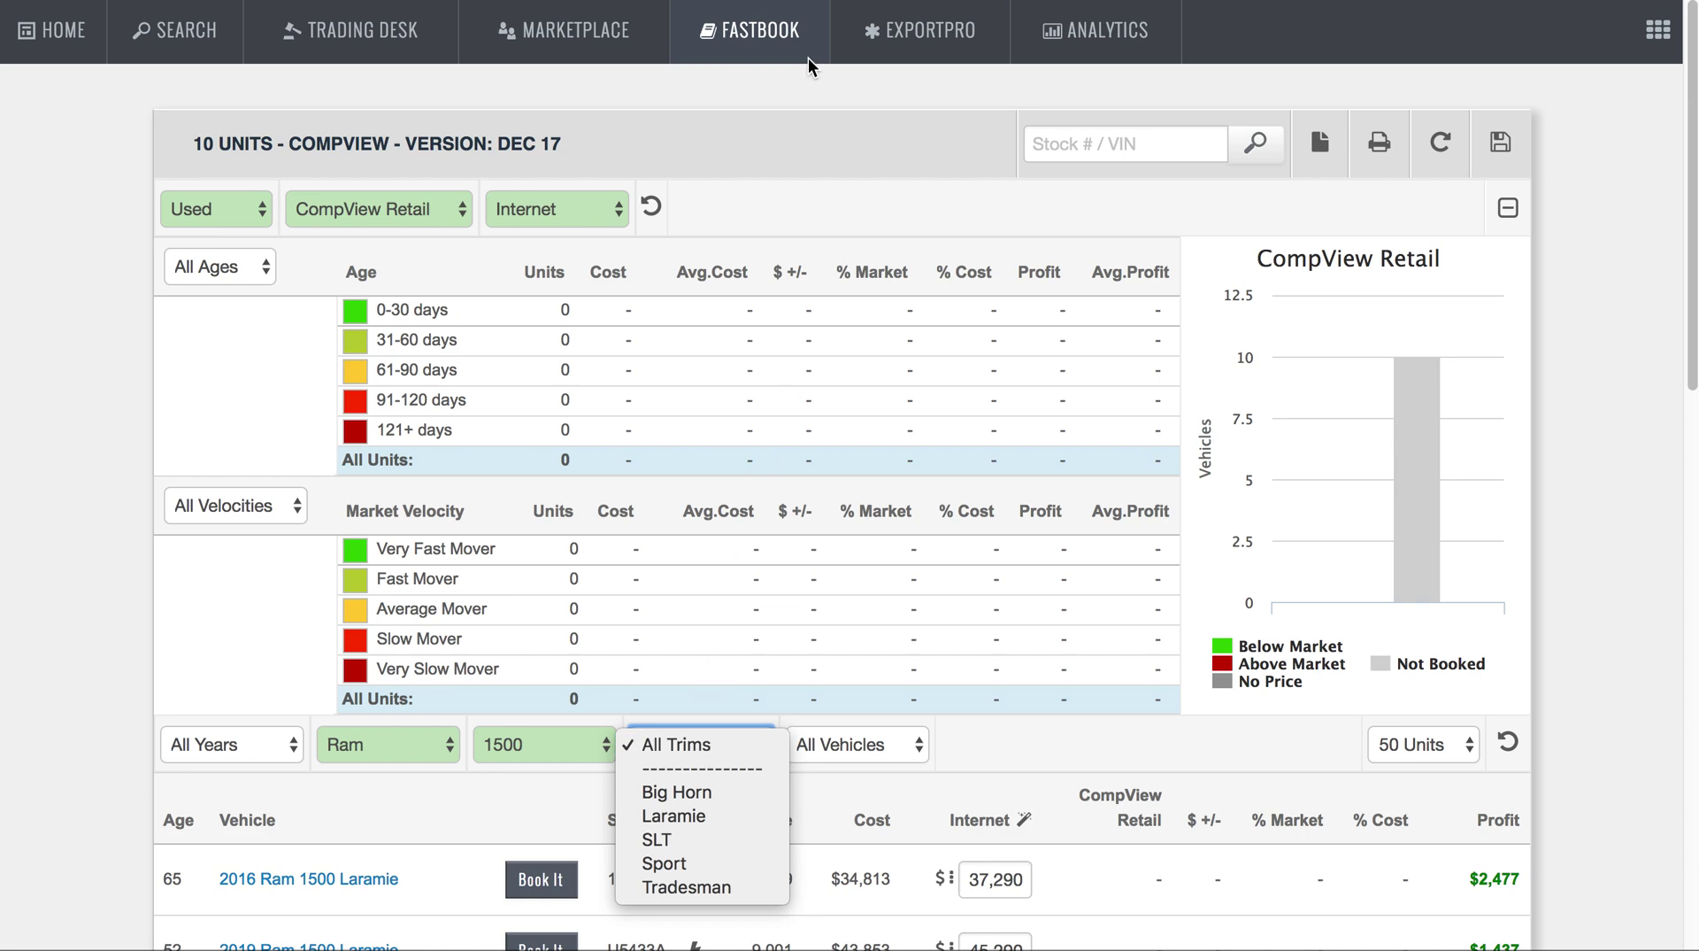
pyautogui.click(815, 82)
# Step: Go to the ExportPro new car incentives page and open the list of vehicles that need incentives assigned
pyautogui.moveTo(920, 36)
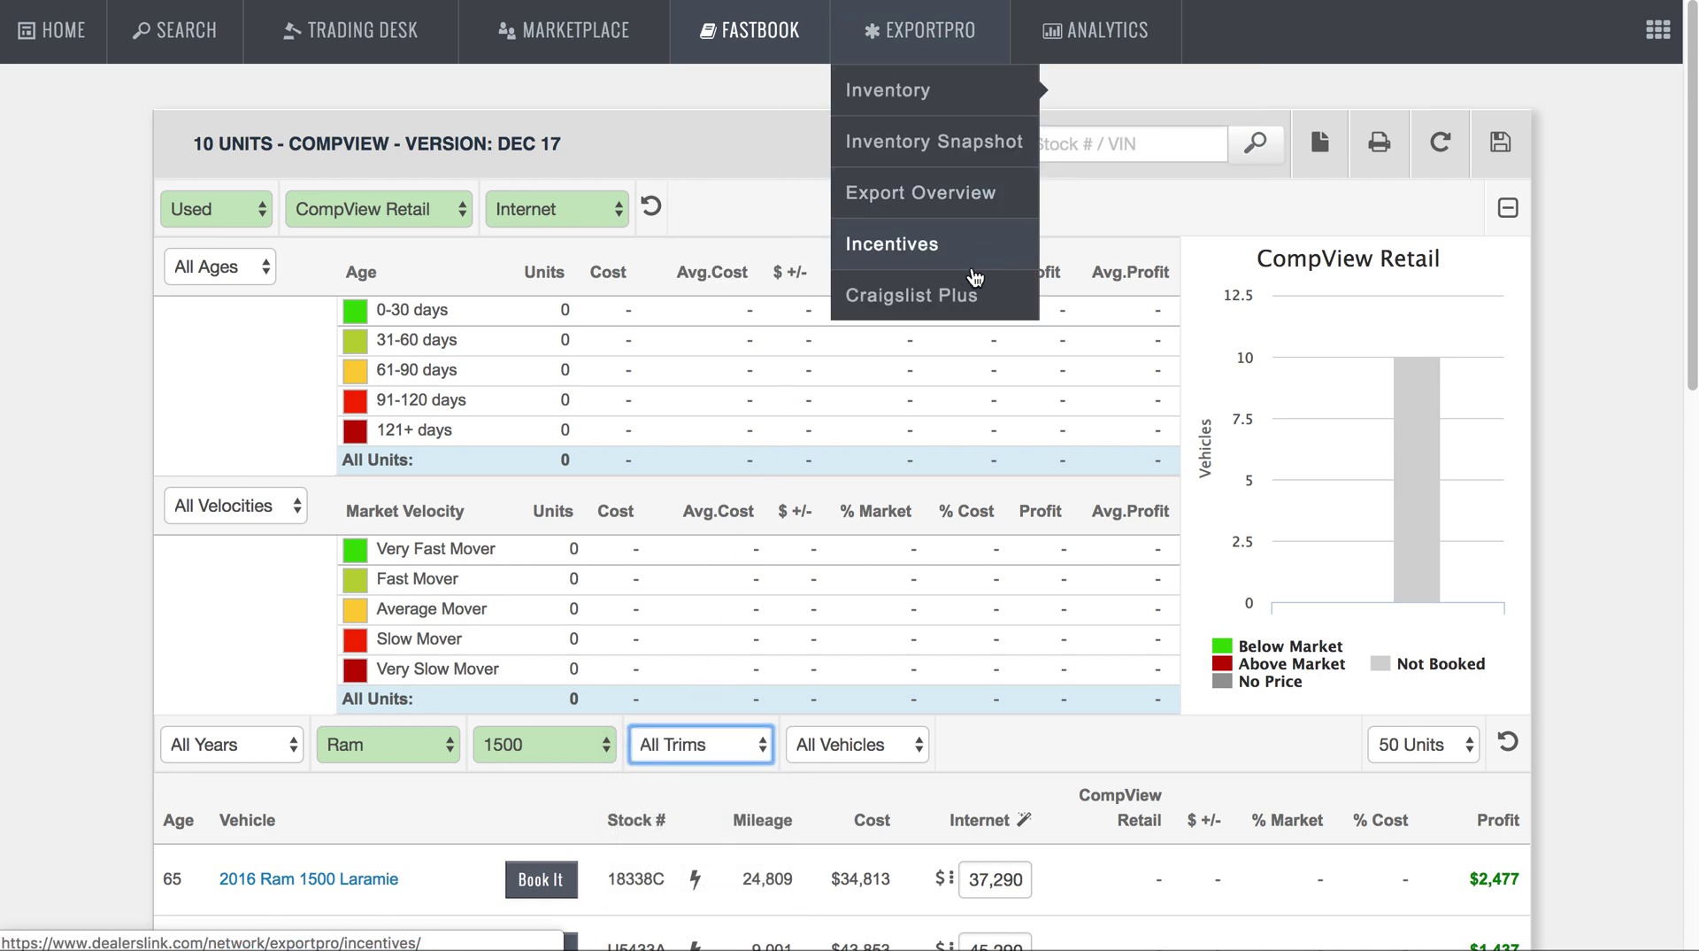
pyautogui.click(910, 259)
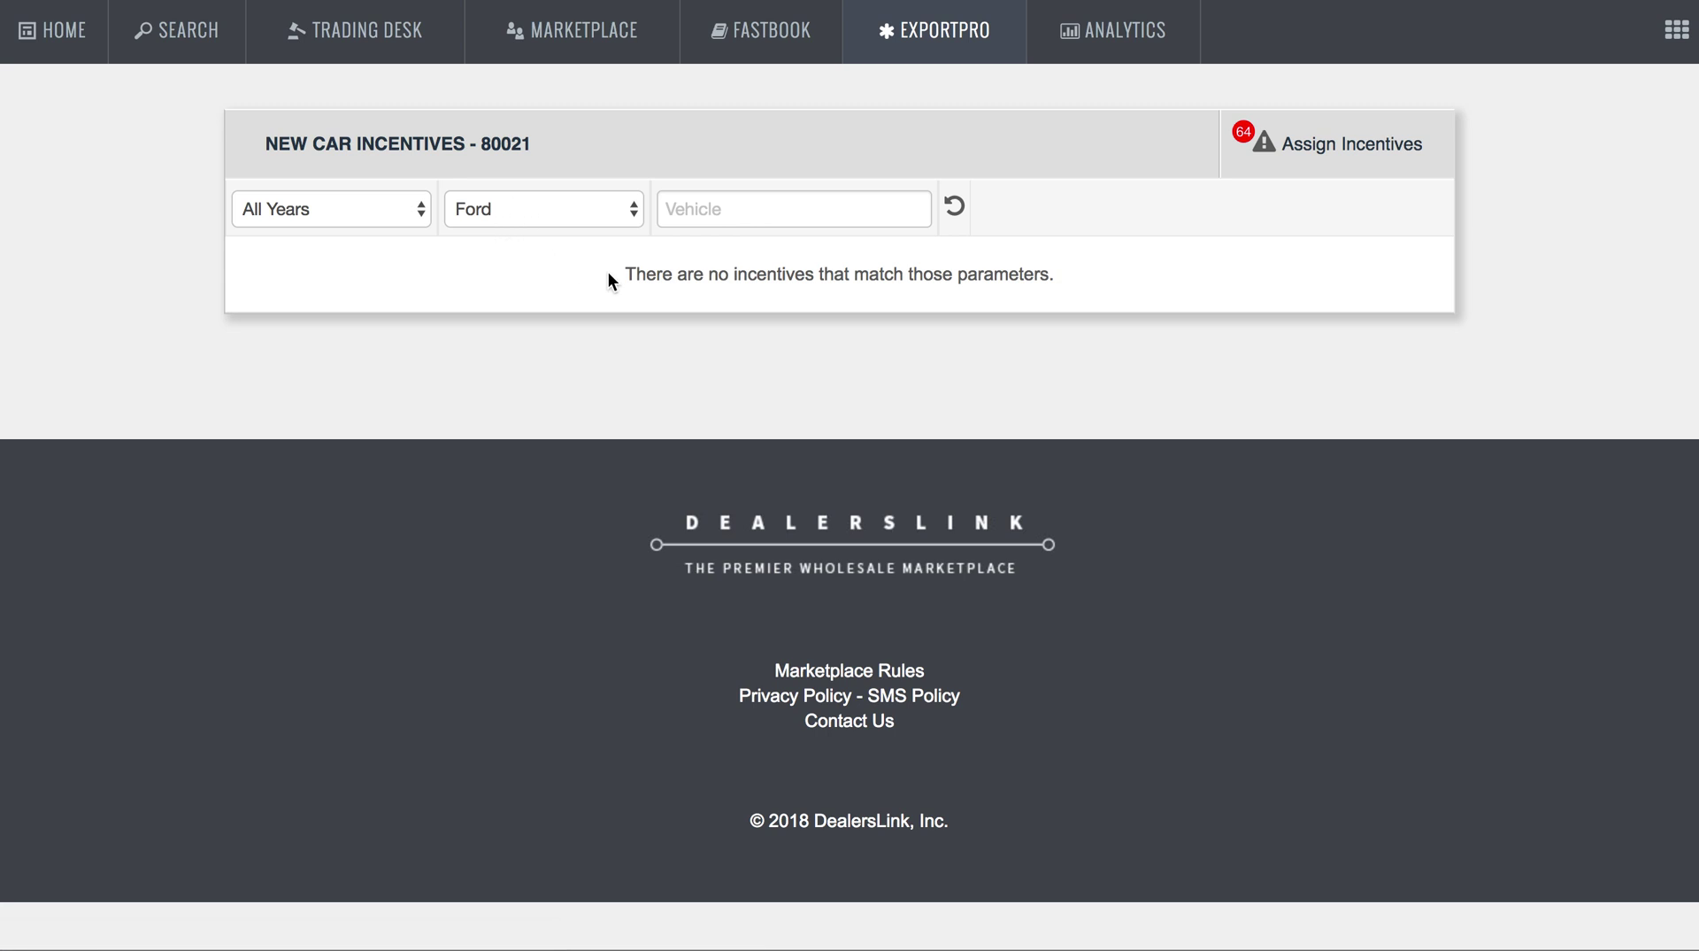
pyautogui.click(1255, 162)
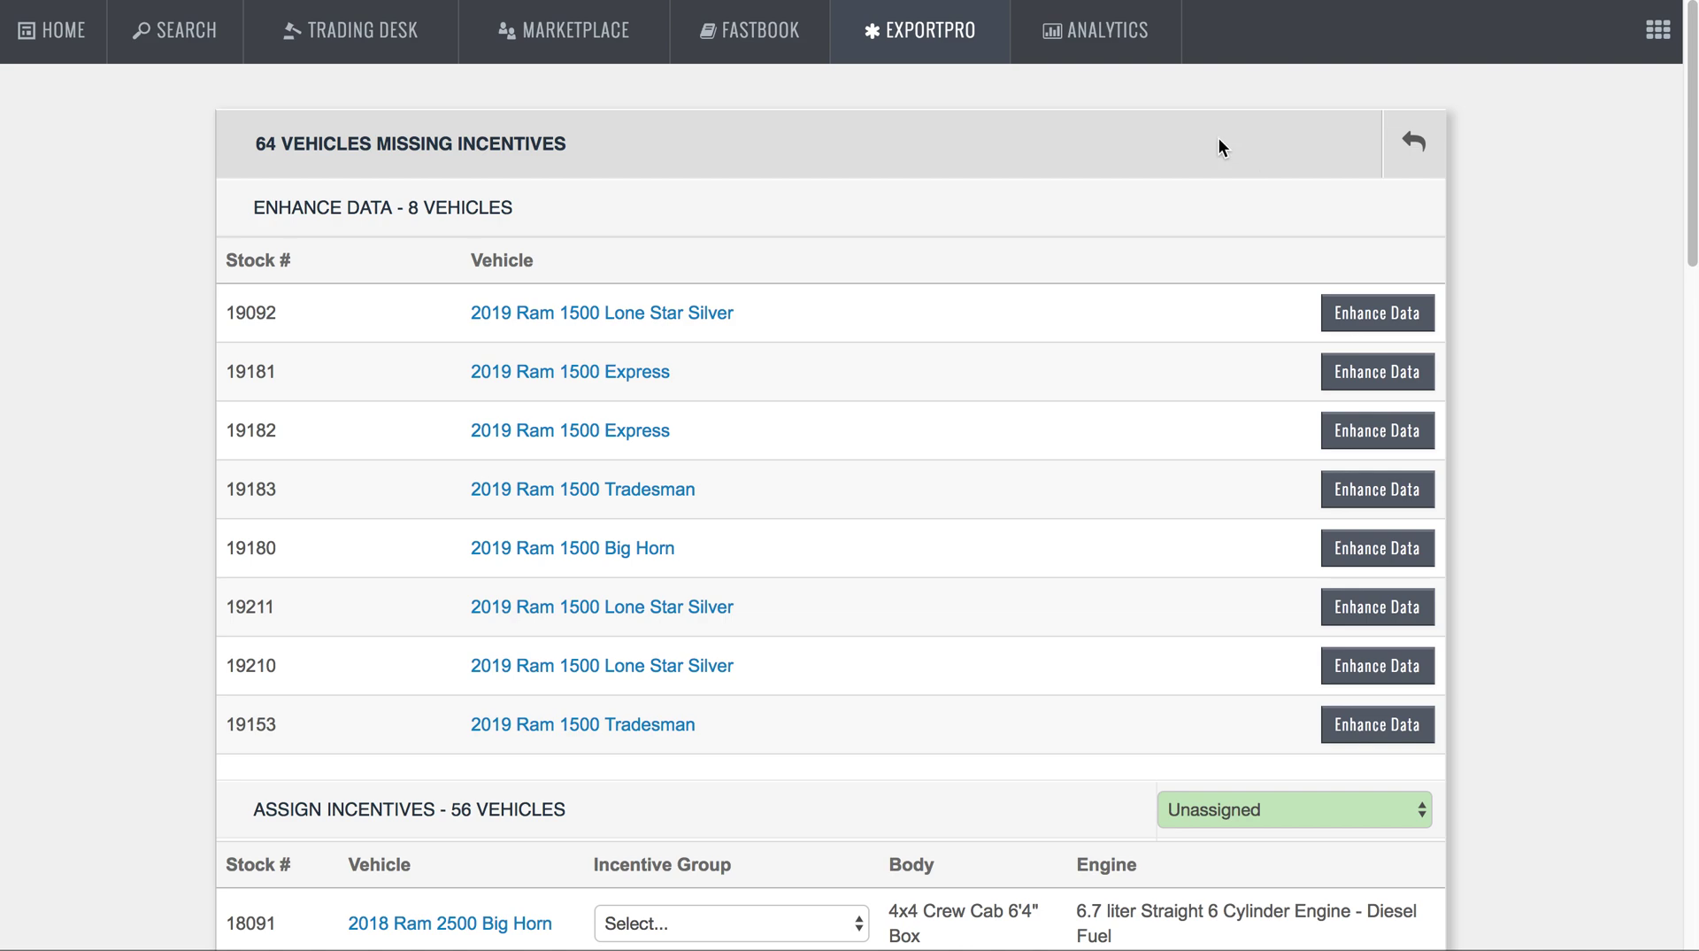
pyautogui.moveTo(916, 54)
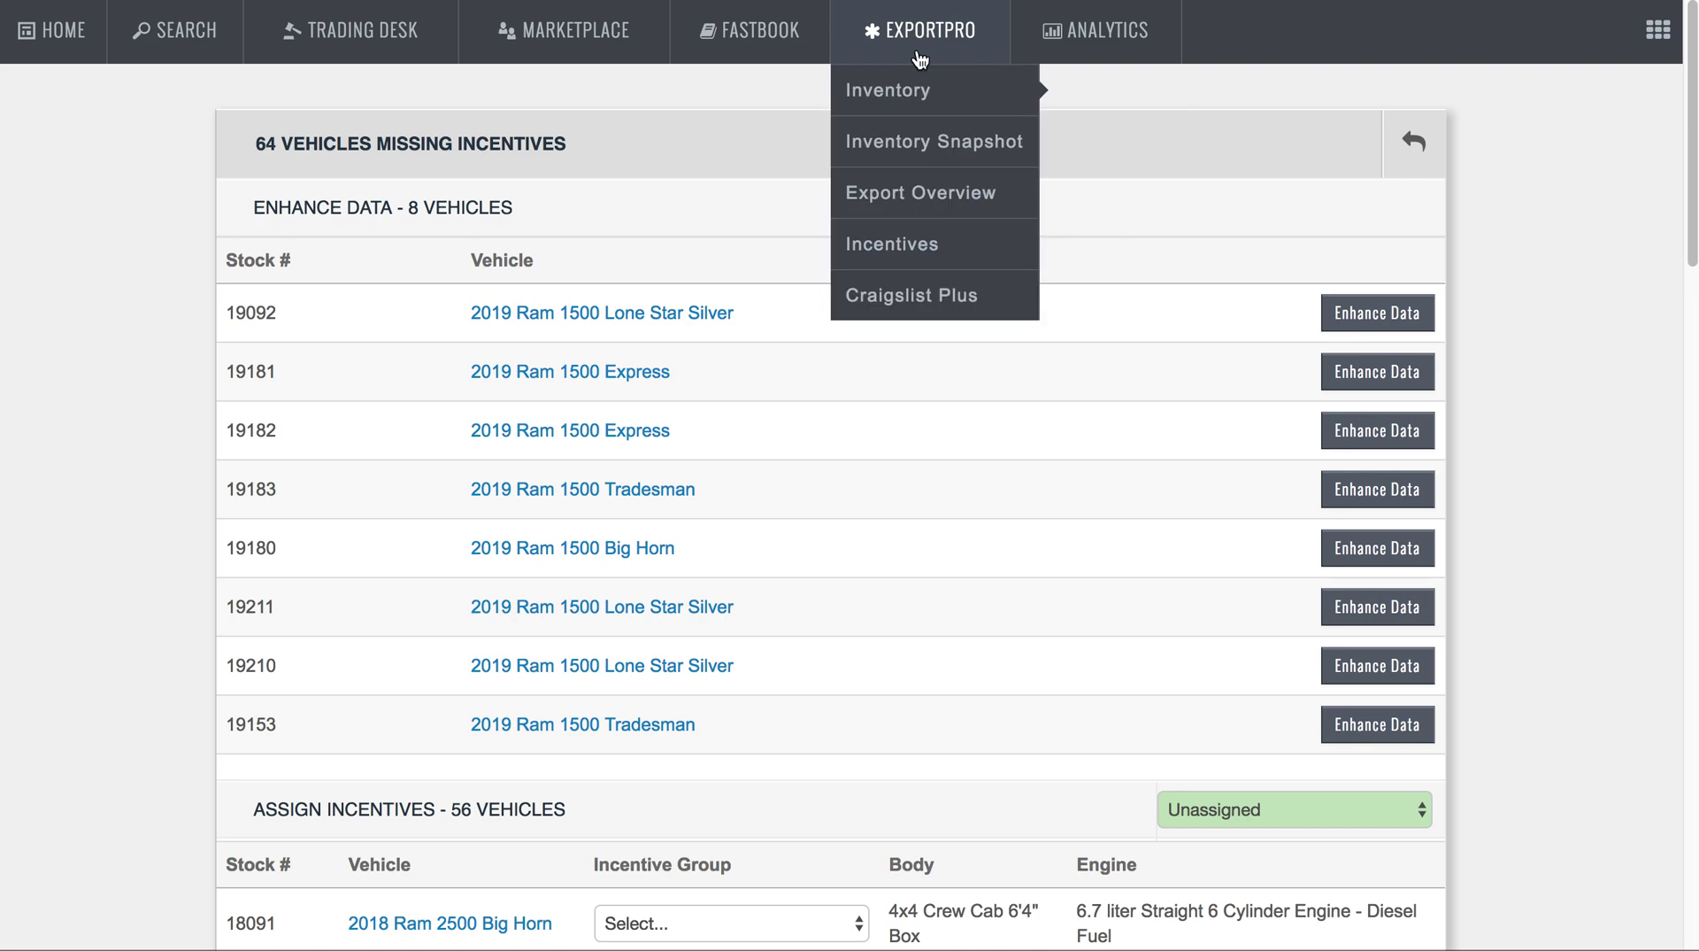
pyautogui.click(935, 246)
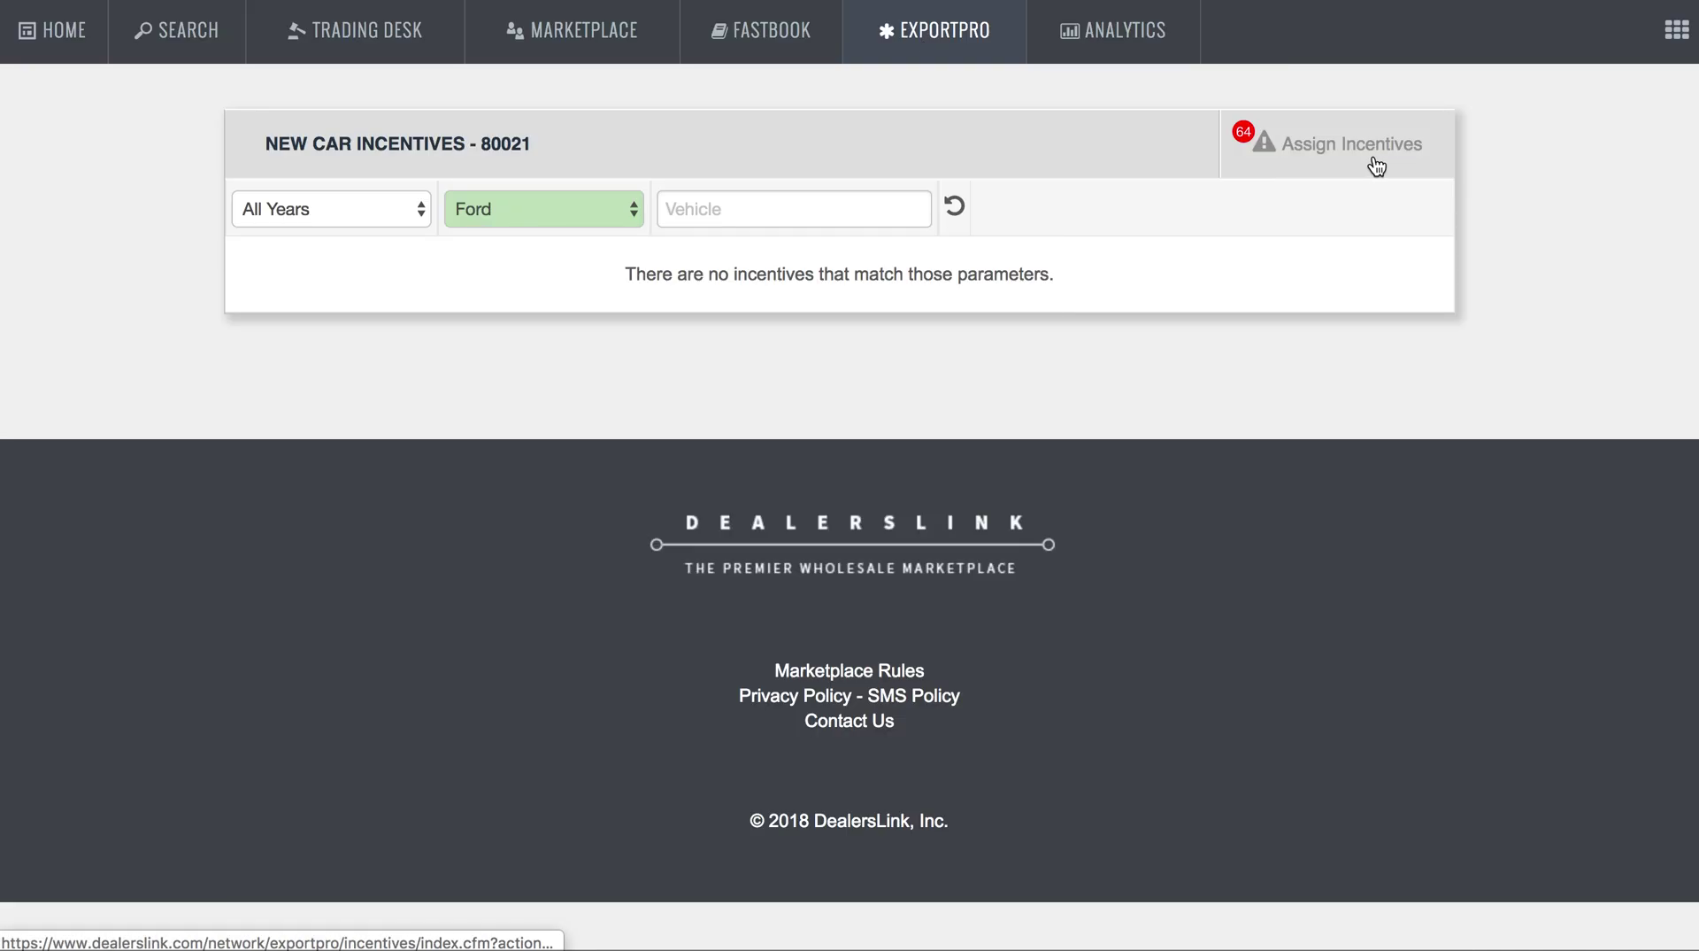
pyautogui.click(1376, 167)
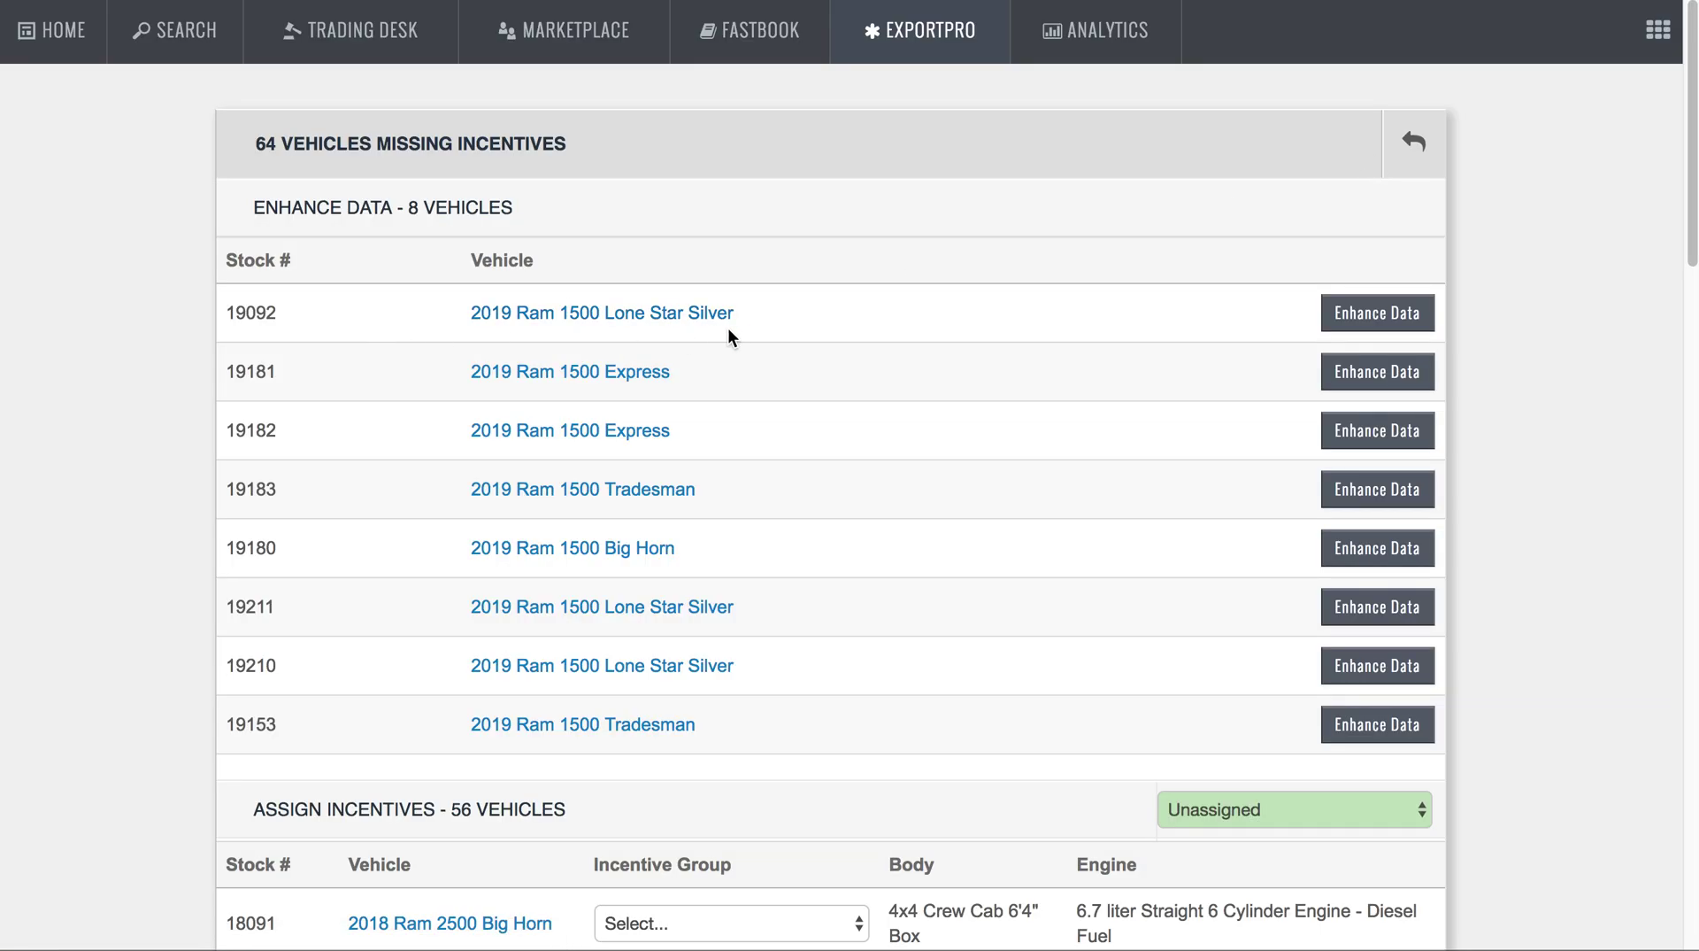
# Step: Enhance the data of the 2019 Ram 1500 Lone Star Silver with stock number 19092 and save the vehicle
pyautogui.click(1346, 327)
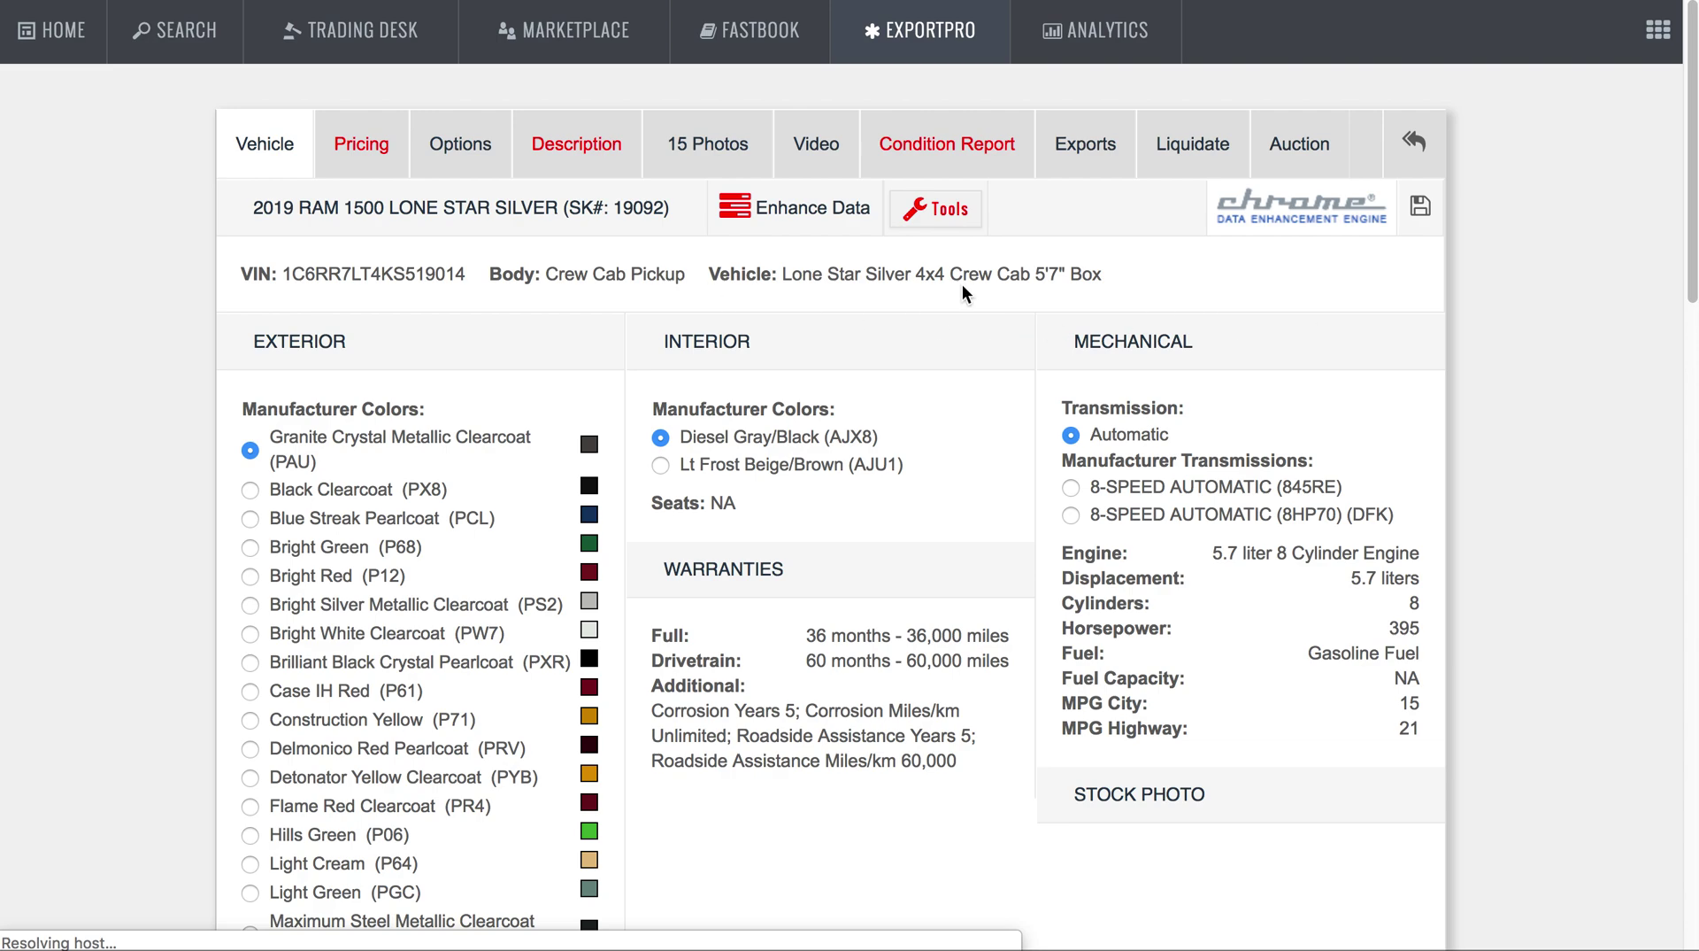
pyautogui.click(1435, 229)
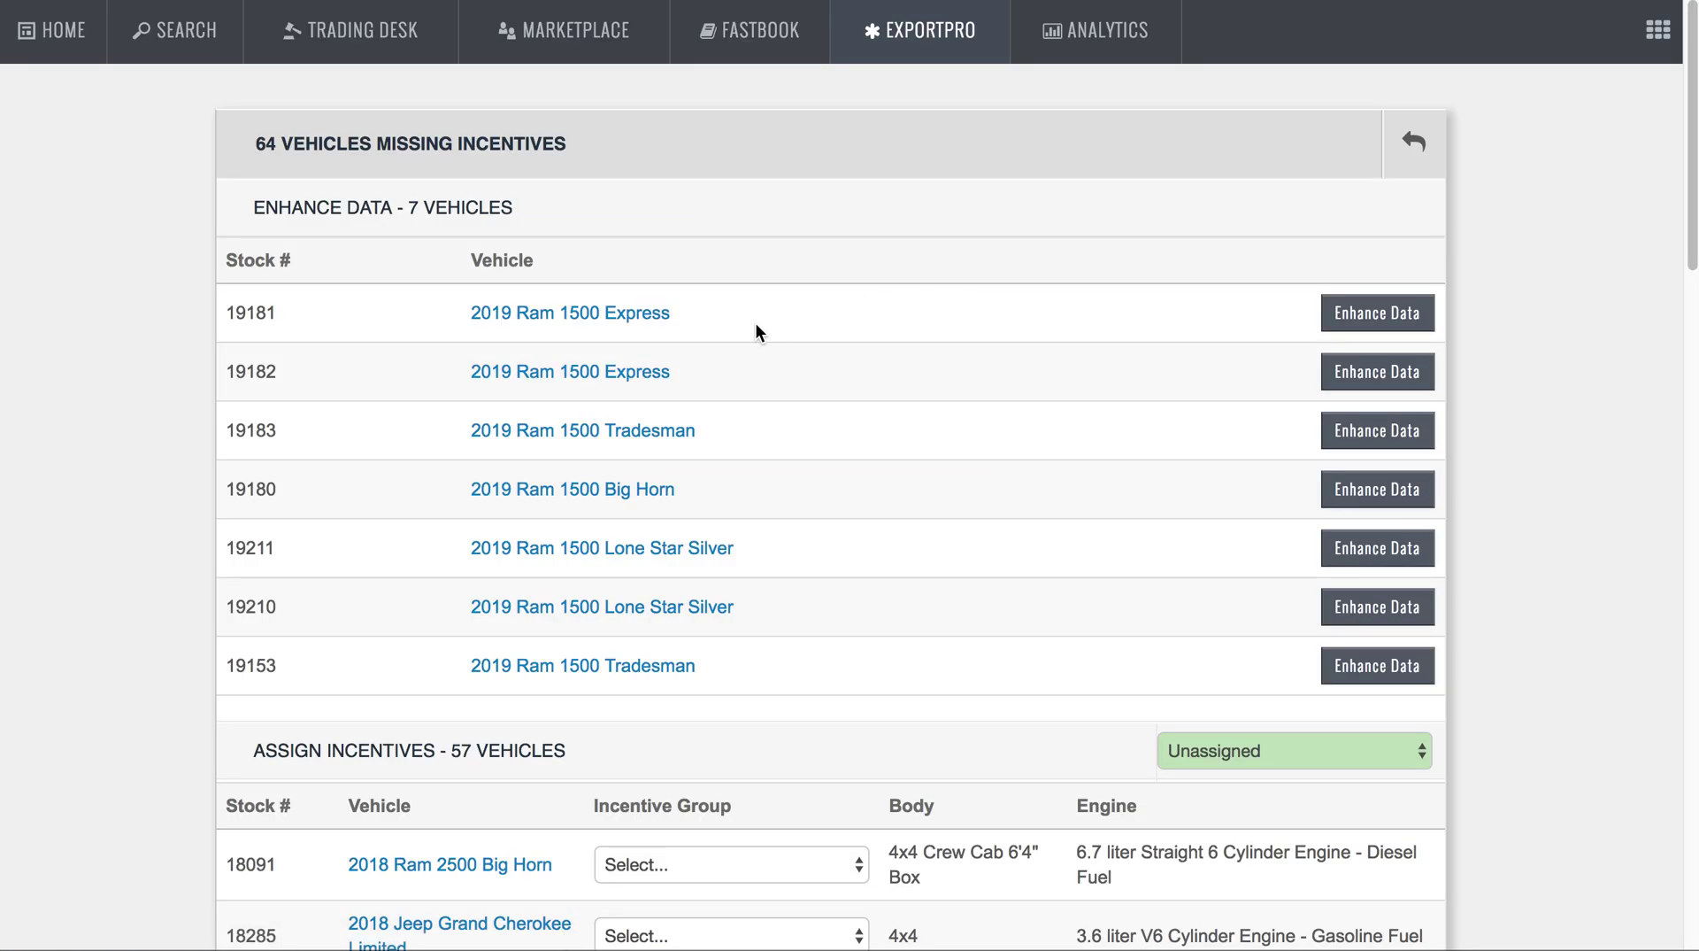
# Step: Enhance the data of the two 2019 Ram 1500 Express vehicles with stock numbers 19181 and 19182, saving each vehicle
pyautogui.click(1378, 312)
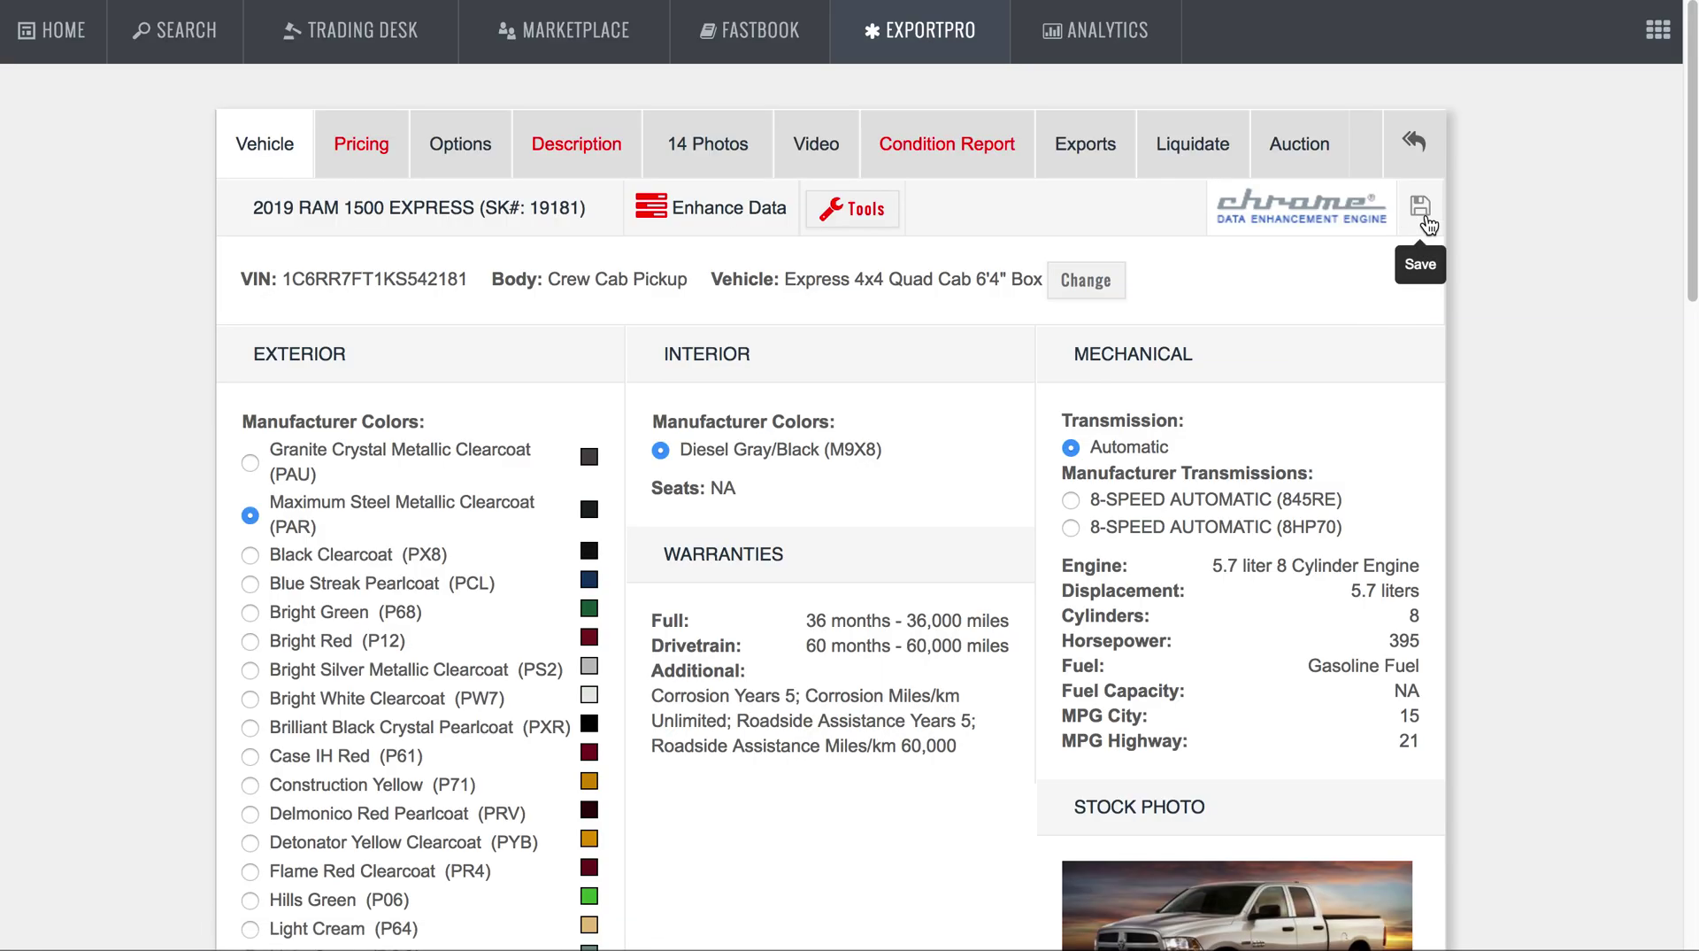
pyautogui.click(1427, 219)
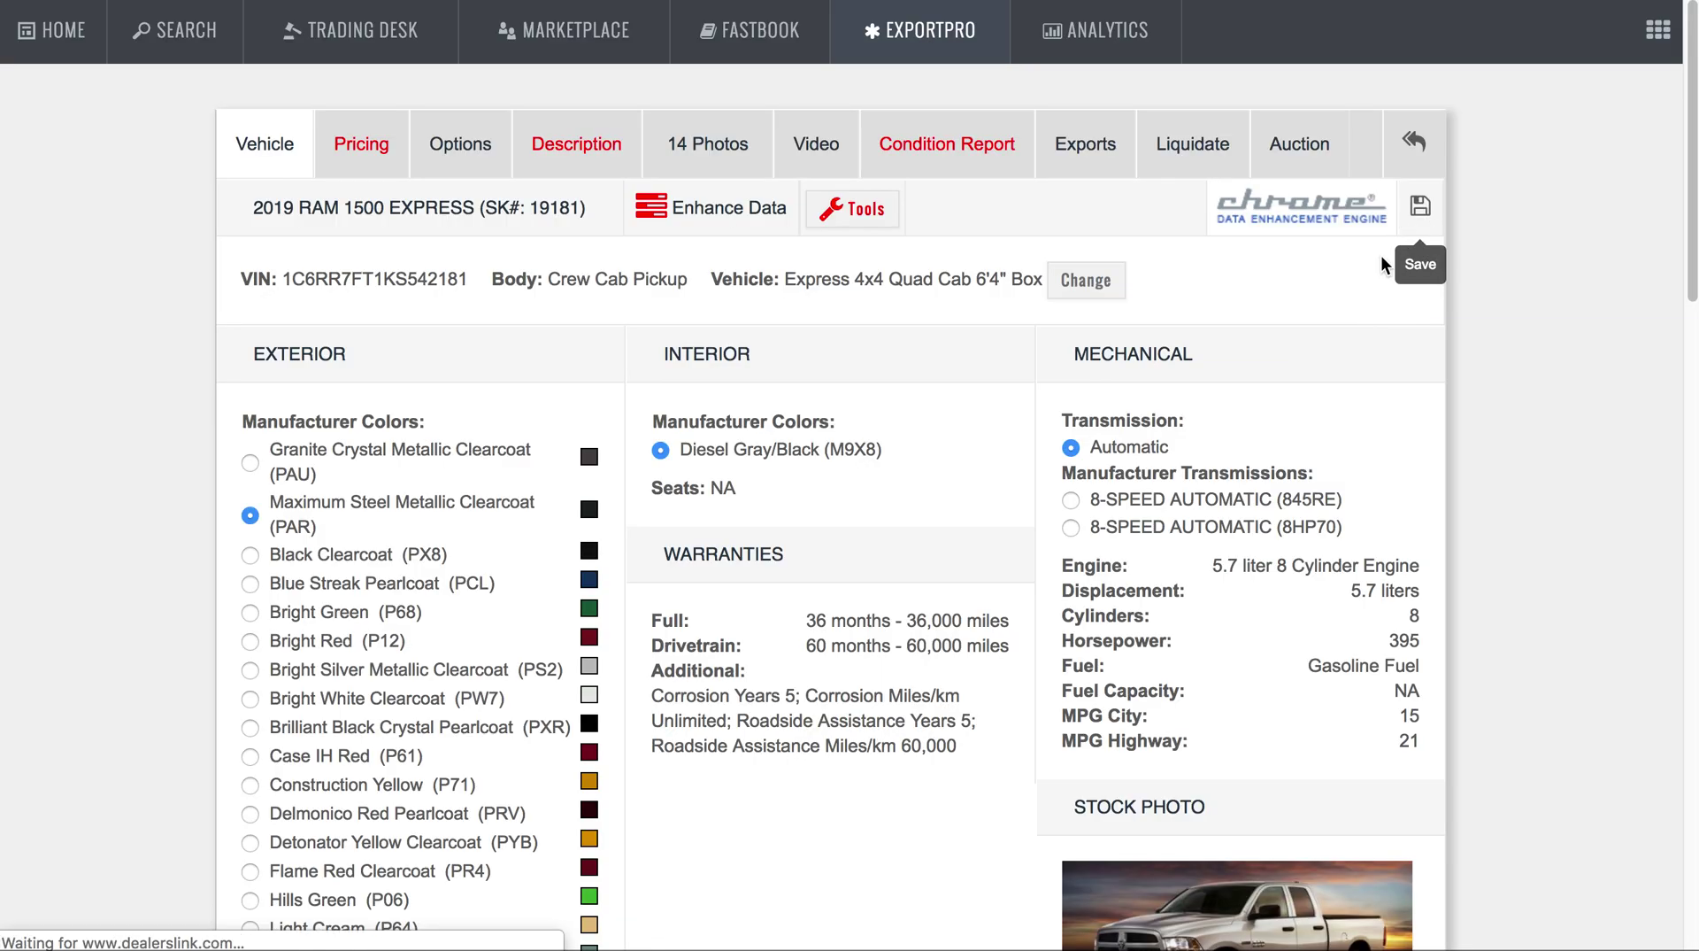
pyautogui.click(1363, 327)
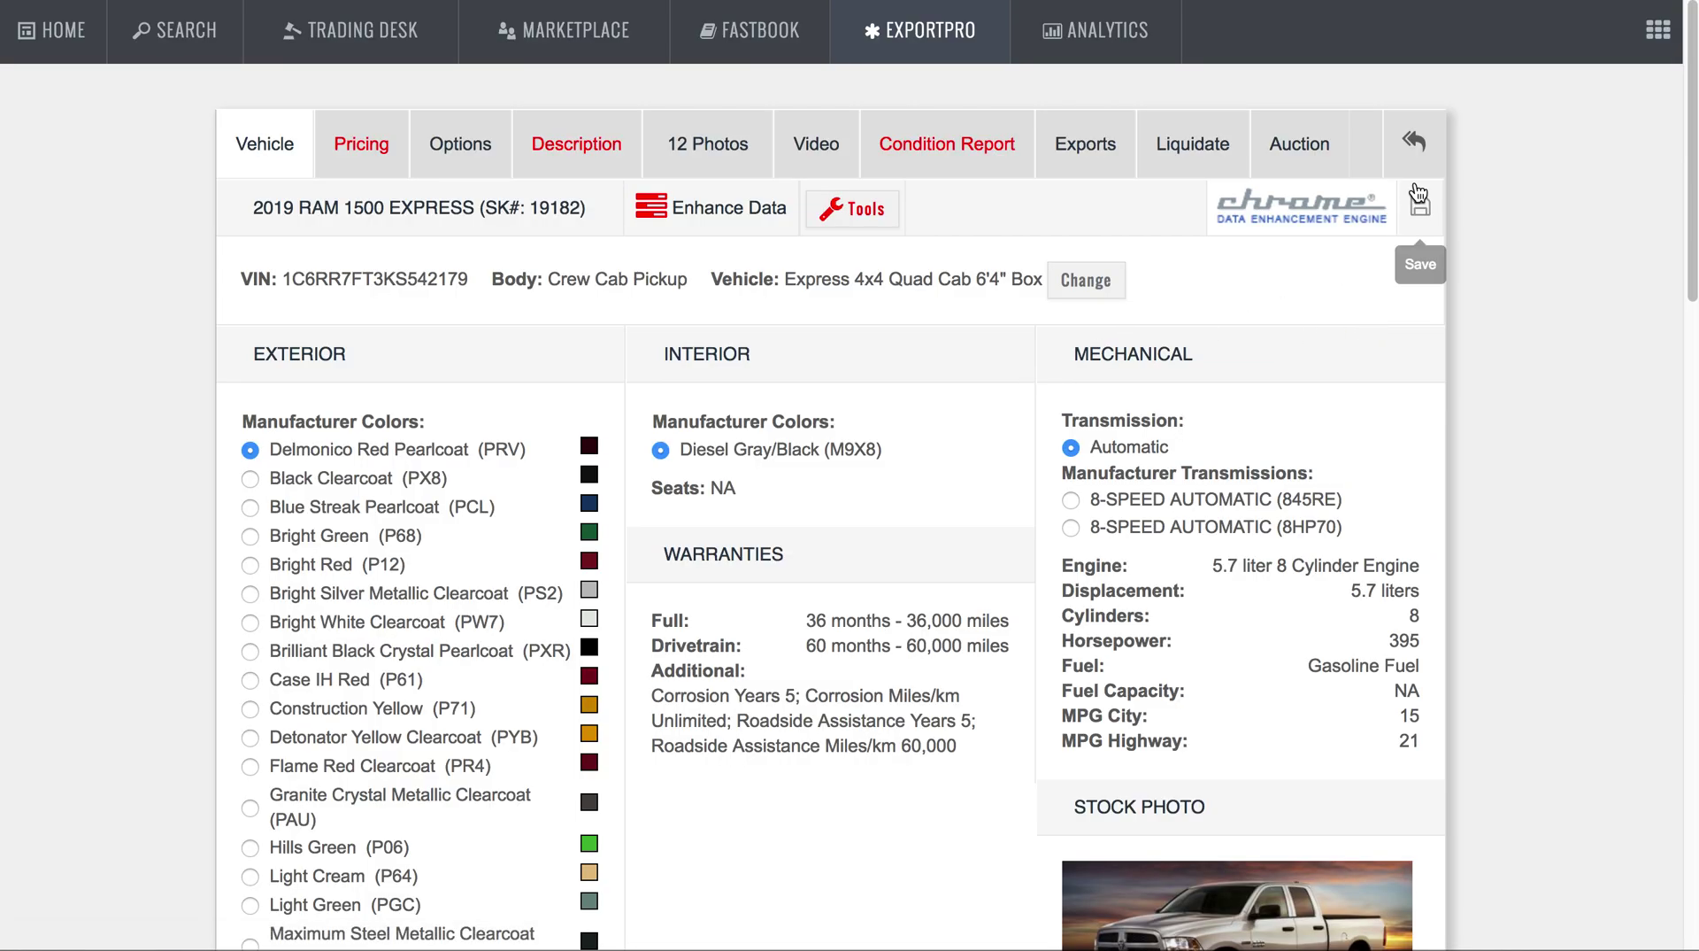
pyautogui.click(1425, 209)
# Step: Open the Data Enhancement page in the account settings and examine its automation and manual workflow options
pyautogui.click(1658, 29)
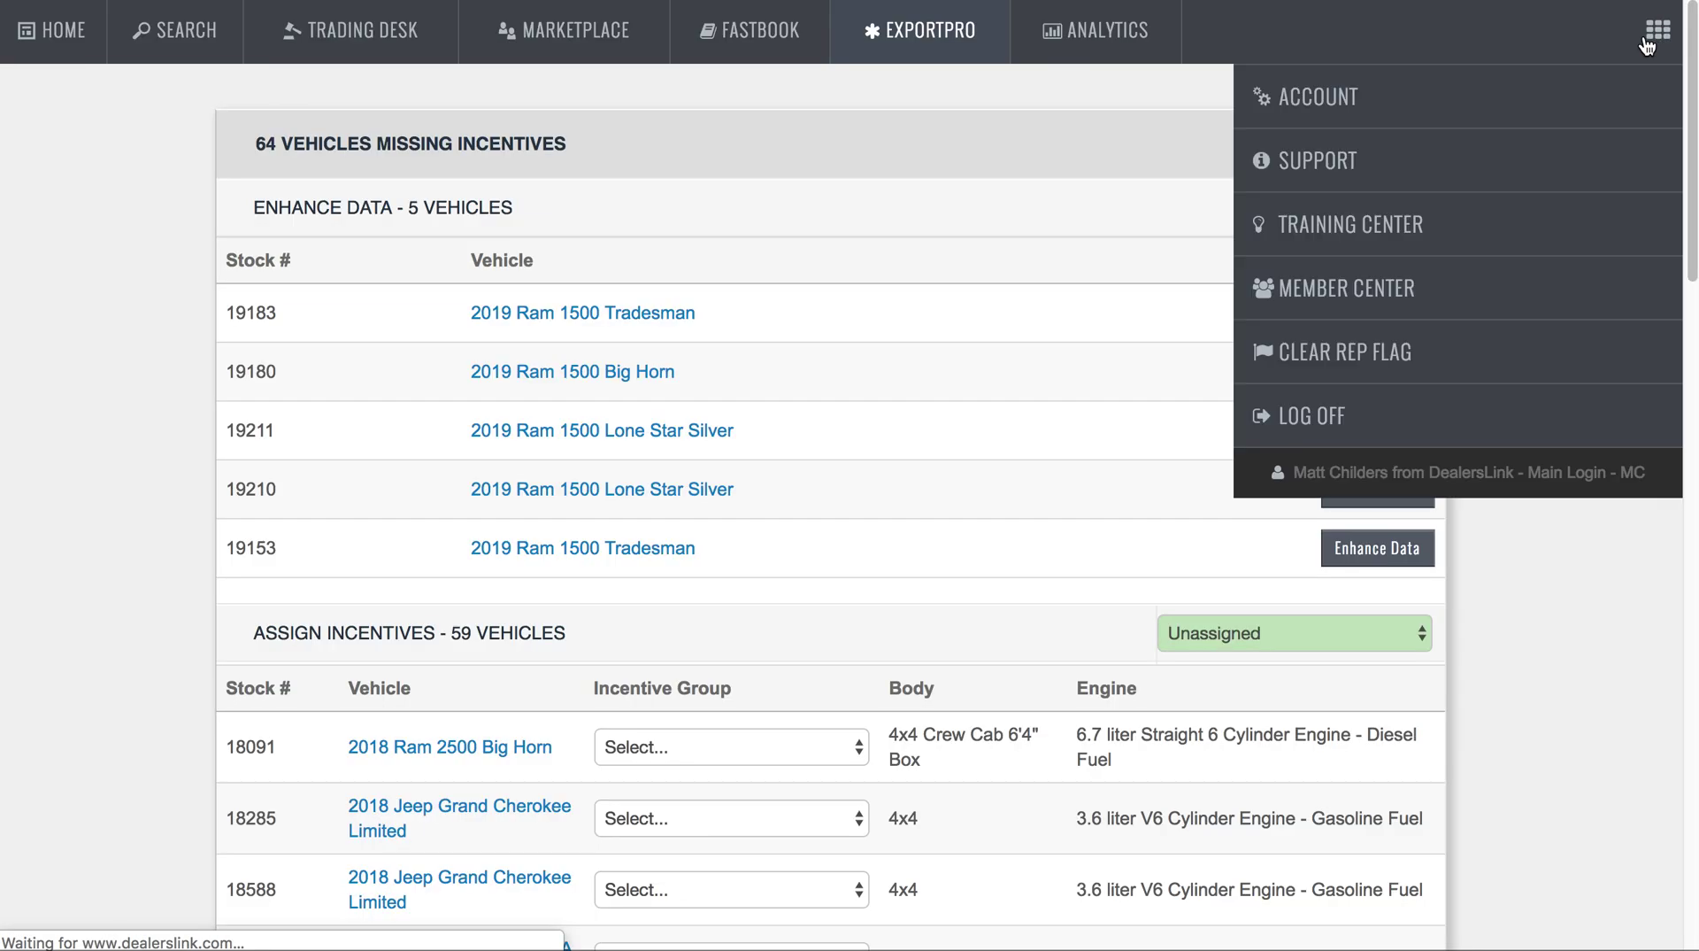
pyautogui.click(1288, 100)
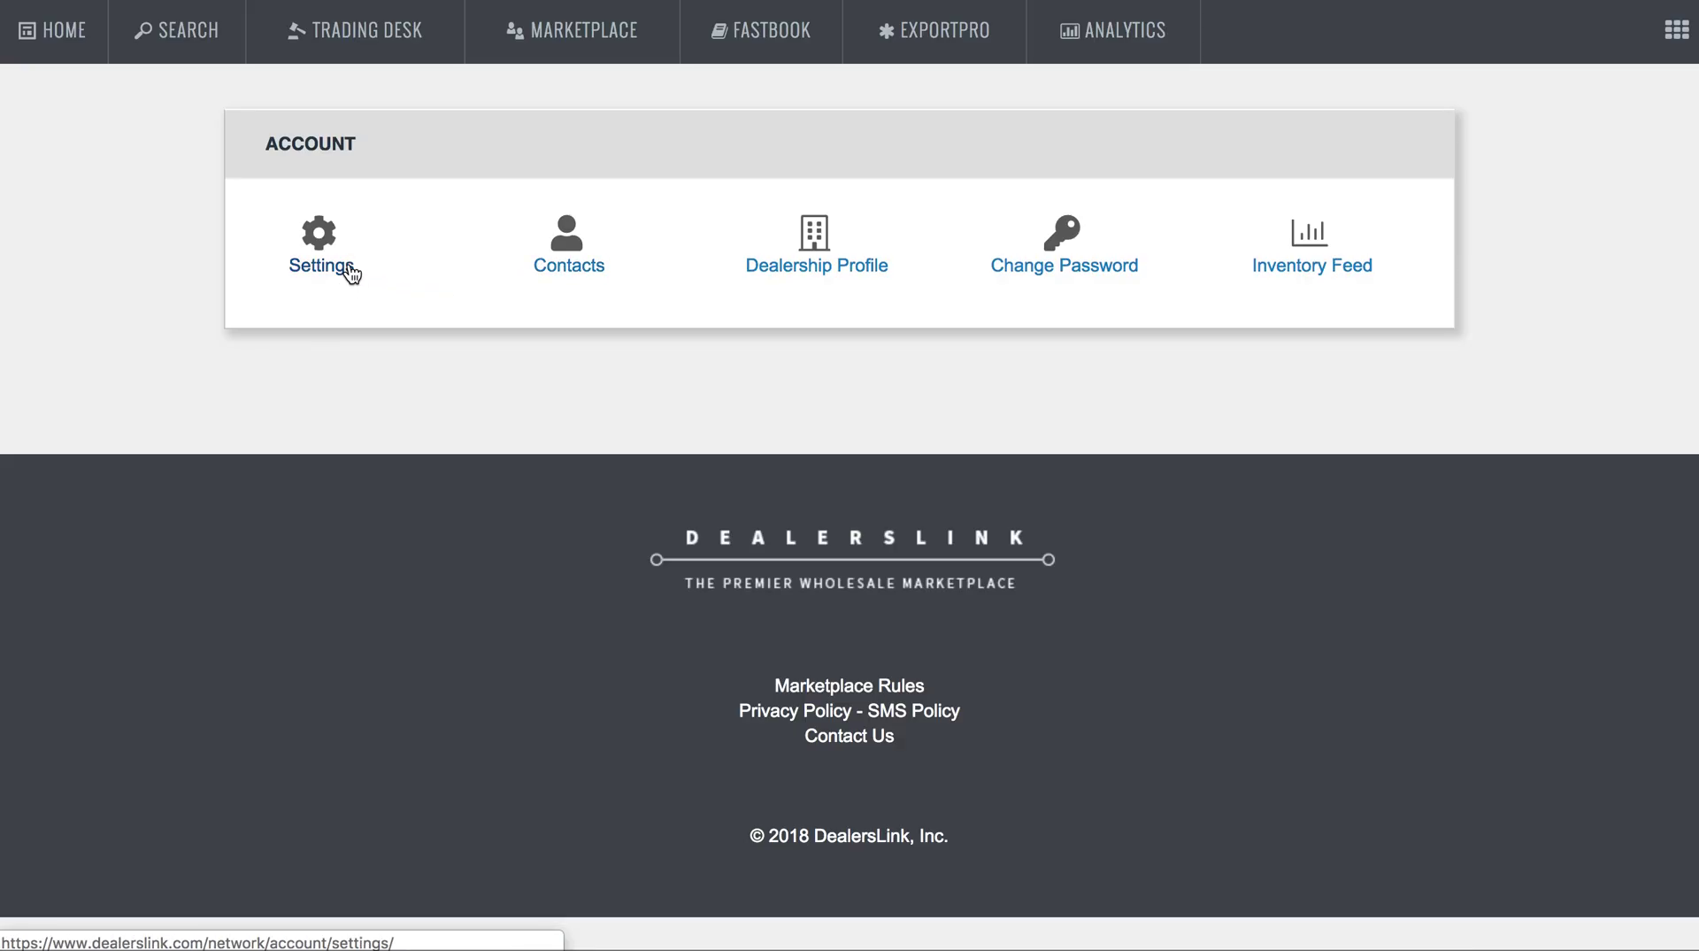
pyautogui.click(345, 274)
pyautogui.click(369, 484)
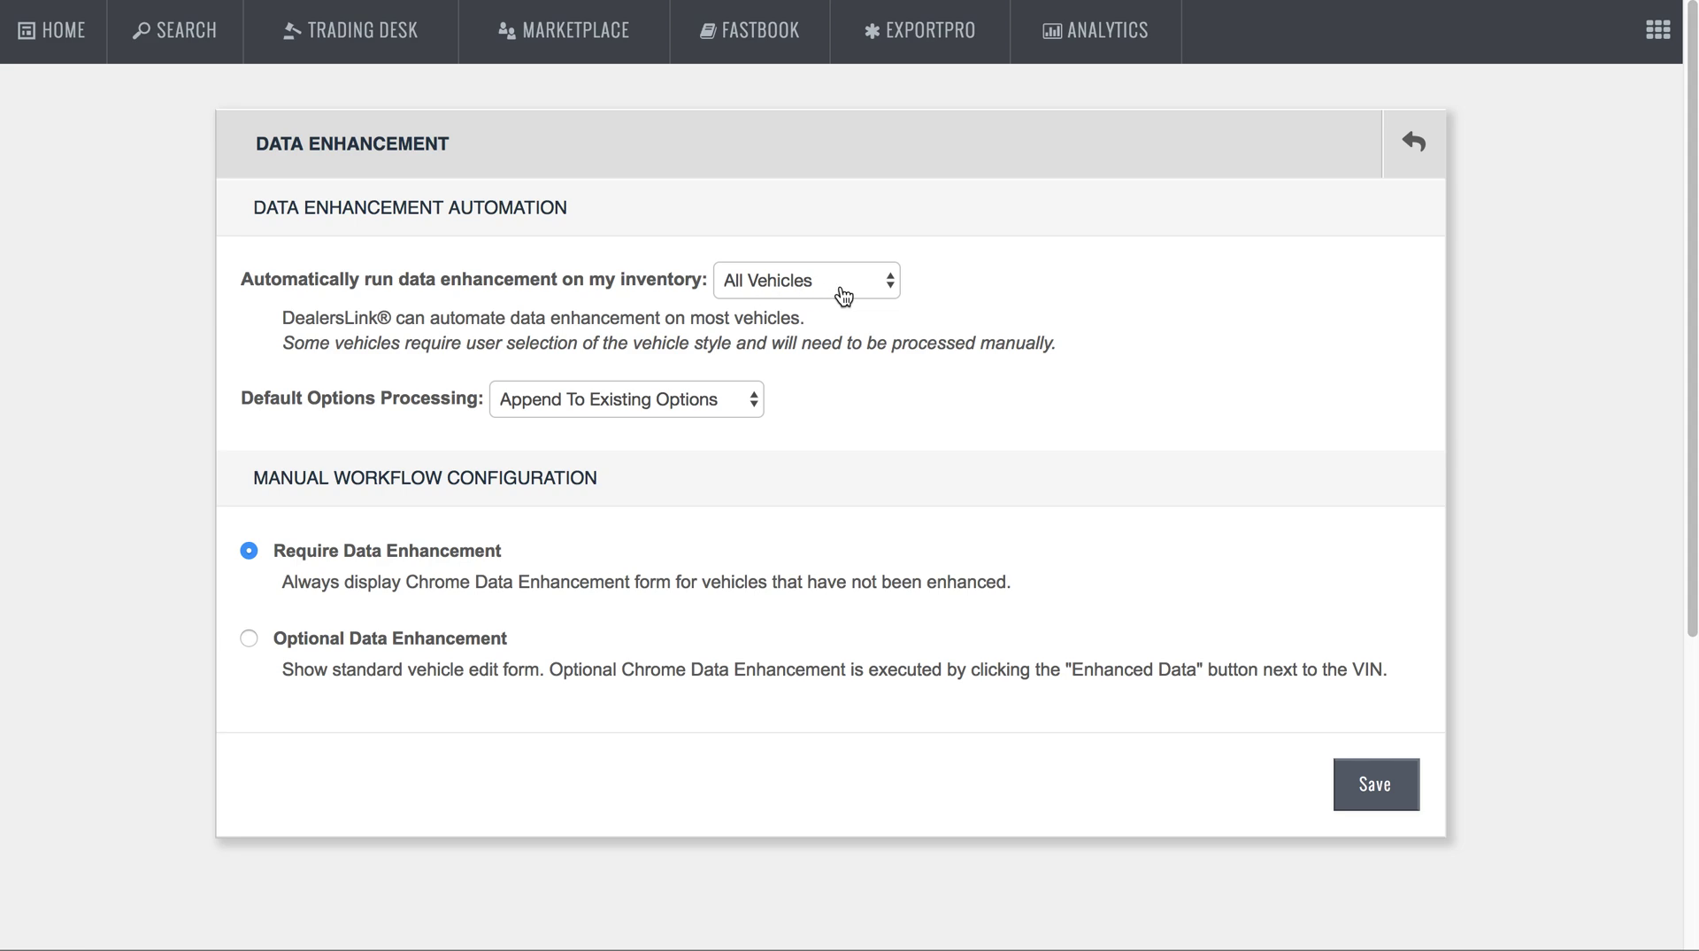
# Step: Return to the ExportPro new car incentives page, check the make choices, and reopen the list of vehicles missing incentives
pyautogui.click(915, 36)
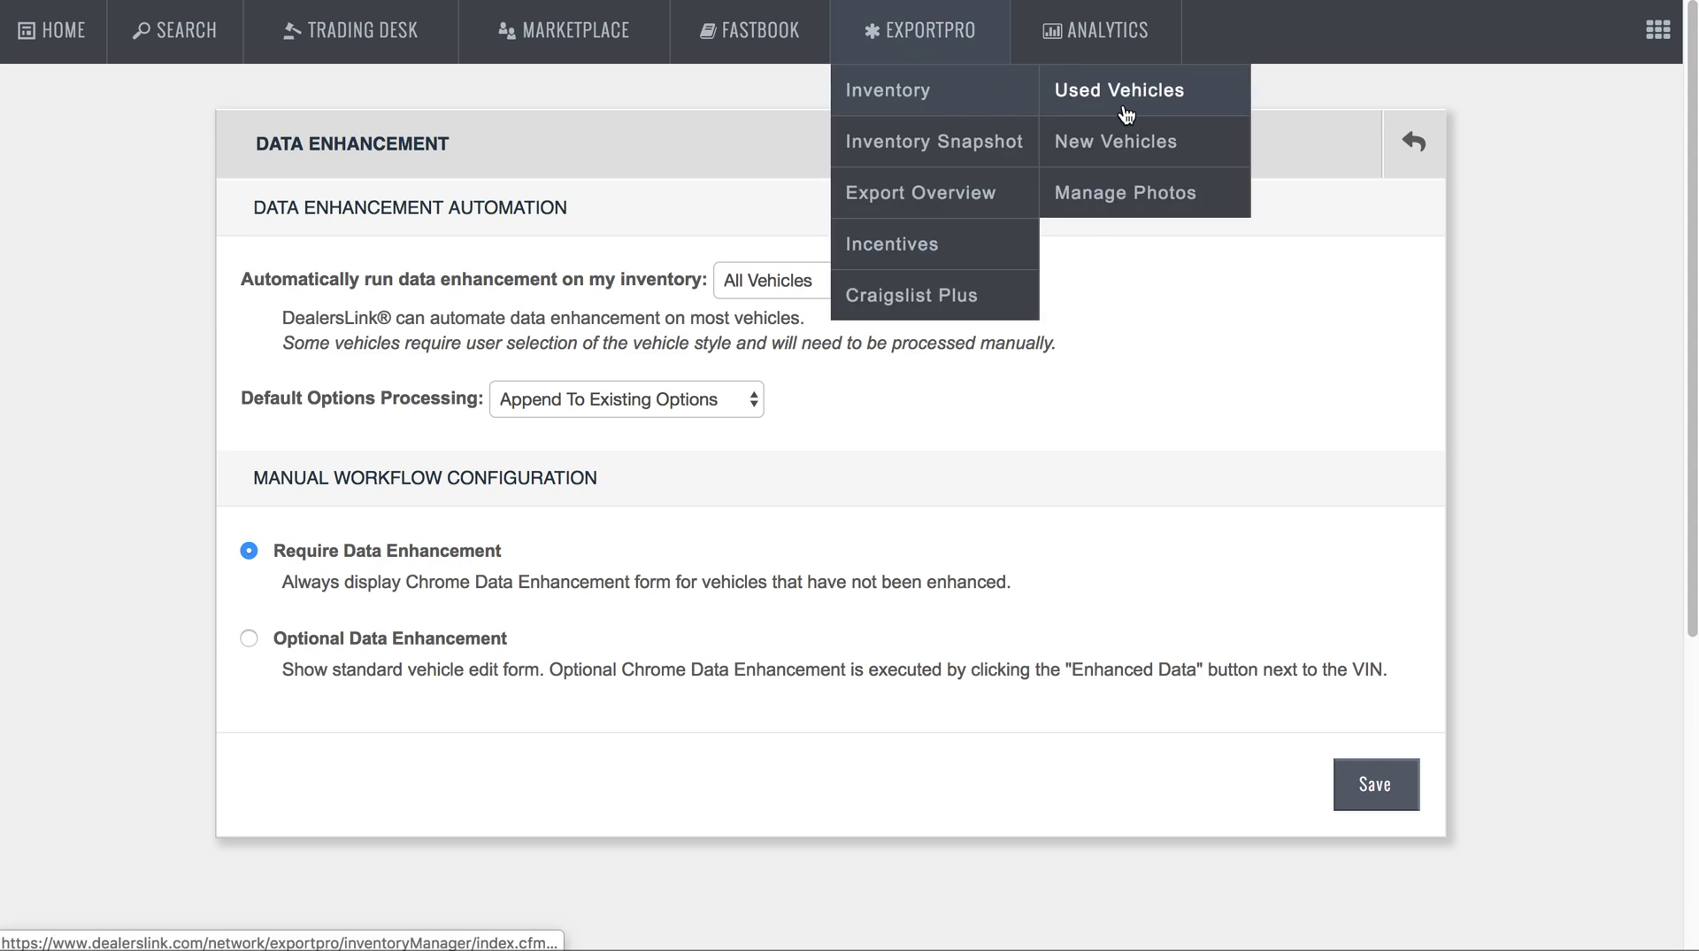
pyautogui.click(957, 265)
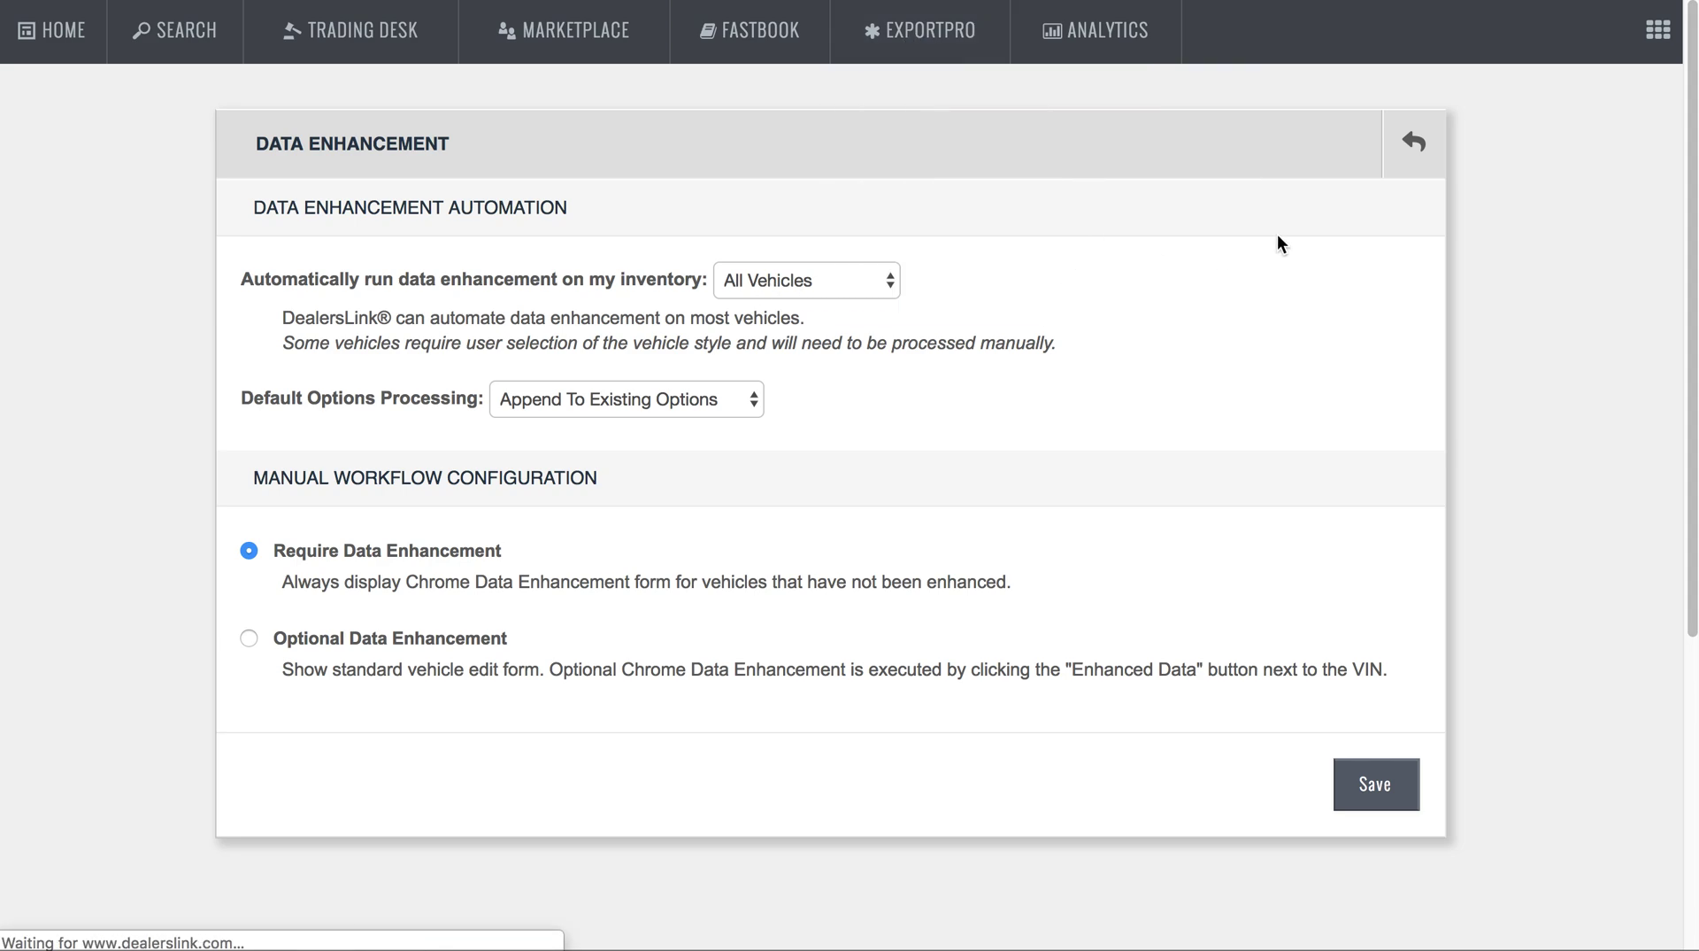
pyautogui.click(478, 209)
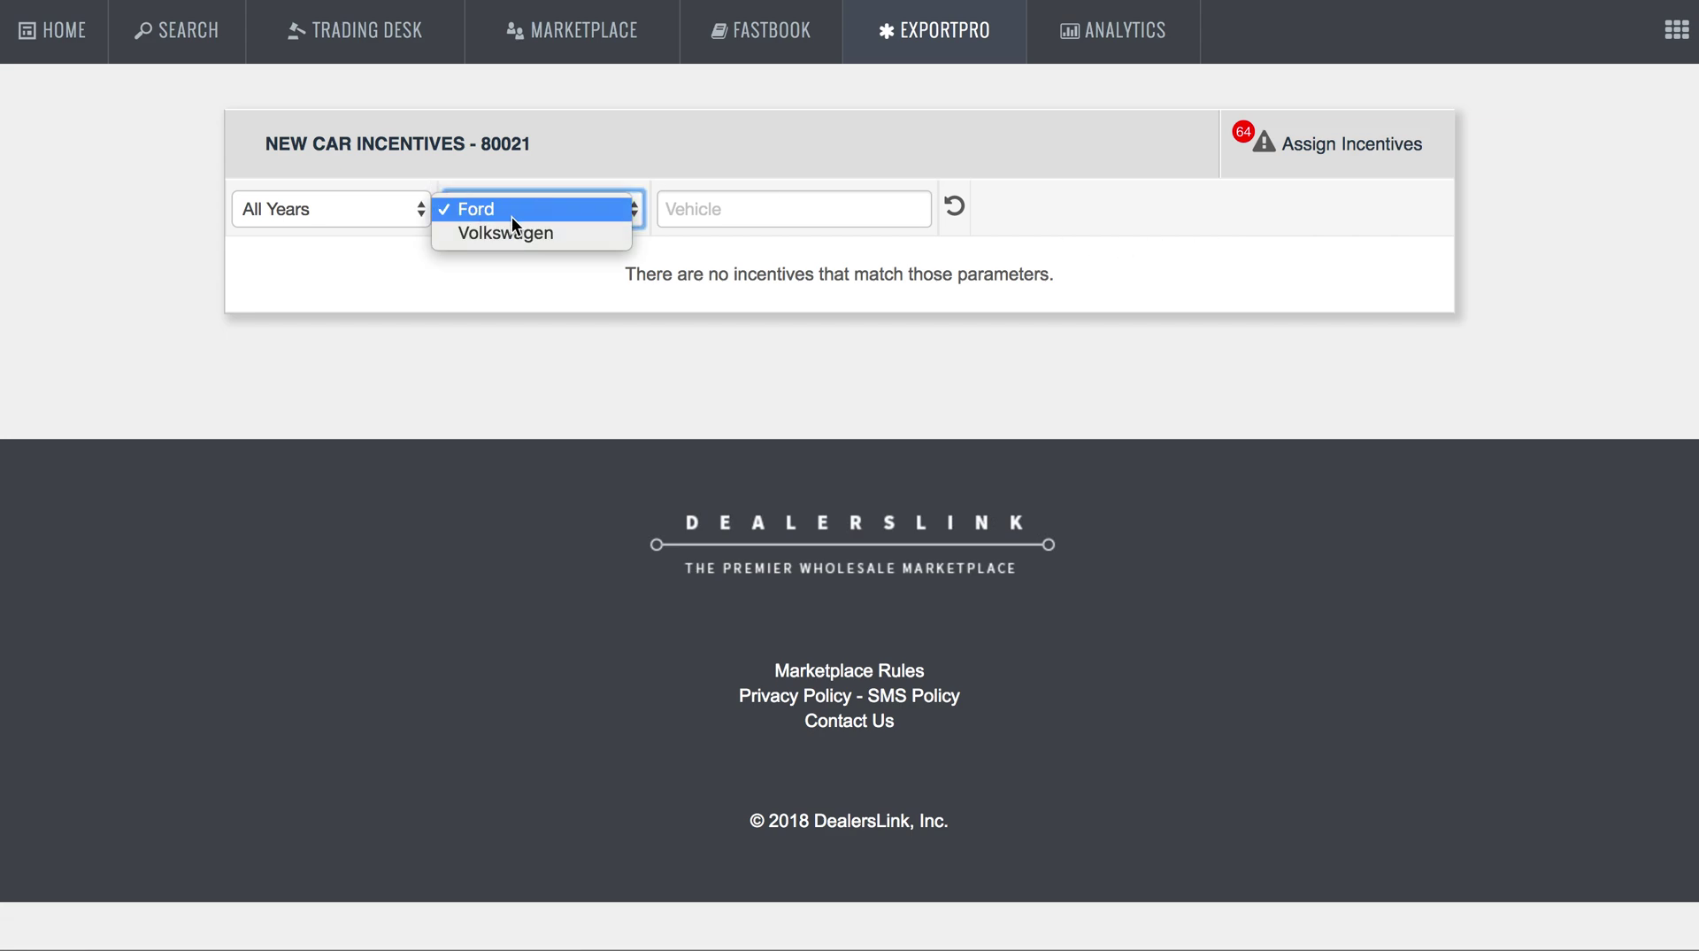
pyautogui.click(1401, 202)
pyautogui.click(1327, 164)
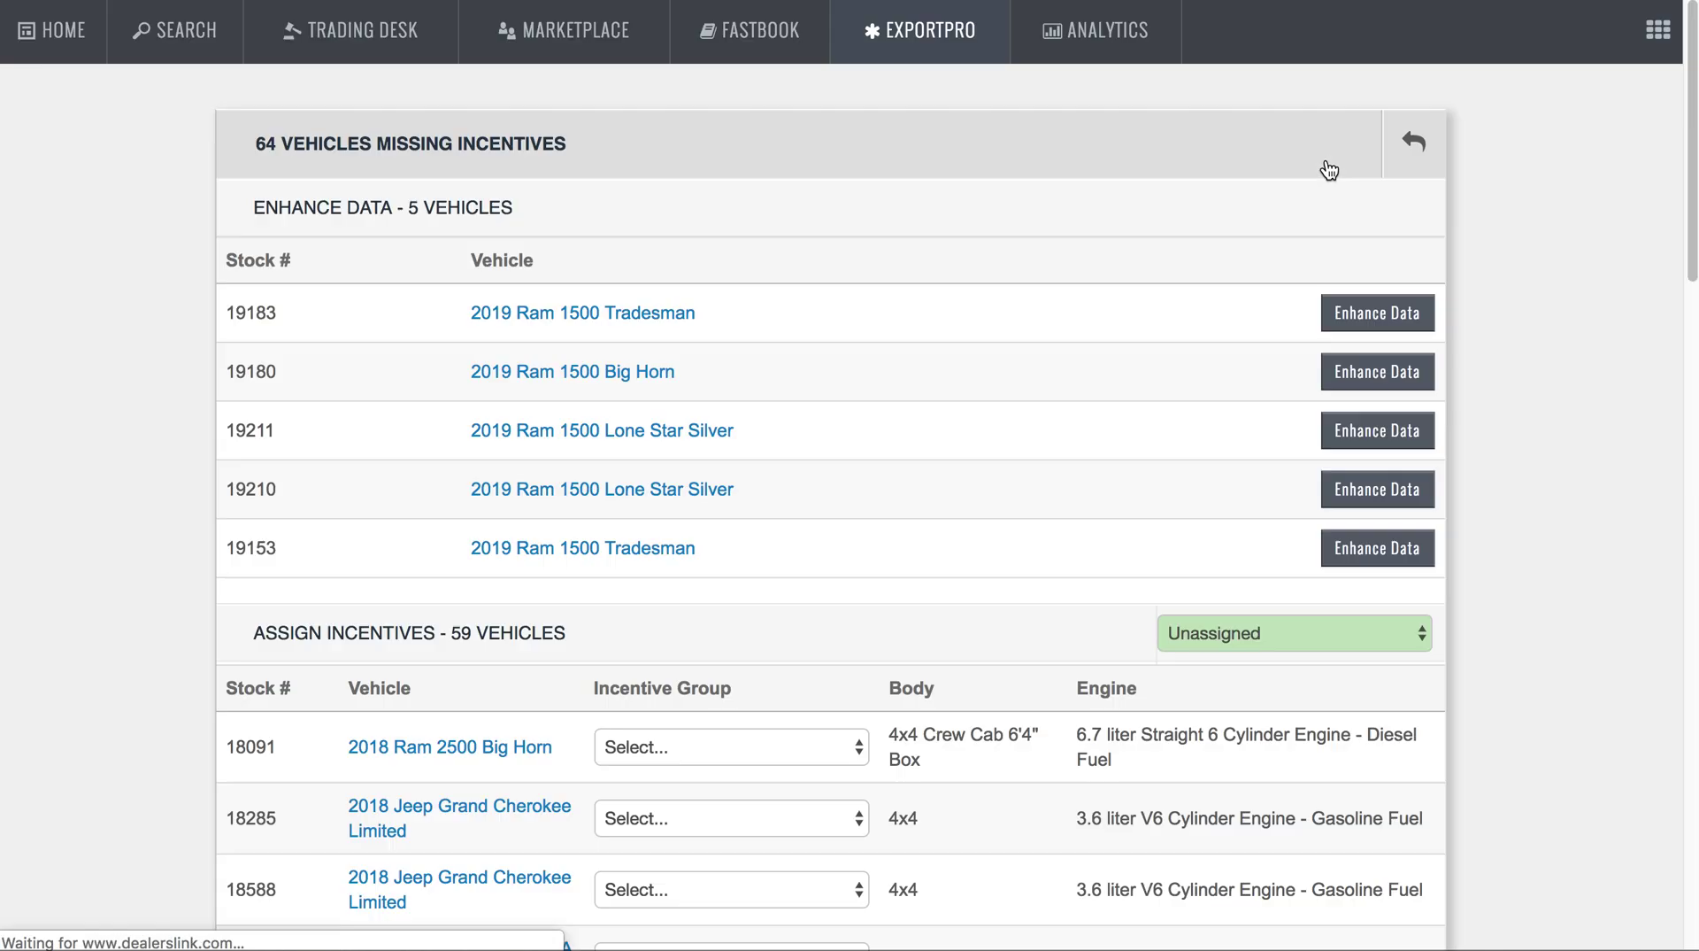
# Step: Assign the incentive group RAM 2500 4WD Crew SLT Diesel to the 2018 Ram 2500 Big Horn with stock number 18091
pyautogui.scroll(-2, 1001, 567)
pyautogui.scroll(-3, 1192, 624)
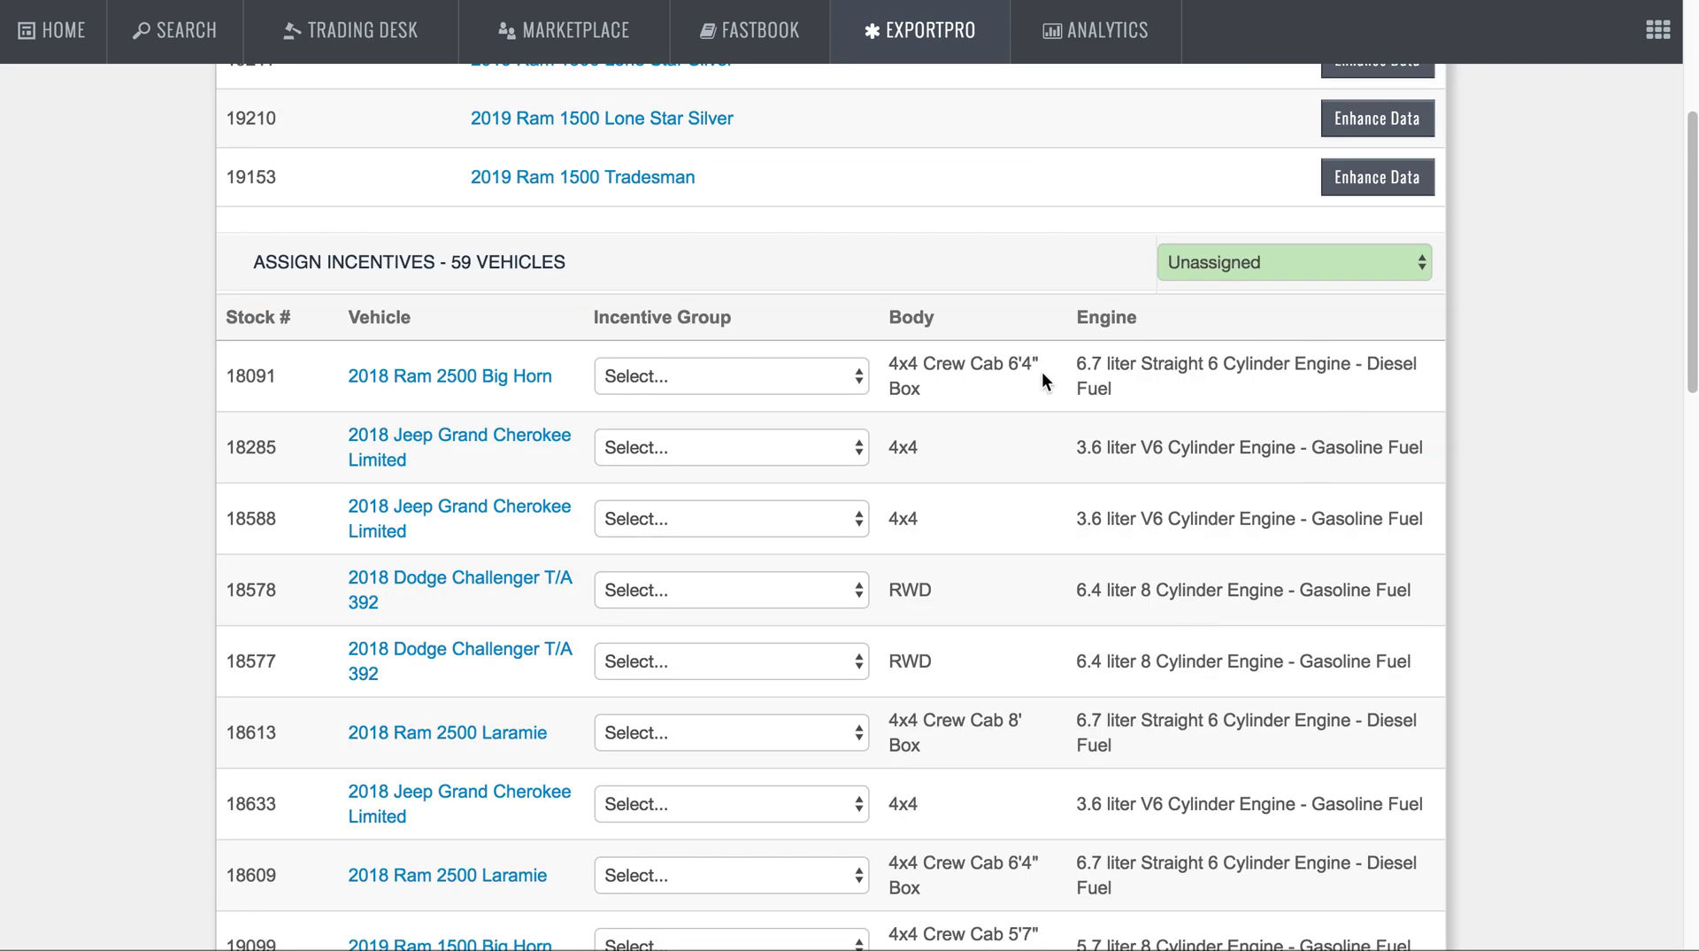
pyautogui.click(765, 395)
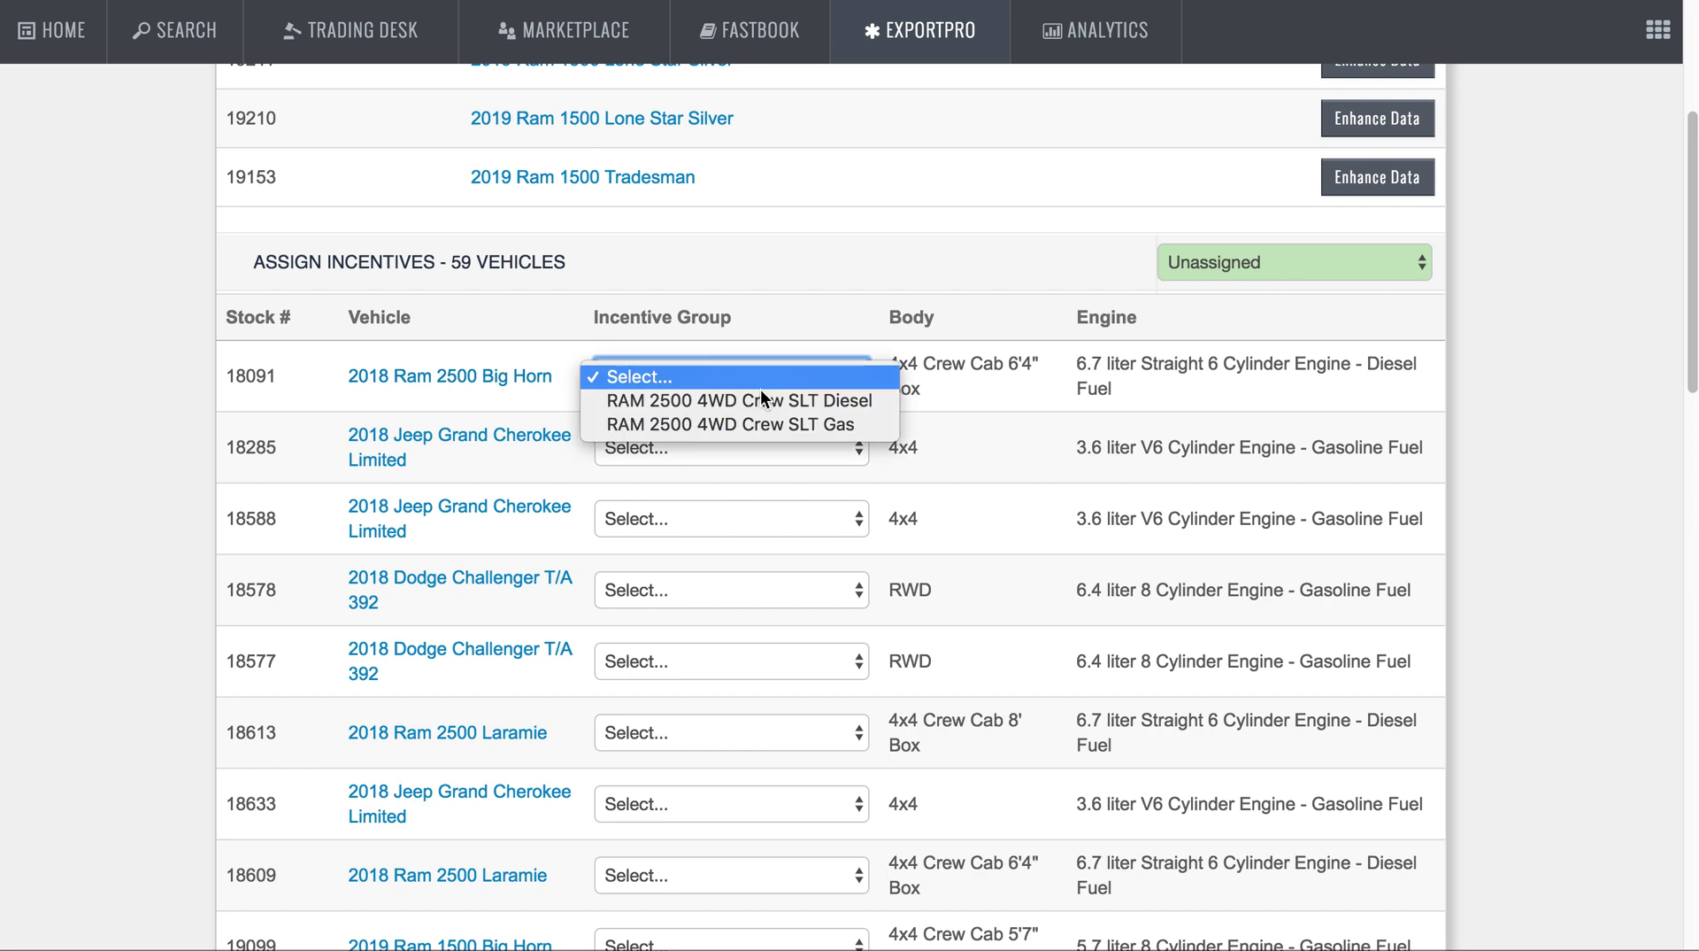
pyautogui.click(835, 404)
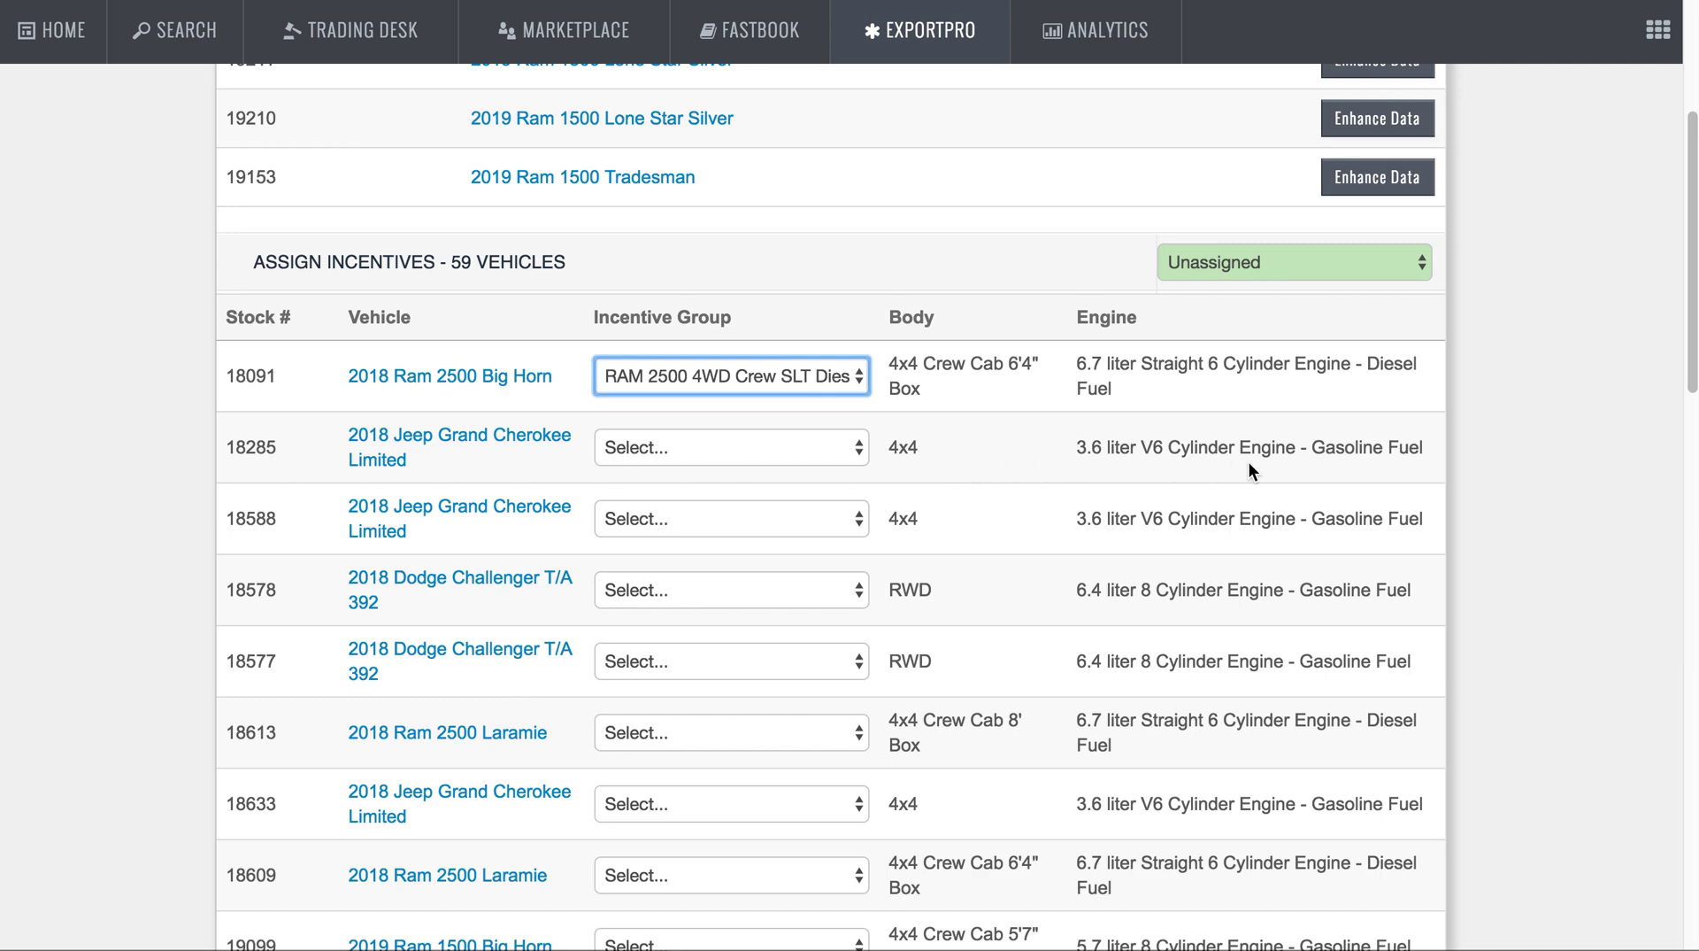
# Step: Assign the incentive group Grand Cherokee 4WD Limited to the 2018 Jeep Grand Cherokee Limited with stock number 18285, and save the assignments
pyautogui.click(696, 453)
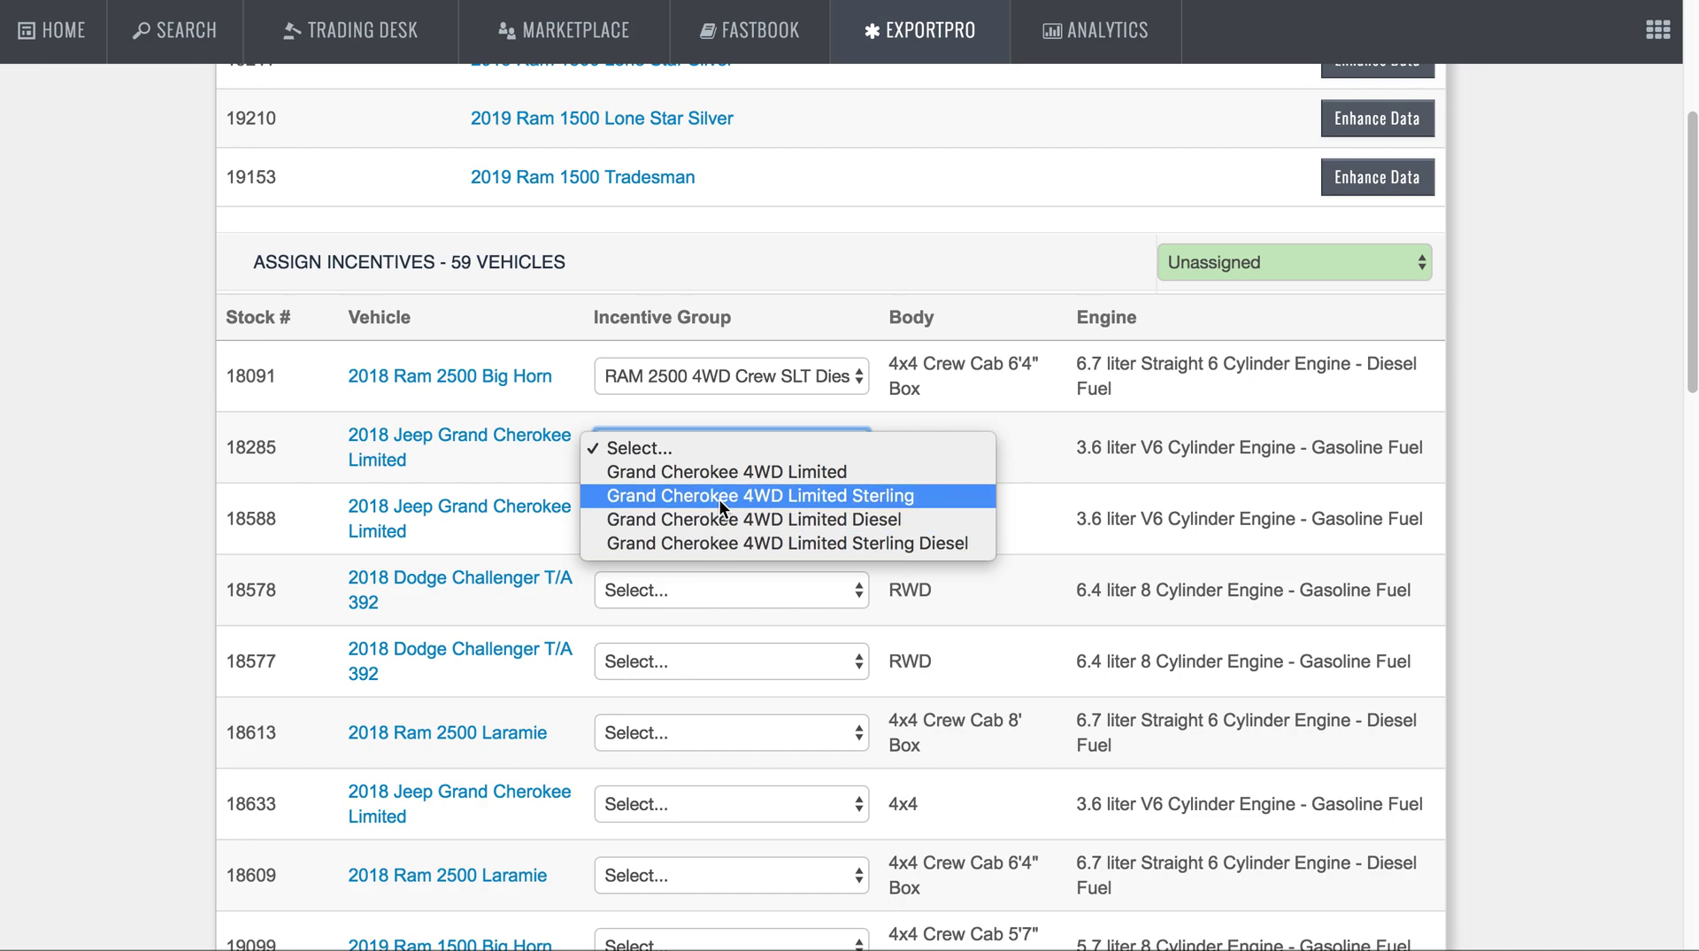
pyautogui.click(719, 473)
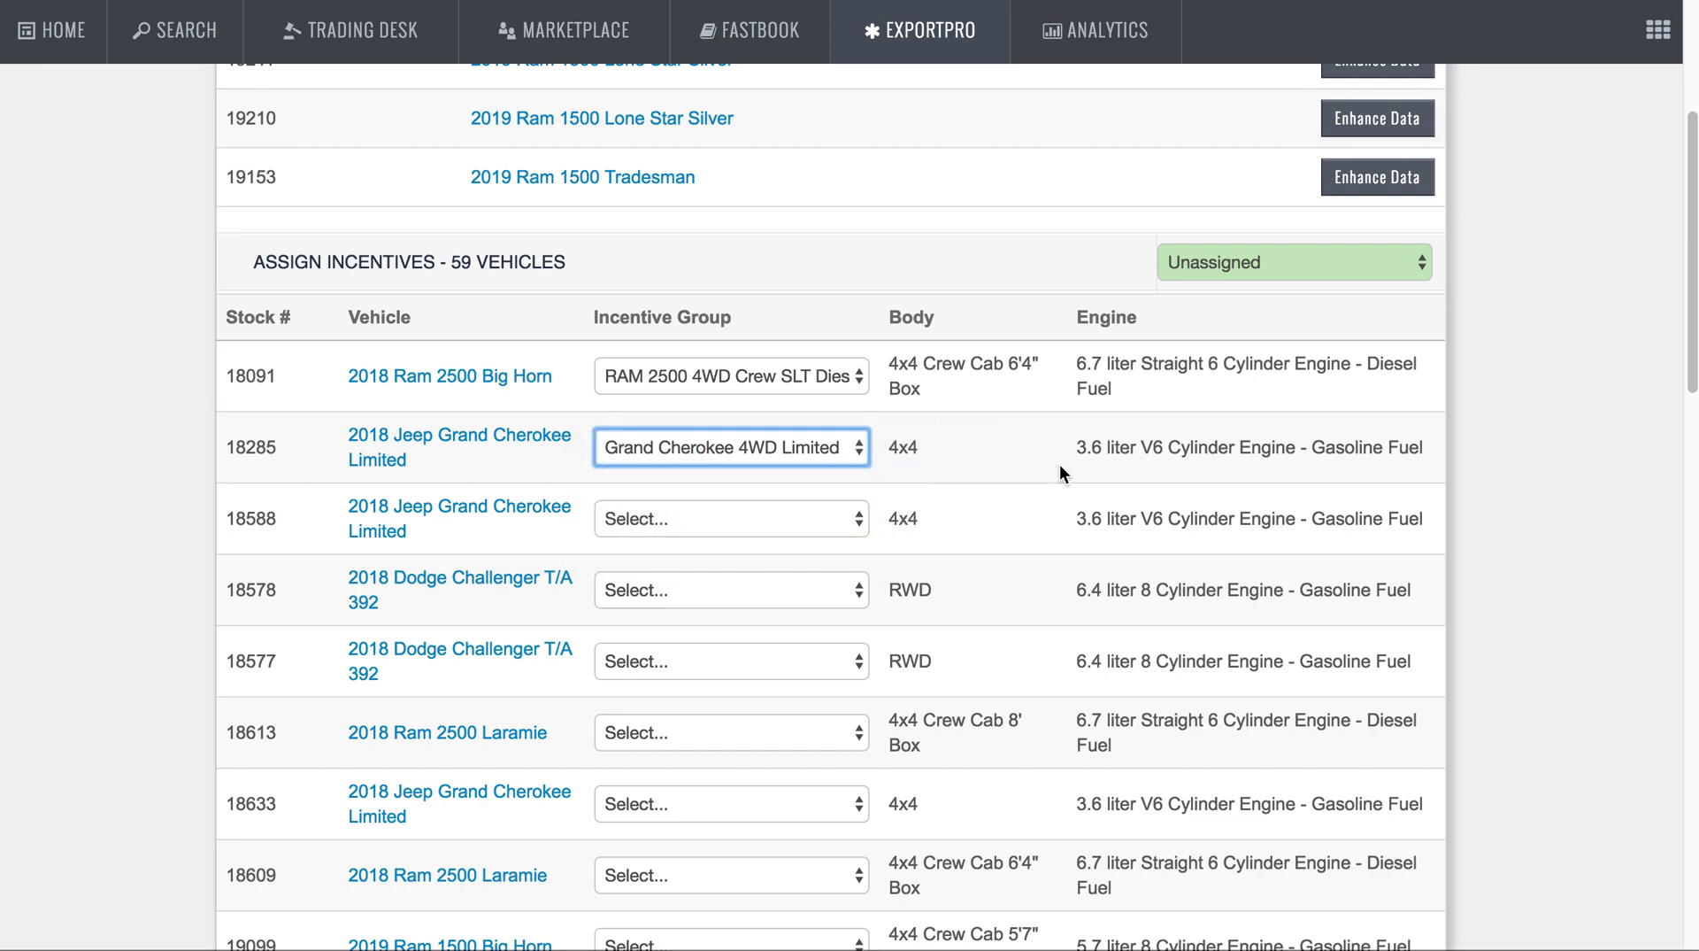
pyautogui.scroll(3, 1061, 466)
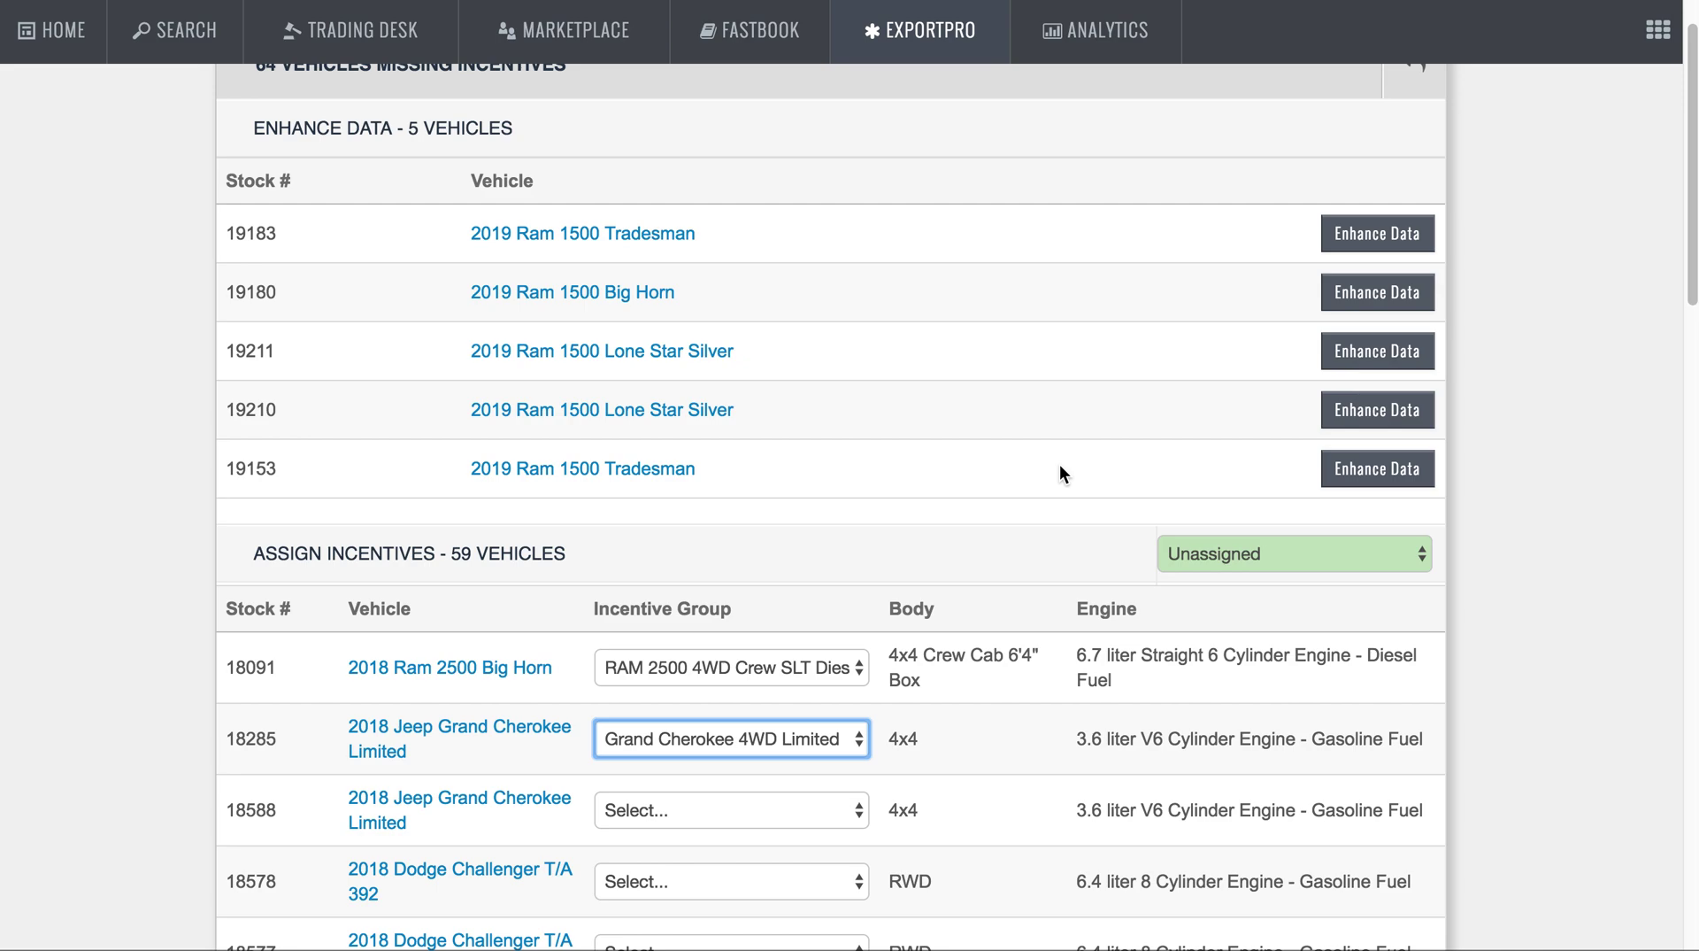
pyautogui.scroll(1, 1324, 193)
pyautogui.scroll(-15, 1301, 644)
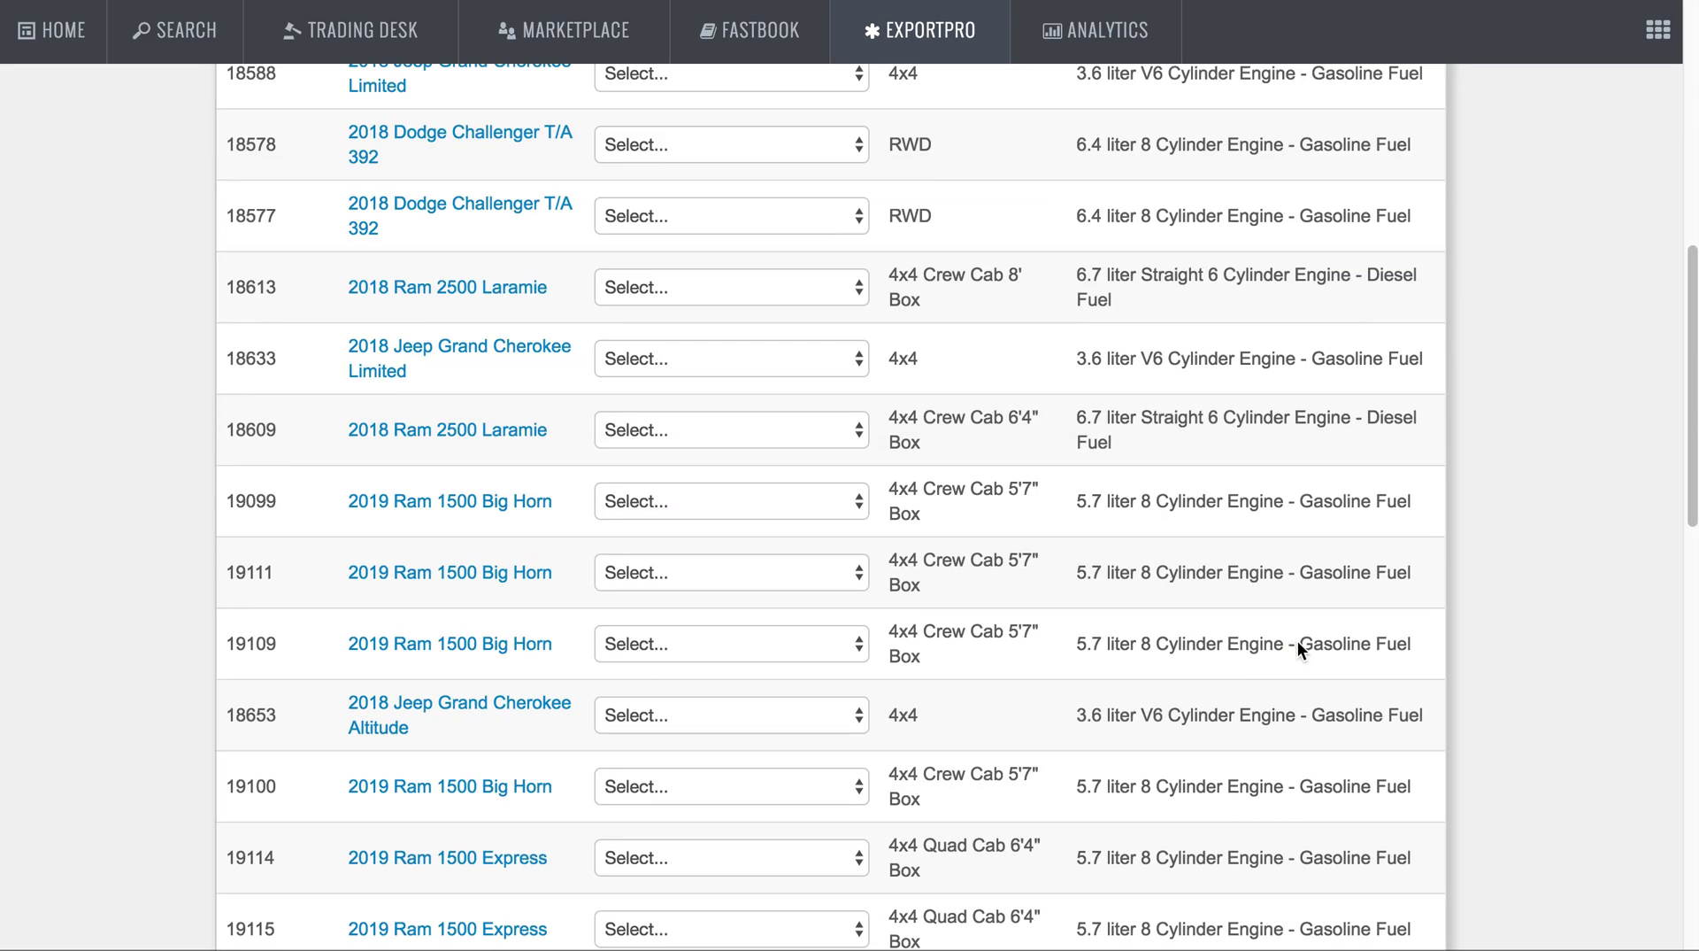
pyautogui.scroll(-4, 1297, 640)
pyautogui.click(1379, 566)
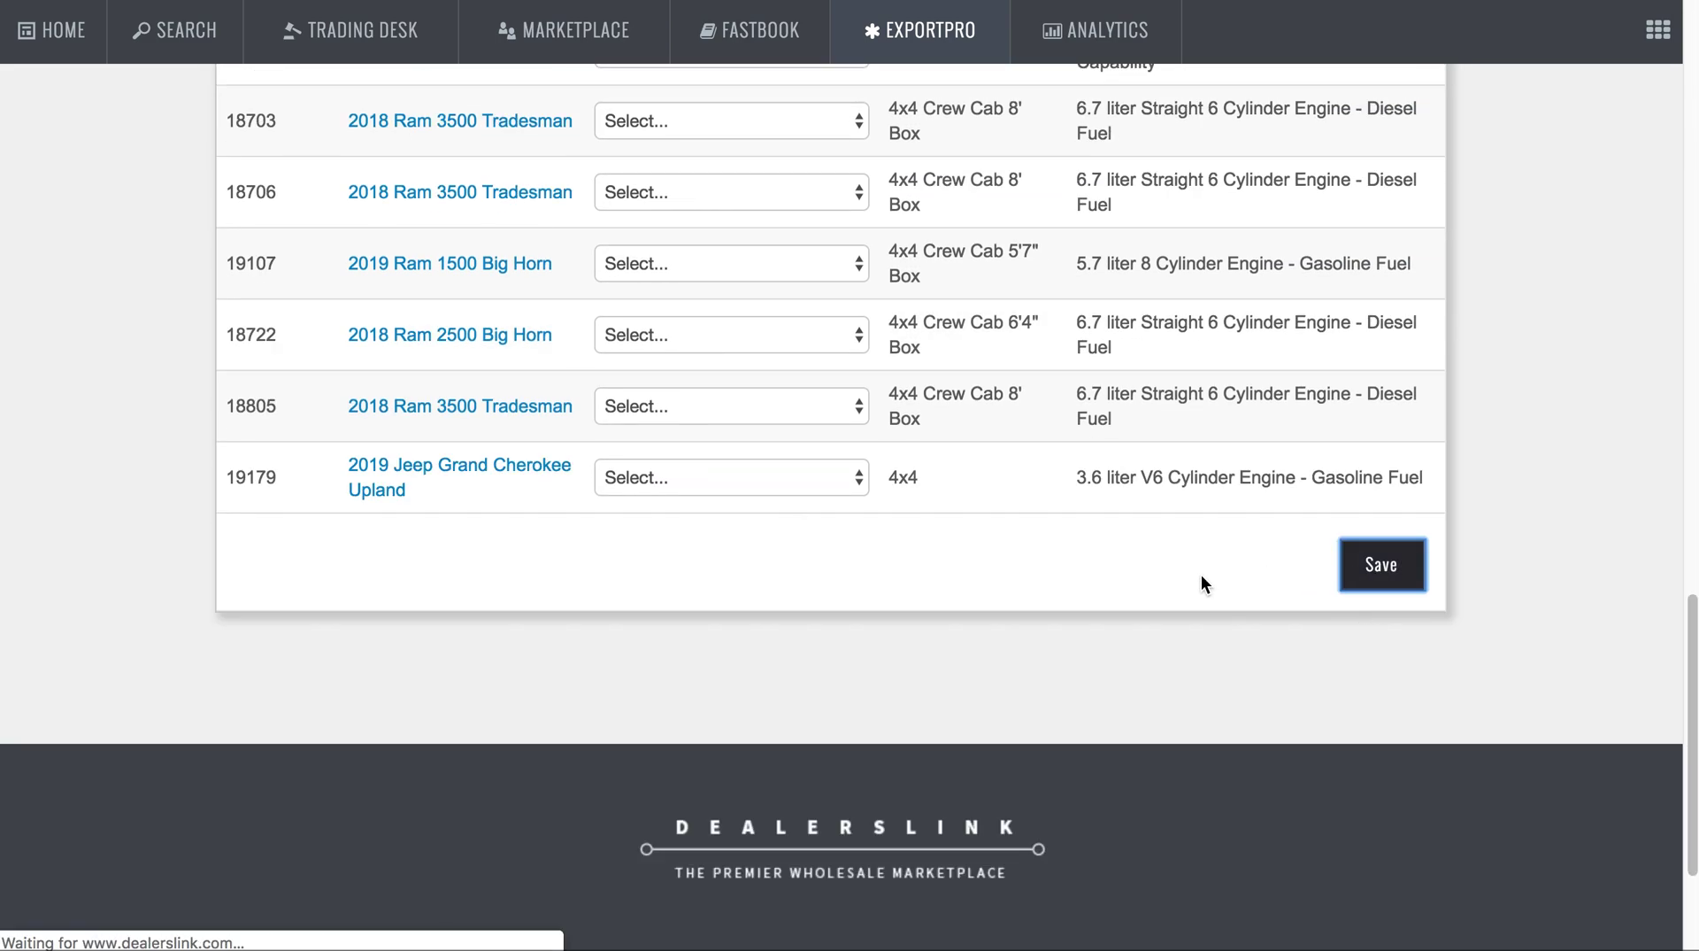
# Step: Assign the incentive group Challenger T/A 392 to the two 2018 Dodge Challenger T/A 392 vehicles with stock numbers 18578 and 18577
pyautogui.scroll(-5, 1202, 574)
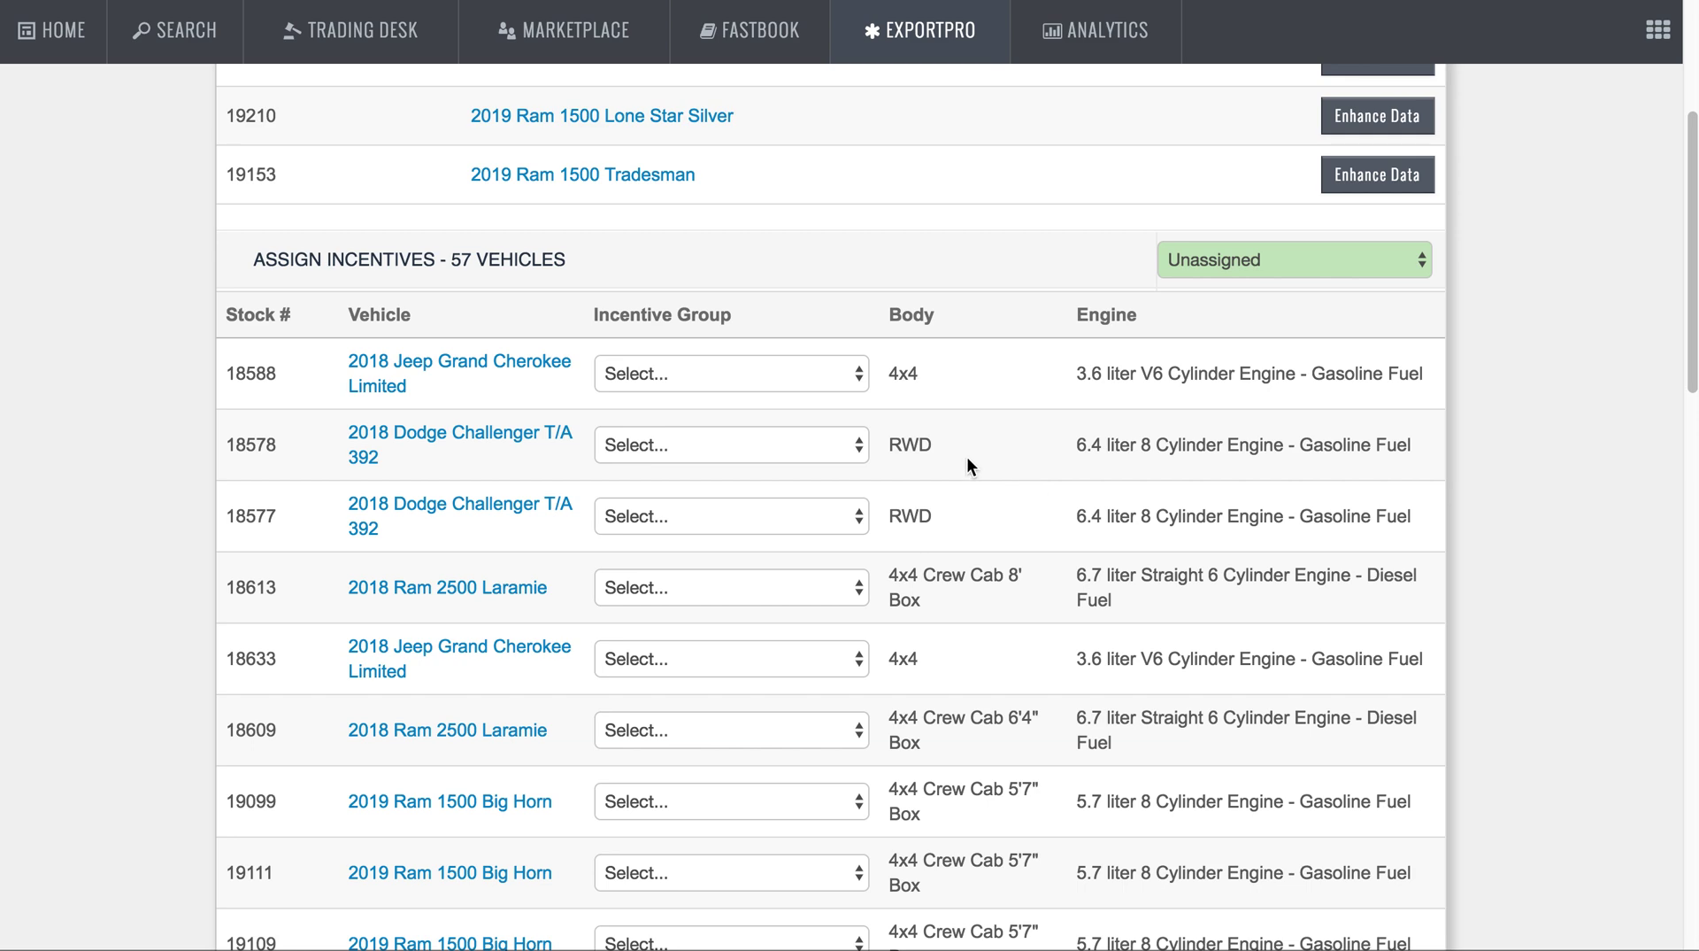
pyautogui.click(770, 443)
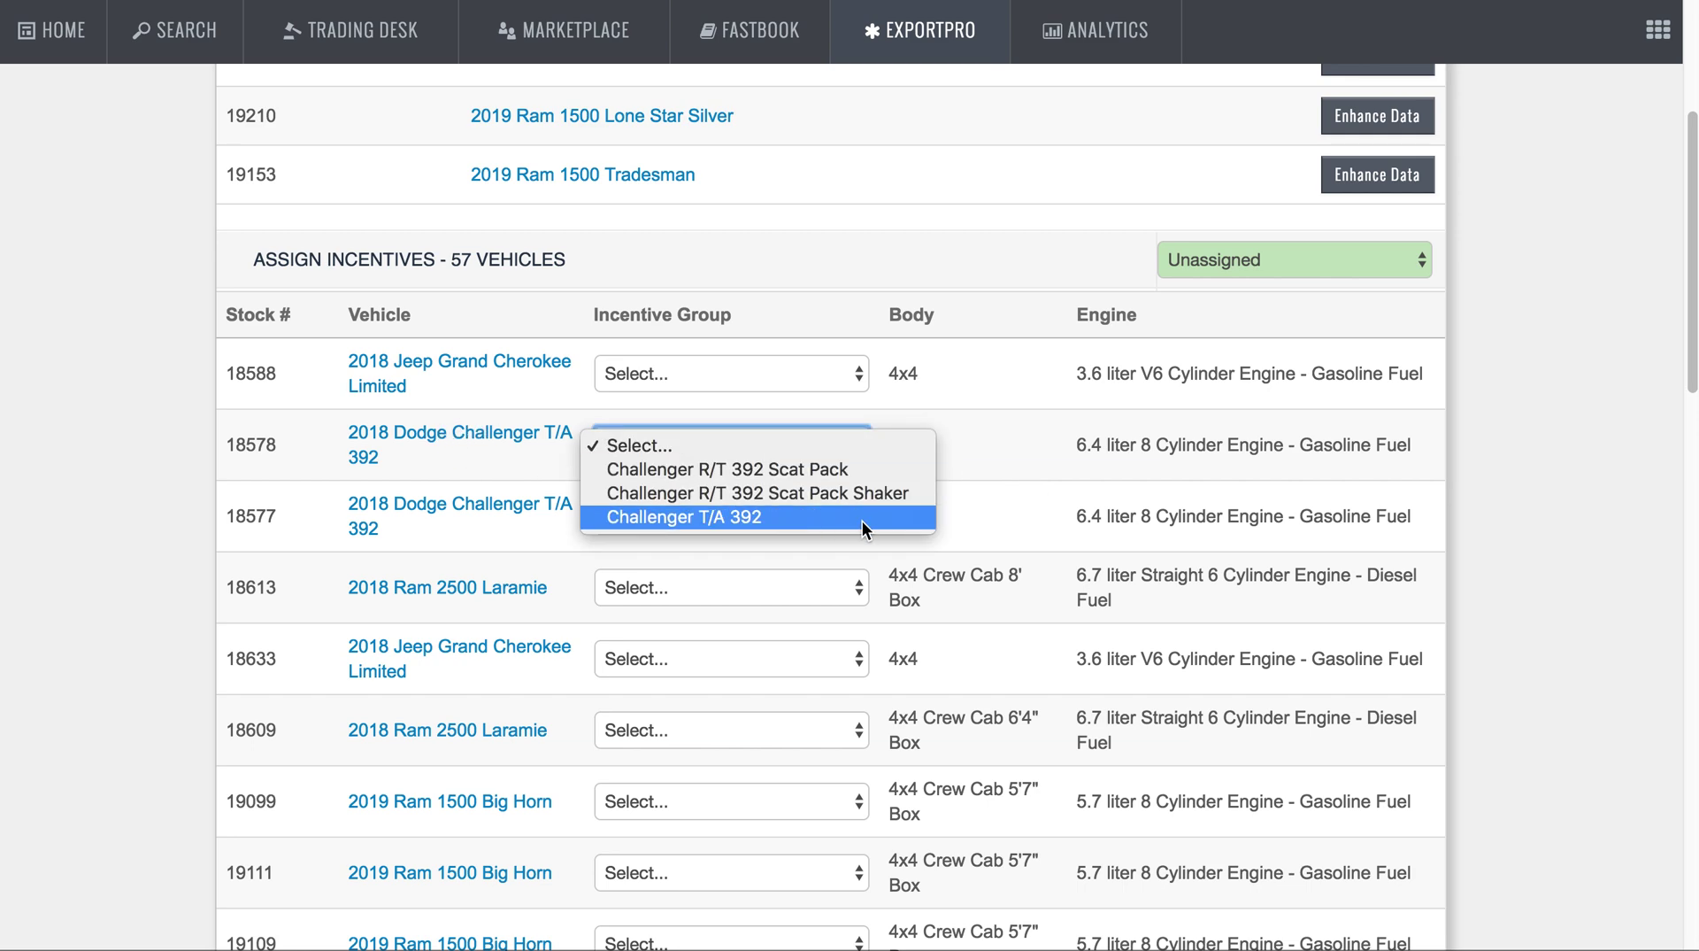
pyautogui.click(778, 512)
pyautogui.click(781, 520)
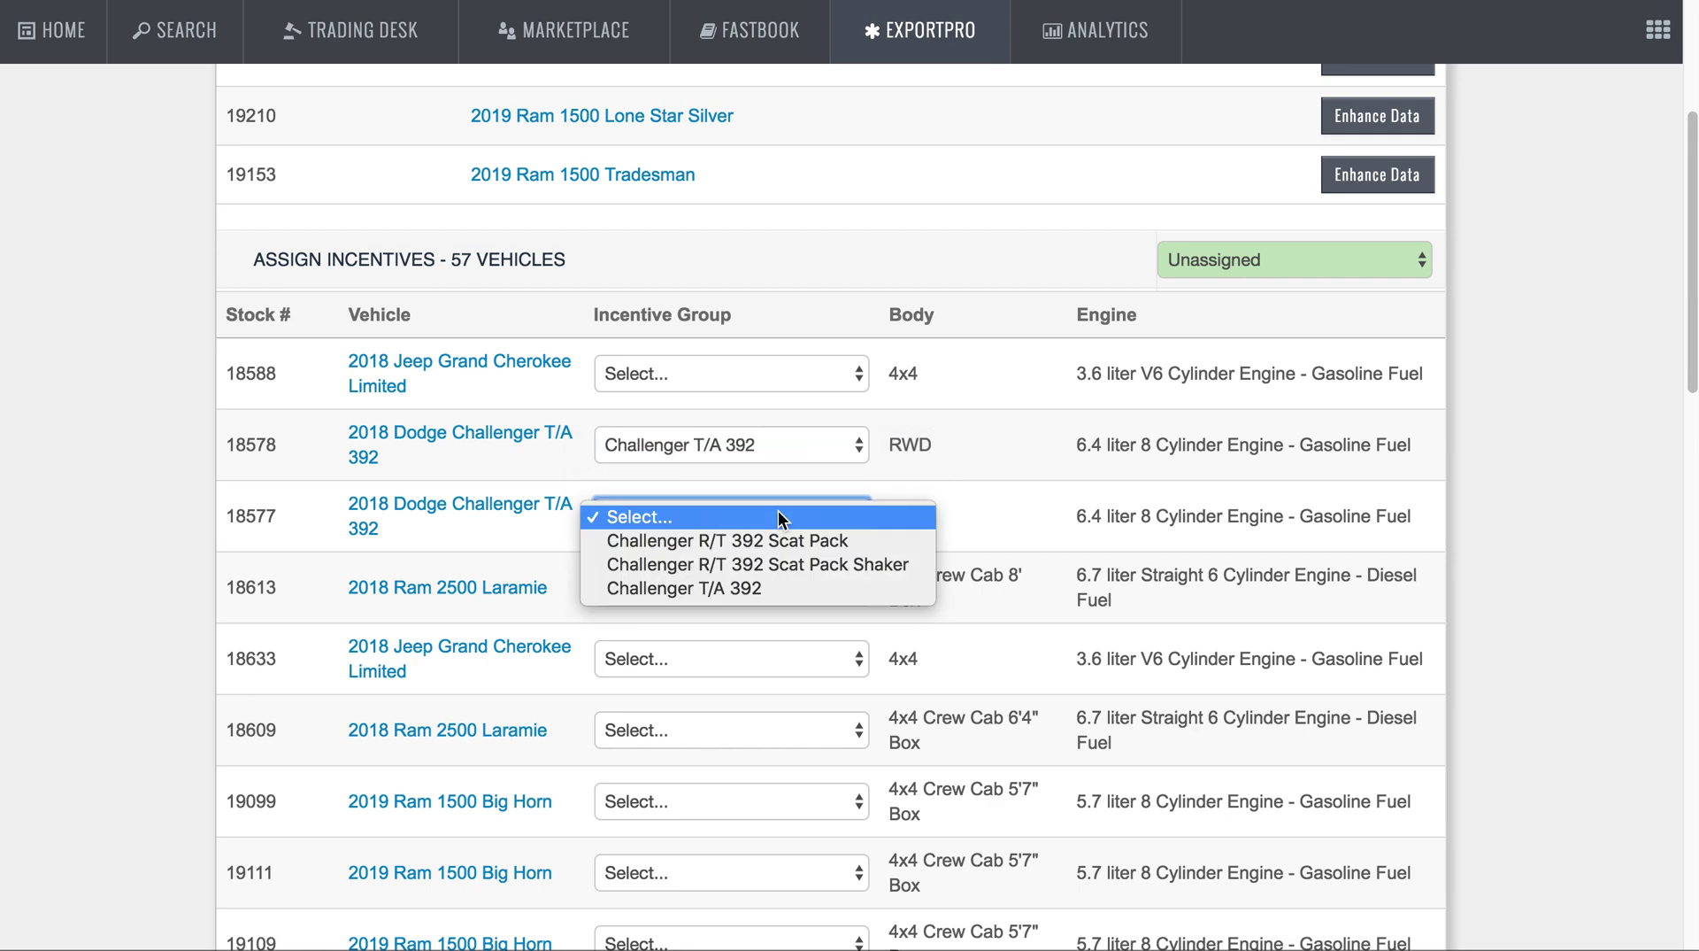
pyautogui.click(768, 588)
# Step: Assign the incentive group RAM 2500 4WD Crew Laramie Diesel to the 2018 Ram 2500 Laramie with stock number 18613, and save the assignments
pyautogui.click(737, 595)
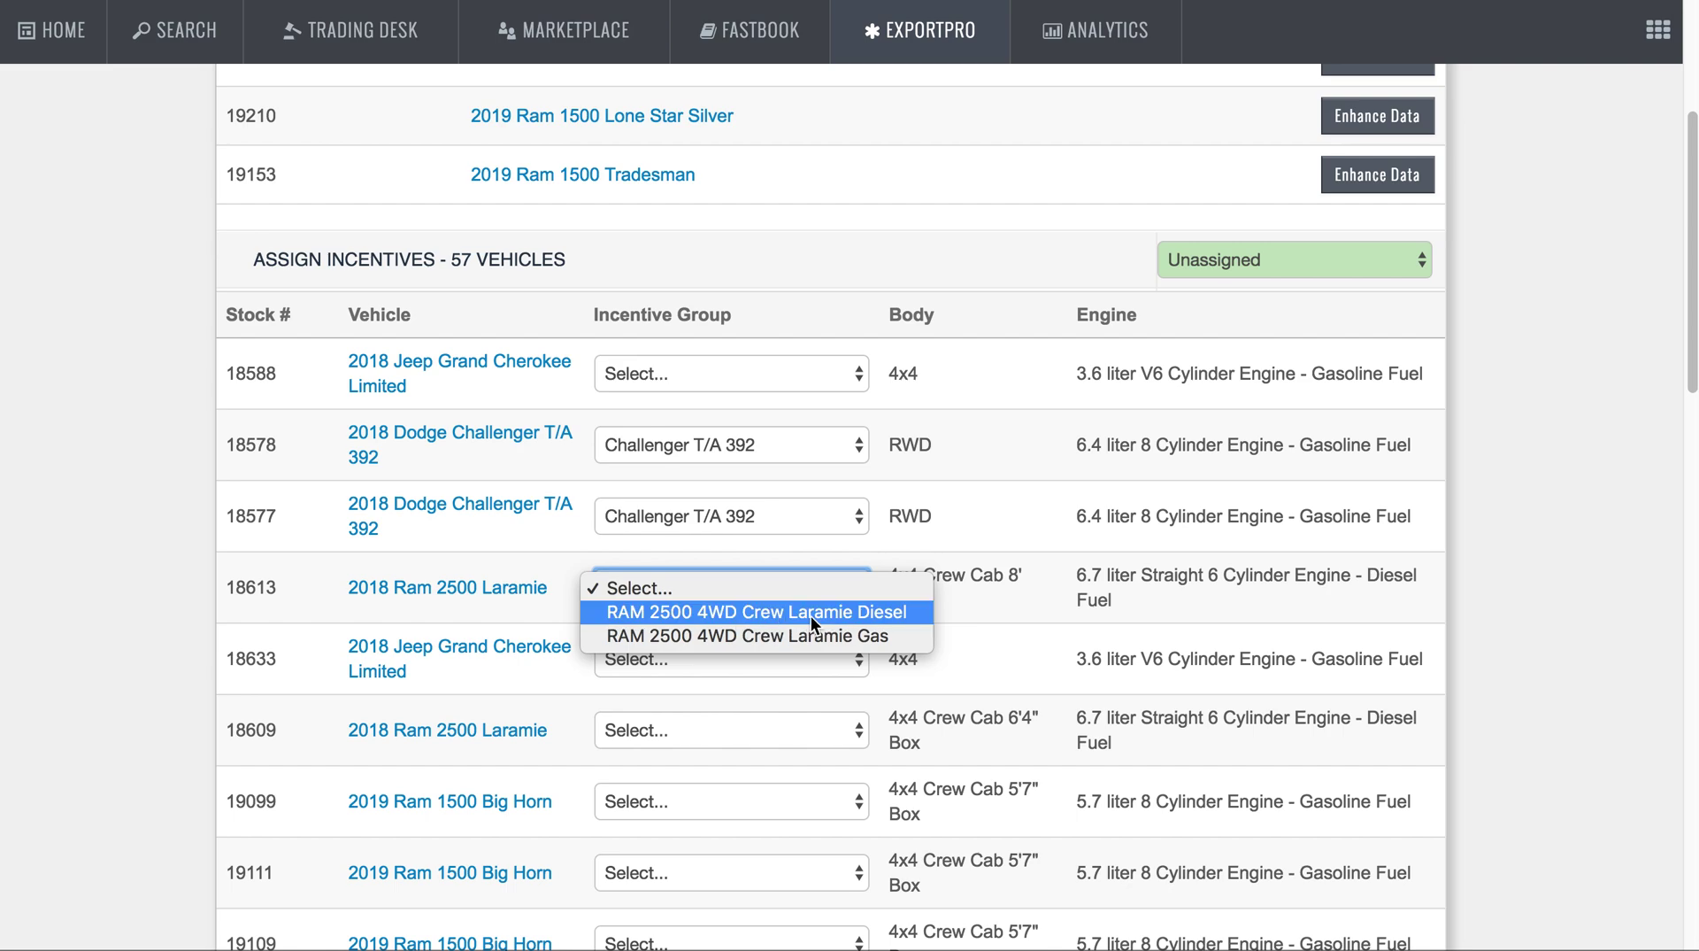
pyautogui.click(759, 612)
pyautogui.scroll(-20, 1358, 614)
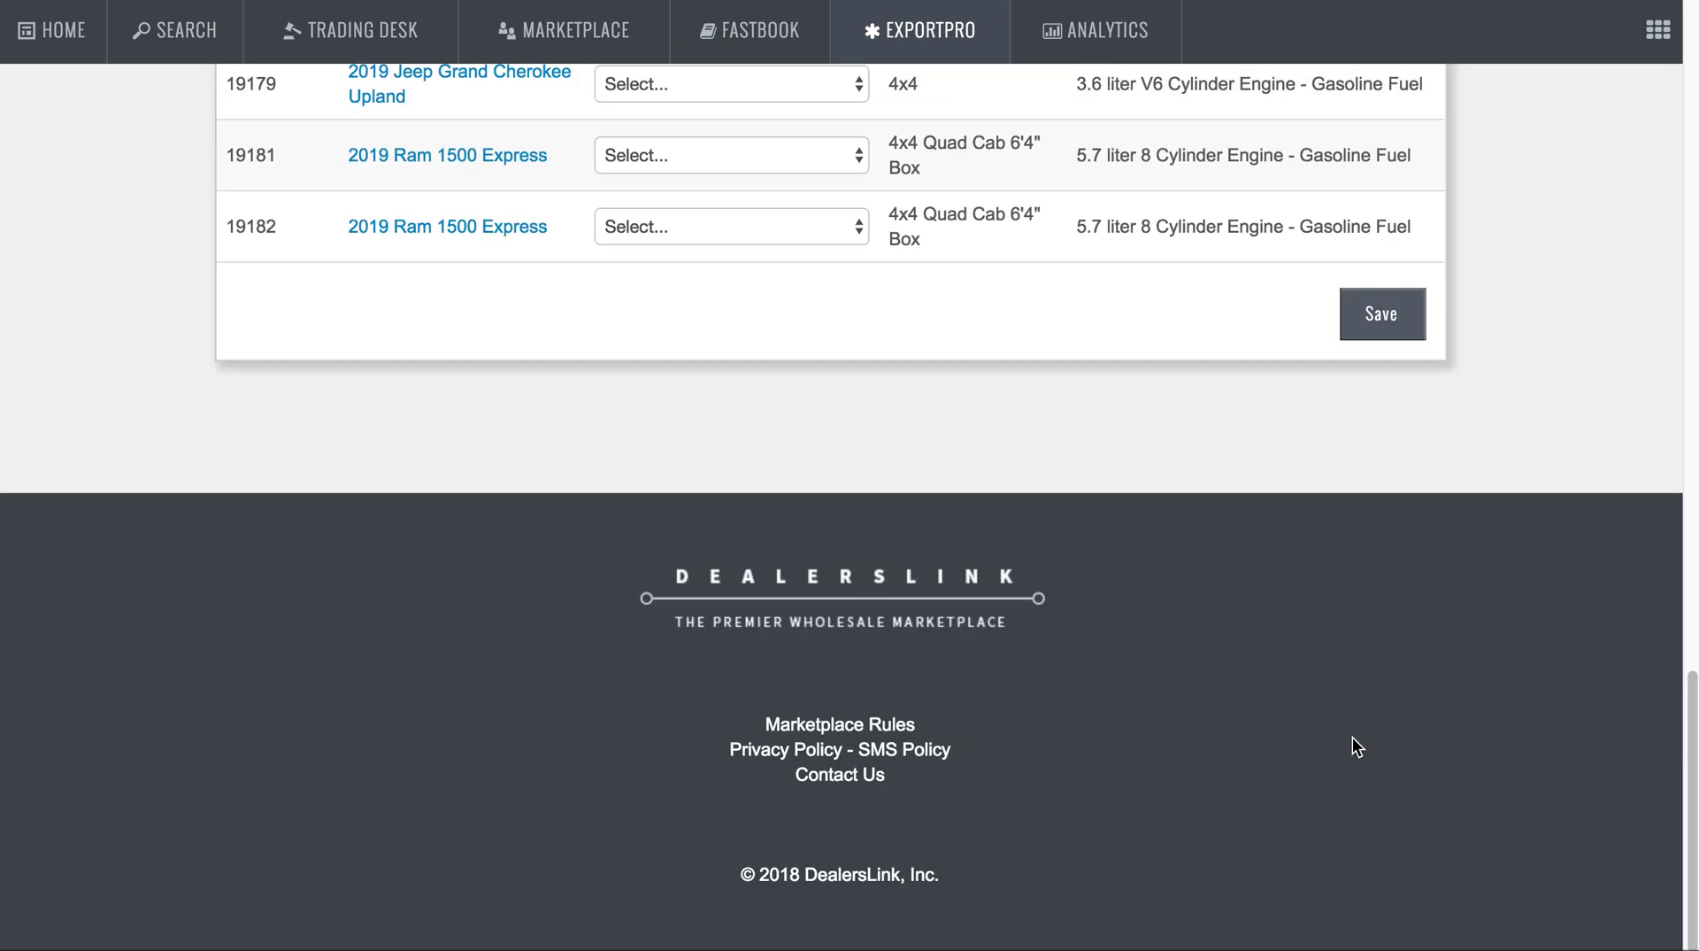
pyautogui.click(1374, 323)
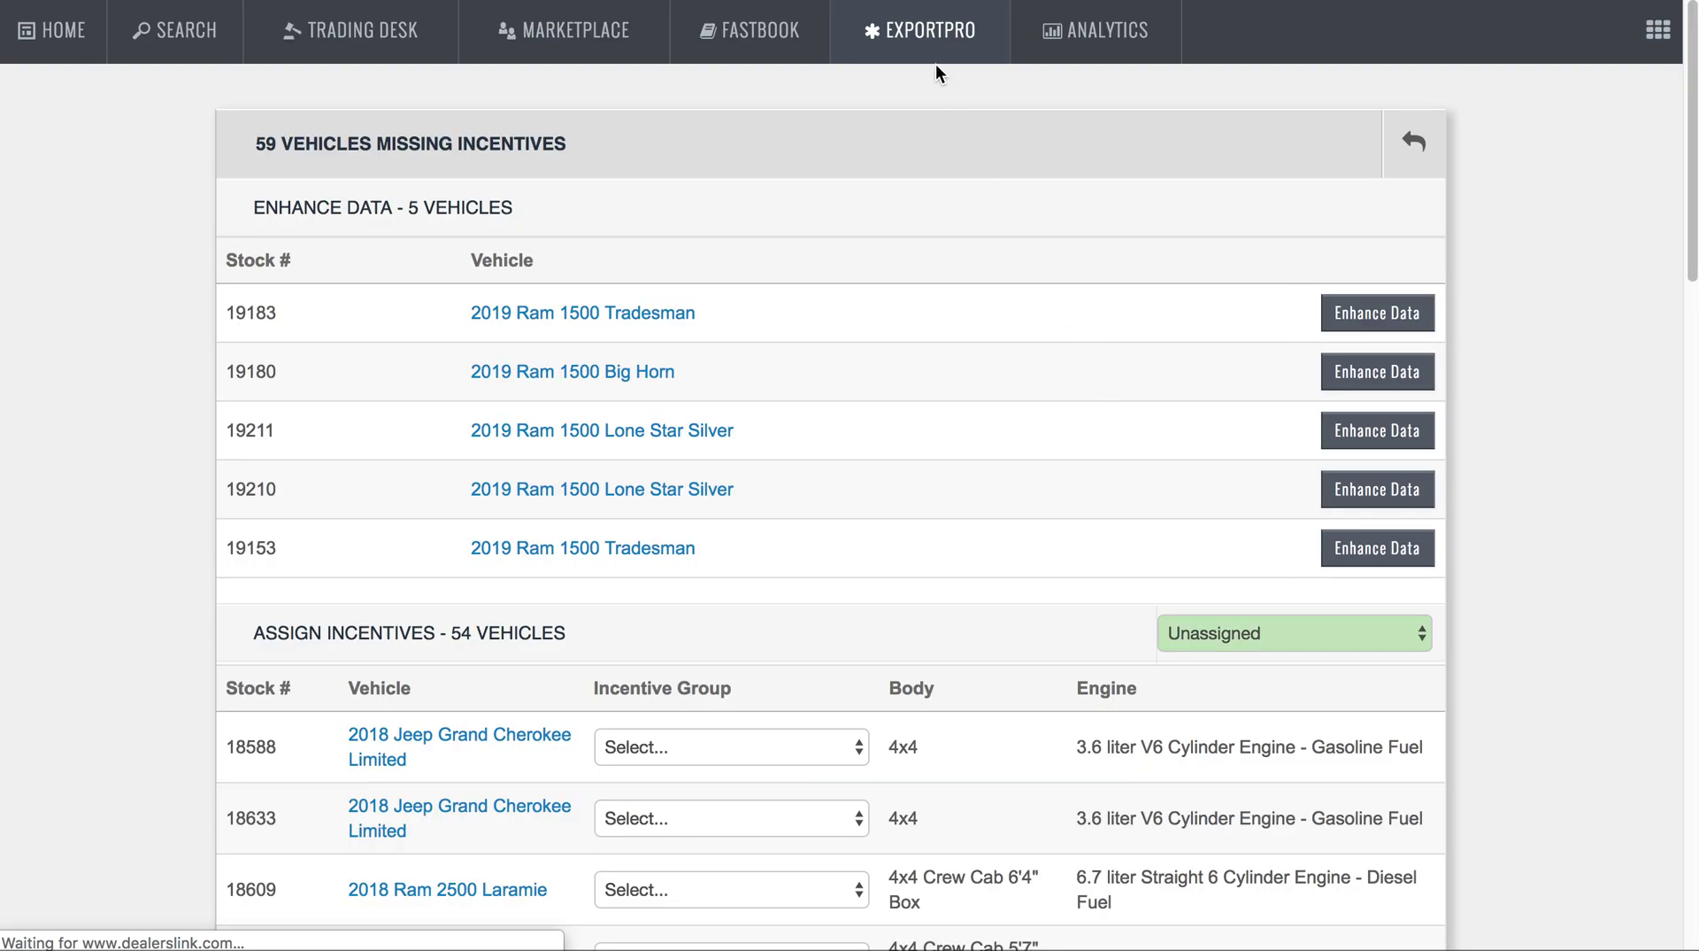
# Step: Go back to the new car incentives page and look through the make and year choices
pyautogui.moveTo(925, 60)
pyautogui.click(907, 262)
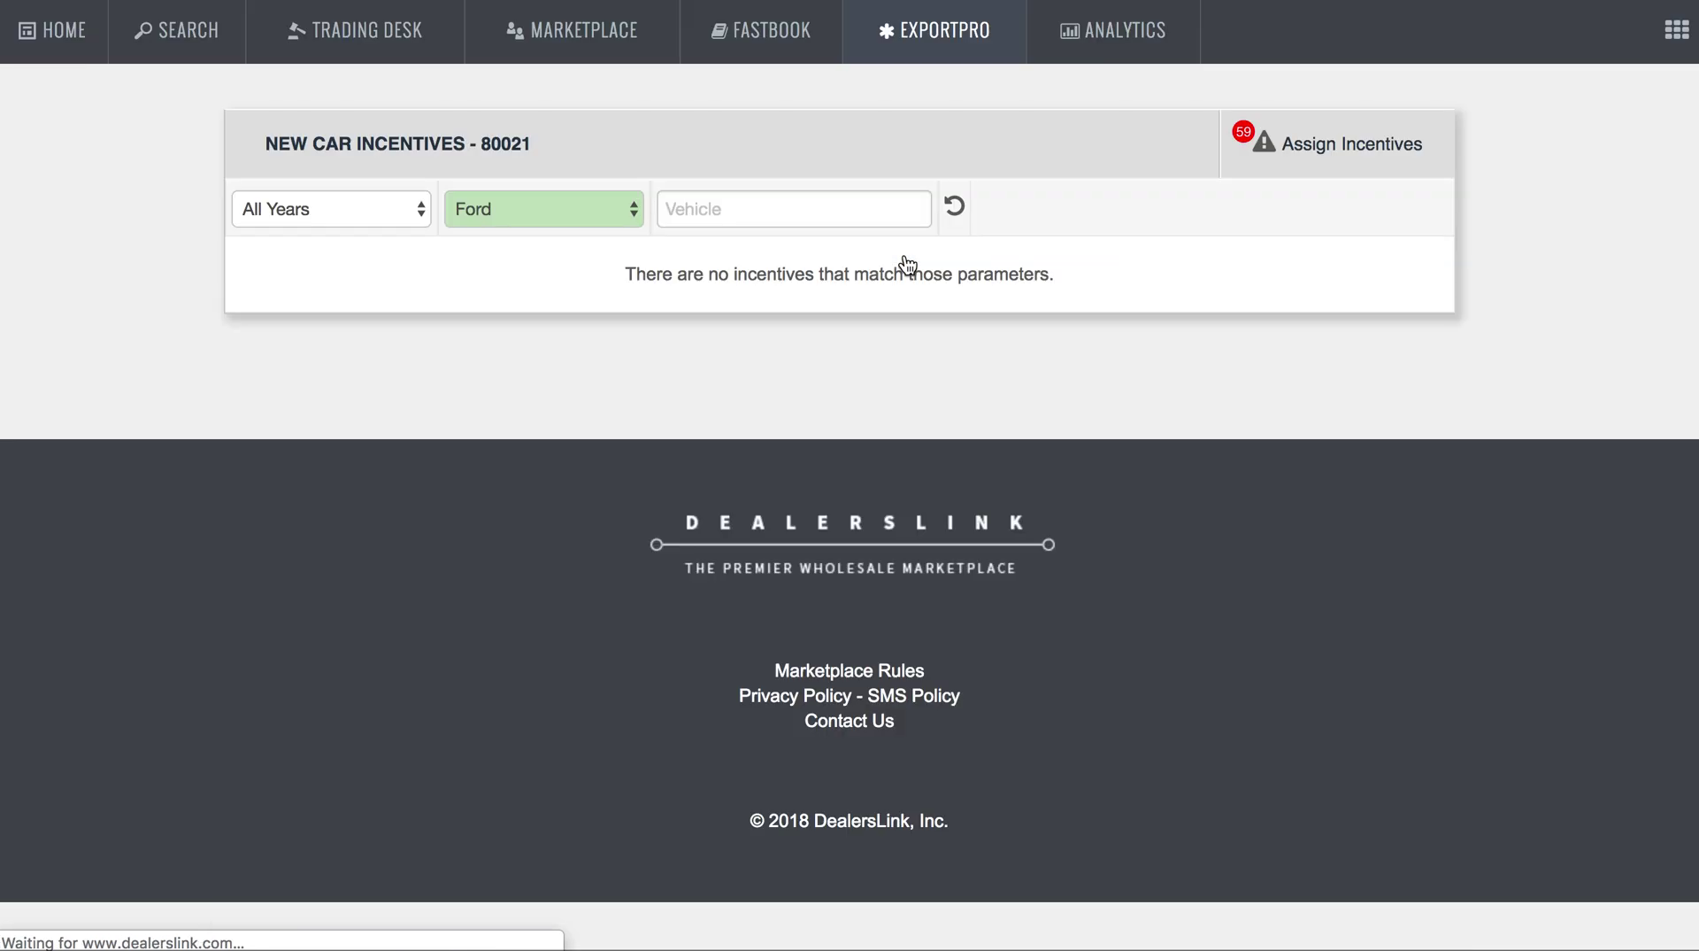
pyautogui.click(531, 211)
pyautogui.click(327, 213)
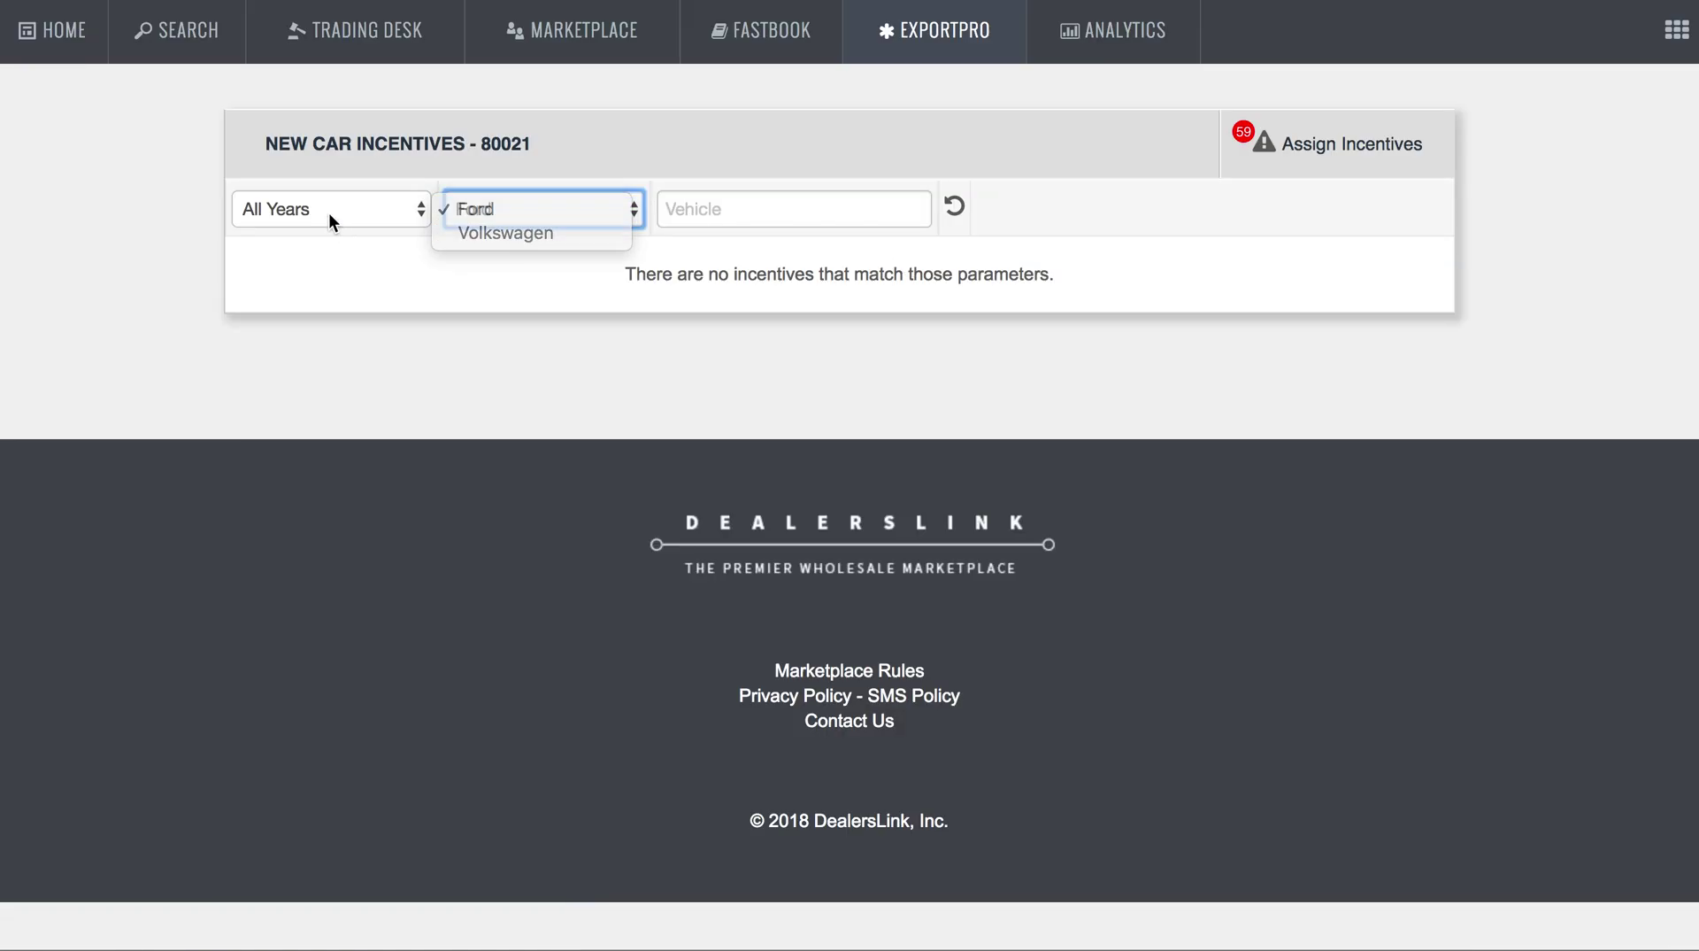
pyautogui.click(331, 210)
pyautogui.click(705, 270)
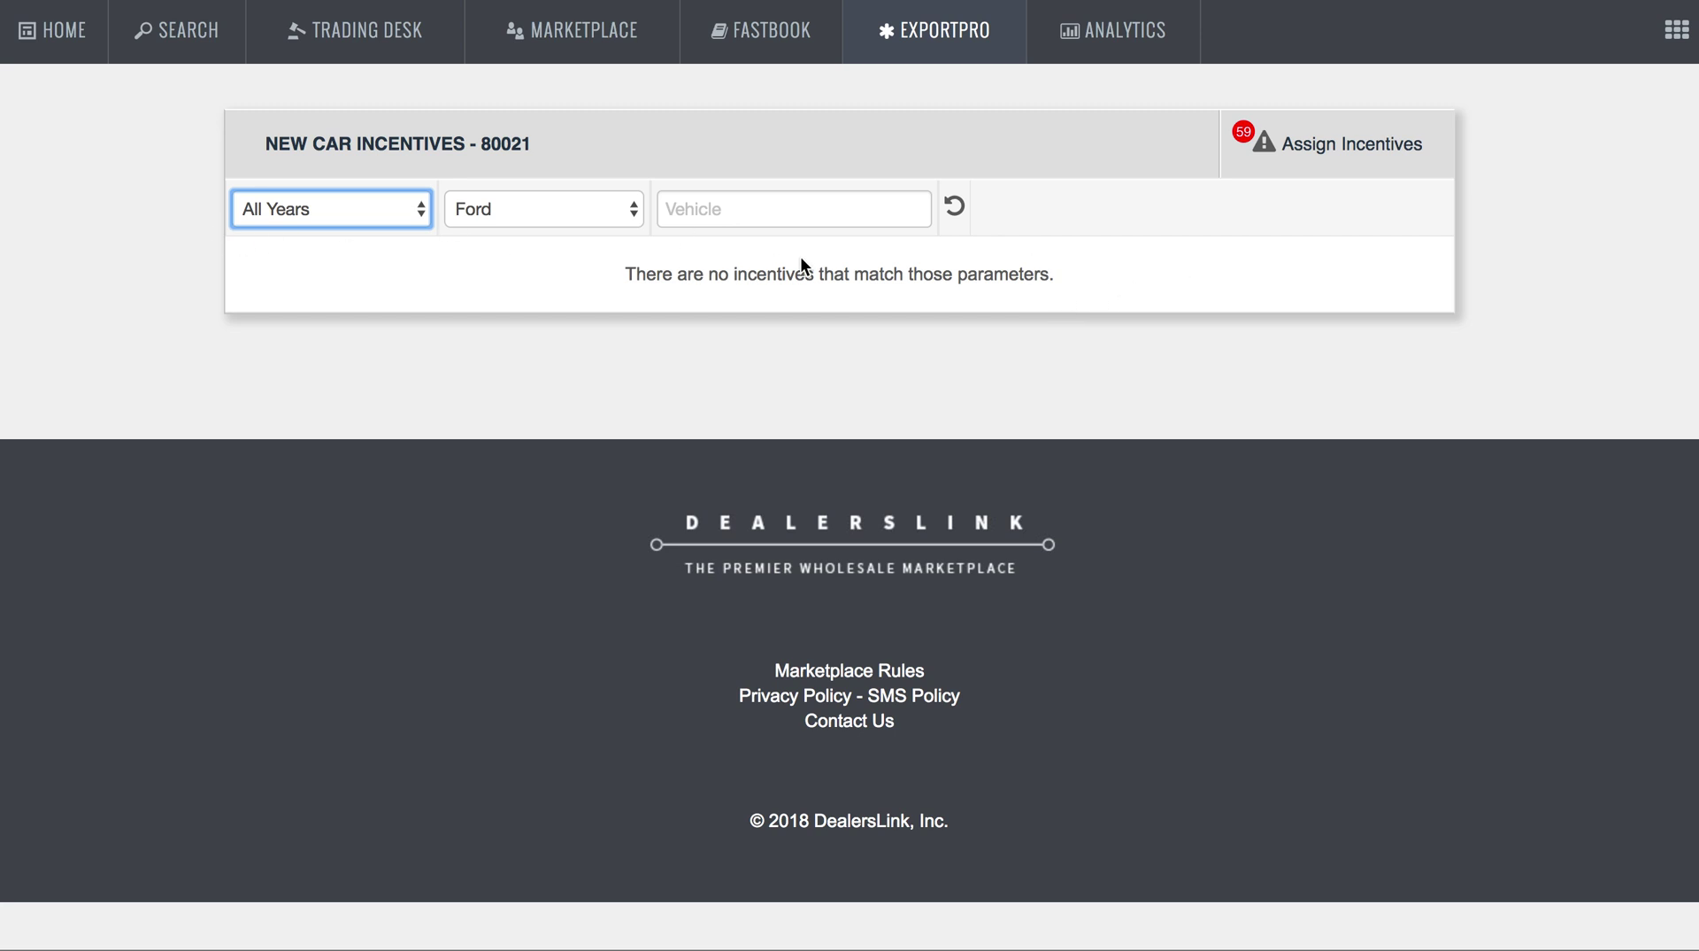
# Step: Open the FastBook pricing tool and look over the used Ram 1500 vehicles and their prices
pyautogui.moveTo(898, 55)
pyautogui.moveTo(732, 50)
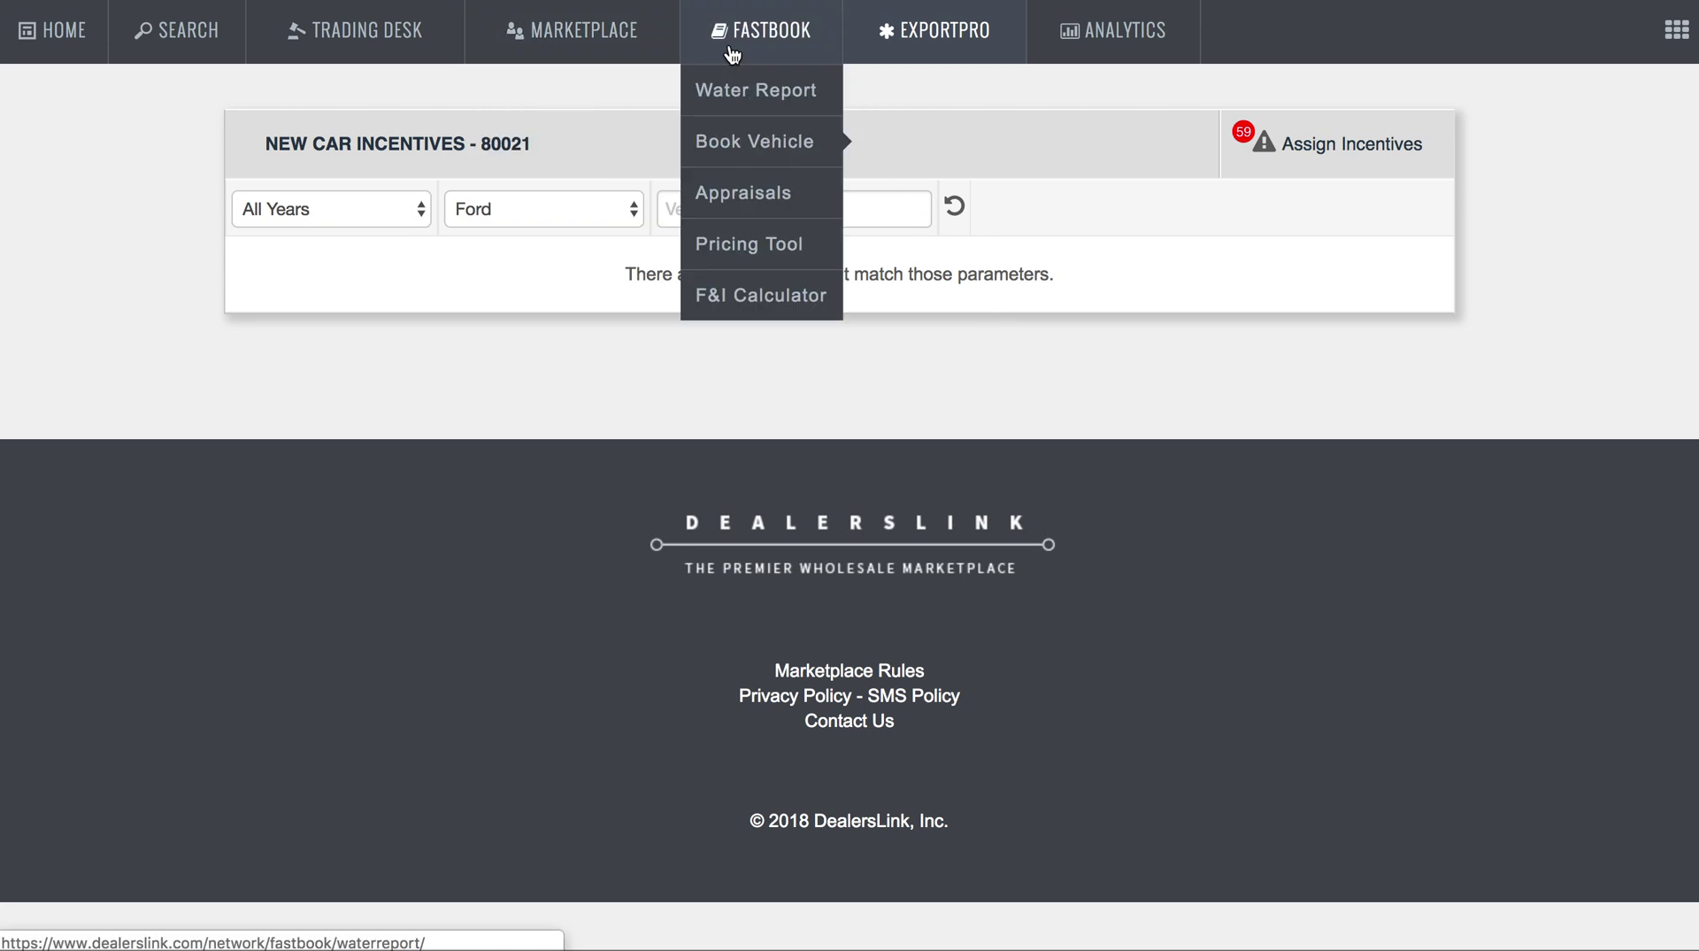
pyautogui.click(763, 242)
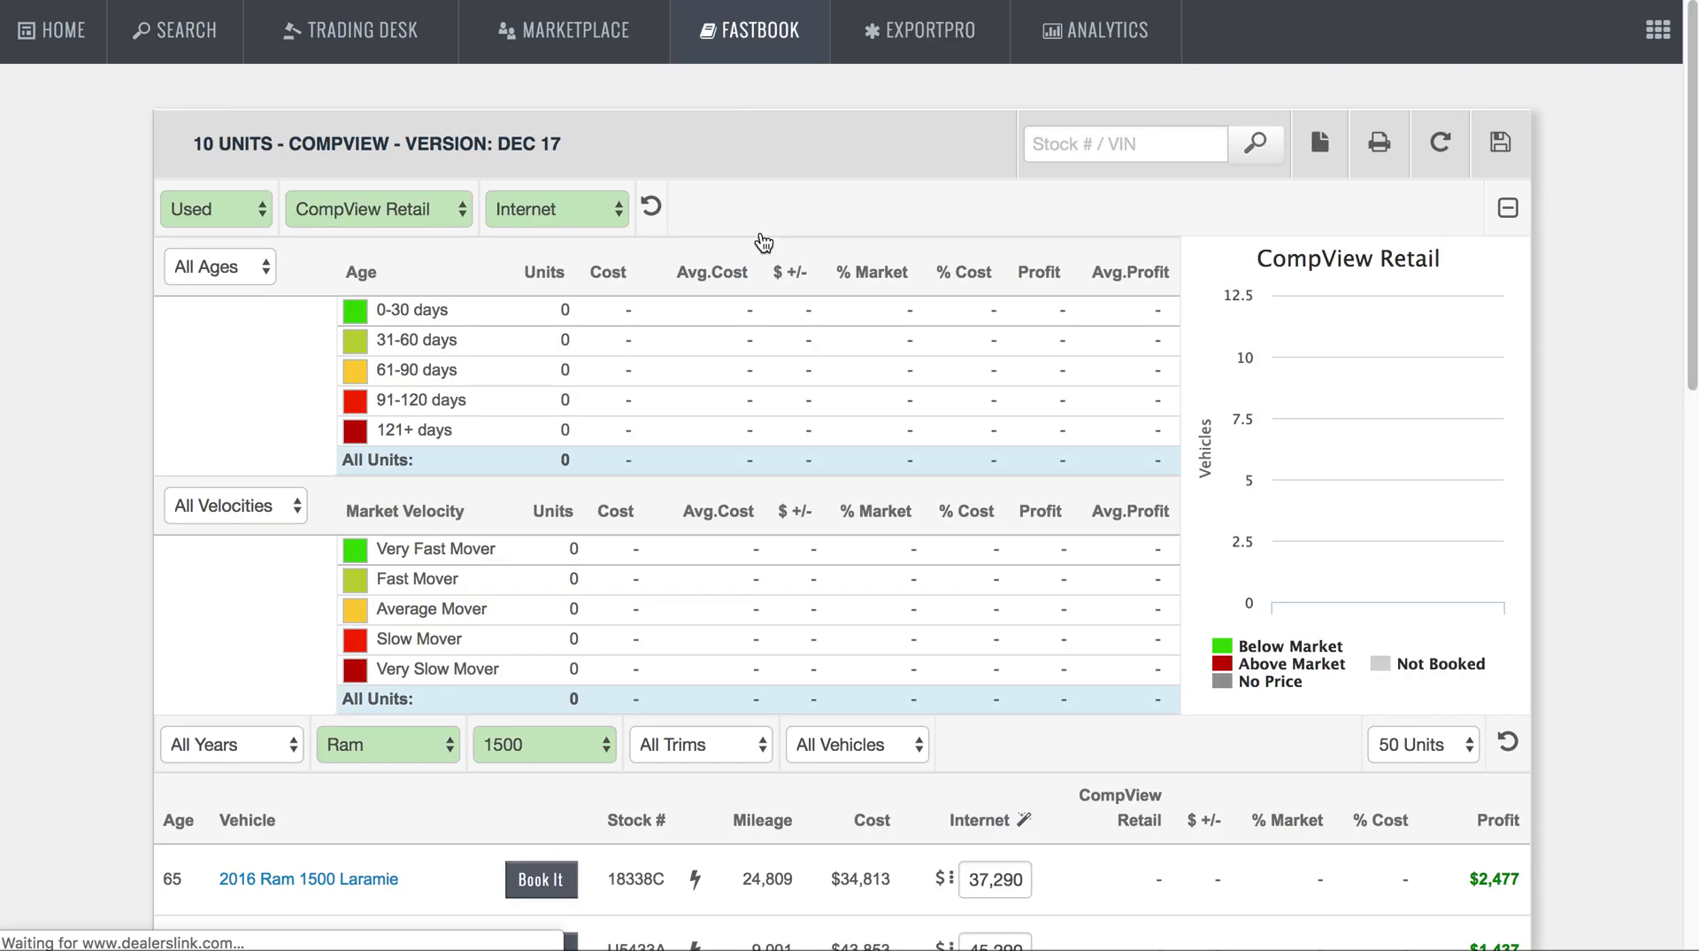
pyautogui.scroll(-3, 1124, 600)
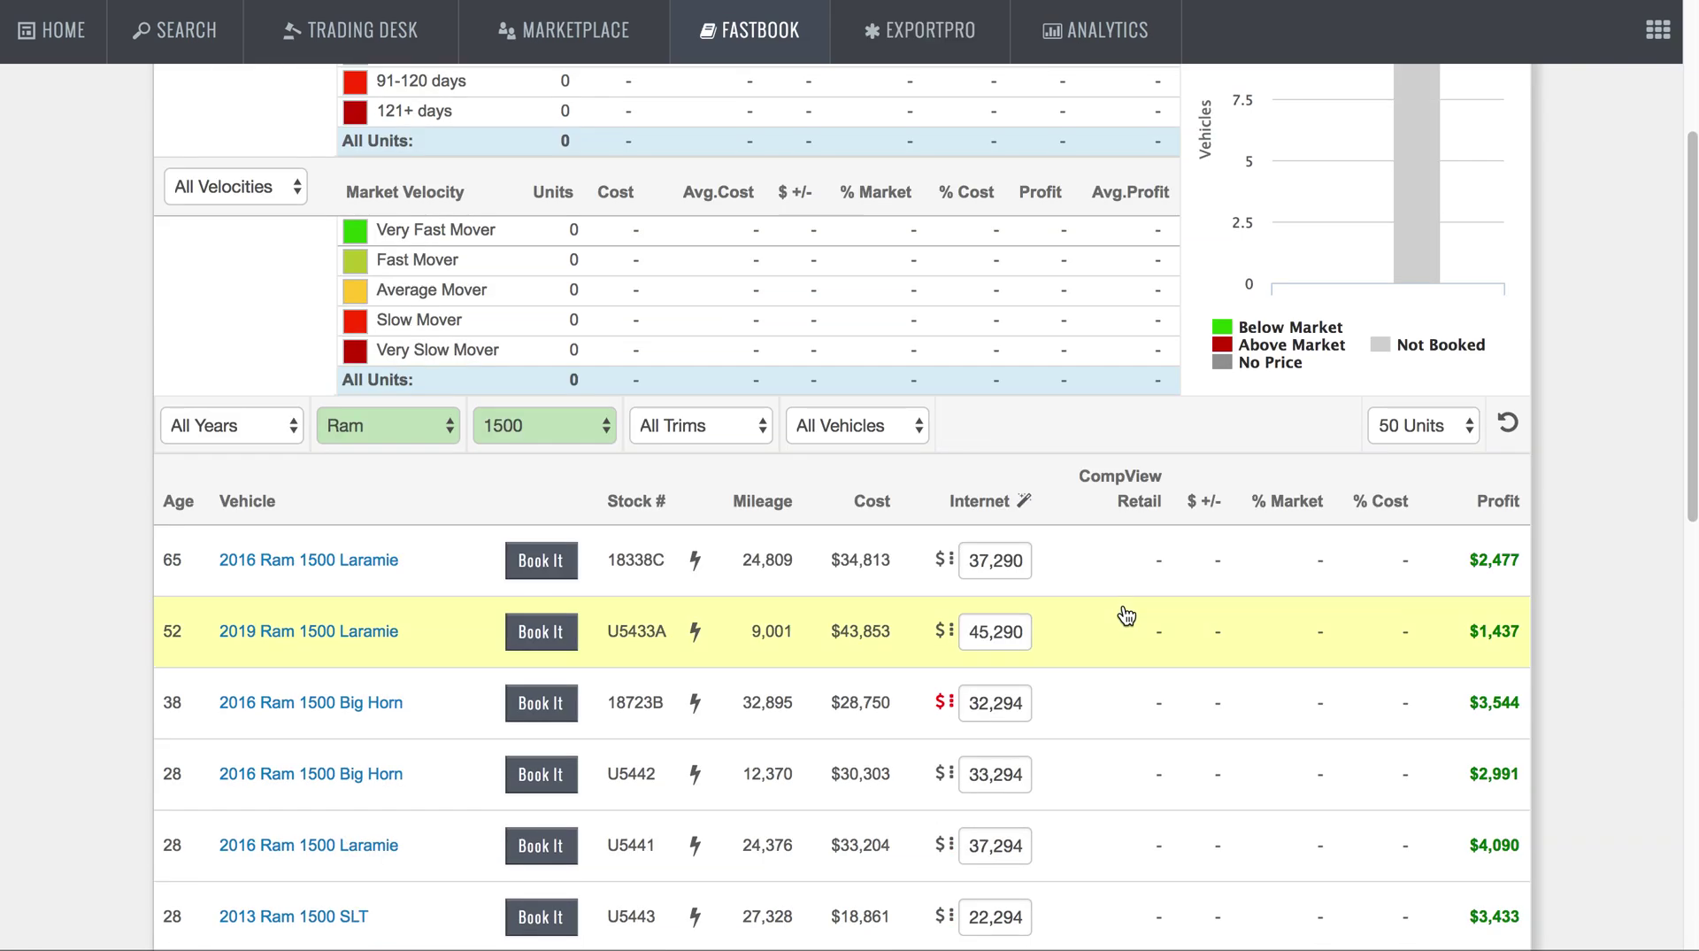
pyautogui.scroll(-2, 1122, 608)
pyautogui.scroll(5, 1122, 607)
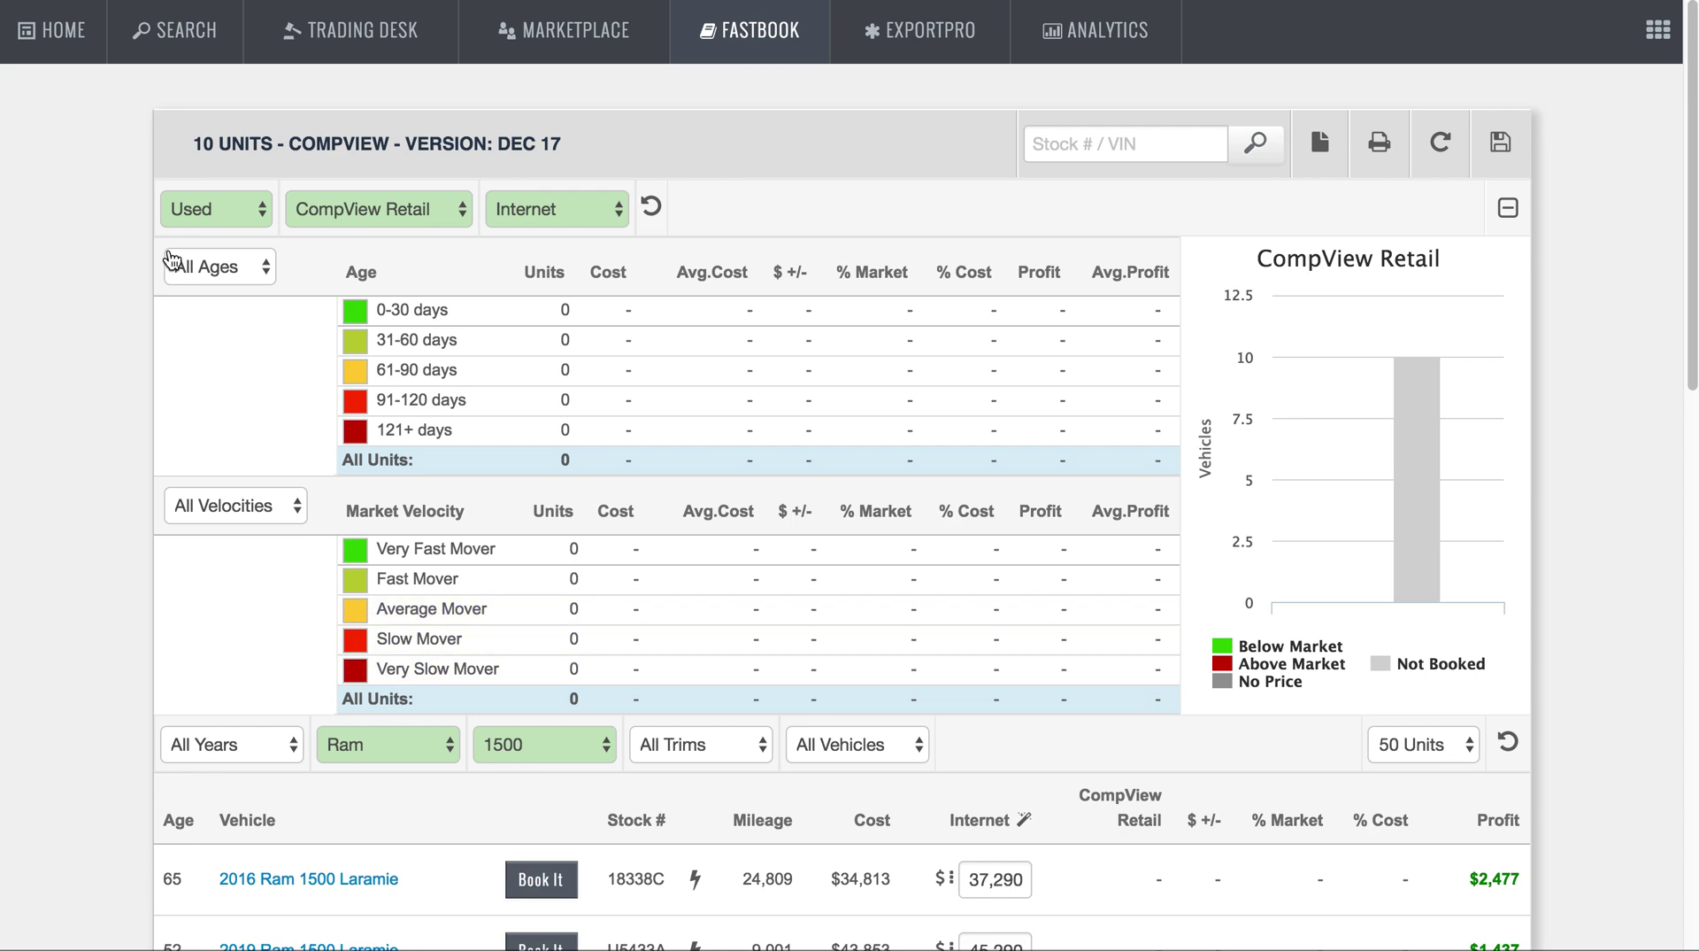
# Step: Switch the pricing tool to New inventory and set the comparison book to Vehicle MSRP
pyautogui.click(239, 209)
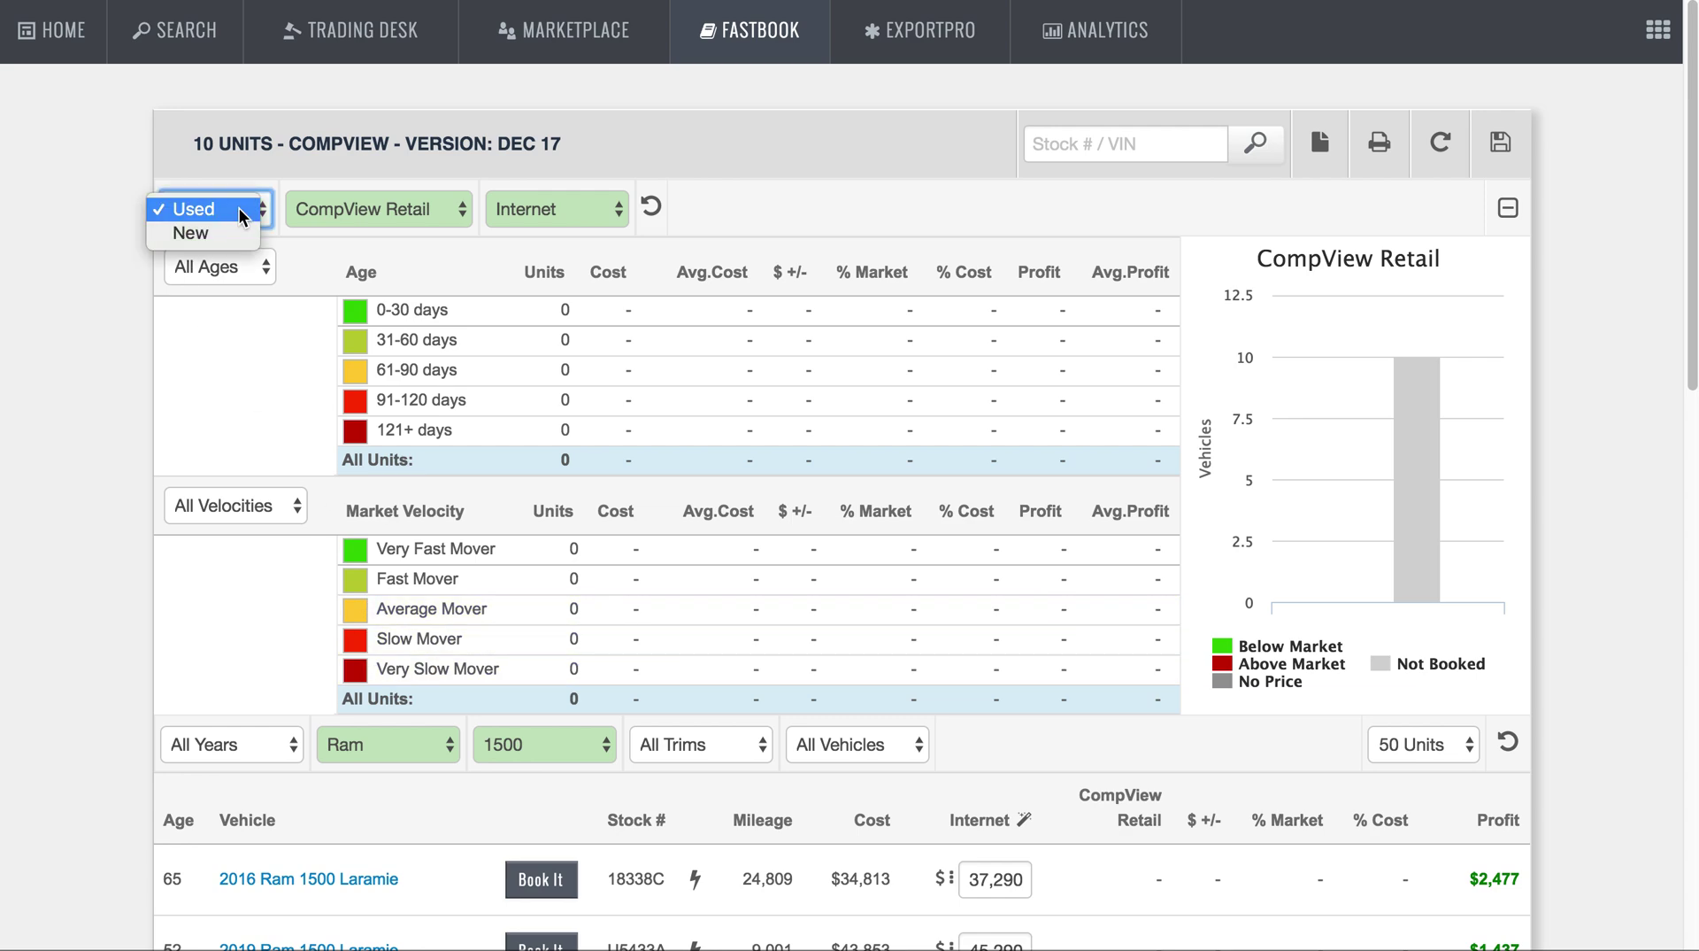
pyautogui.click(218, 232)
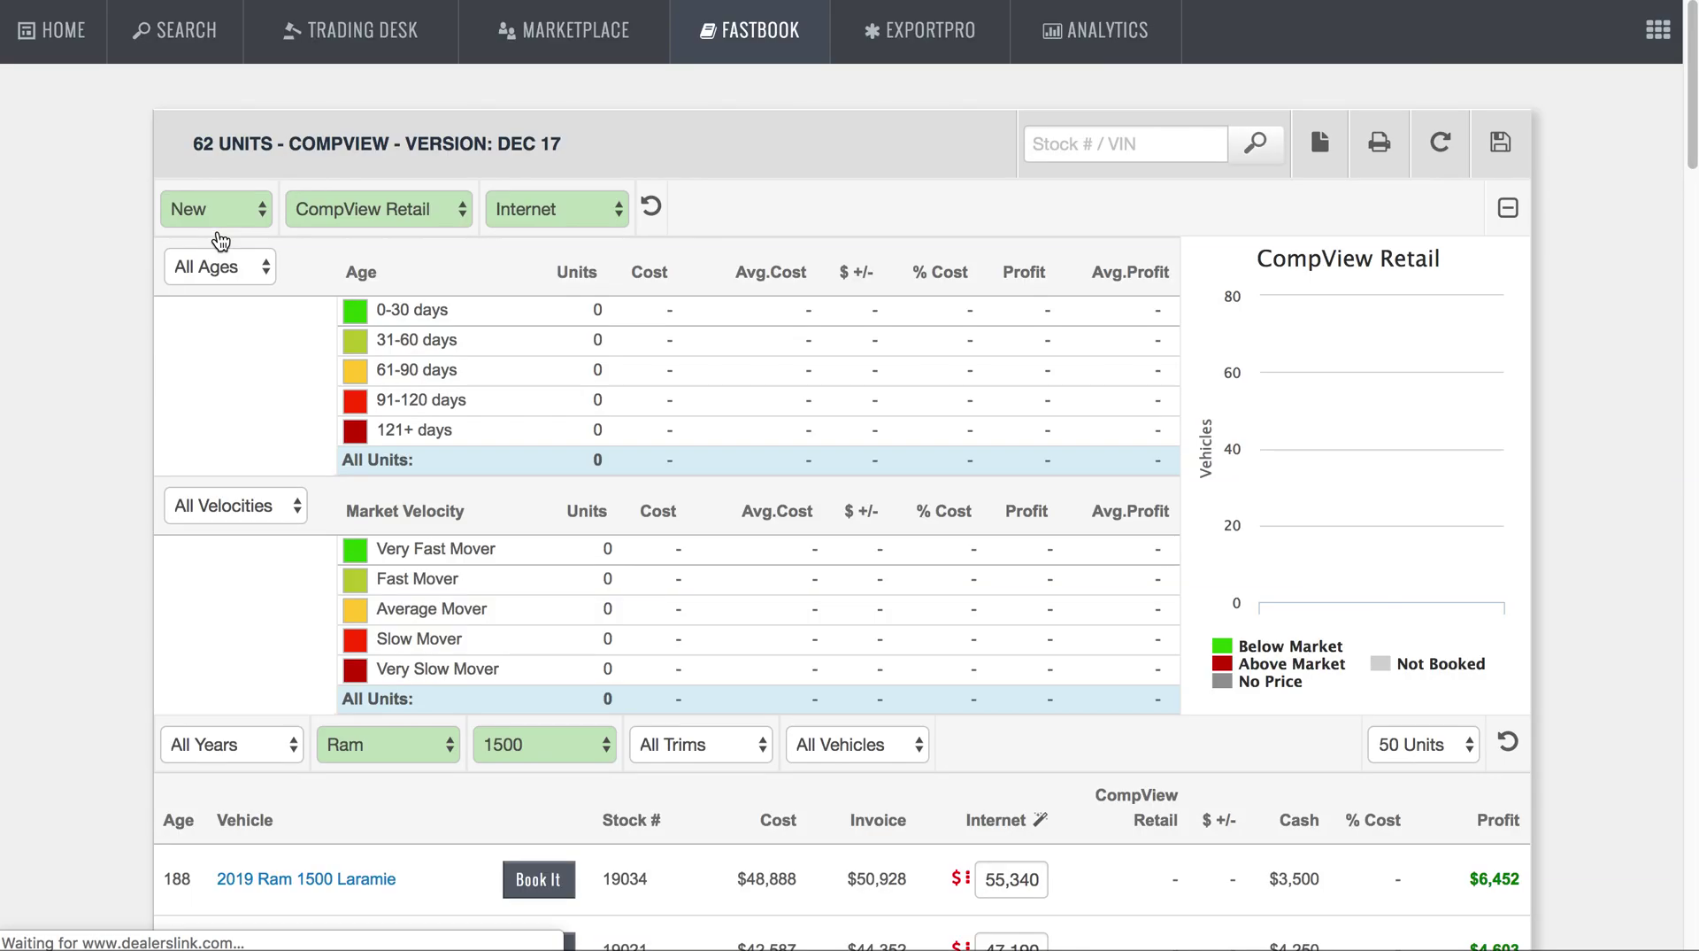
pyautogui.click(377, 220)
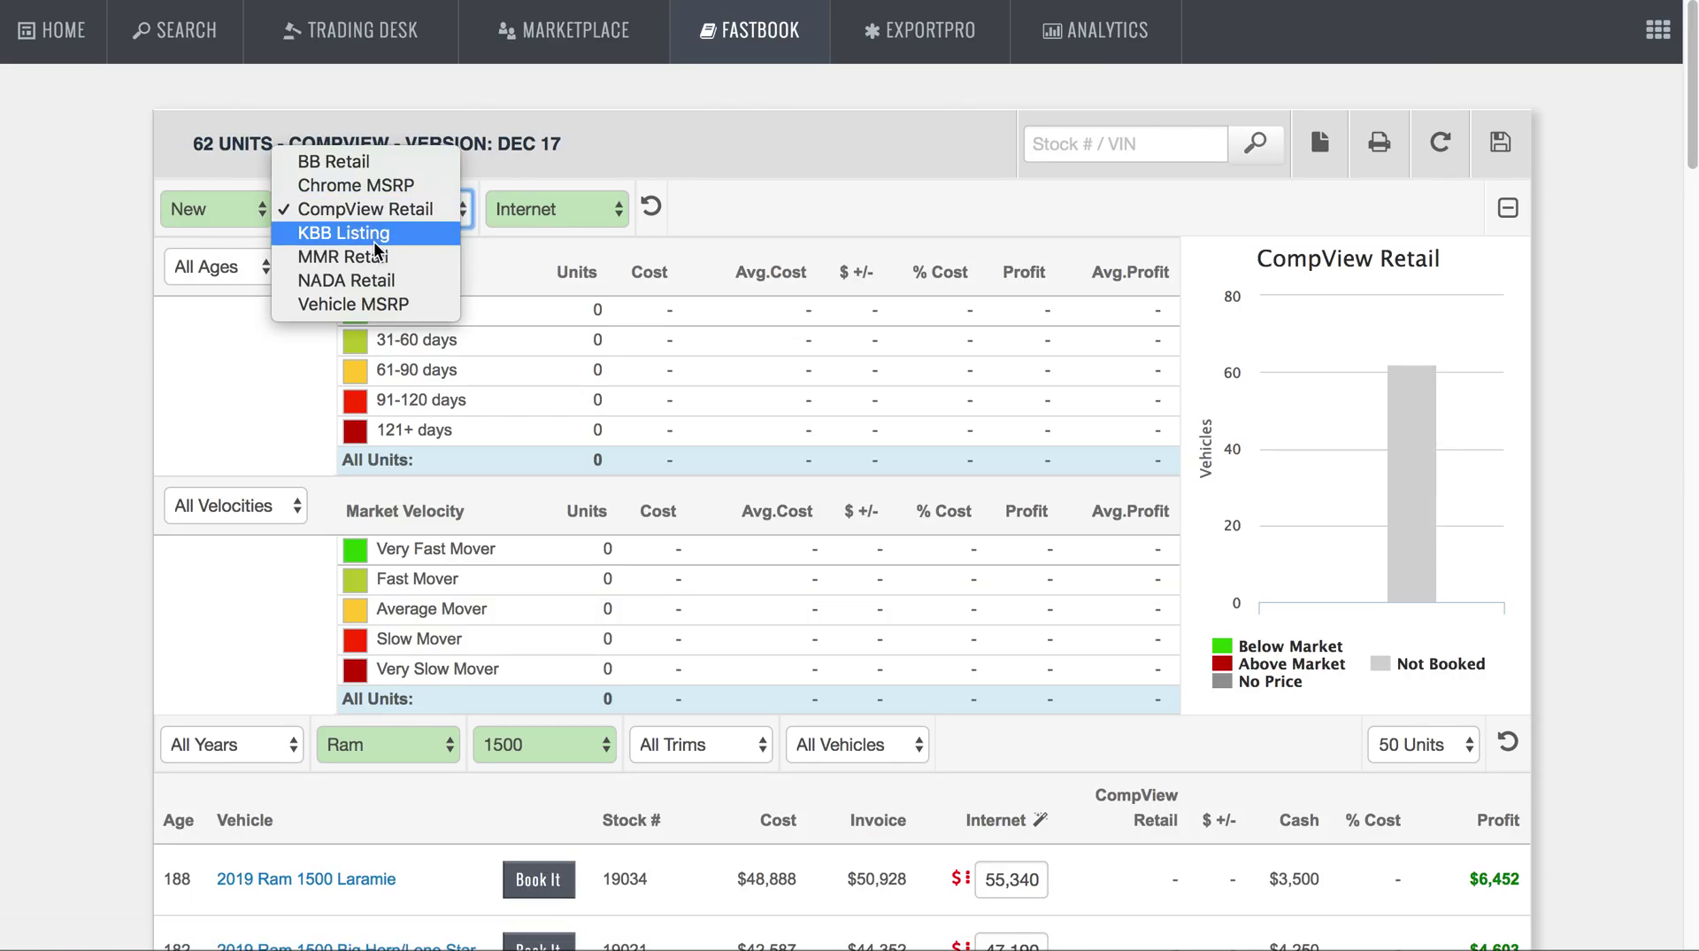
pyautogui.click(371, 303)
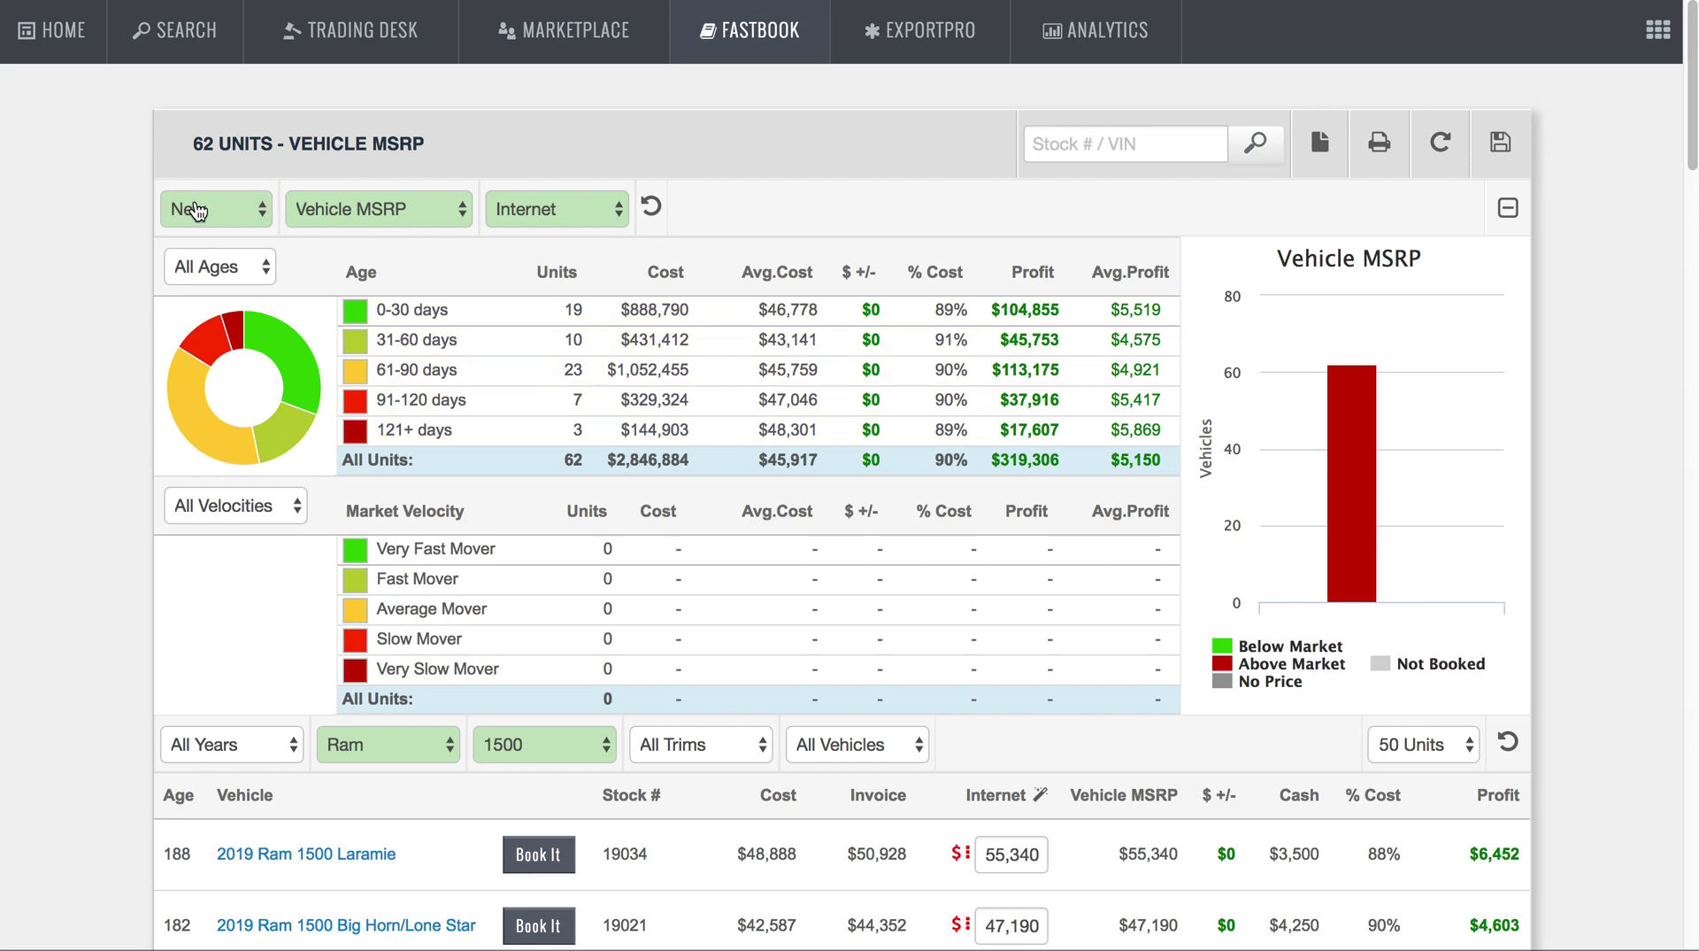
# Step: Look over the price type choices and the inventory age breakdown for the new Ram 1500 units
pyautogui.click(571, 212)
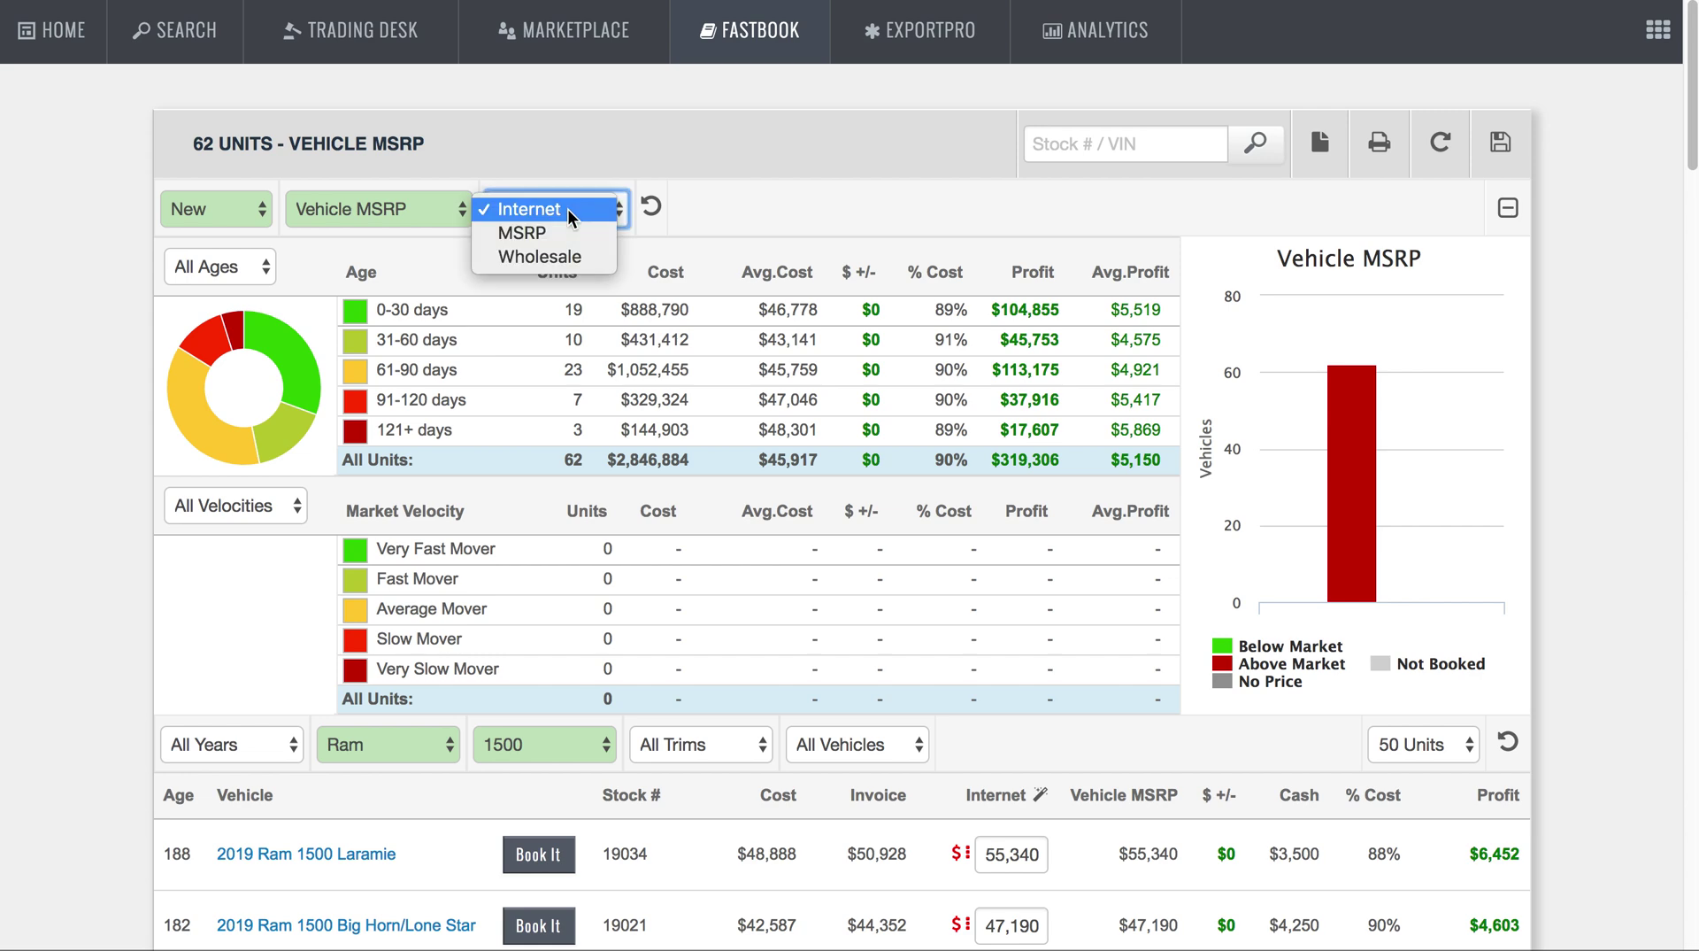
pyautogui.click(898, 208)
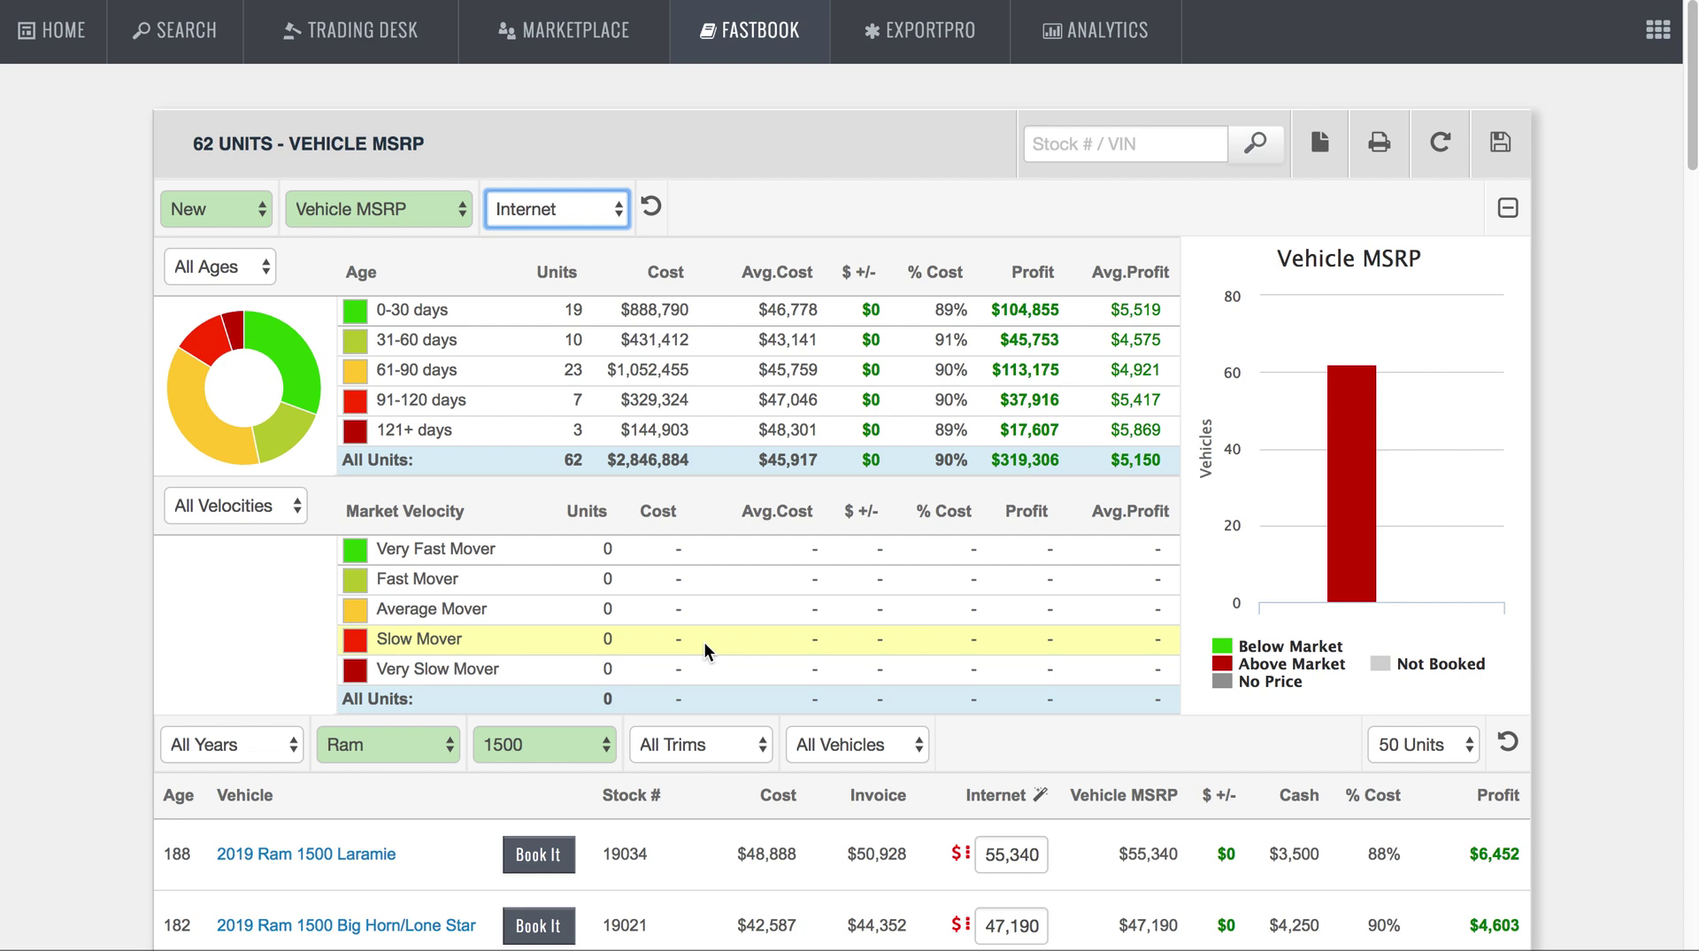
pyautogui.moveTo(247, 426)
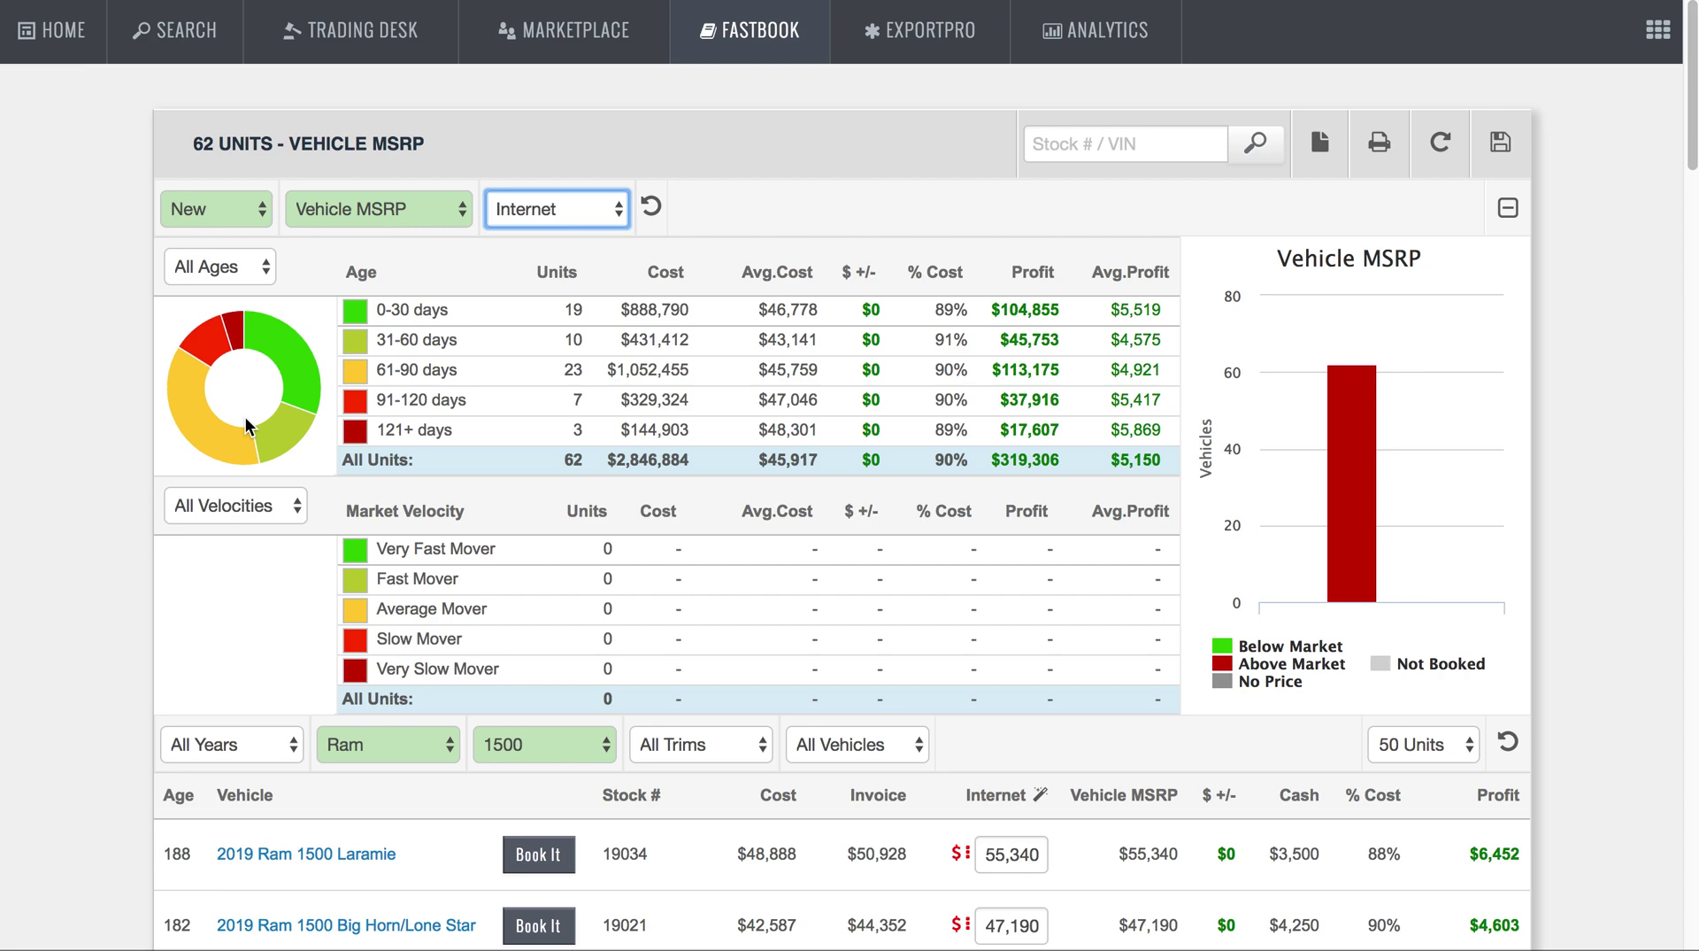
pyautogui.click(76, 299)
# Step: Filter the new Ram 1500 vehicle list to the Big Horn trim, keeping all model years
pyautogui.scroll(-1, 76, 301)
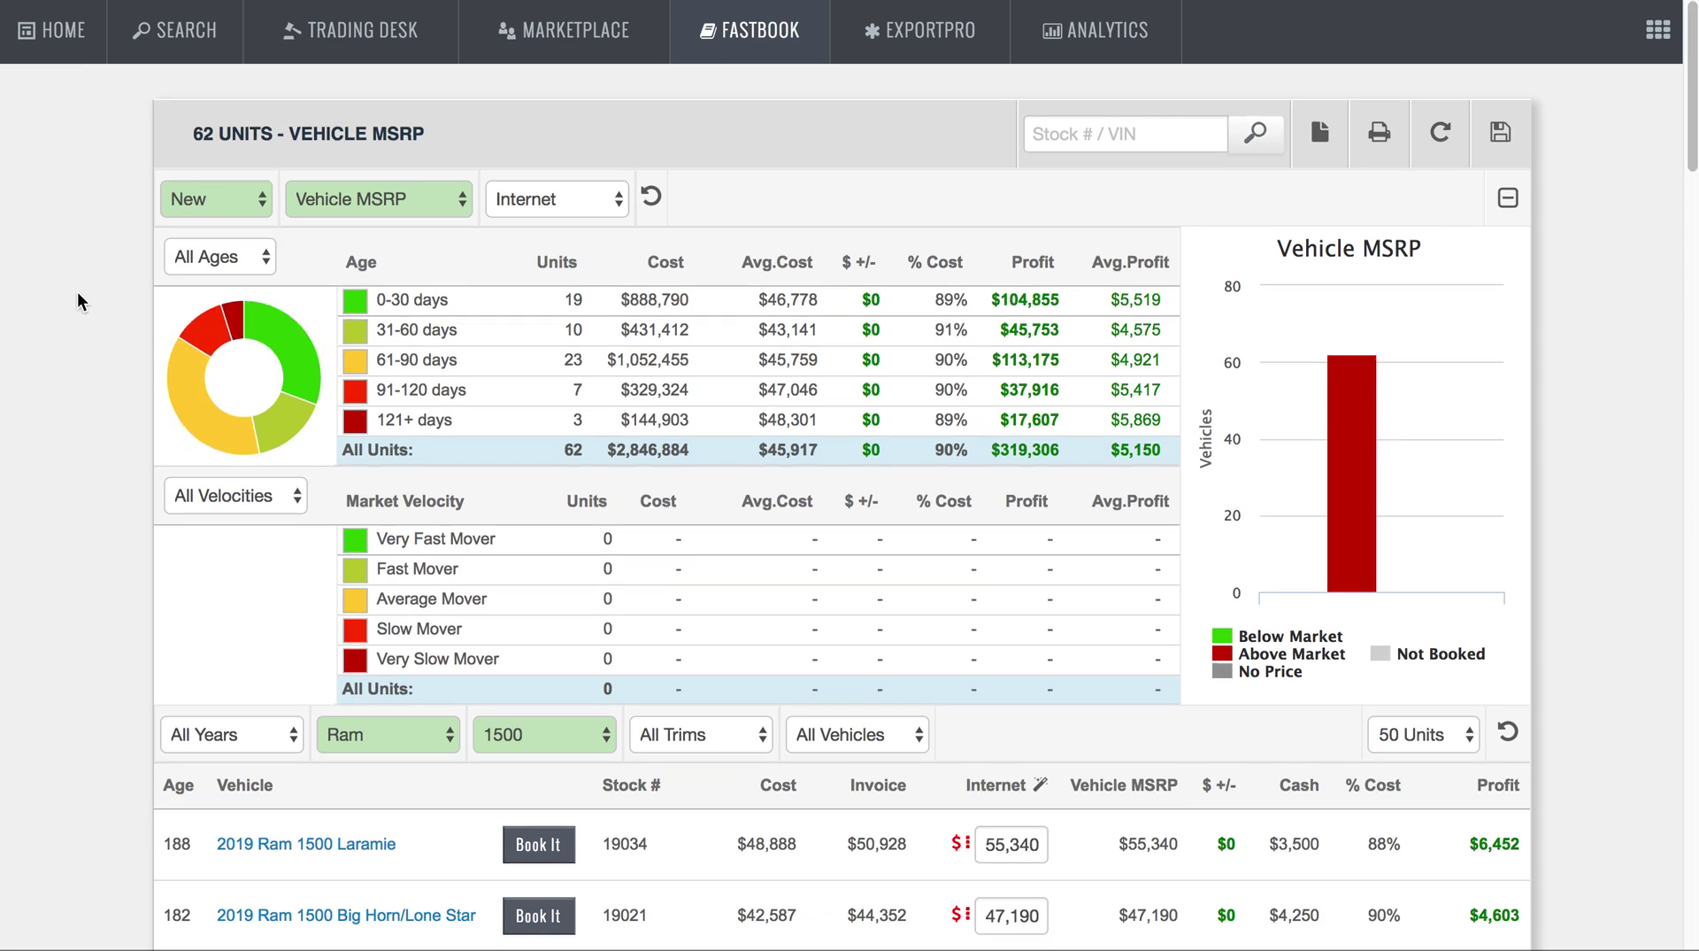
pyautogui.scroll(-2, 77, 301)
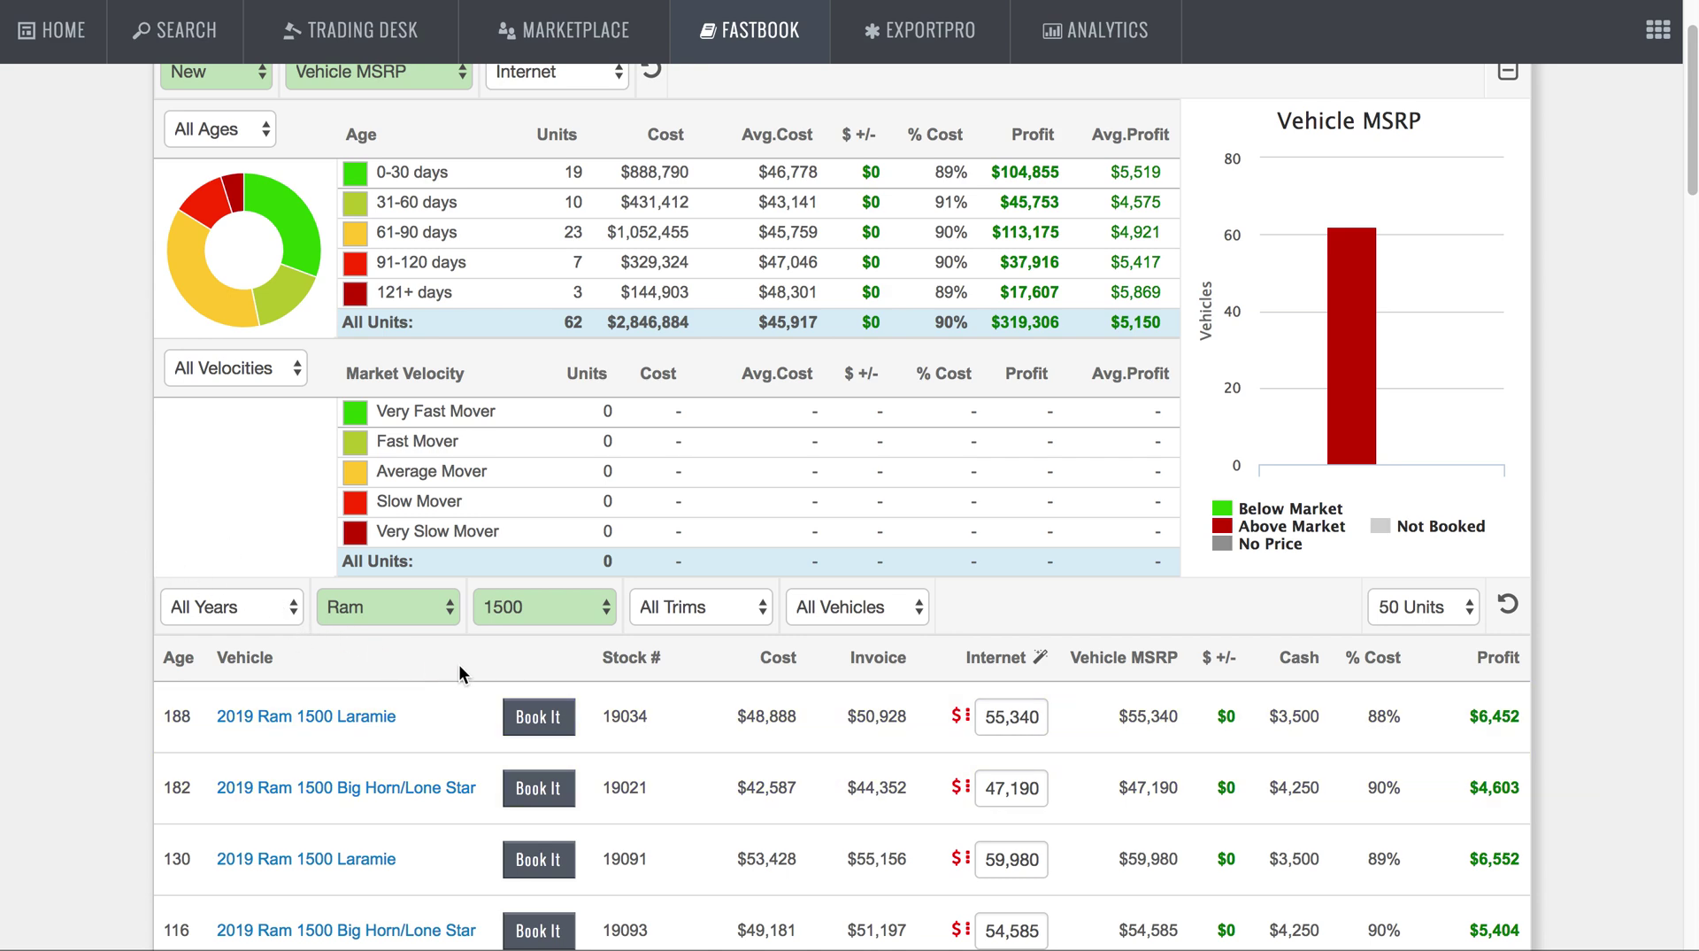
pyautogui.click(247, 611)
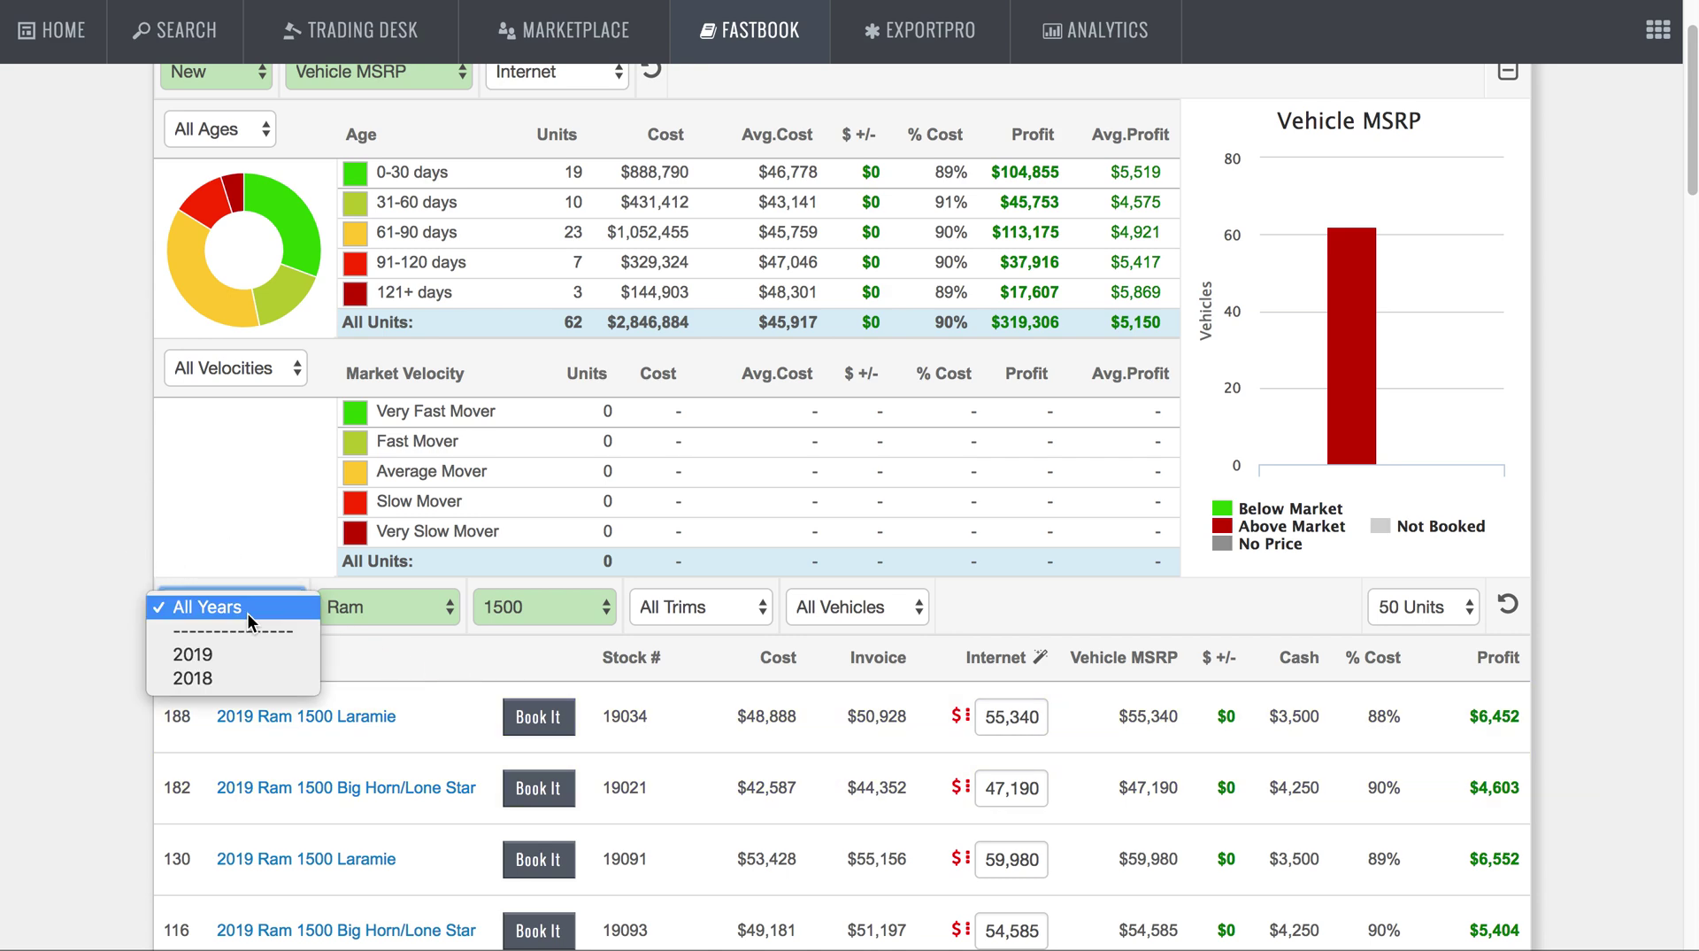
pyautogui.click(476, 673)
pyautogui.click(699, 609)
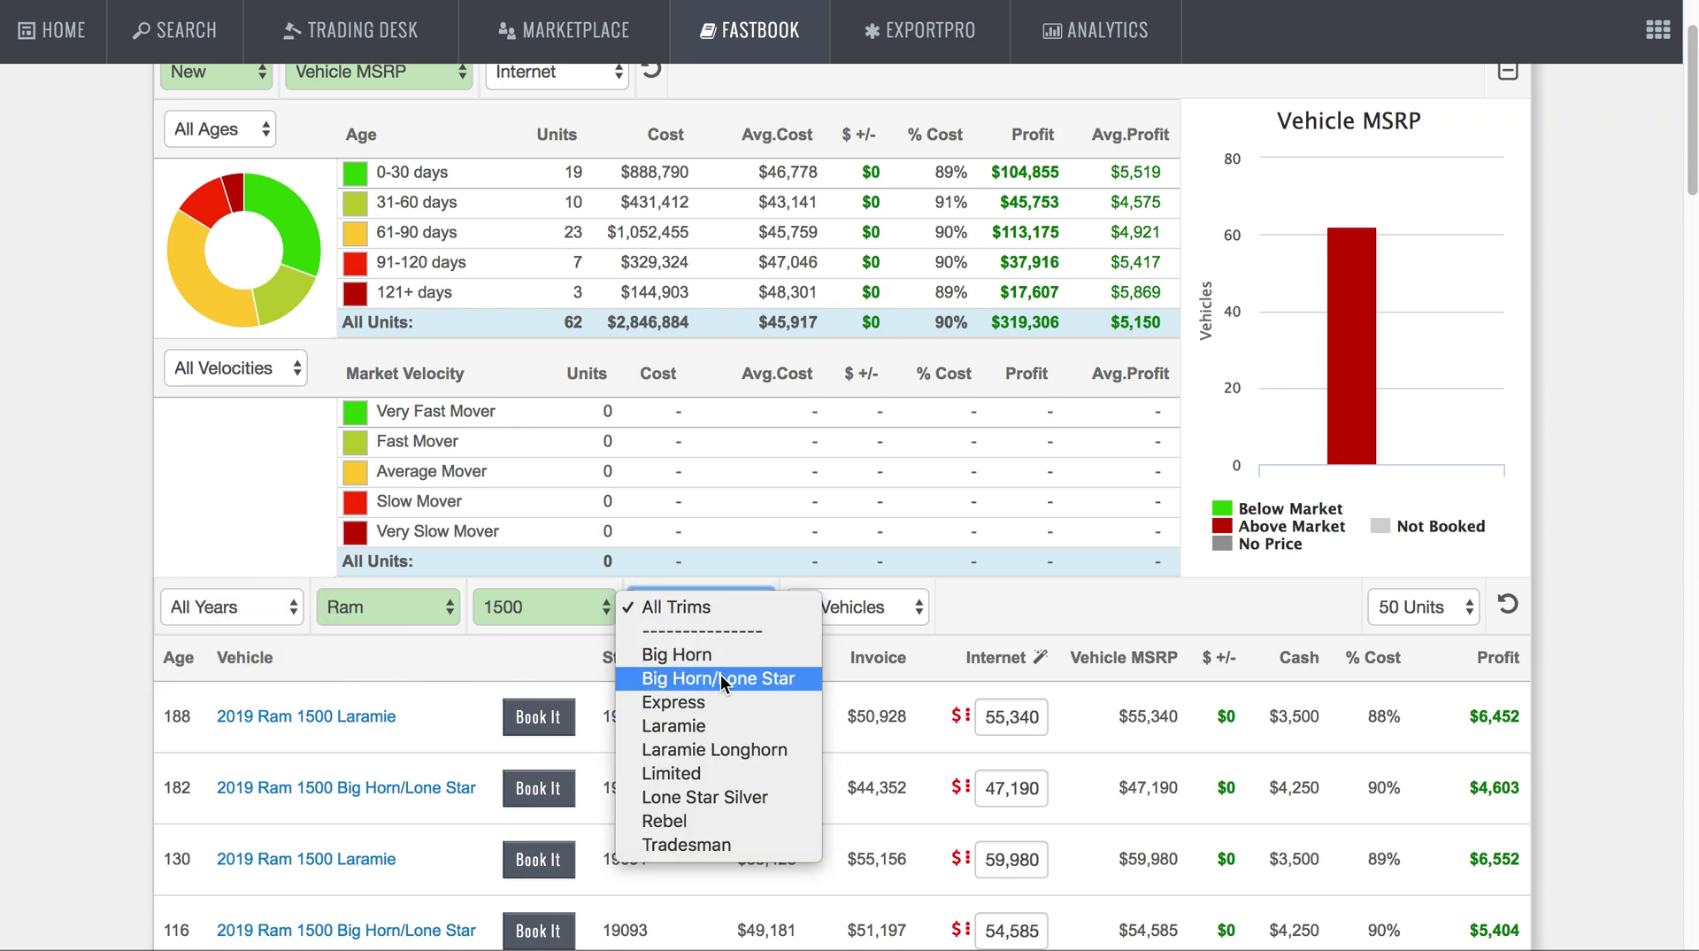
pyautogui.click(710, 655)
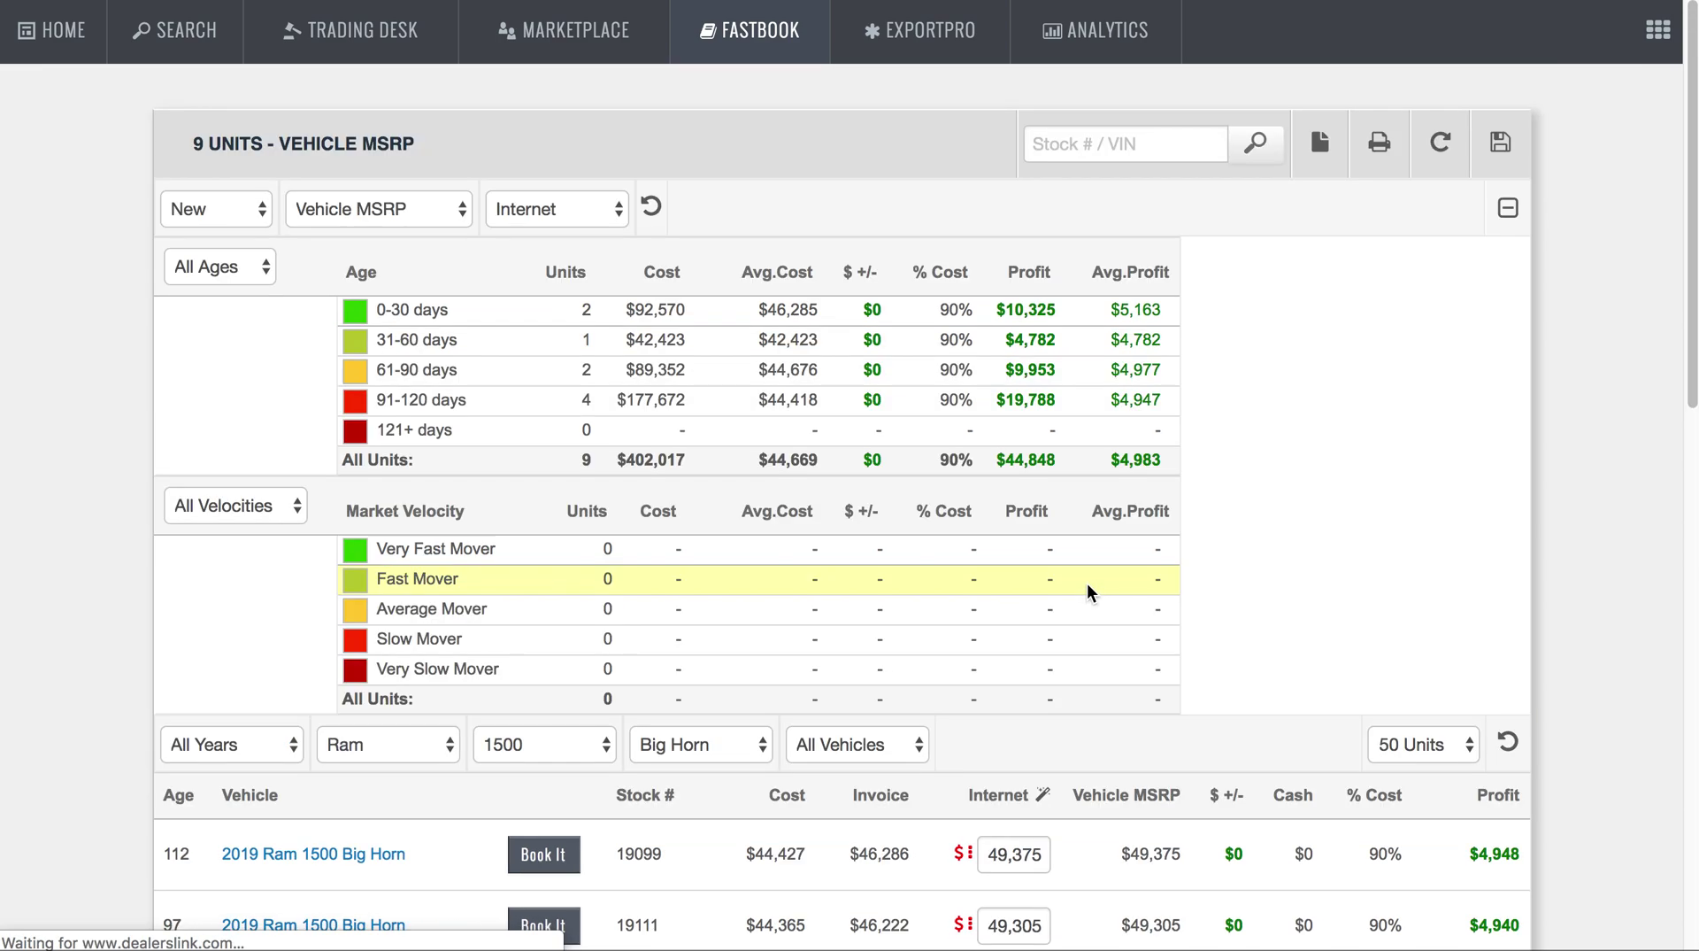
# Step: Use the Batch Pricing Tool to set the Internet prices to Invoice plus 200 dollars and preview the changes
pyautogui.scroll(-5, 1098, 611)
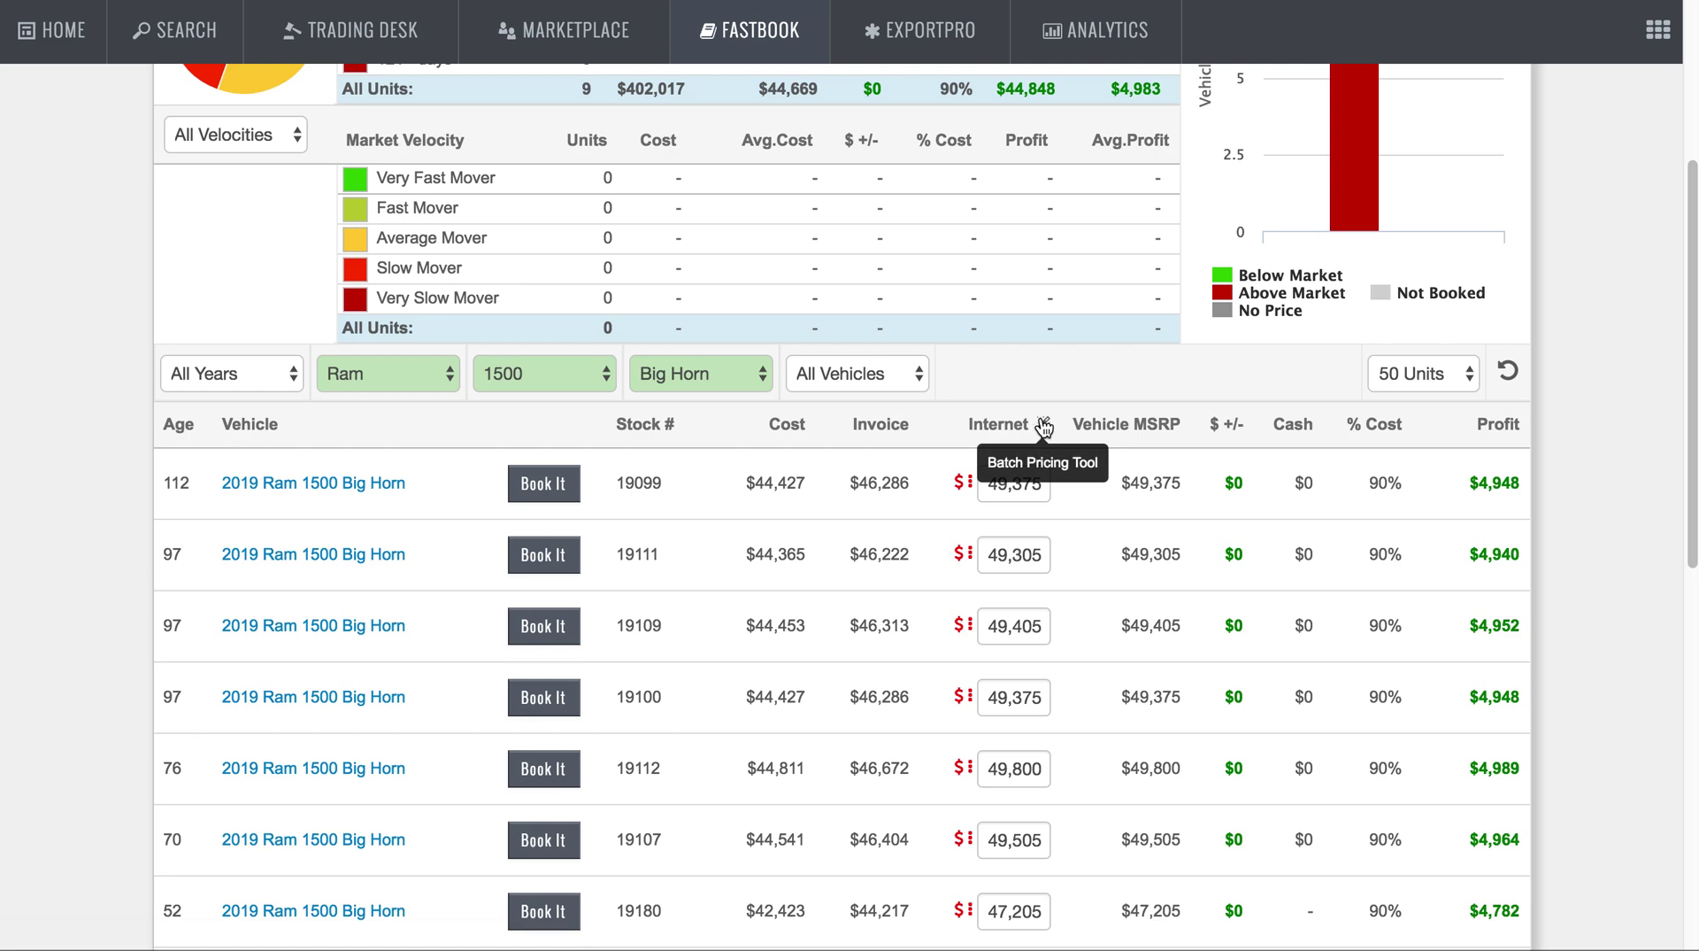
pyautogui.click(1044, 425)
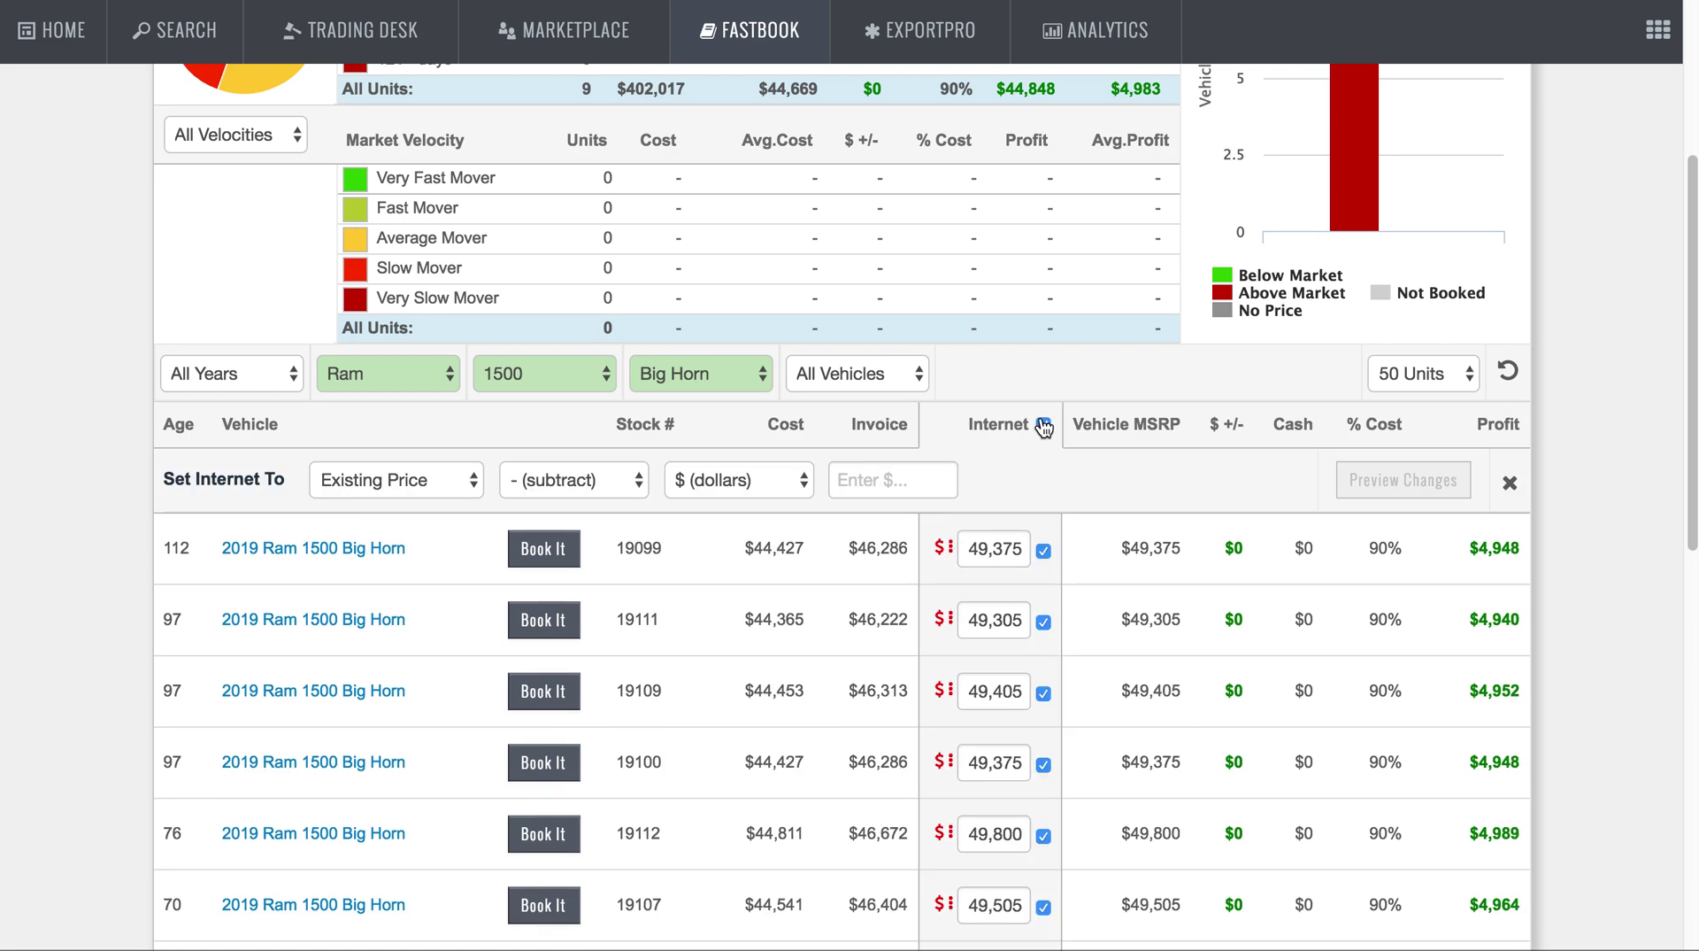
pyautogui.click(406, 485)
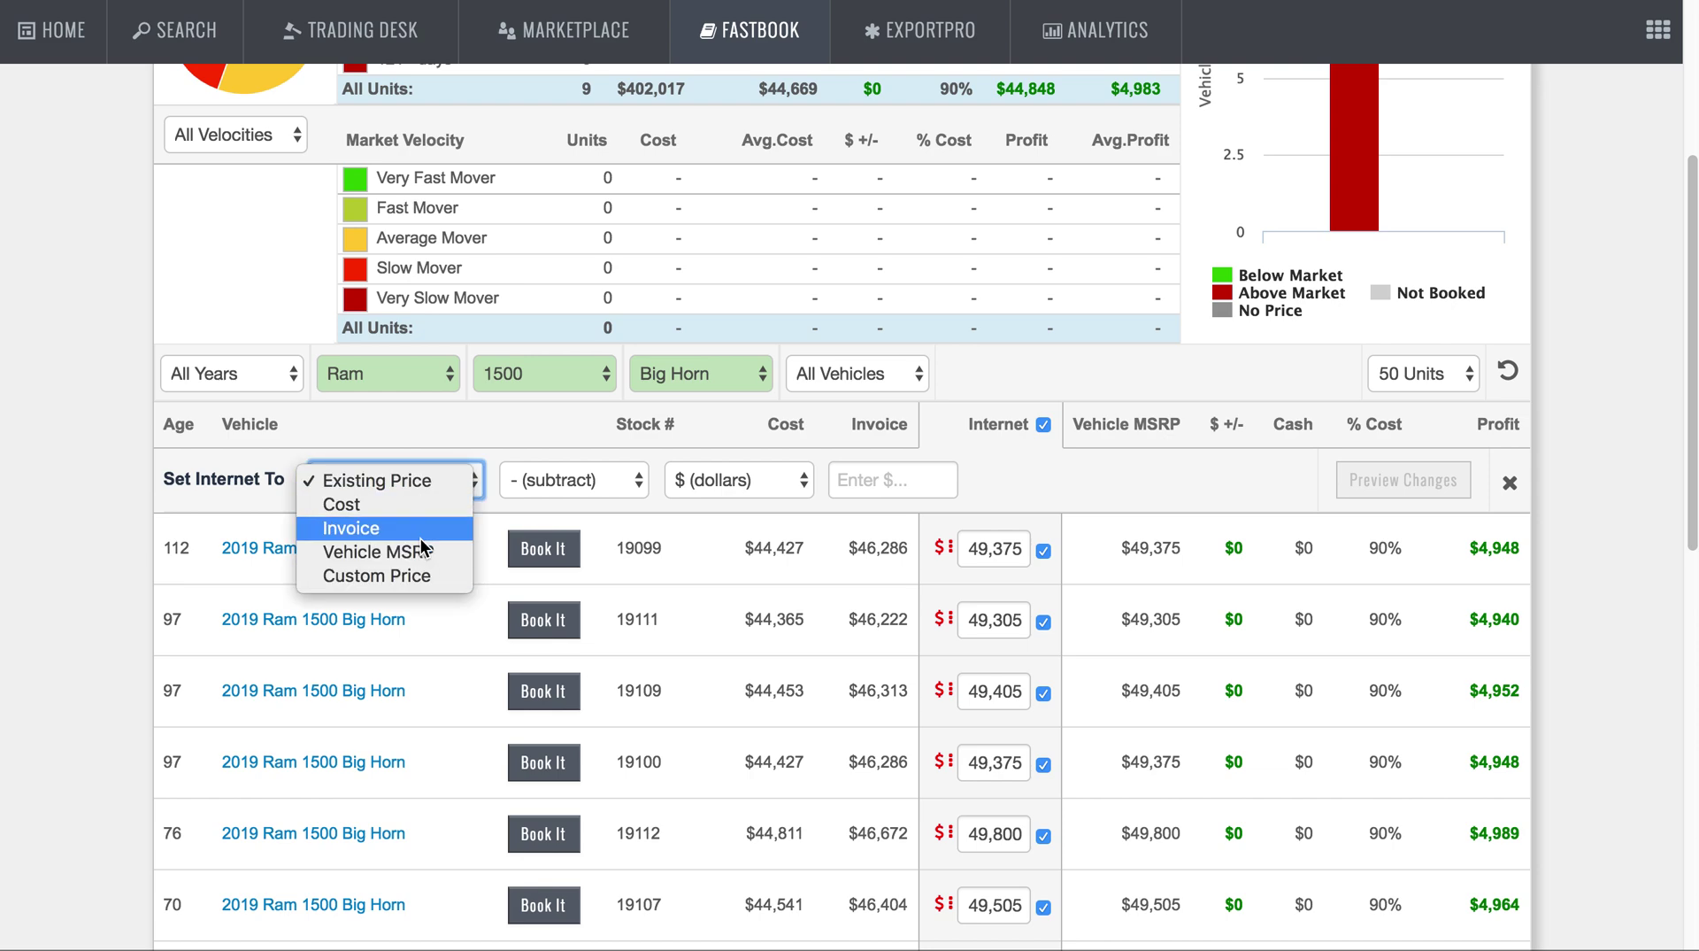
pyautogui.click(443, 531)
pyautogui.click(589, 487)
pyautogui.click(587, 500)
pyautogui.click(739, 482)
pyautogui.click(901, 488)
pyautogui.click(901, 488)
pyautogui.write('200')
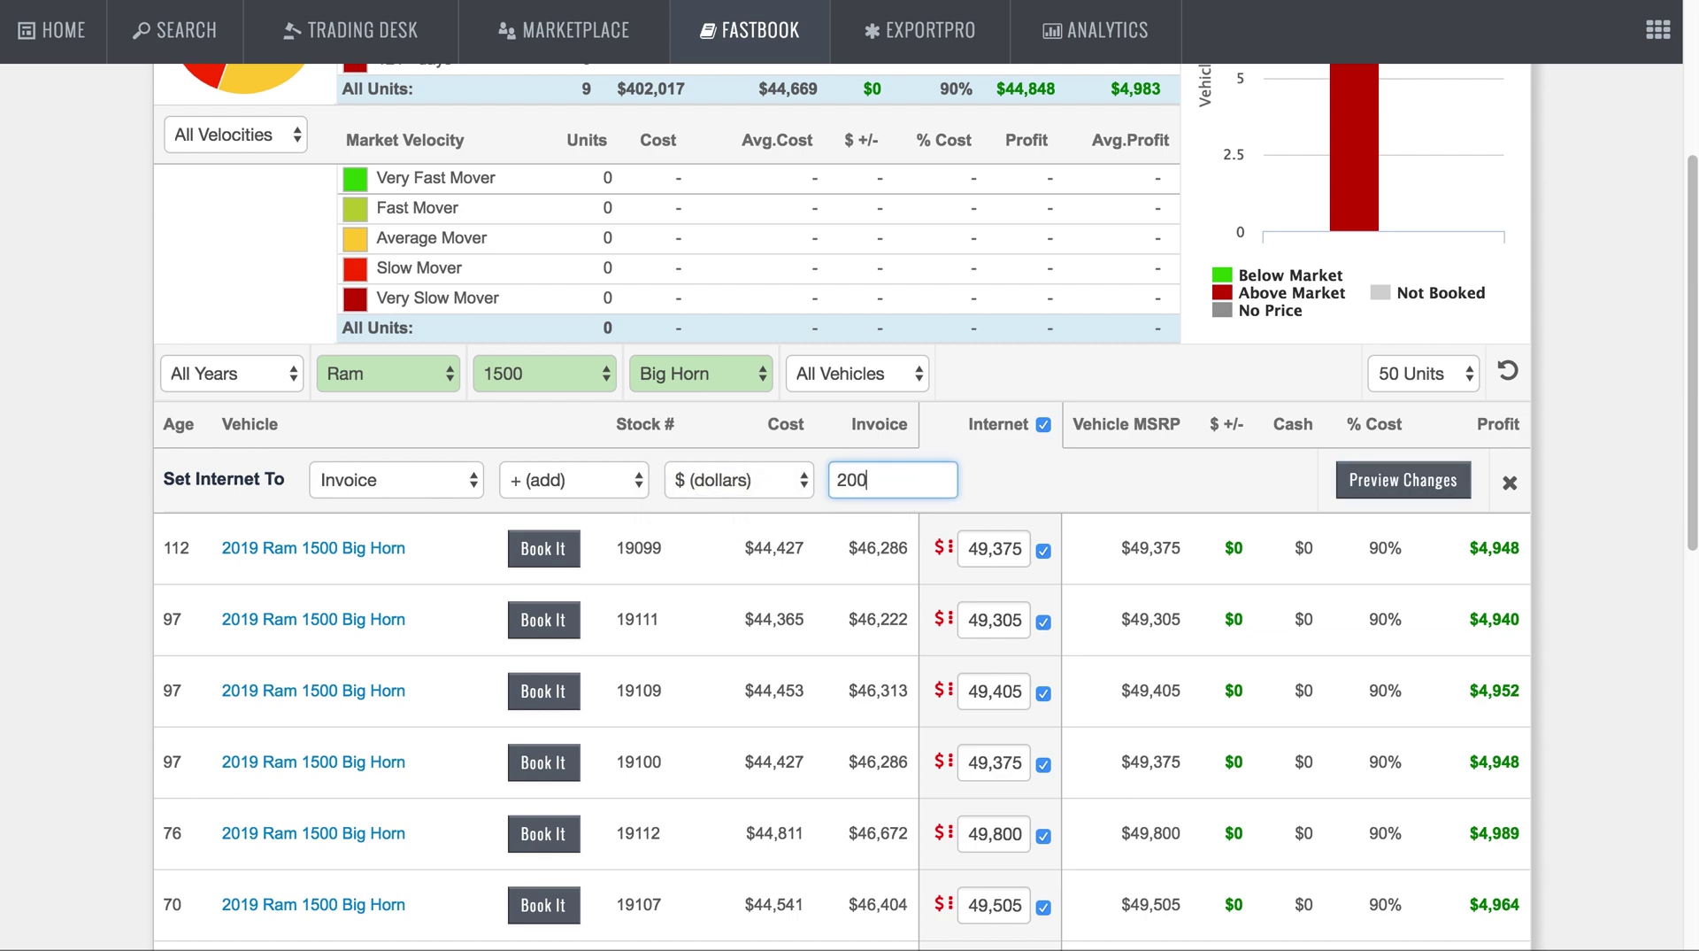
pyautogui.click(1368, 488)
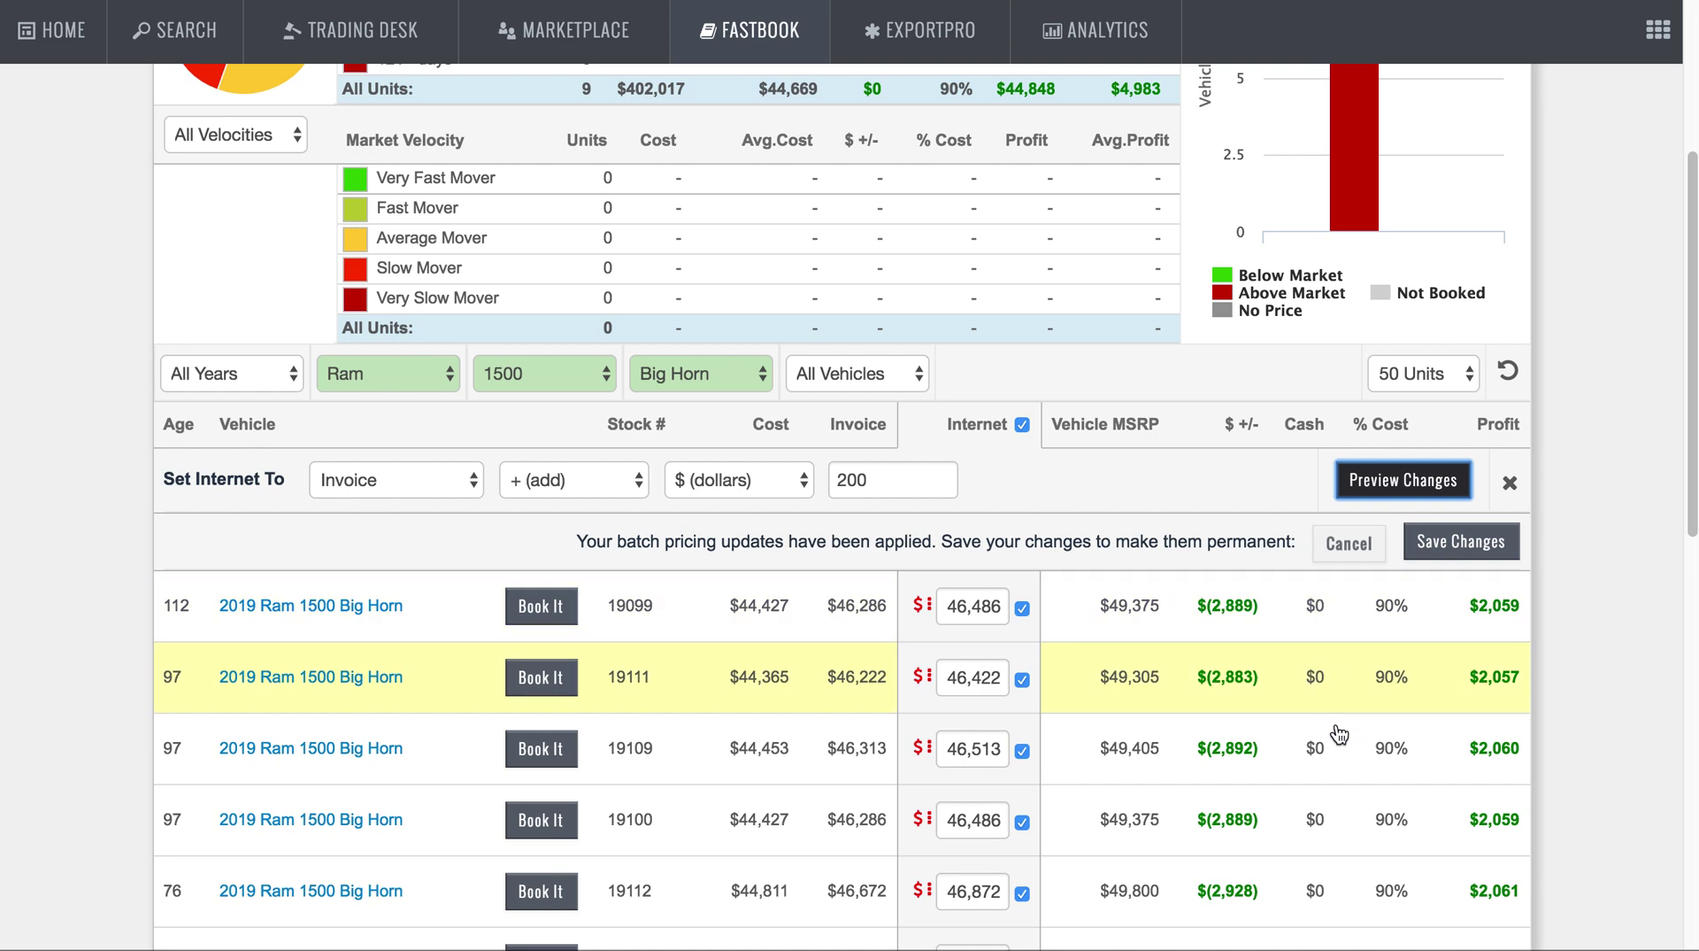
# Step: Exclude the 2019 Ram 1500 Big Horn with stock number 19109 from the batch price update and save the prices
pyautogui.scroll(-3, 1332, 743)
pyautogui.scroll(-2, 1326, 761)
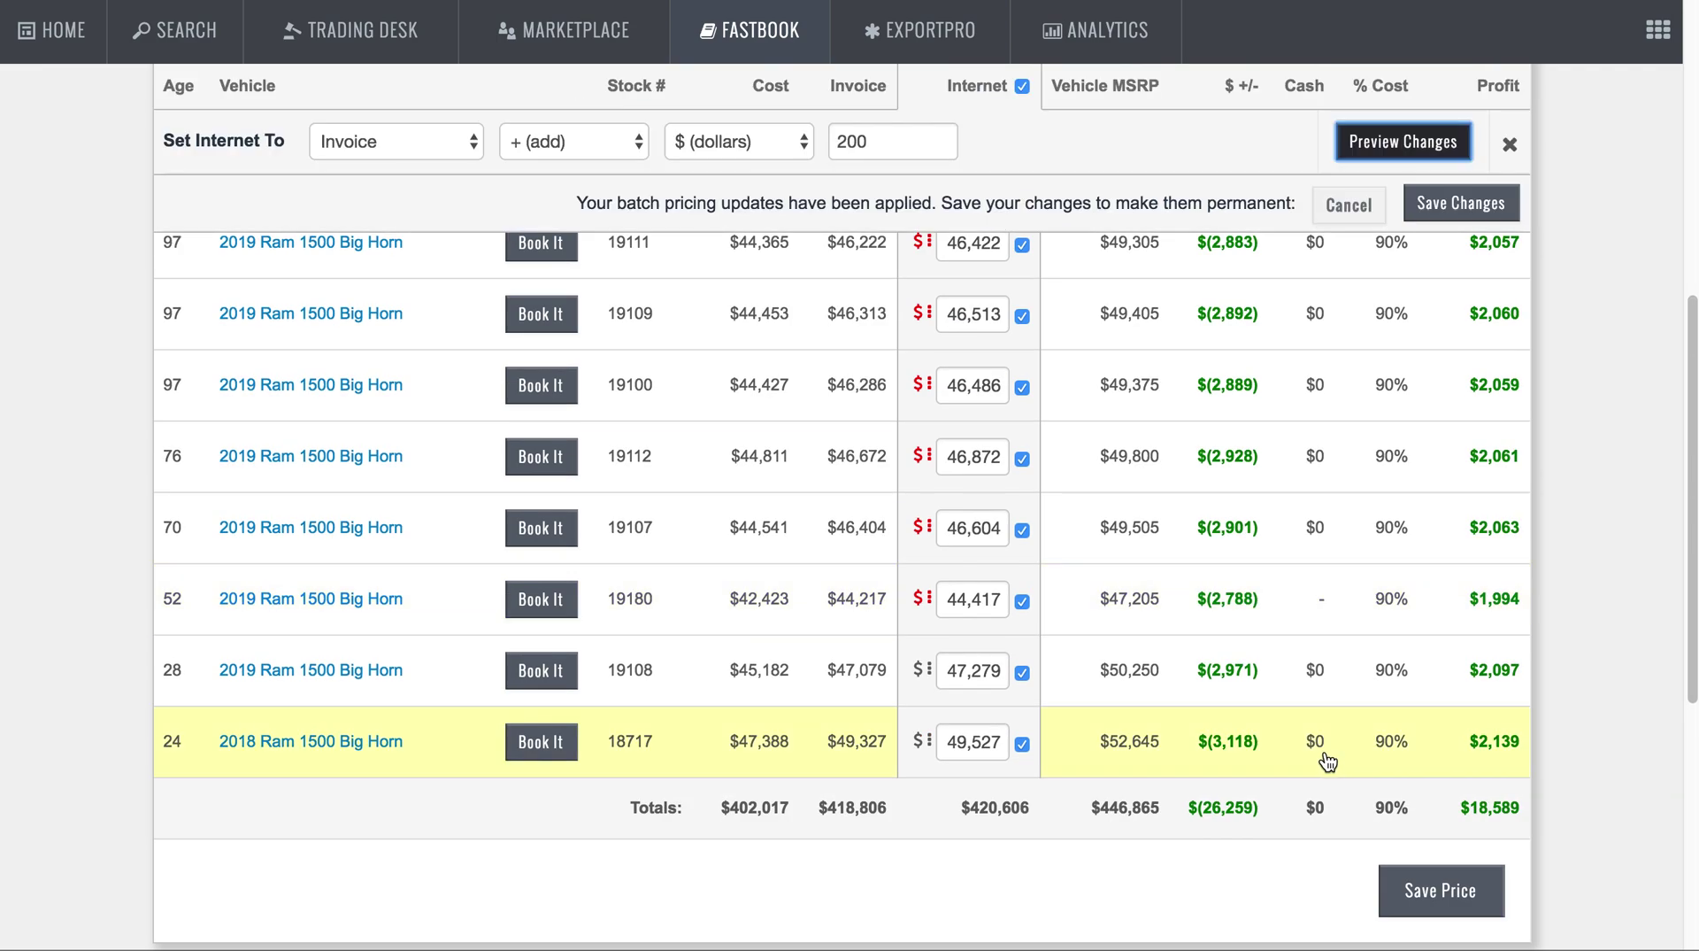
pyautogui.scroll(4, 1324, 755)
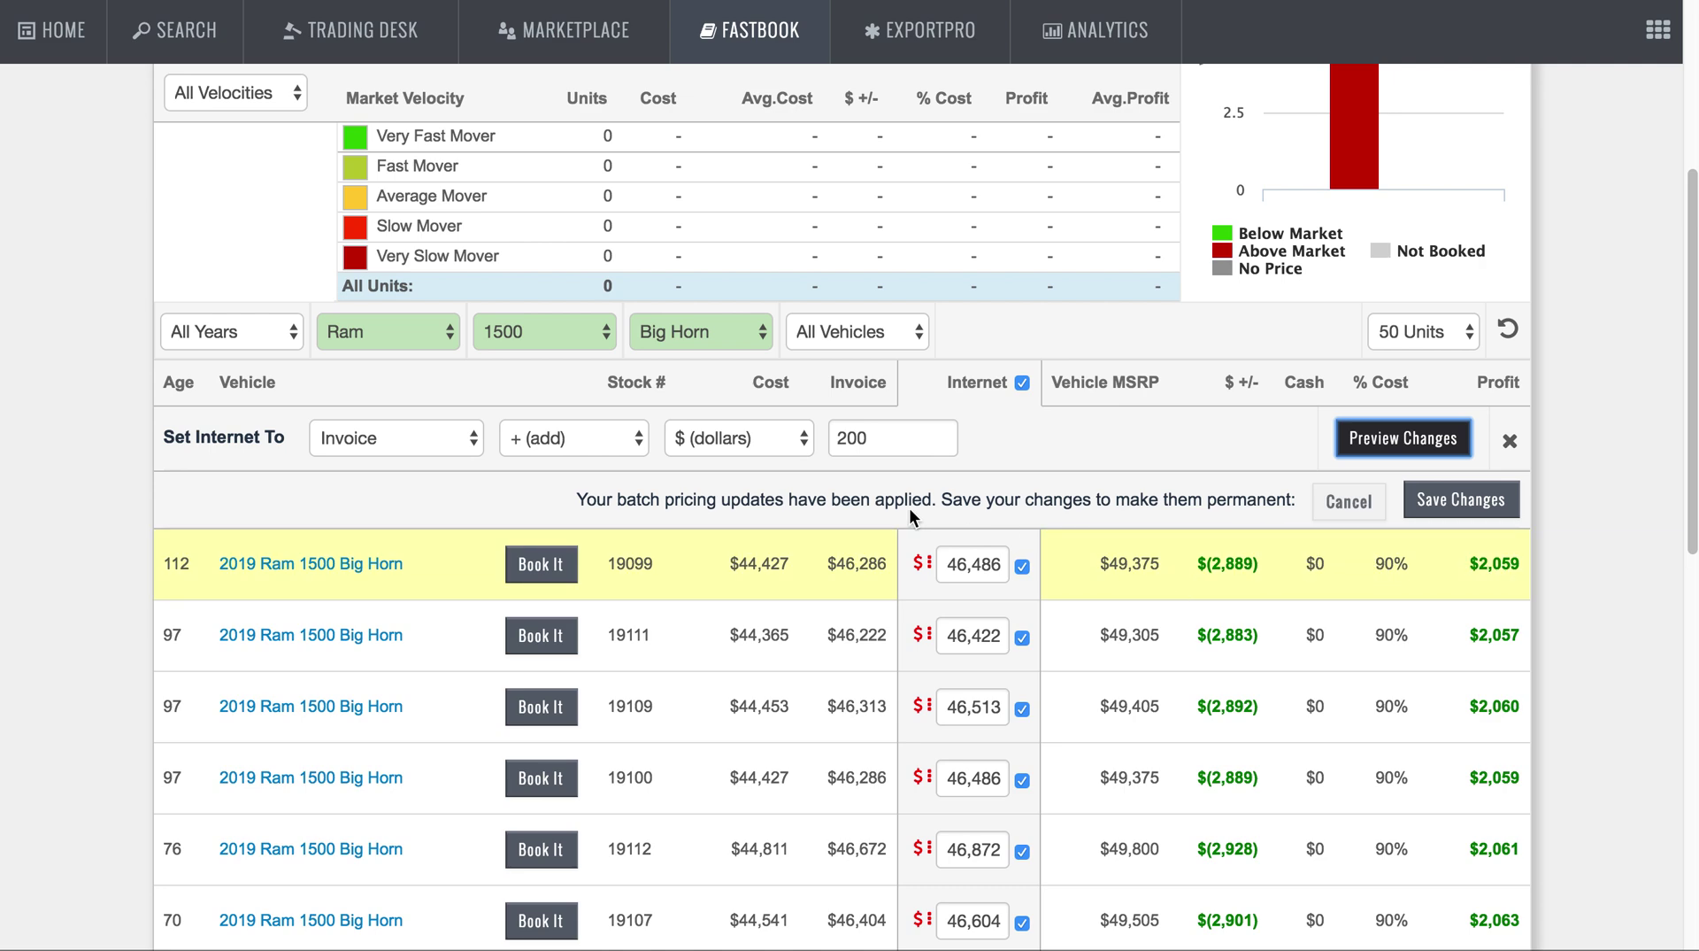
pyautogui.scroll(-4, 1310, 663)
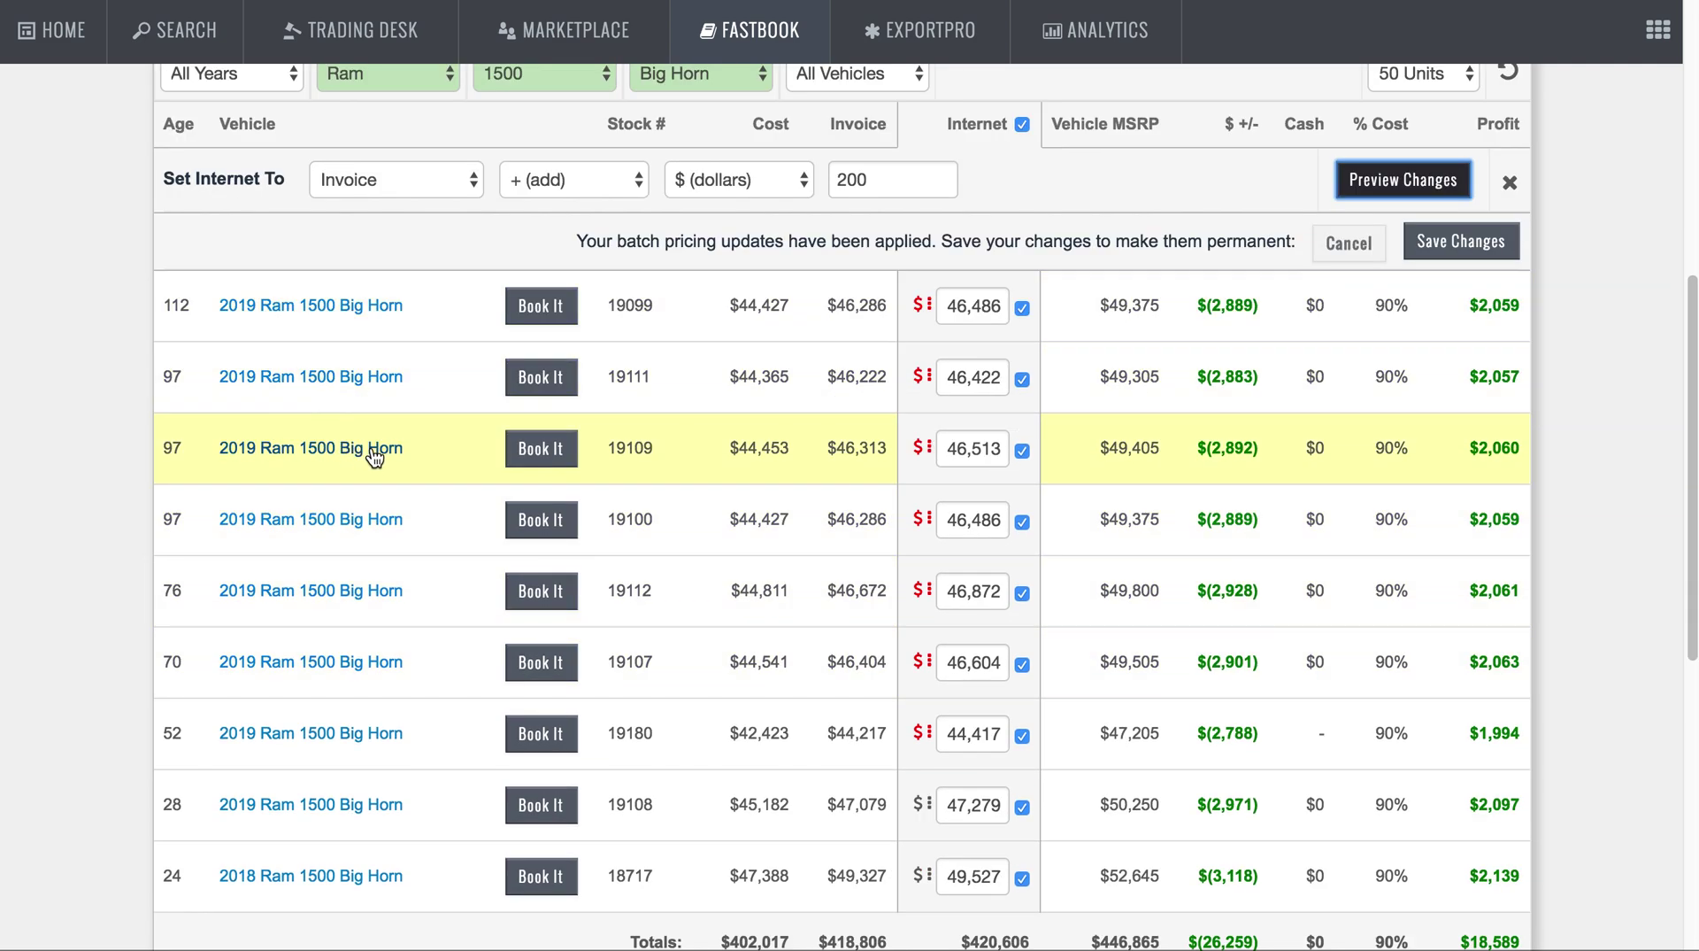
pyautogui.click(1023, 452)
pyautogui.click(1024, 454)
pyautogui.click(1024, 453)
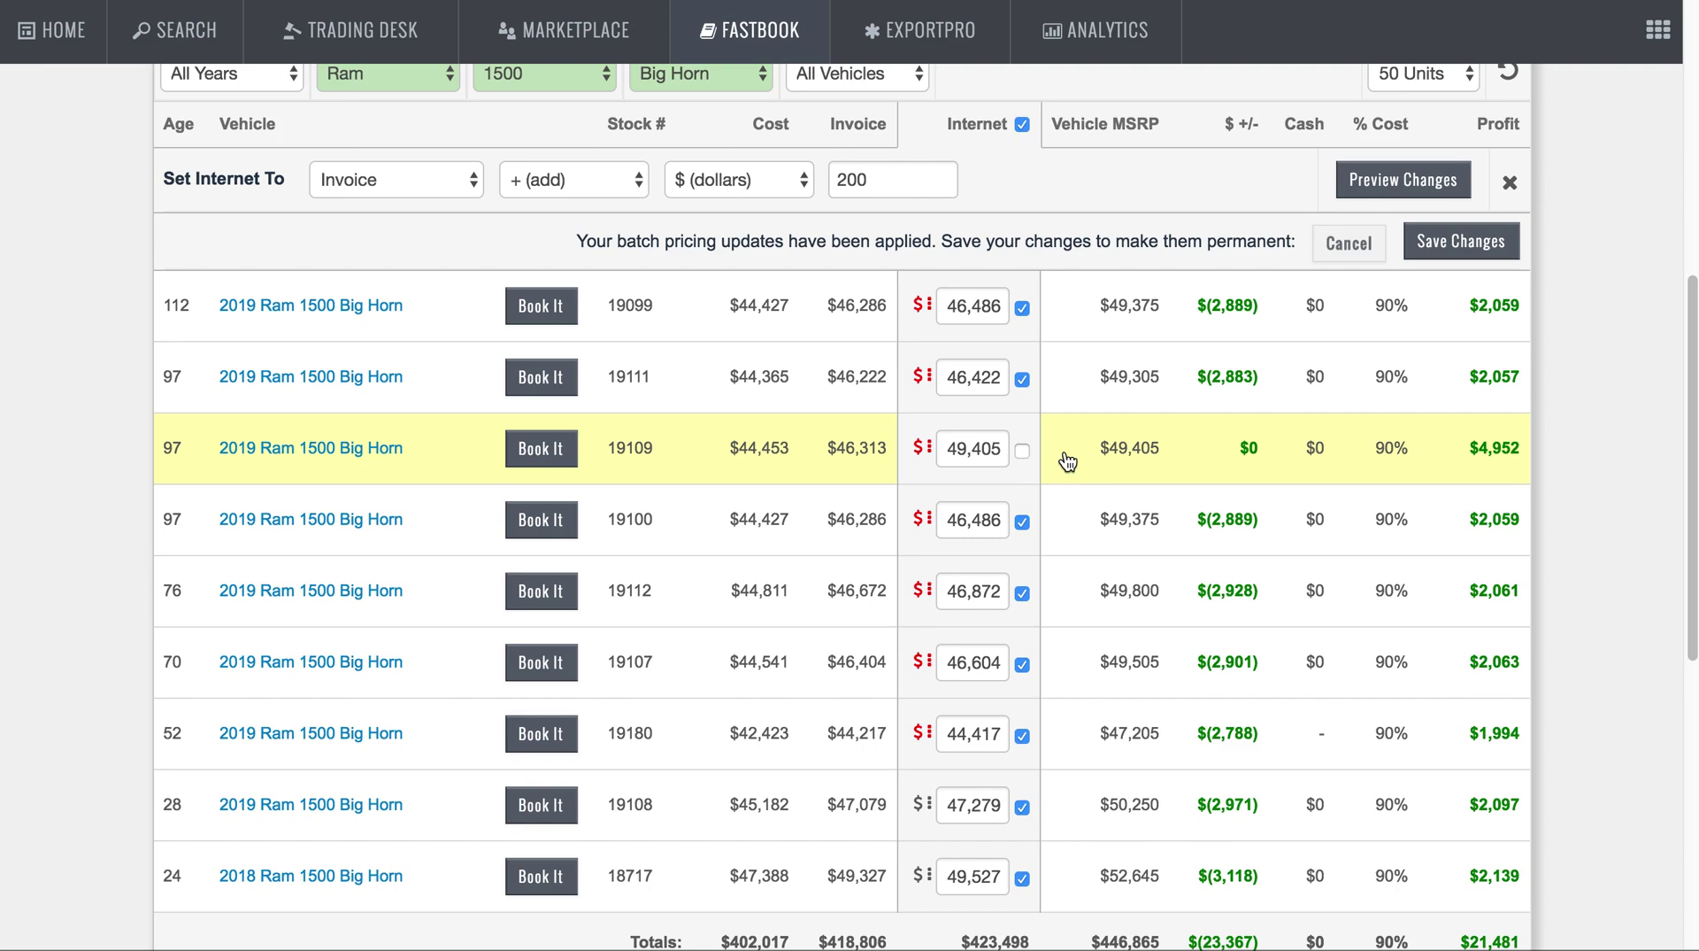
pyautogui.scroll(-3, 1108, 638)
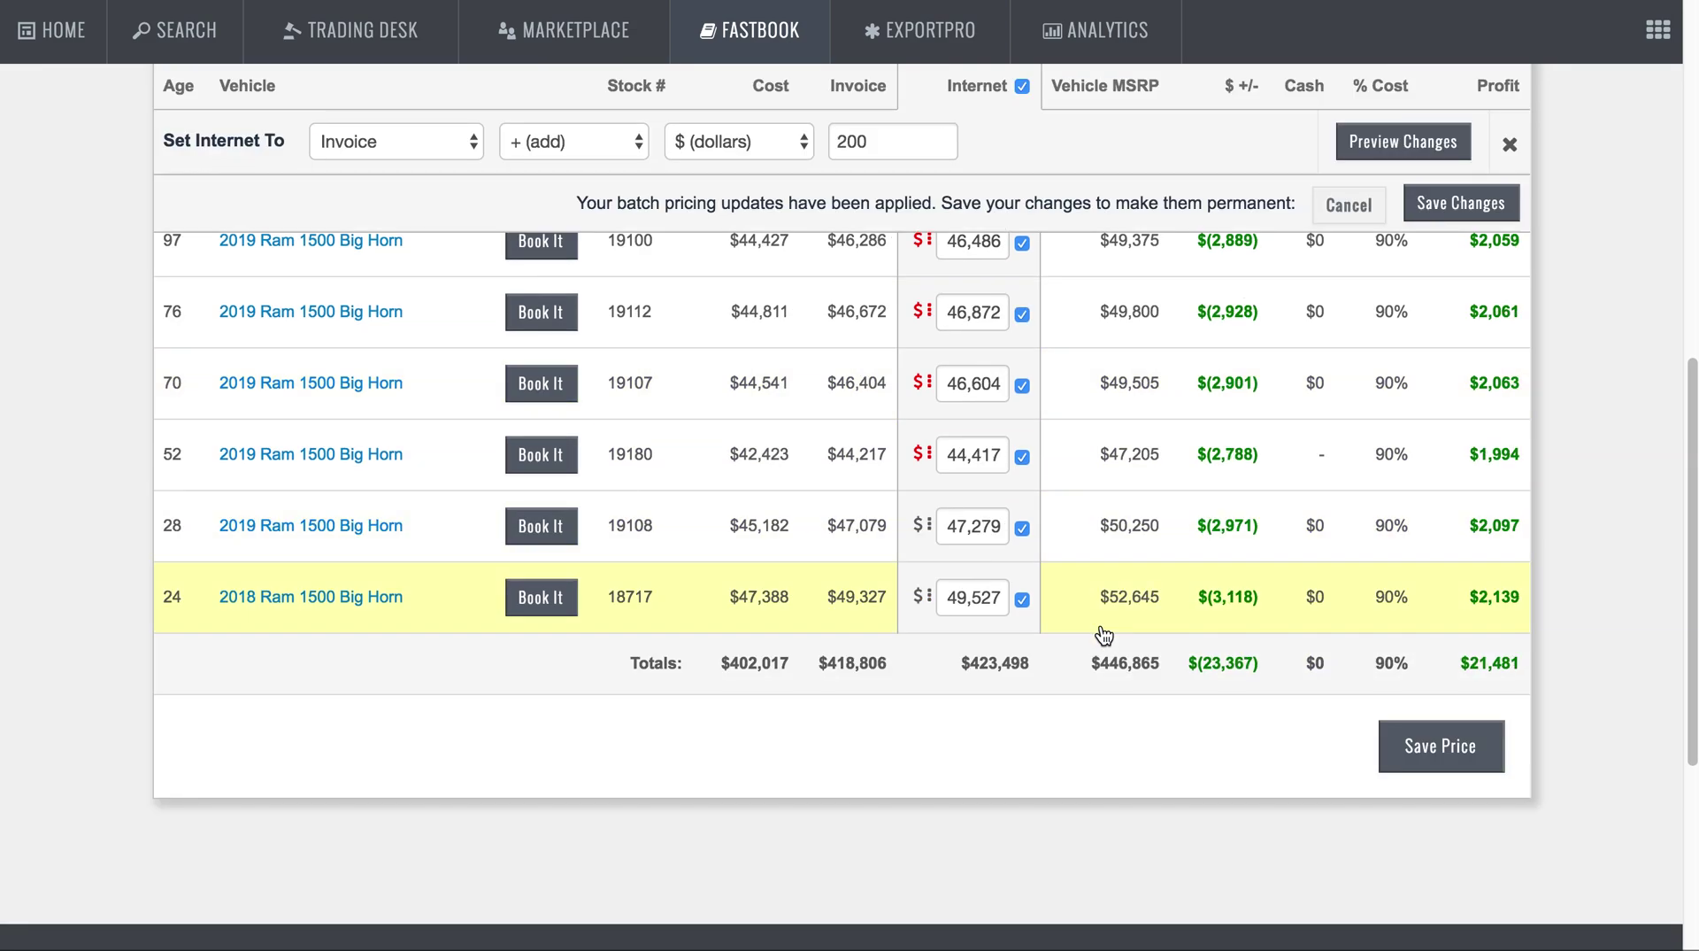
pyautogui.click(1438, 754)
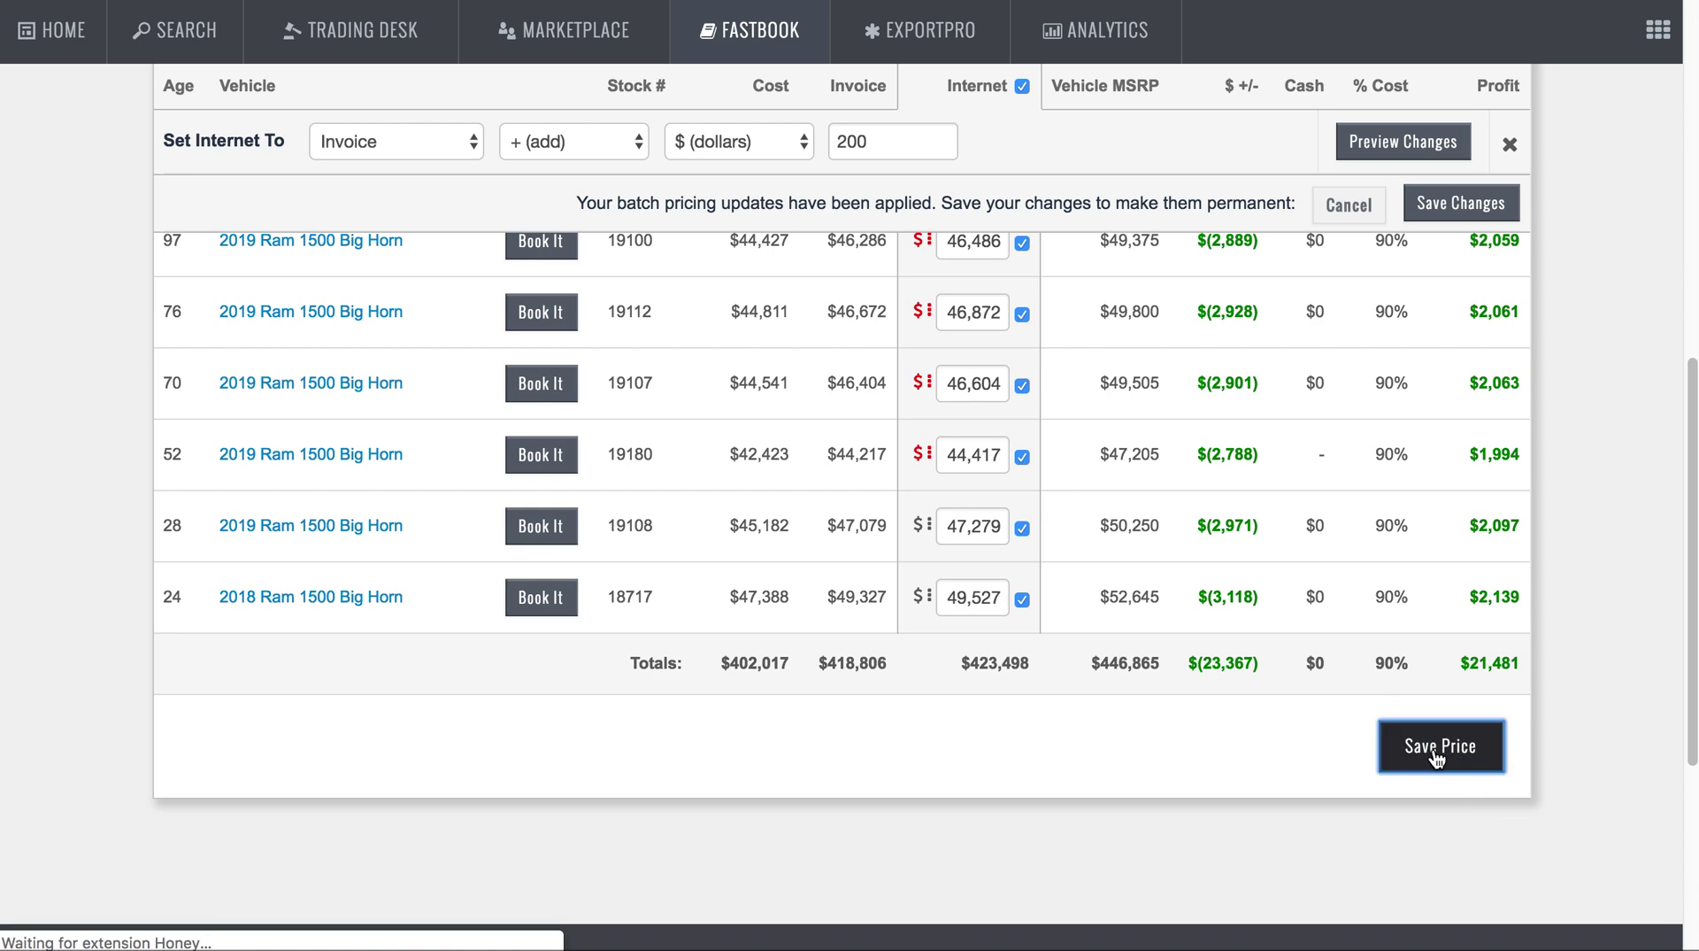
# Step: Review the Internet prices of the Big Horn vehicles and how long ago each price was last changed
pyautogui.scroll(-5, 1437, 758)
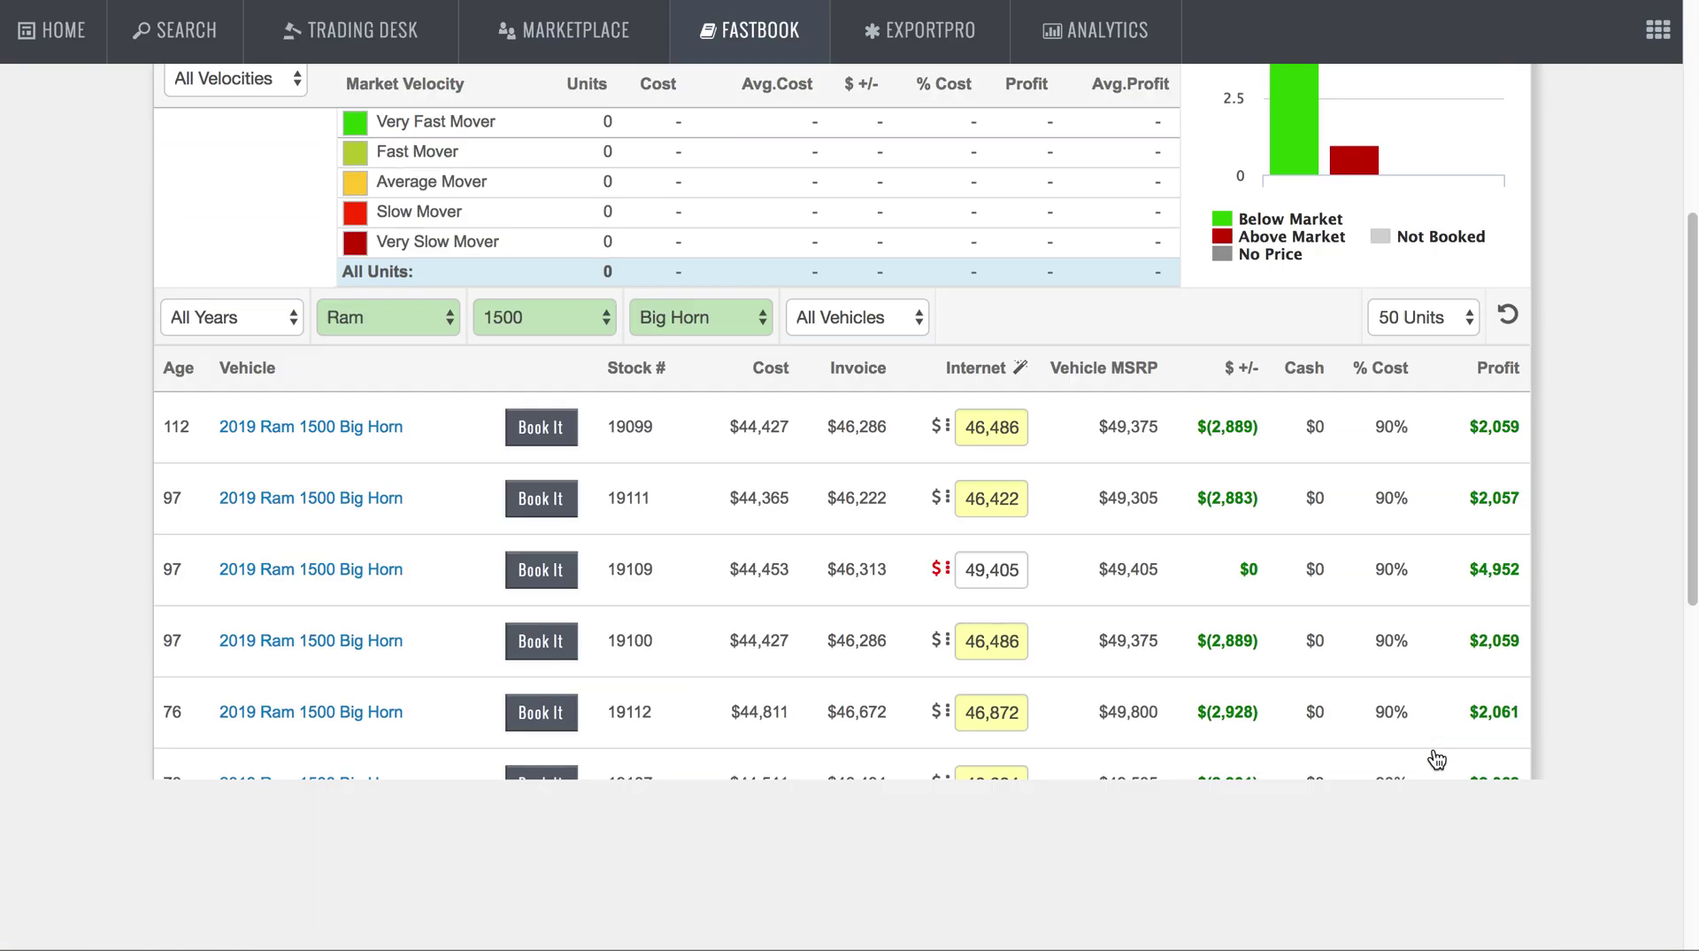
pyautogui.scroll(-2, 1425, 757)
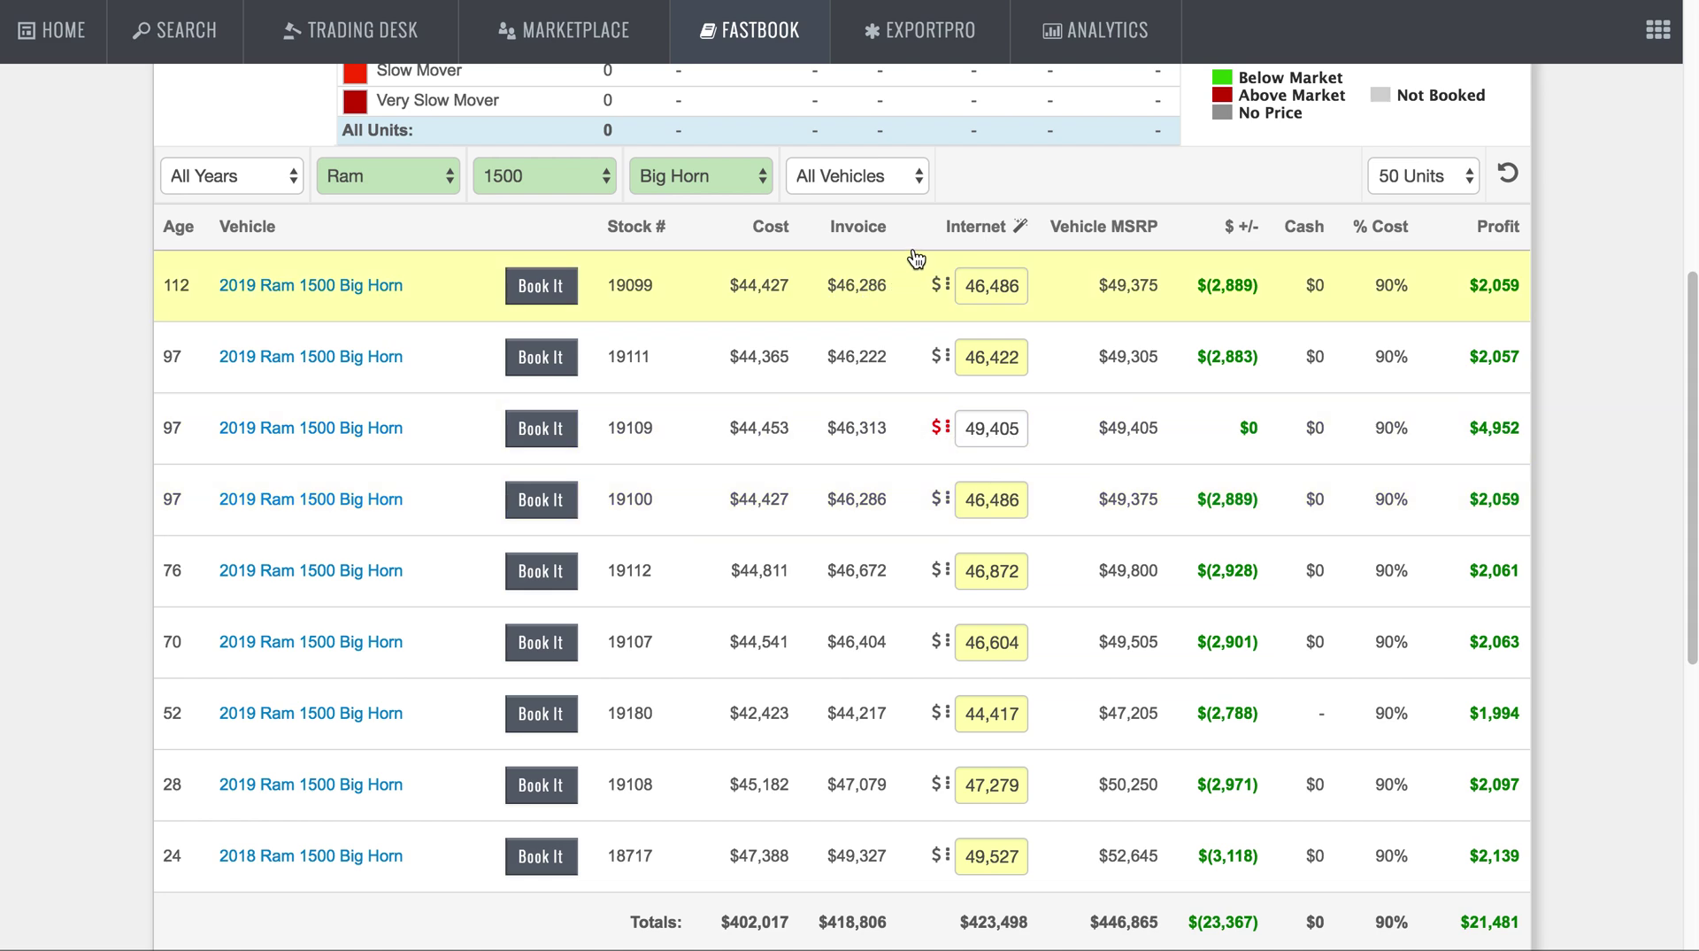
pyautogui.moveTo(946, 294)
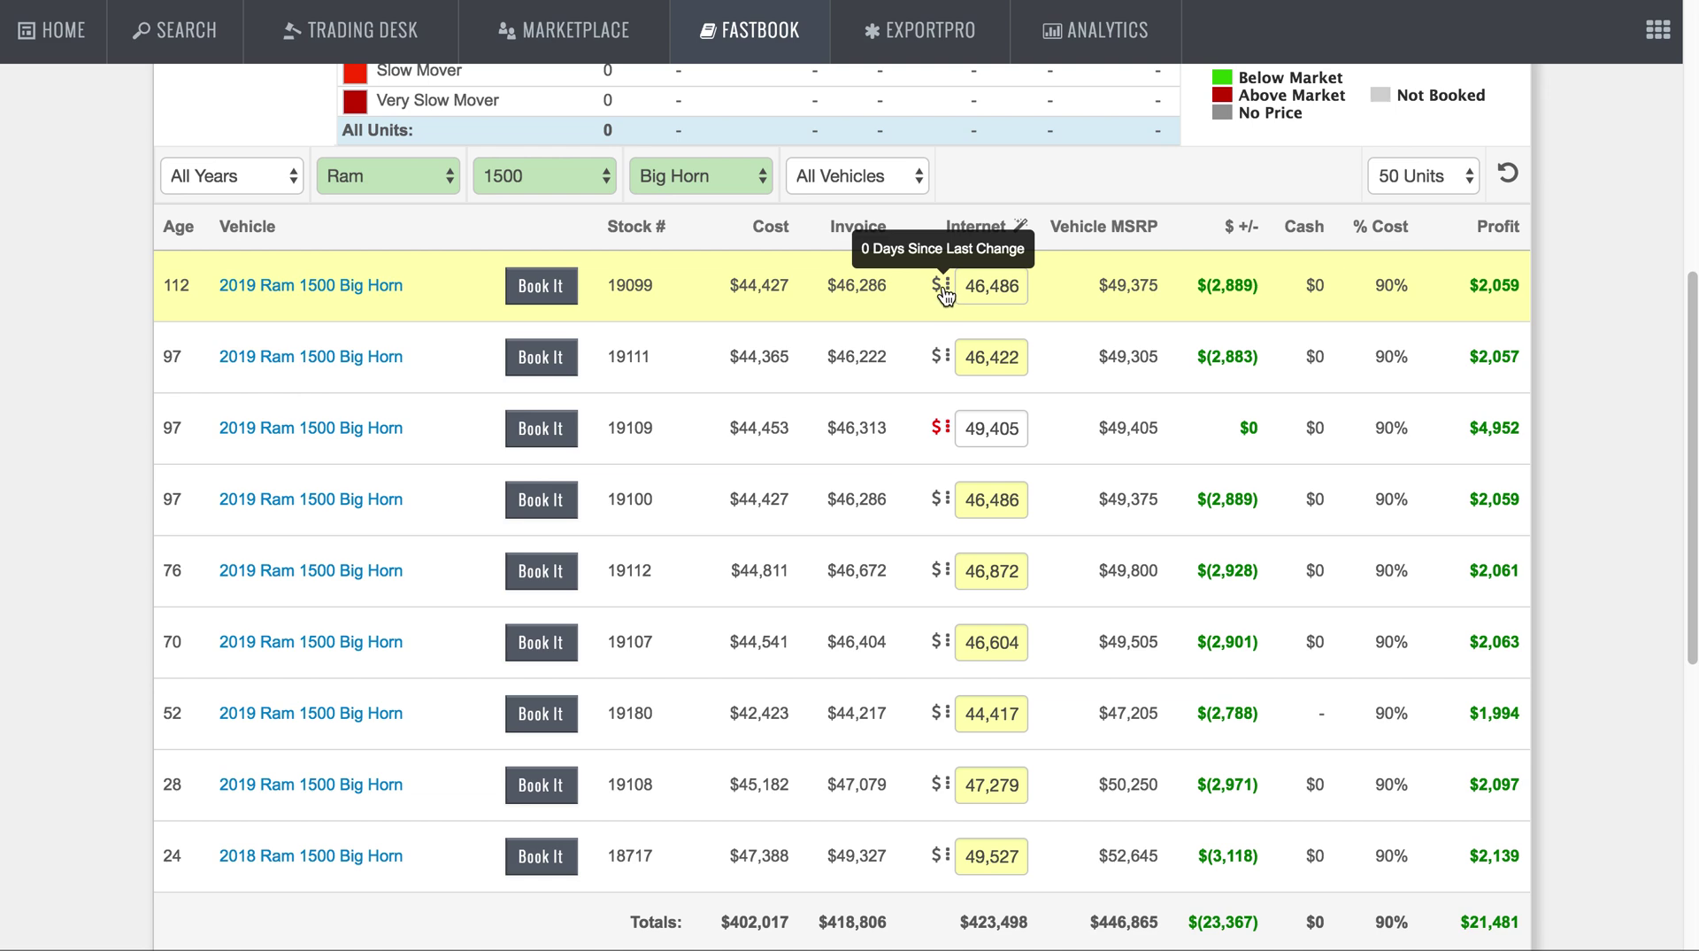
pyautogui.moveTo(937, 432)
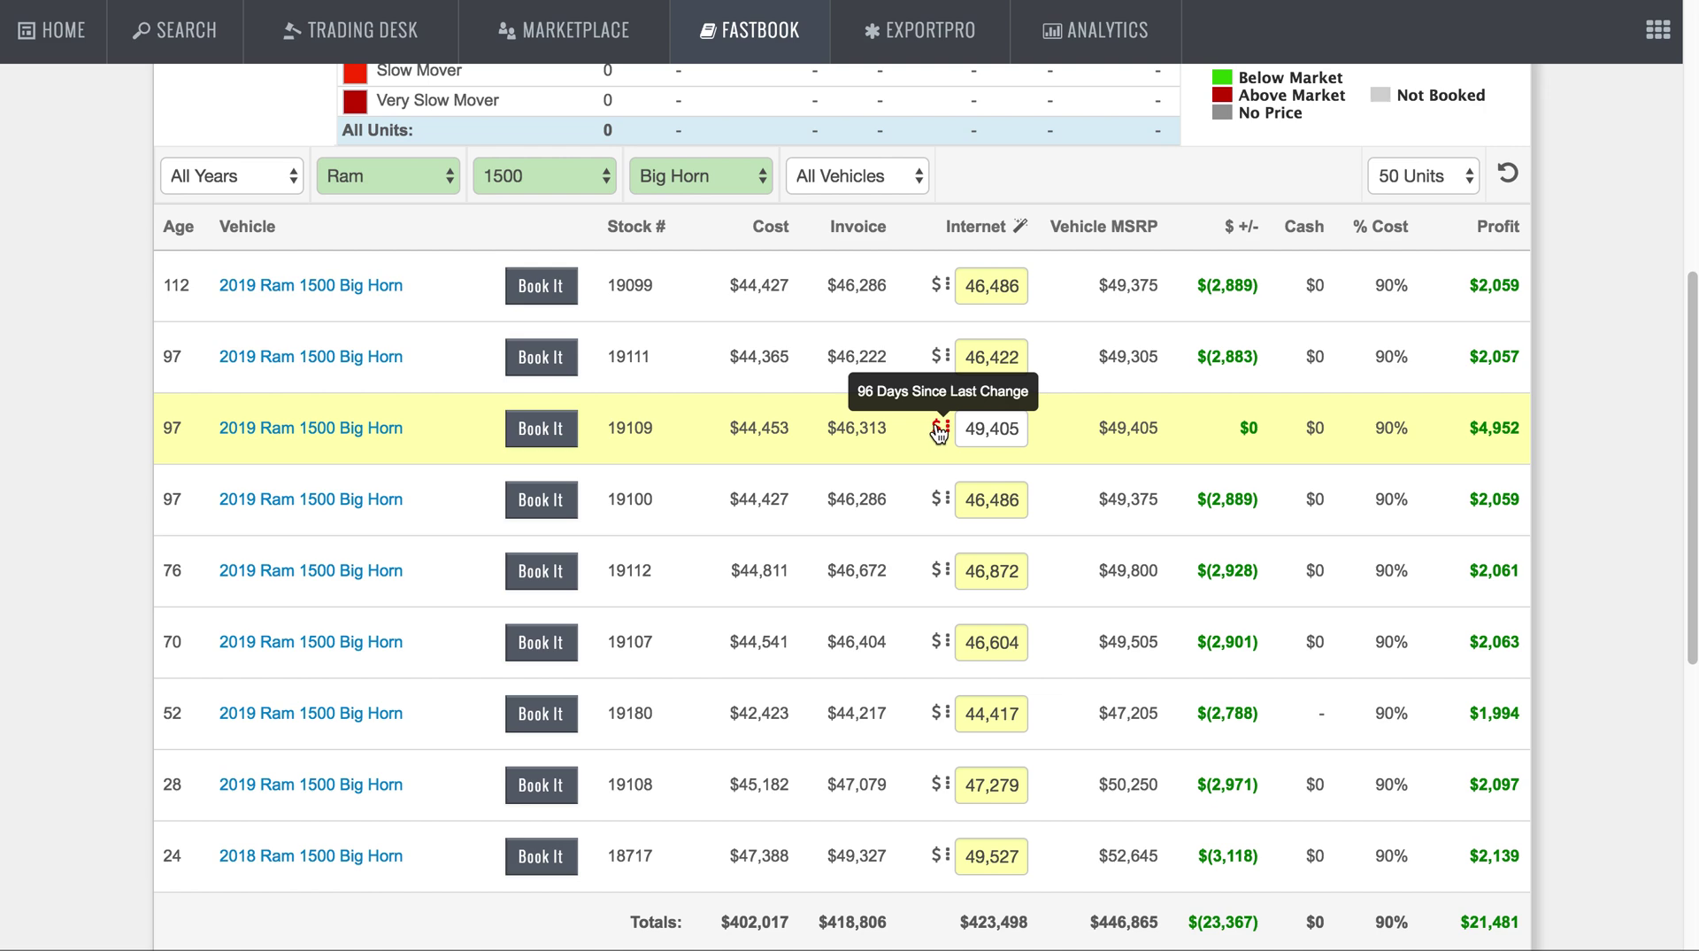
pyautogui.scroll(-2, 939, 432)
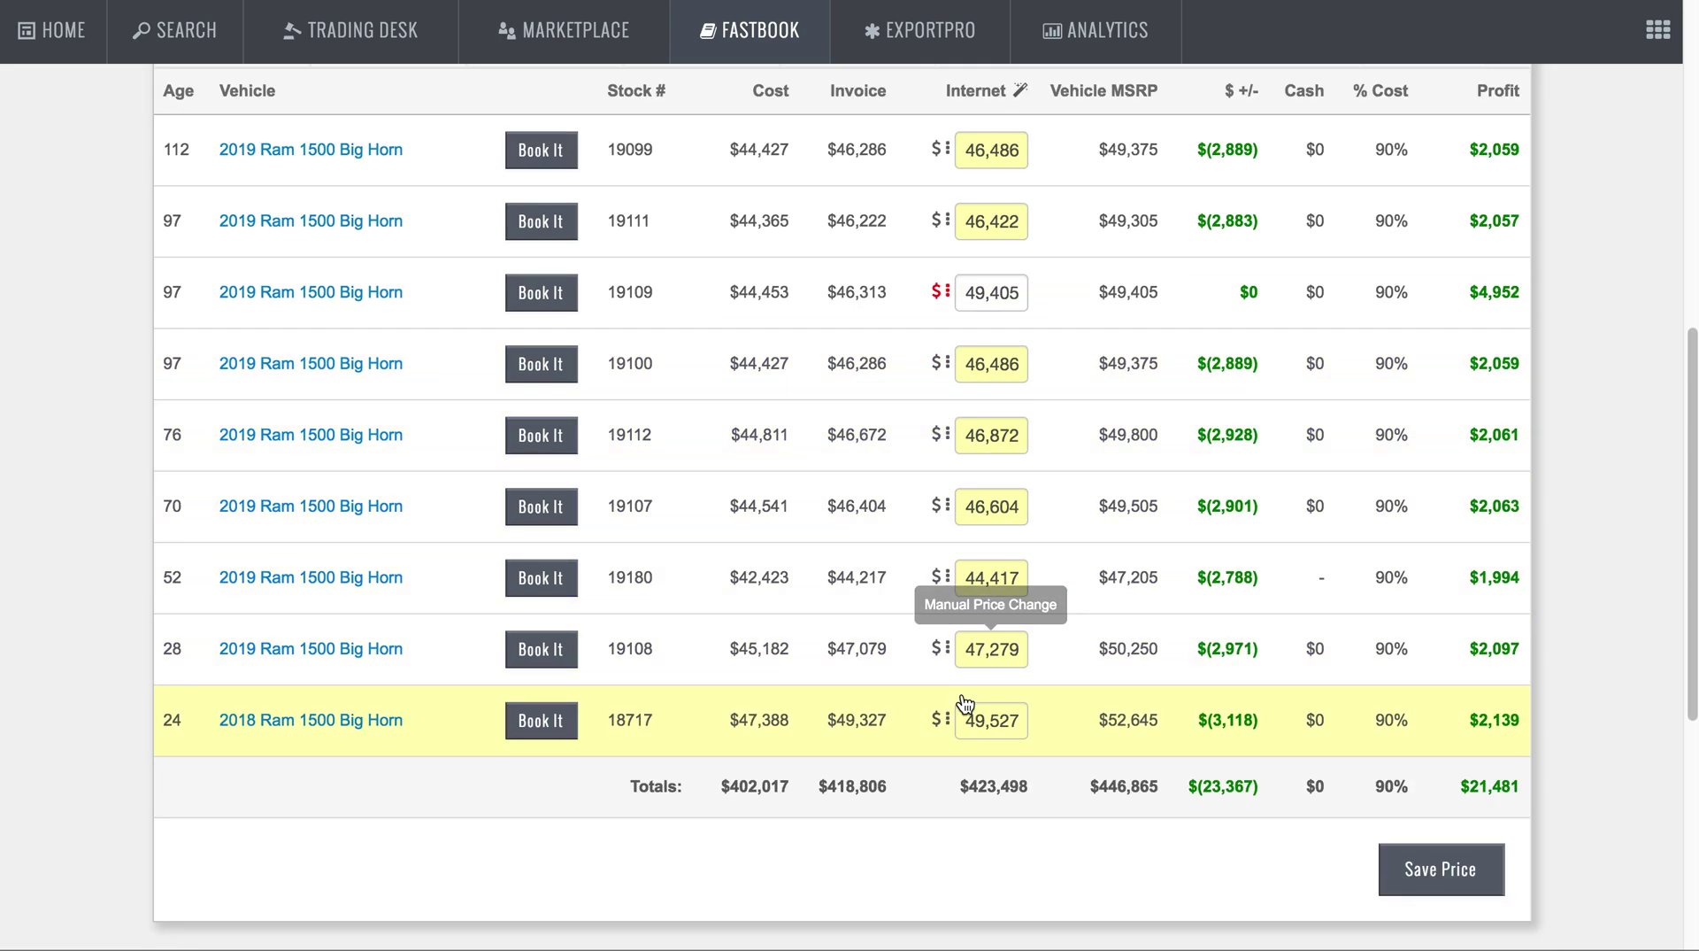
pyautogui.moveTo(956, 722)
pyautogui.scroll(5, 956, 721)
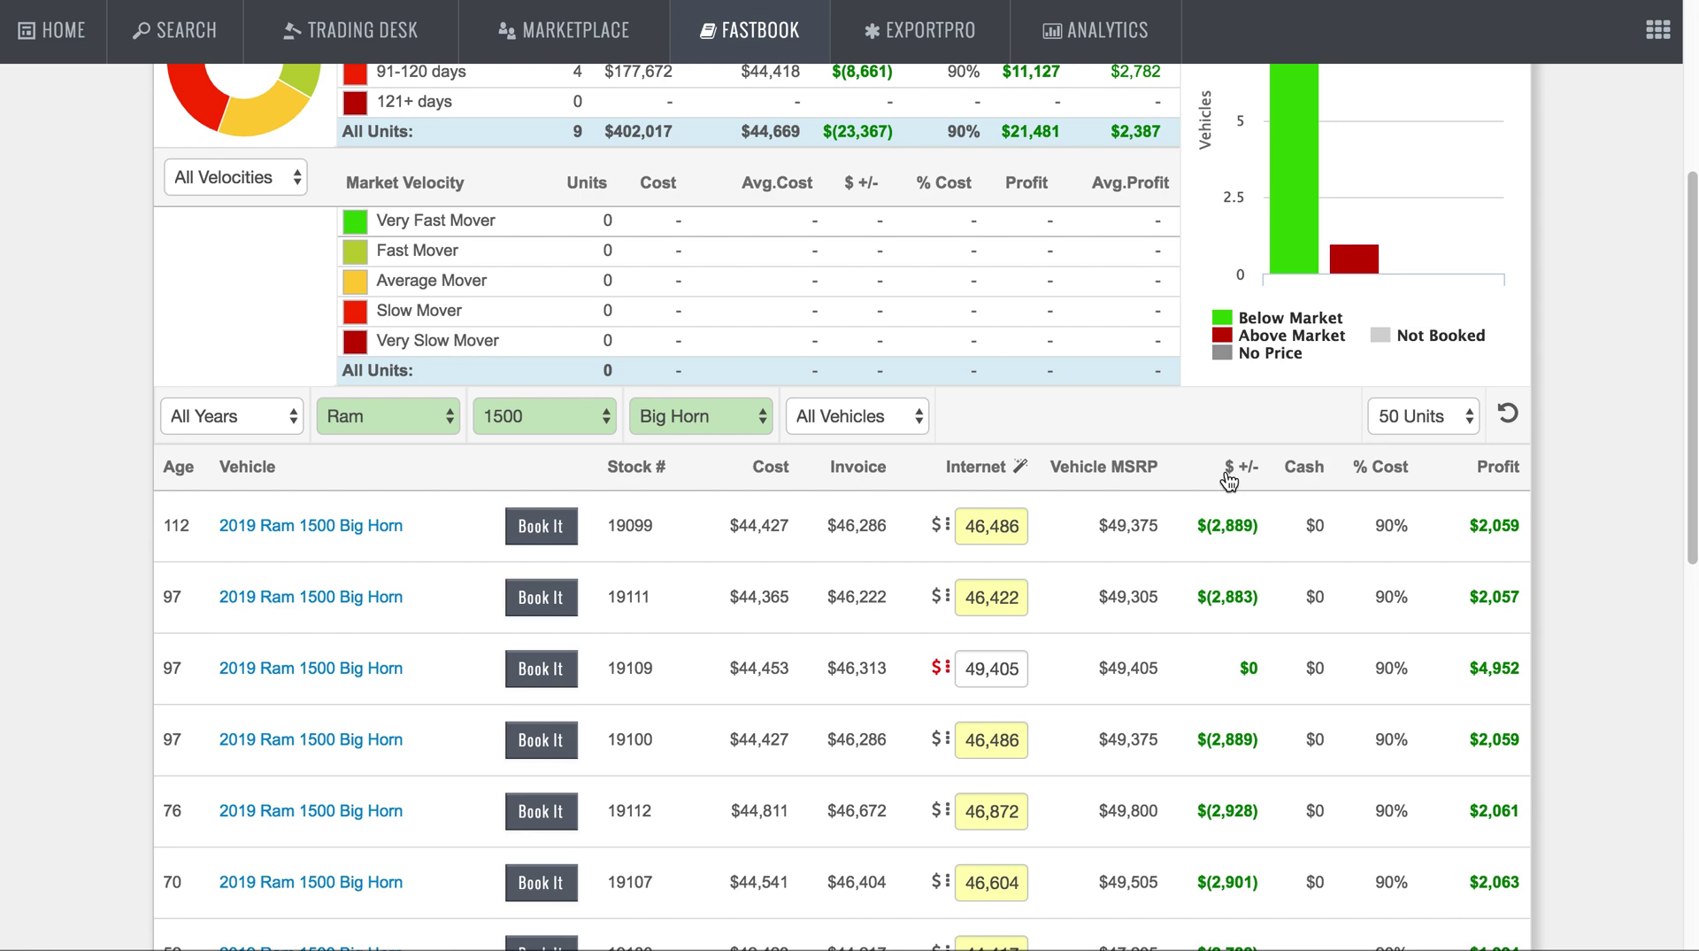
# Step: Open the Pricing Tool defaults under the FastBook settings of the account
pyautogui.click(1608, 30)
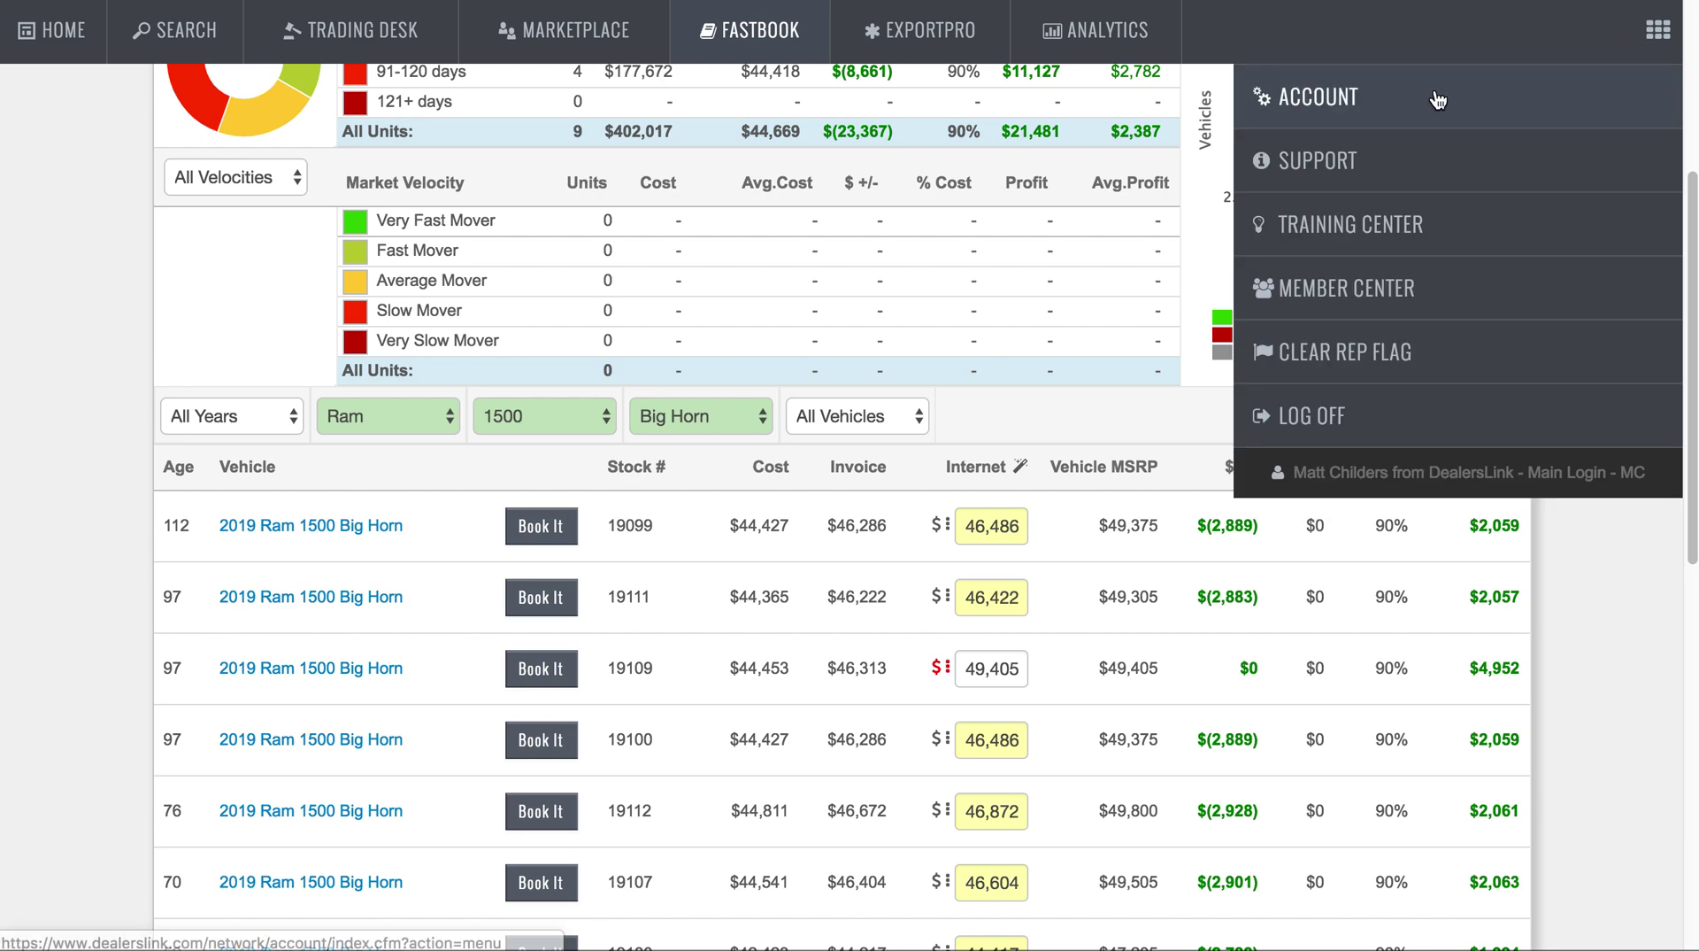
pyautogui.click(1328, 98)
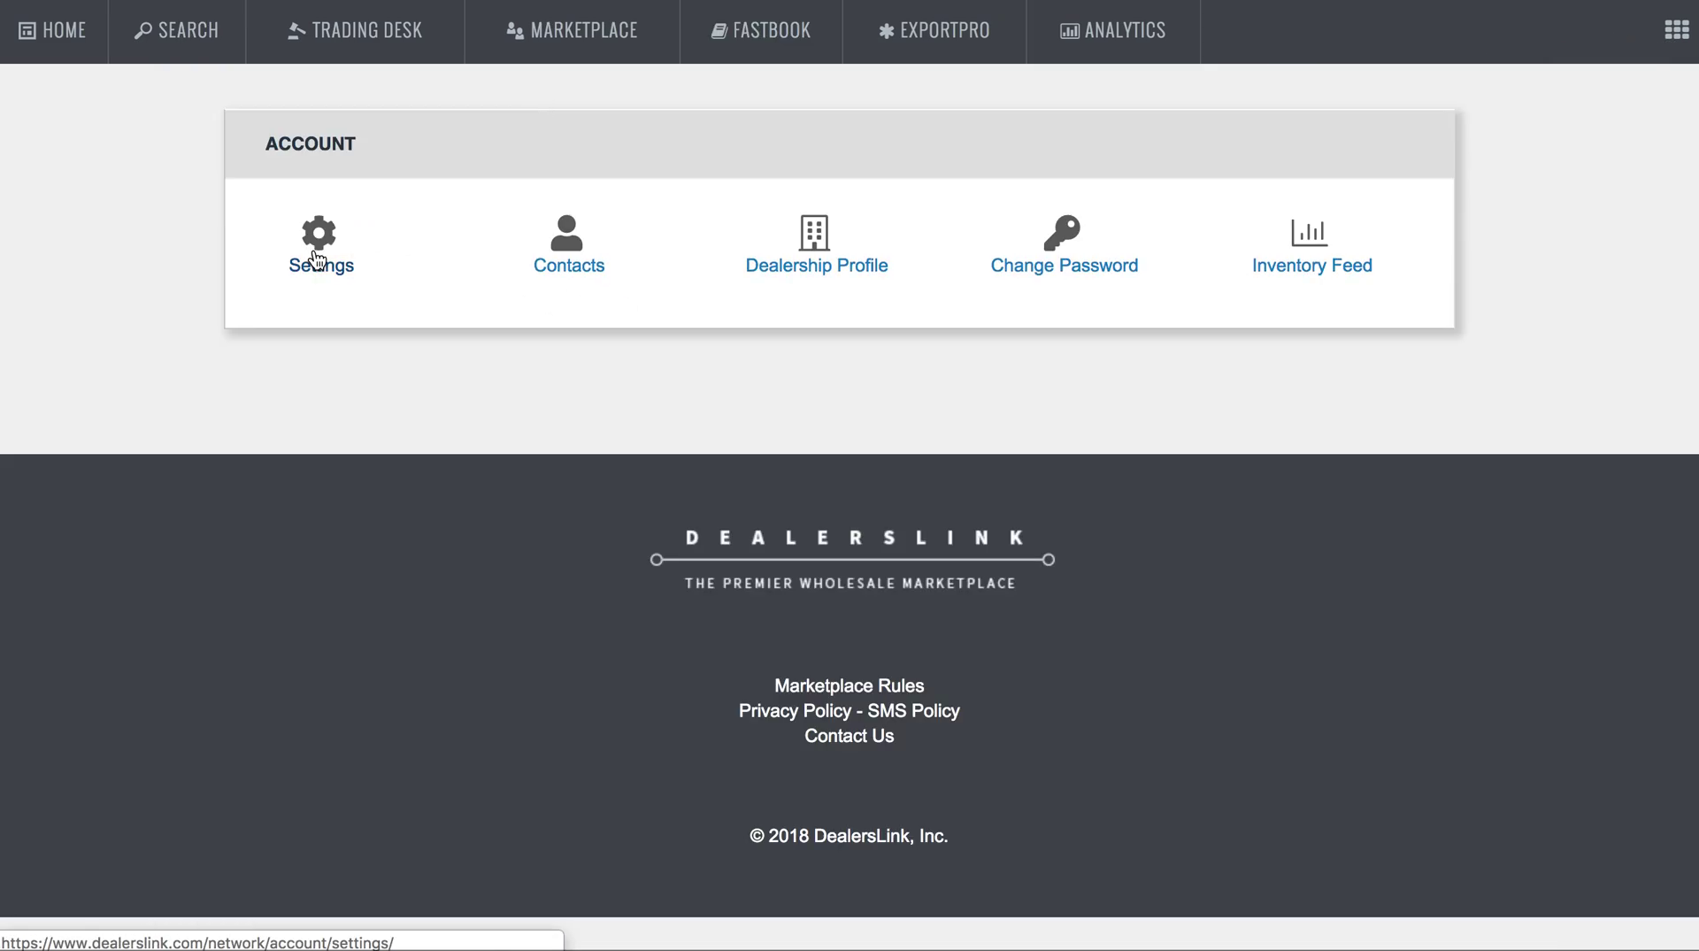
pyautogui.click(317, 259)
pyautogui.click(345, 694)
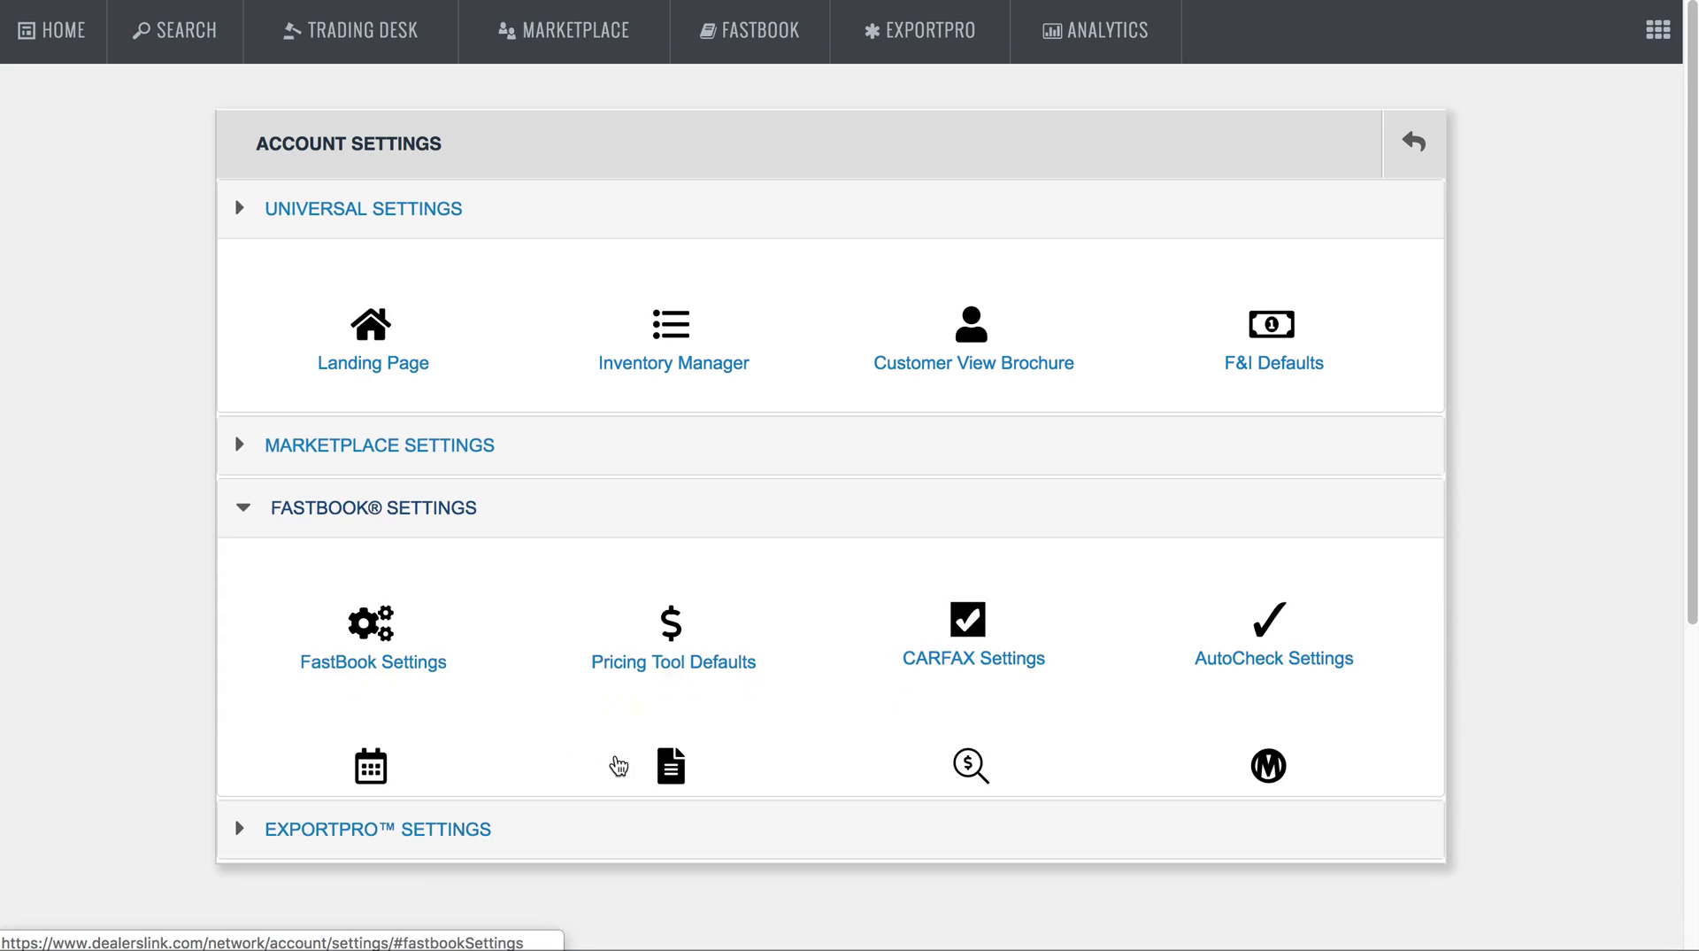
pyautogui.click(385, 628)
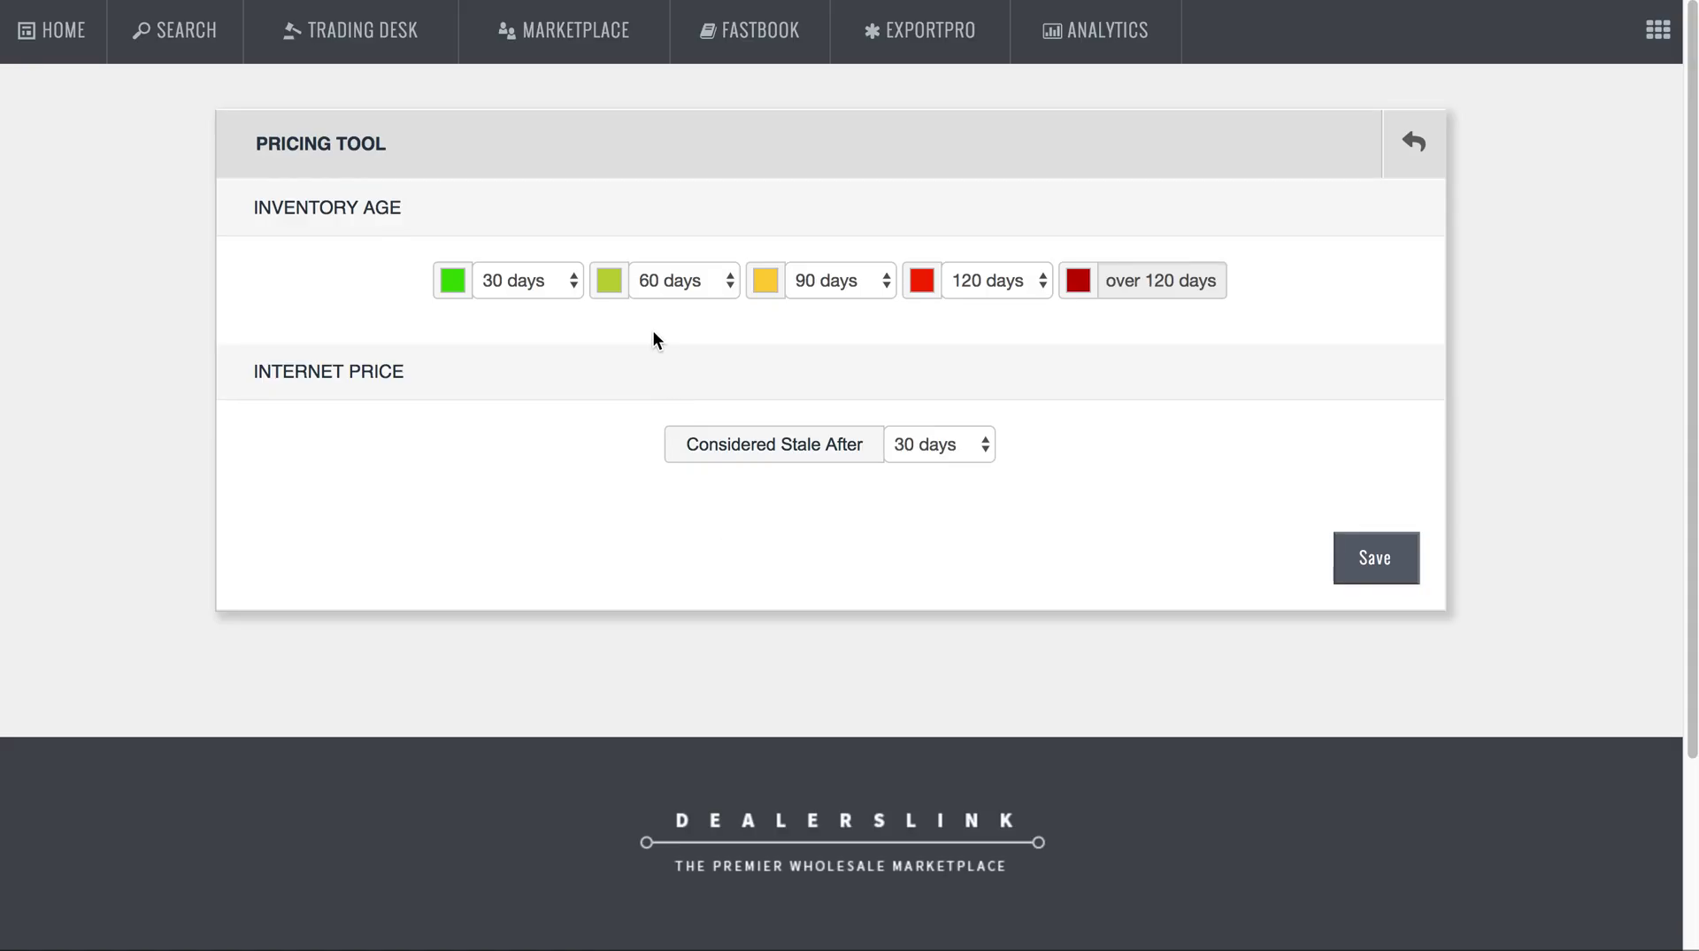
# Step: Set the first four inventory age ranges to 15, 30, 45 and 60 days
pyautogui.click(553, 283)
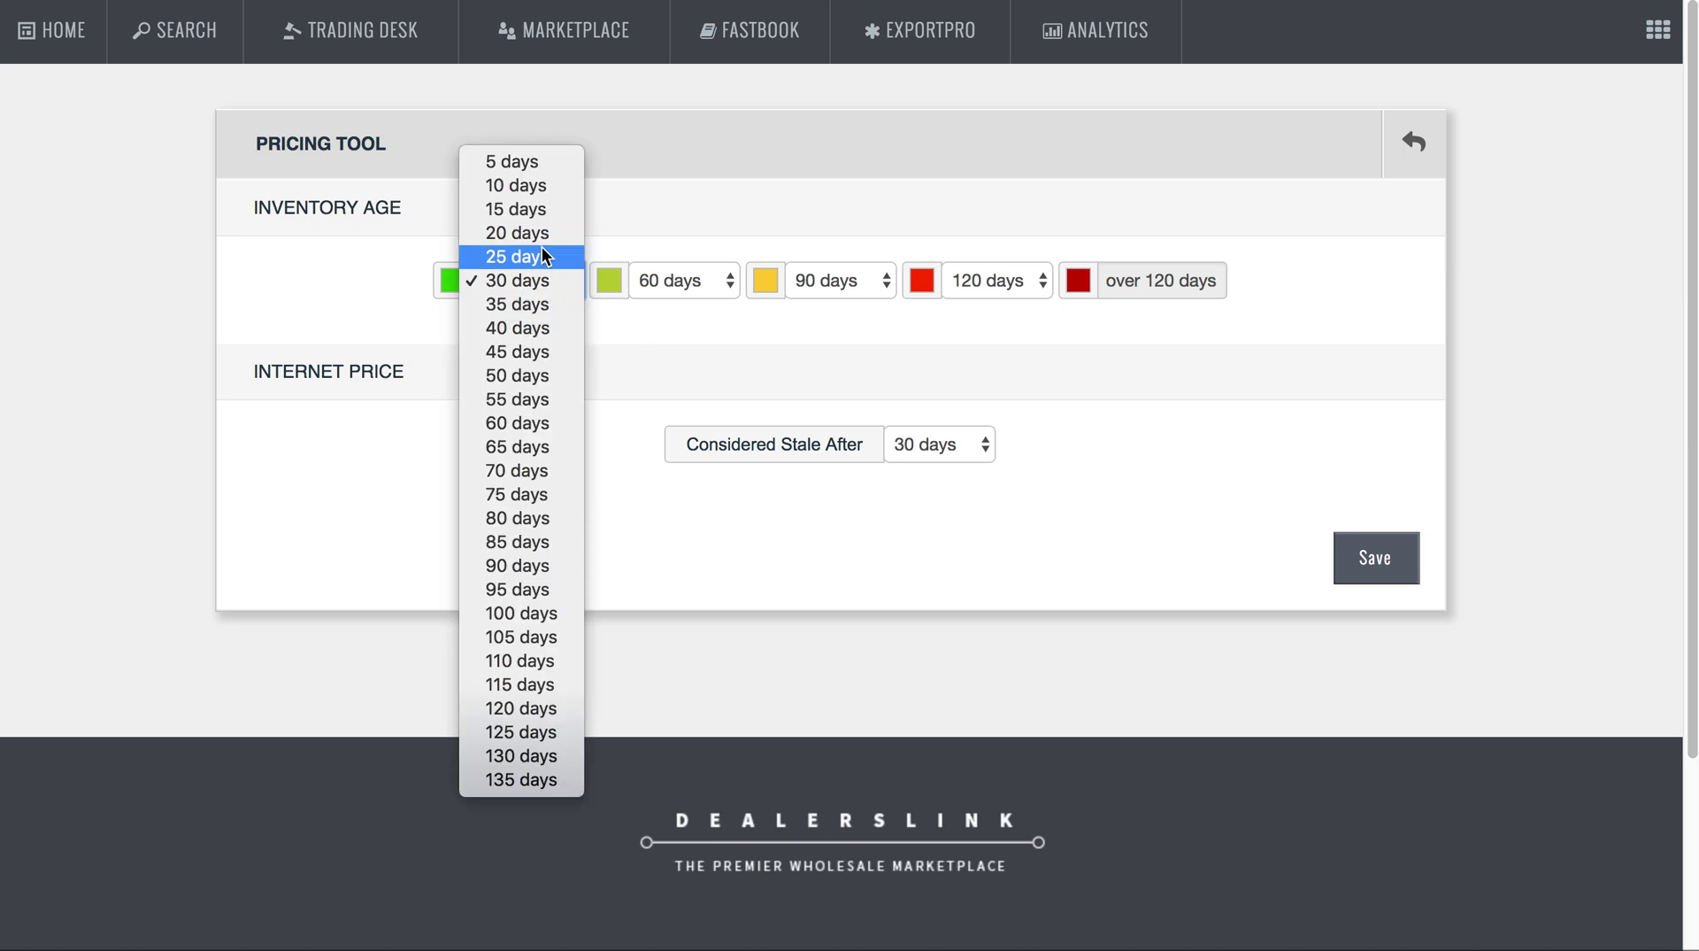
pyautogui.click(528, 208)
pyautogui.click(688, 285)
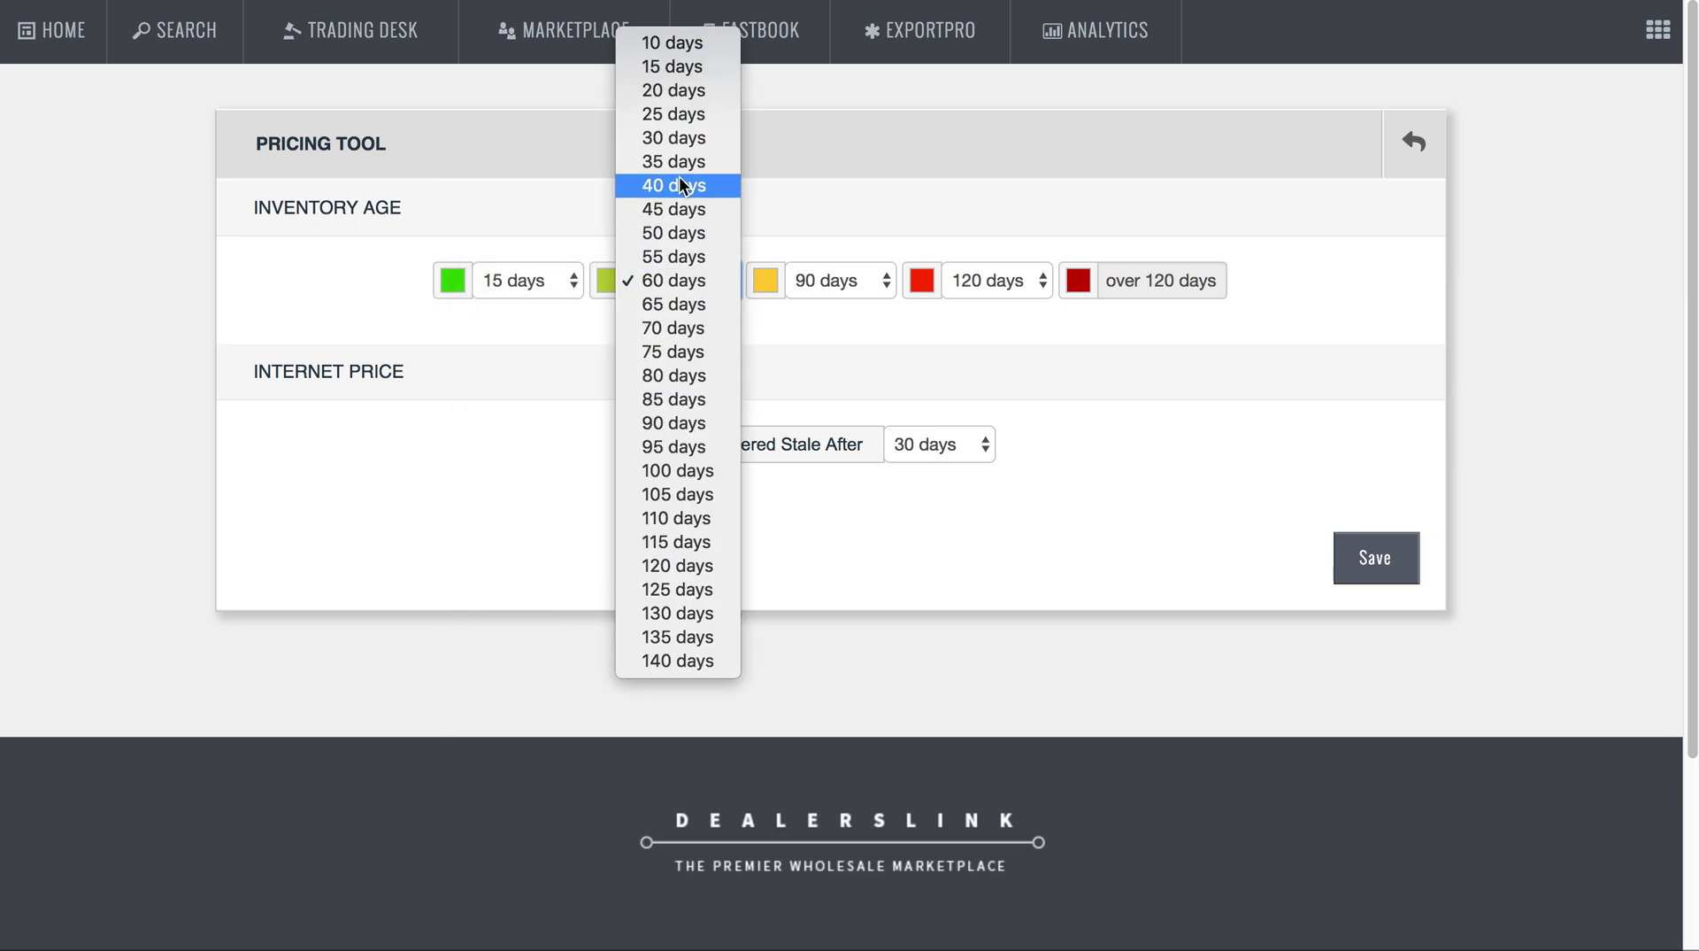
pyautogui.click(676, 138)
pyautogui.click(864, 276)
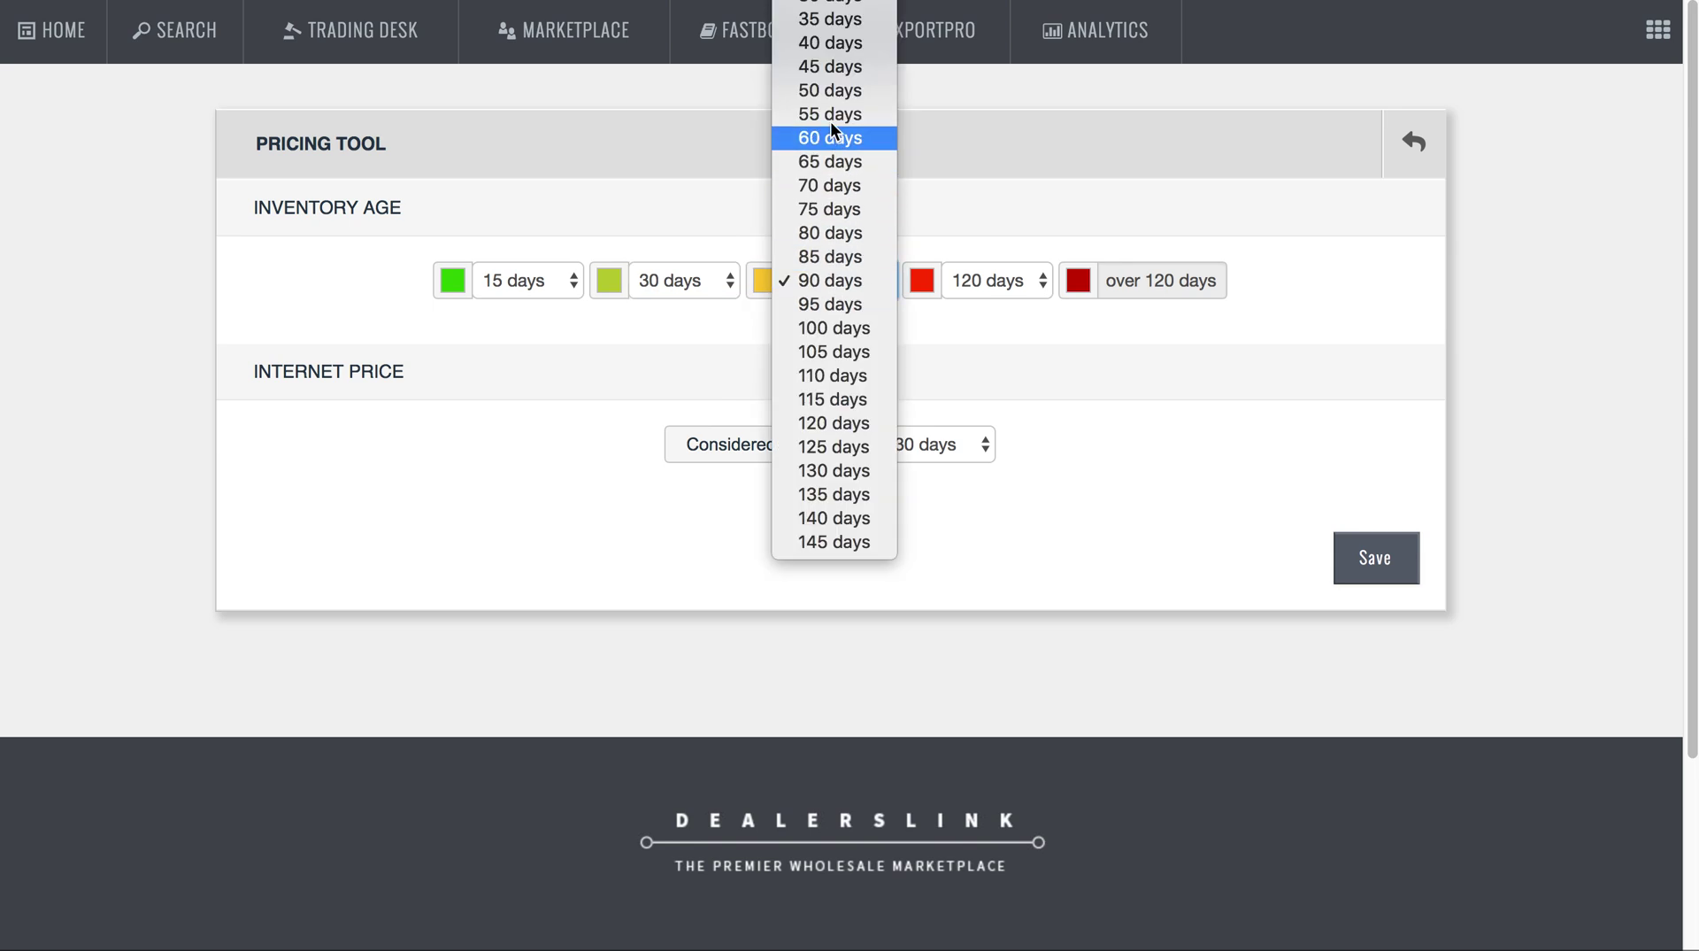
pyautogui.click(823, 68)
pyautogui.click(995, 282)
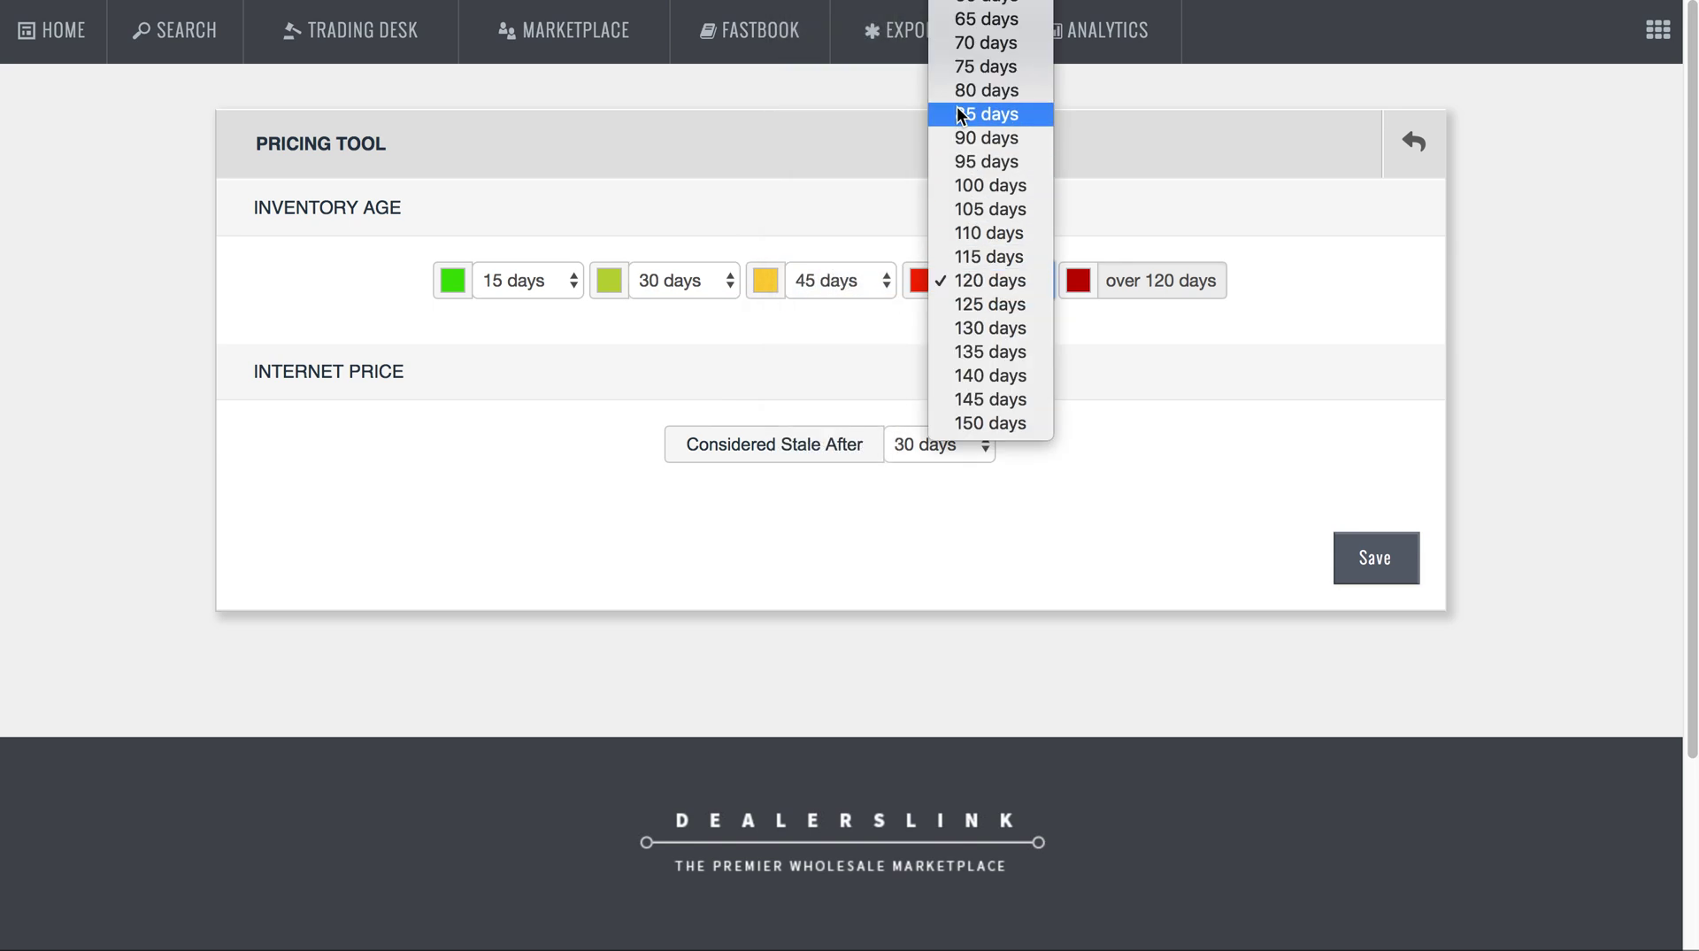
pyautogui.click(986, 10)
pyautogui.click(1032, 291)
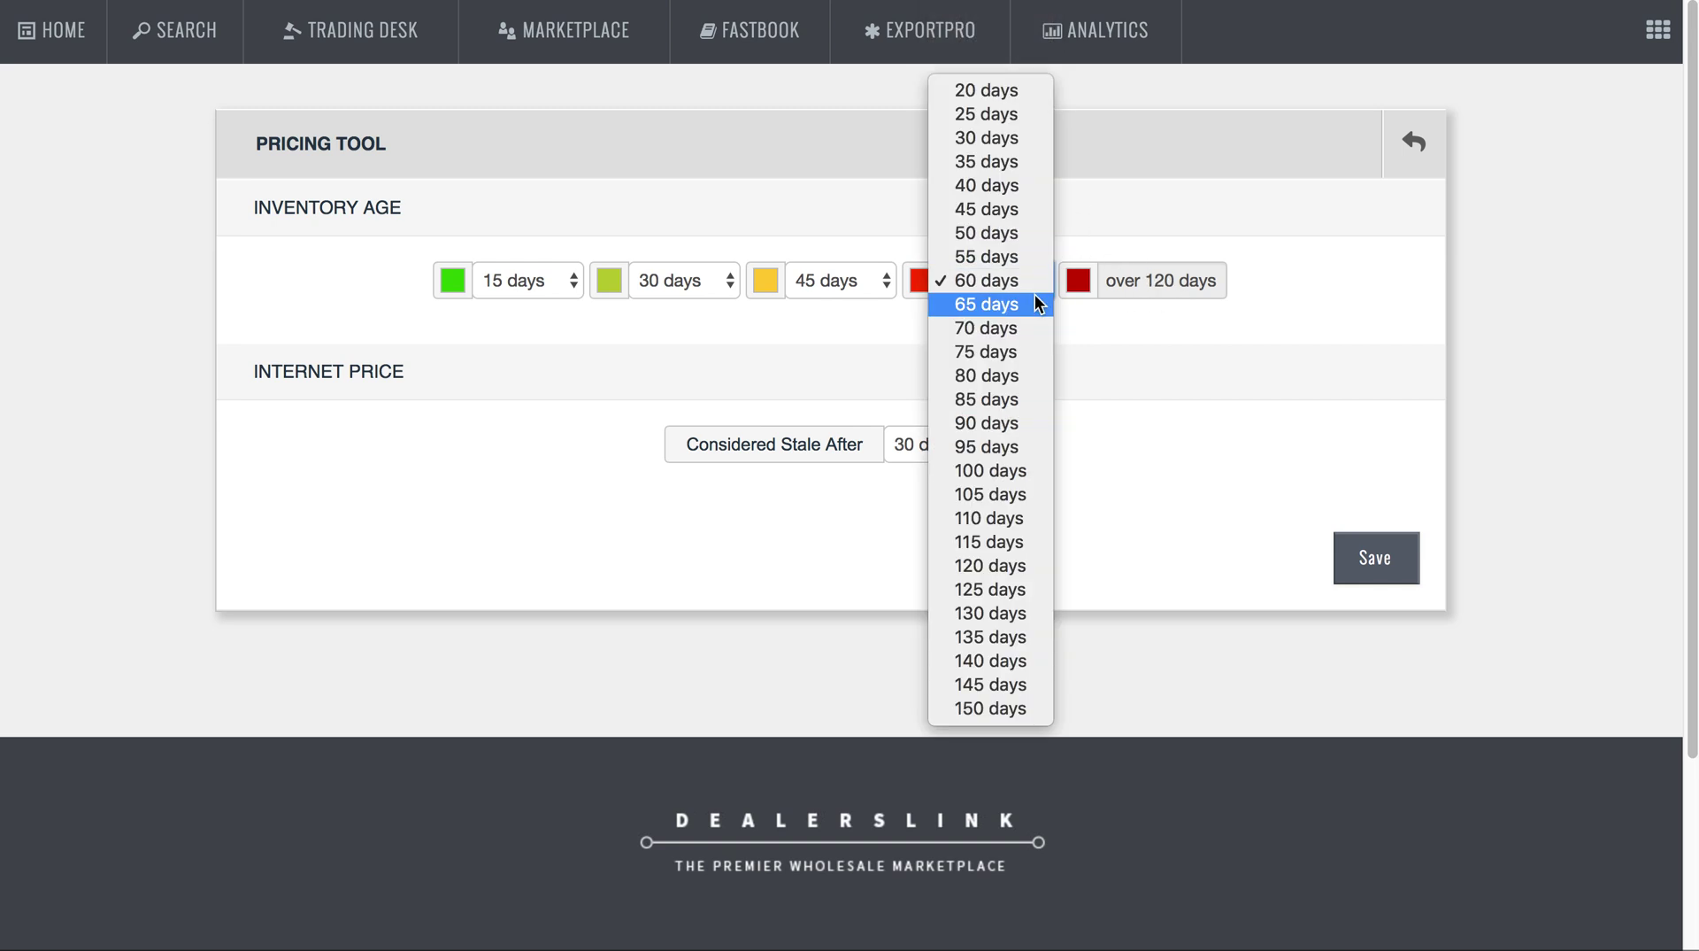
pyautogui.click(1023, 285)
pyautogui.moveTo(1166, 306); pyautogui.dragTo(1172, 284)
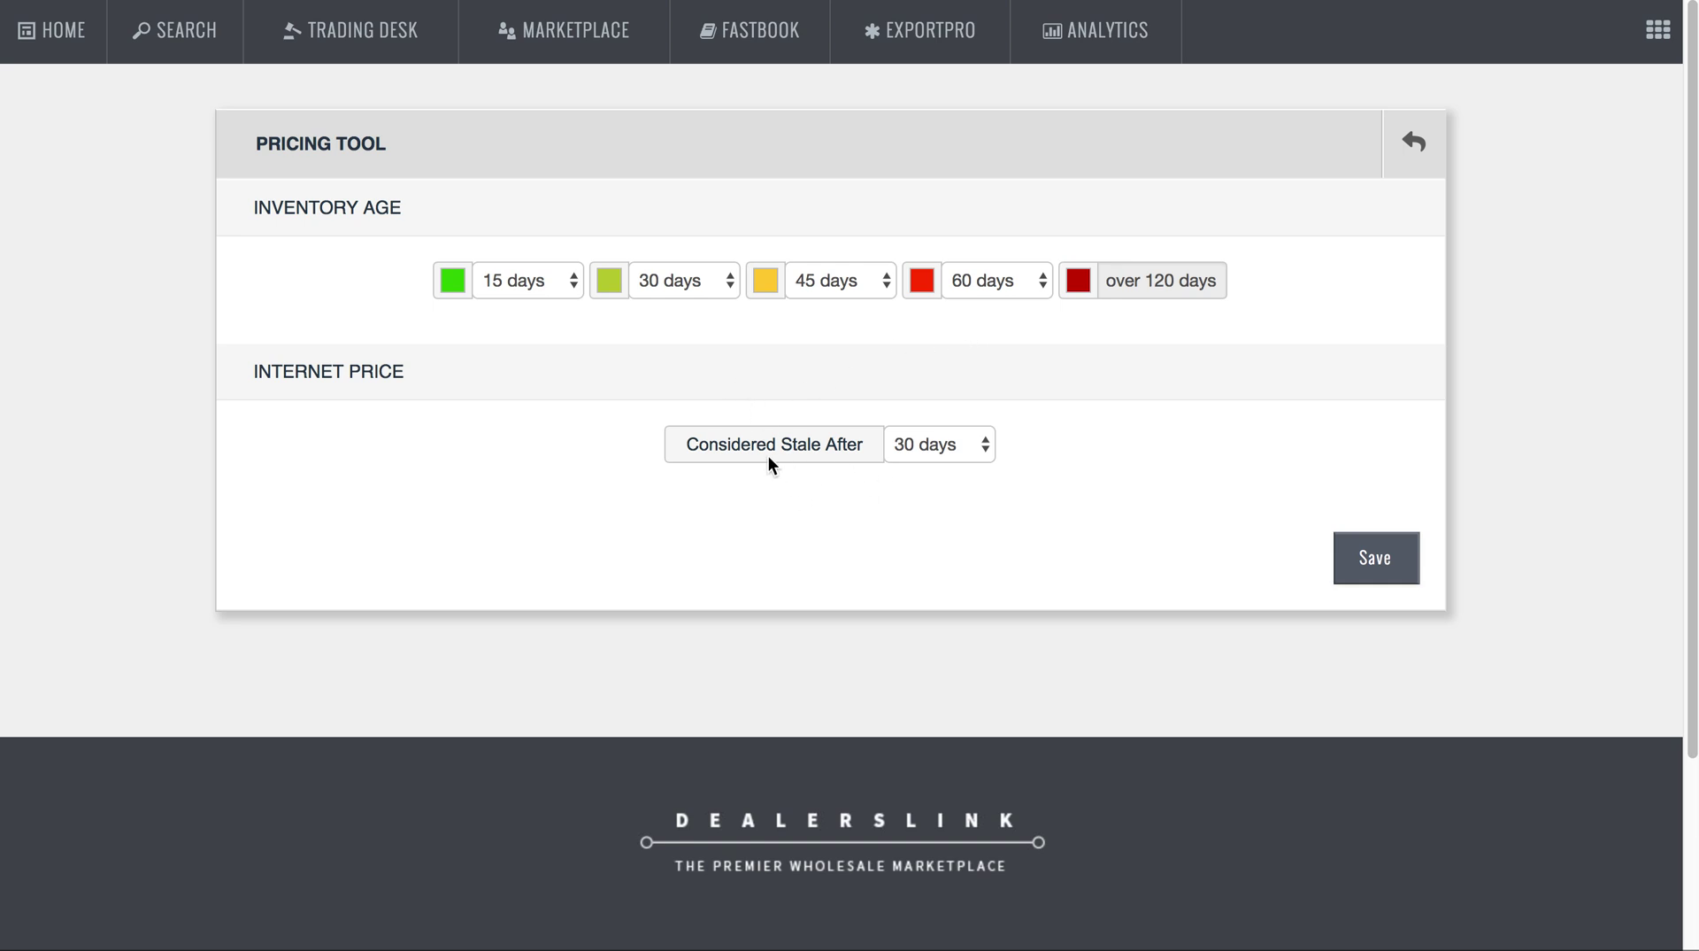
pyautogui.click(912, 445)
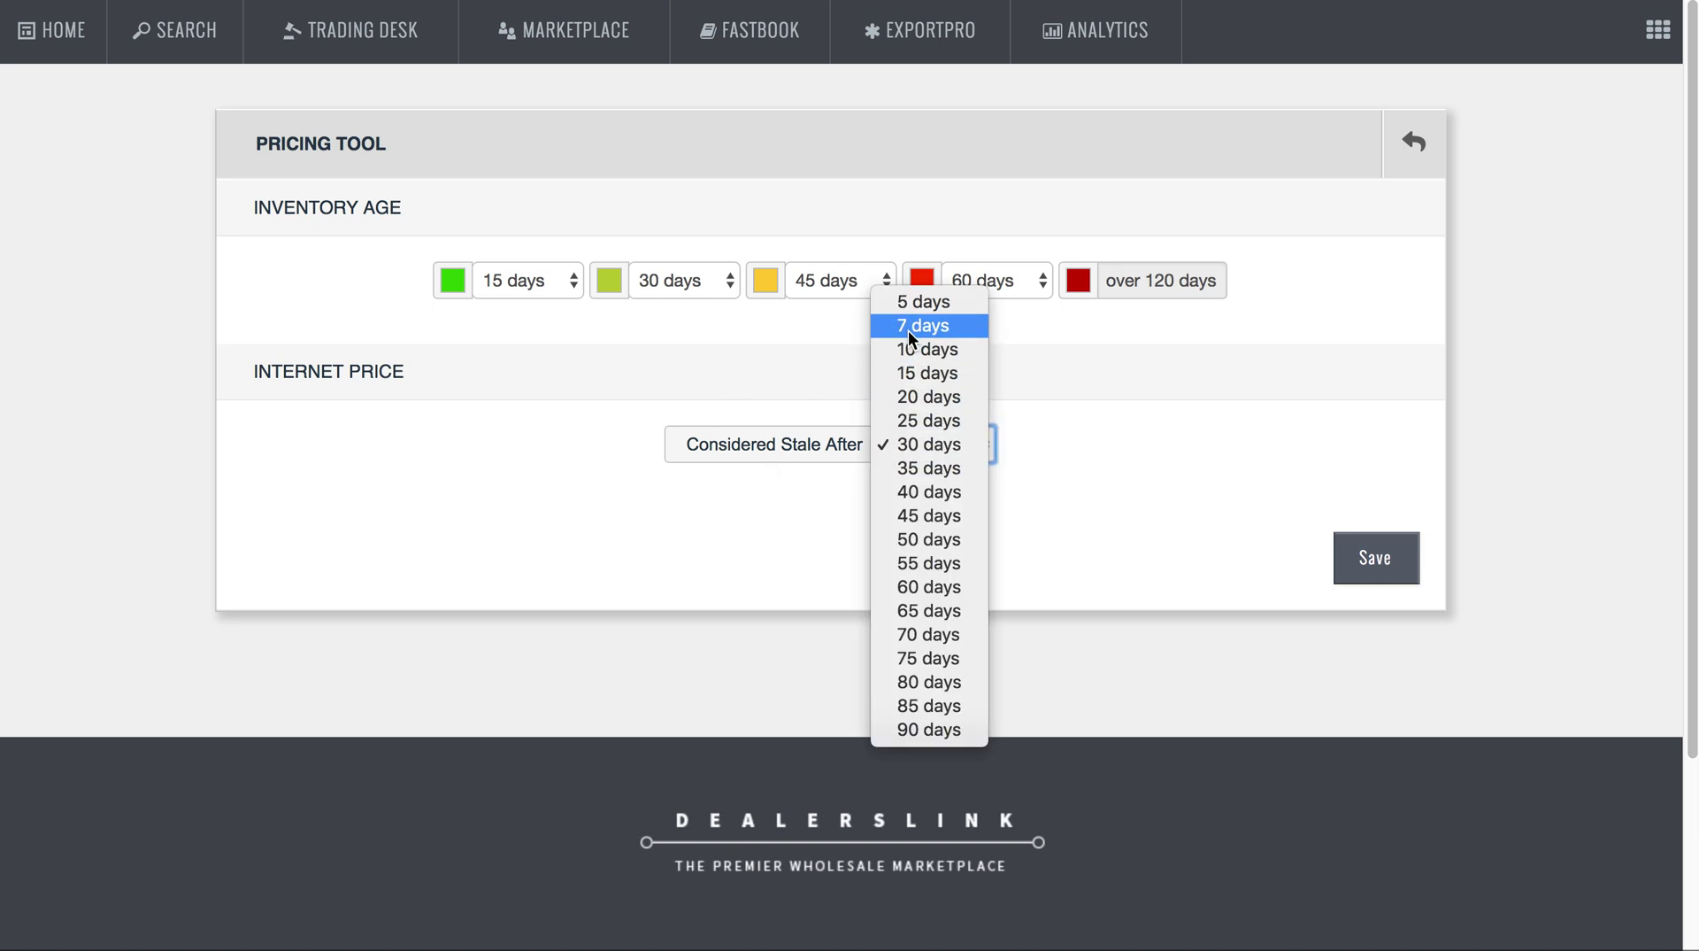
pyautogui.click(912, 326)
pyautogui.click(947, 447)
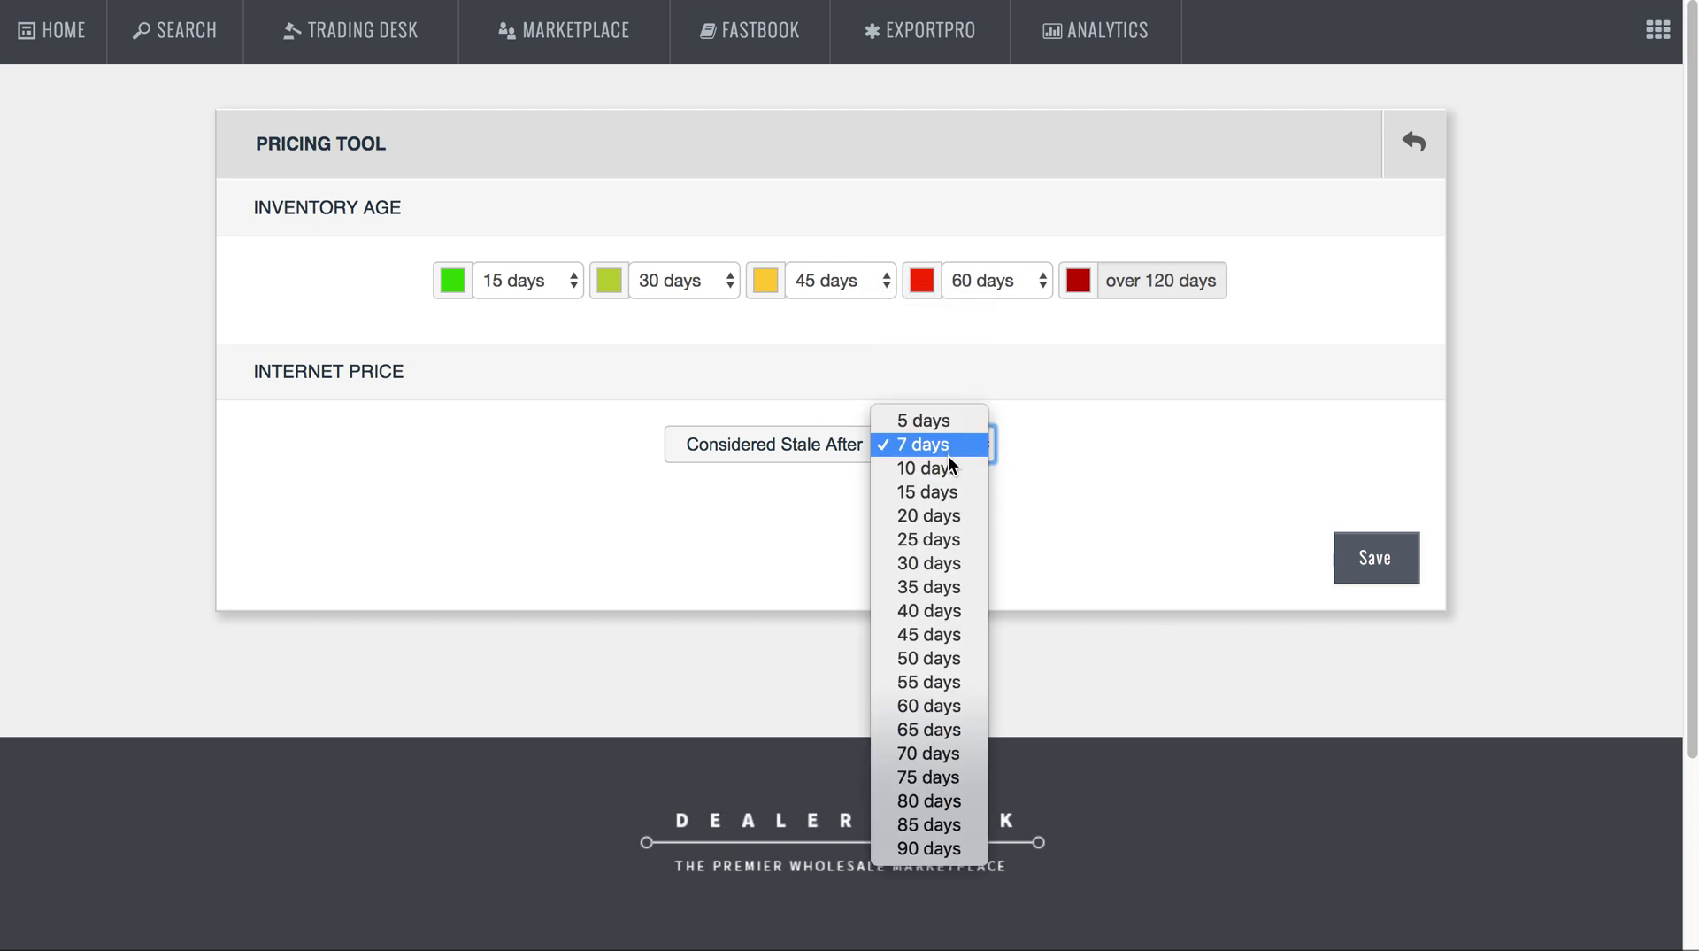
pyautogui.click(945, 563)
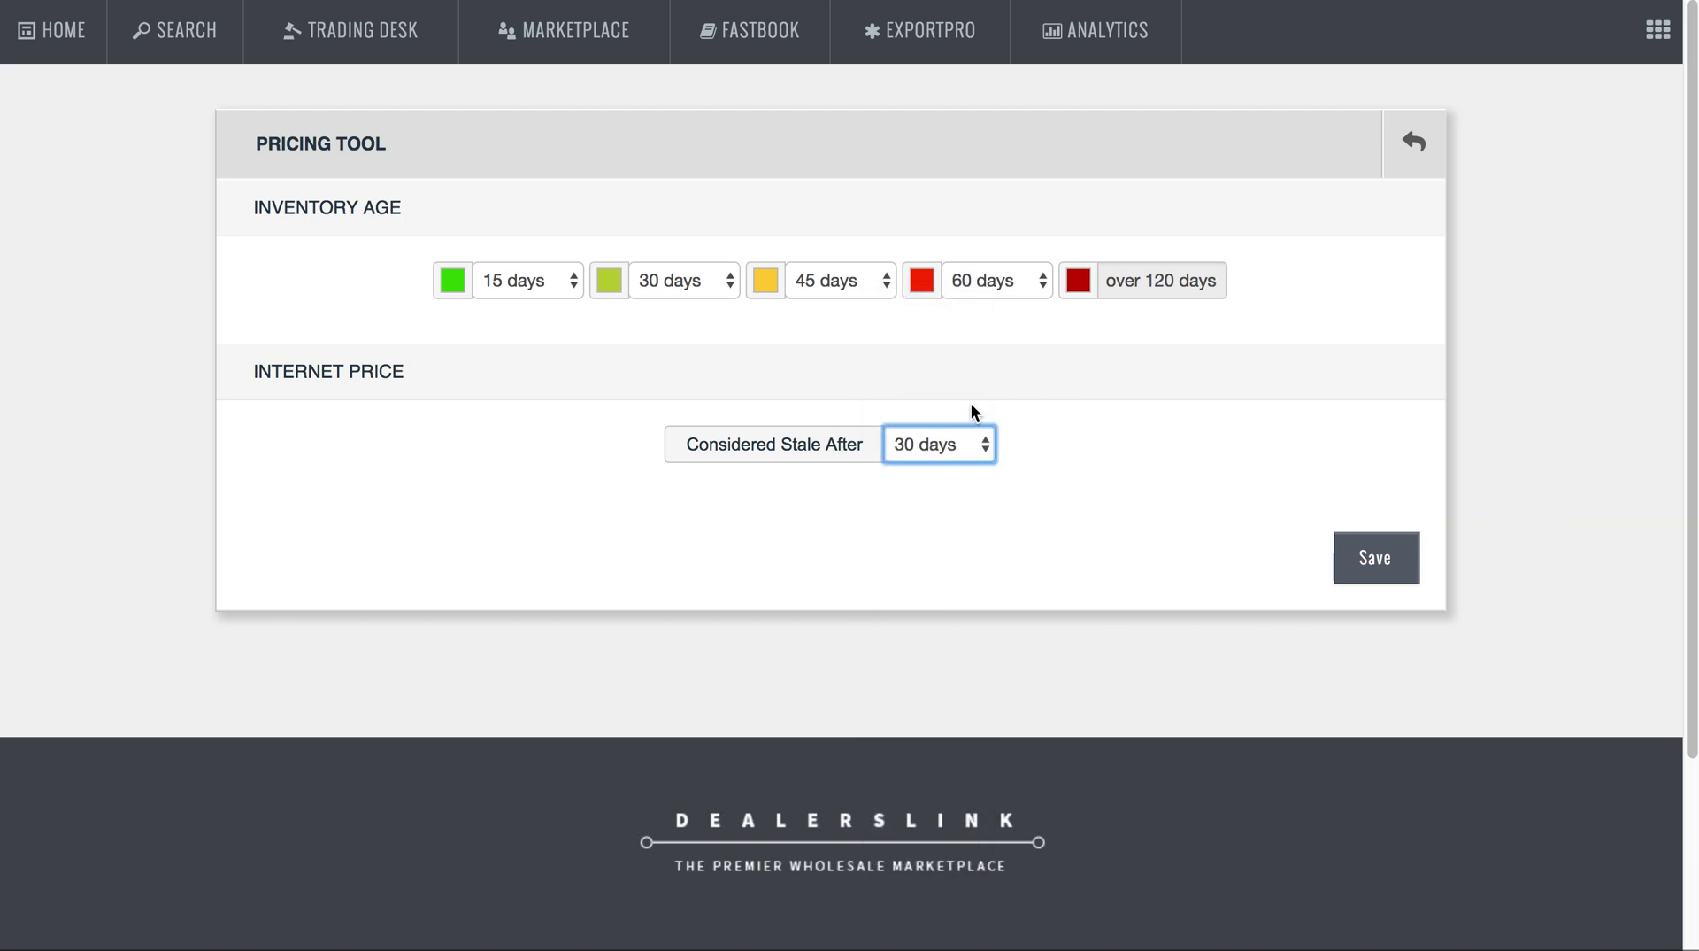
# Step: Set Internet prices as considered stale after 15 days and save the Pricing Tool defaults
pyautogui.click(970, 442)
pyautogui.click(952, 372)
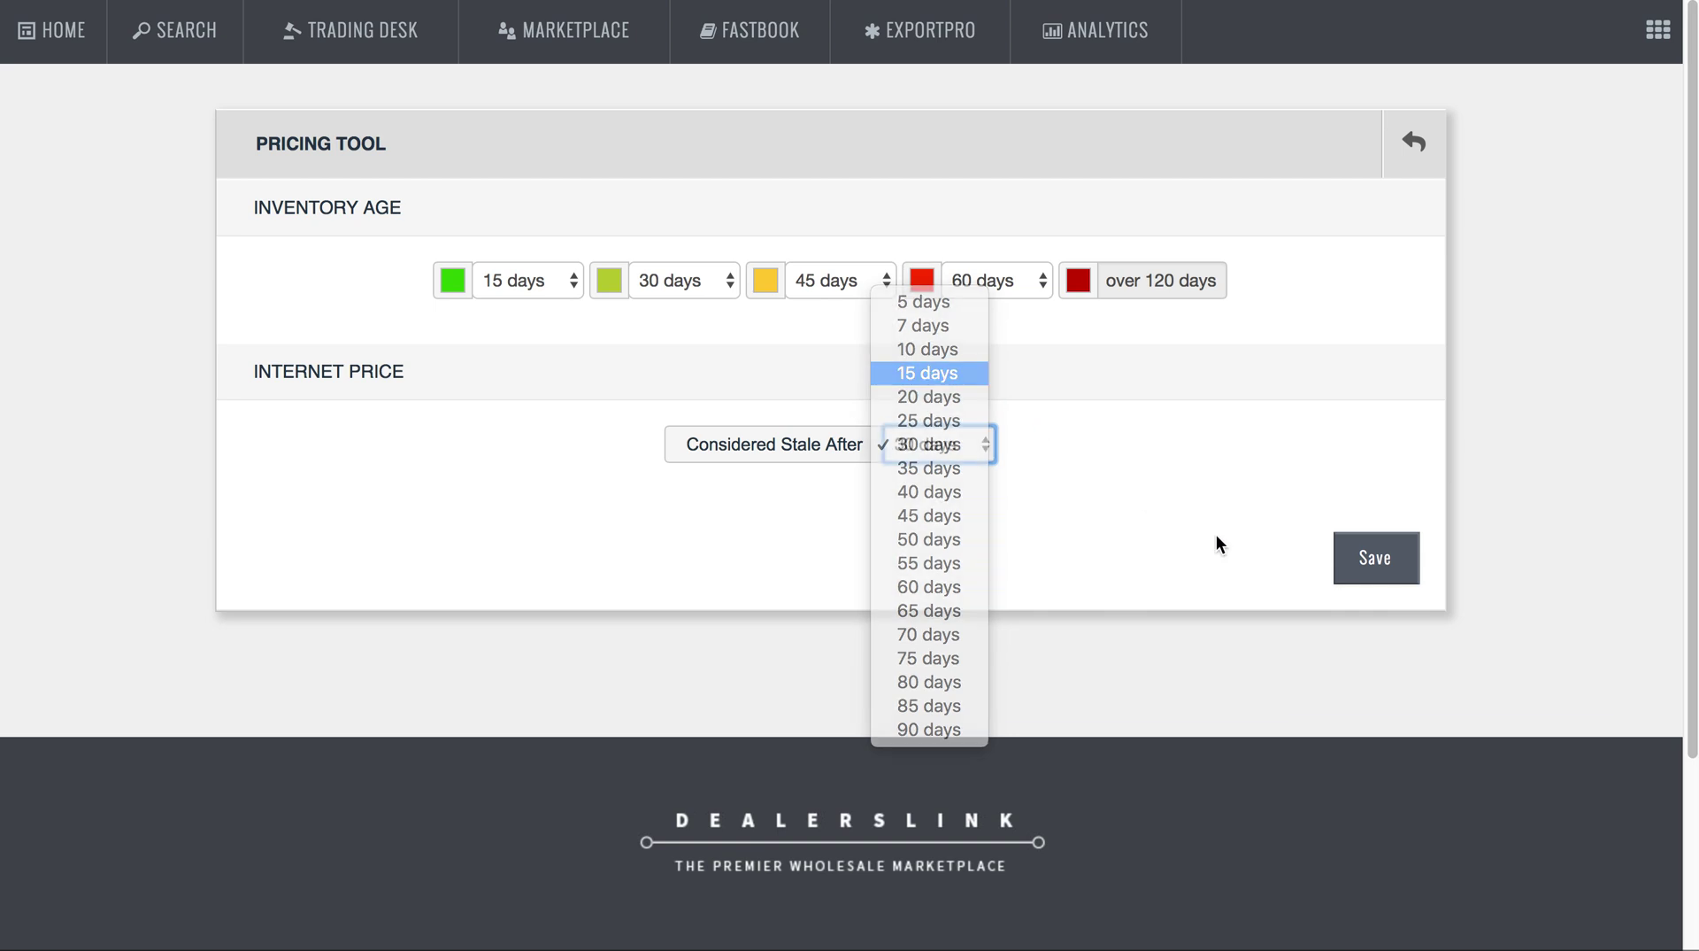
pyautogui.click(1389, 544)
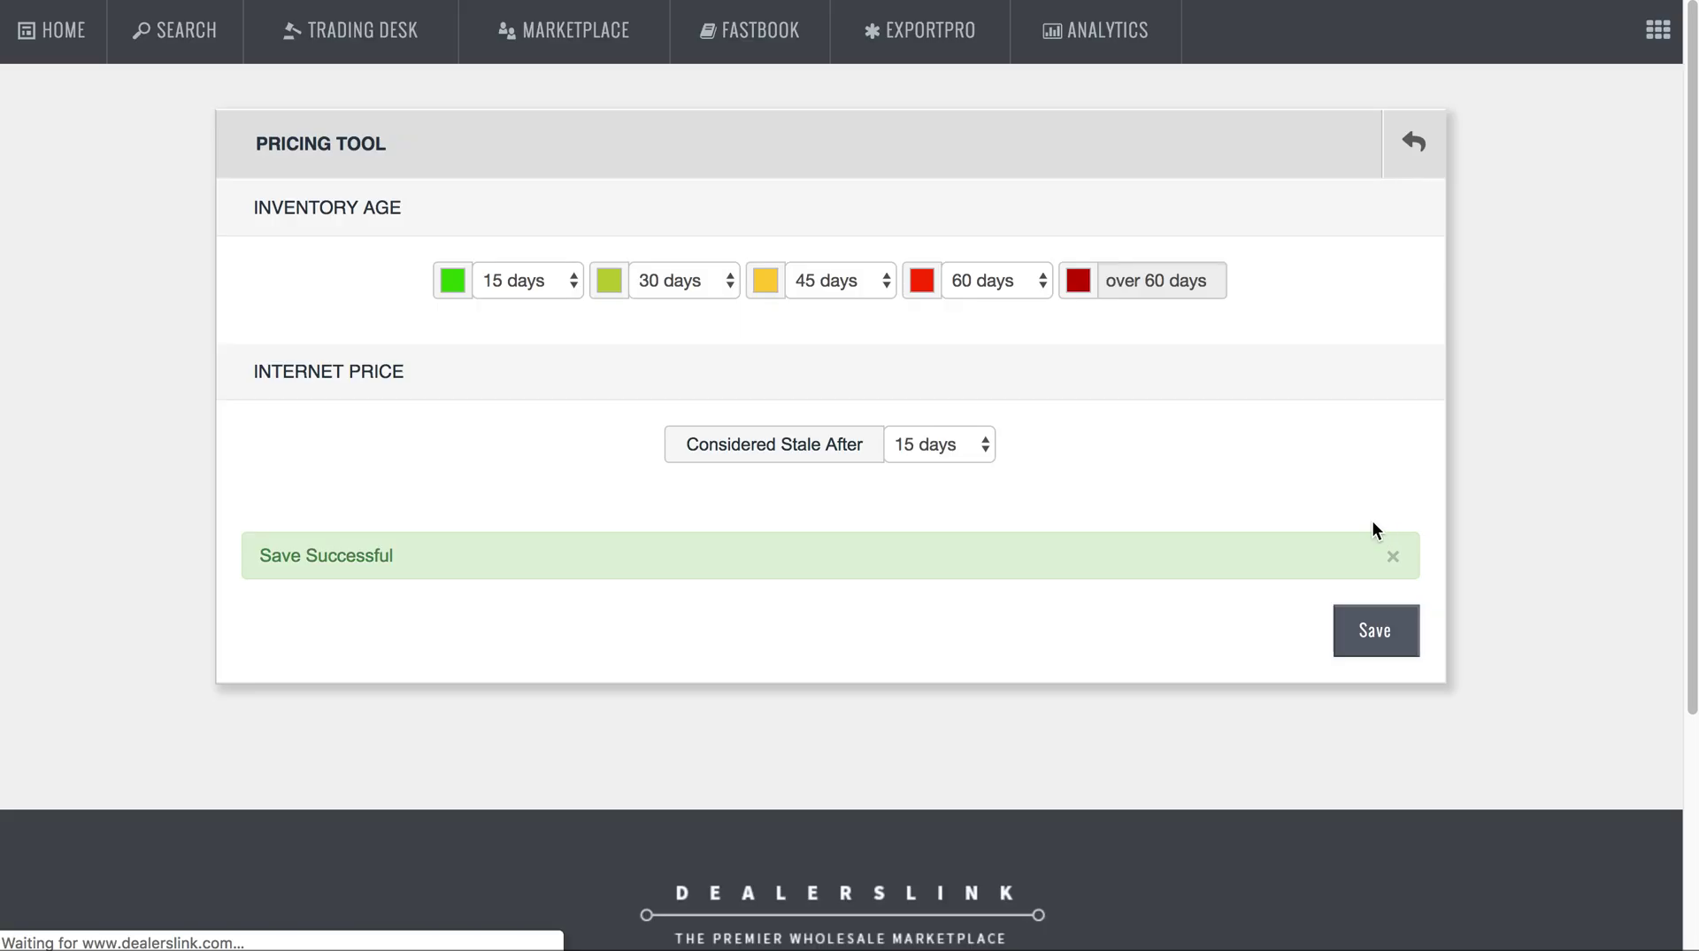
# Step: Return to the FastBook Pricing Tool with the new Ram 1500 Big Horn inventory
pyautogui.moveTo(916, 53)
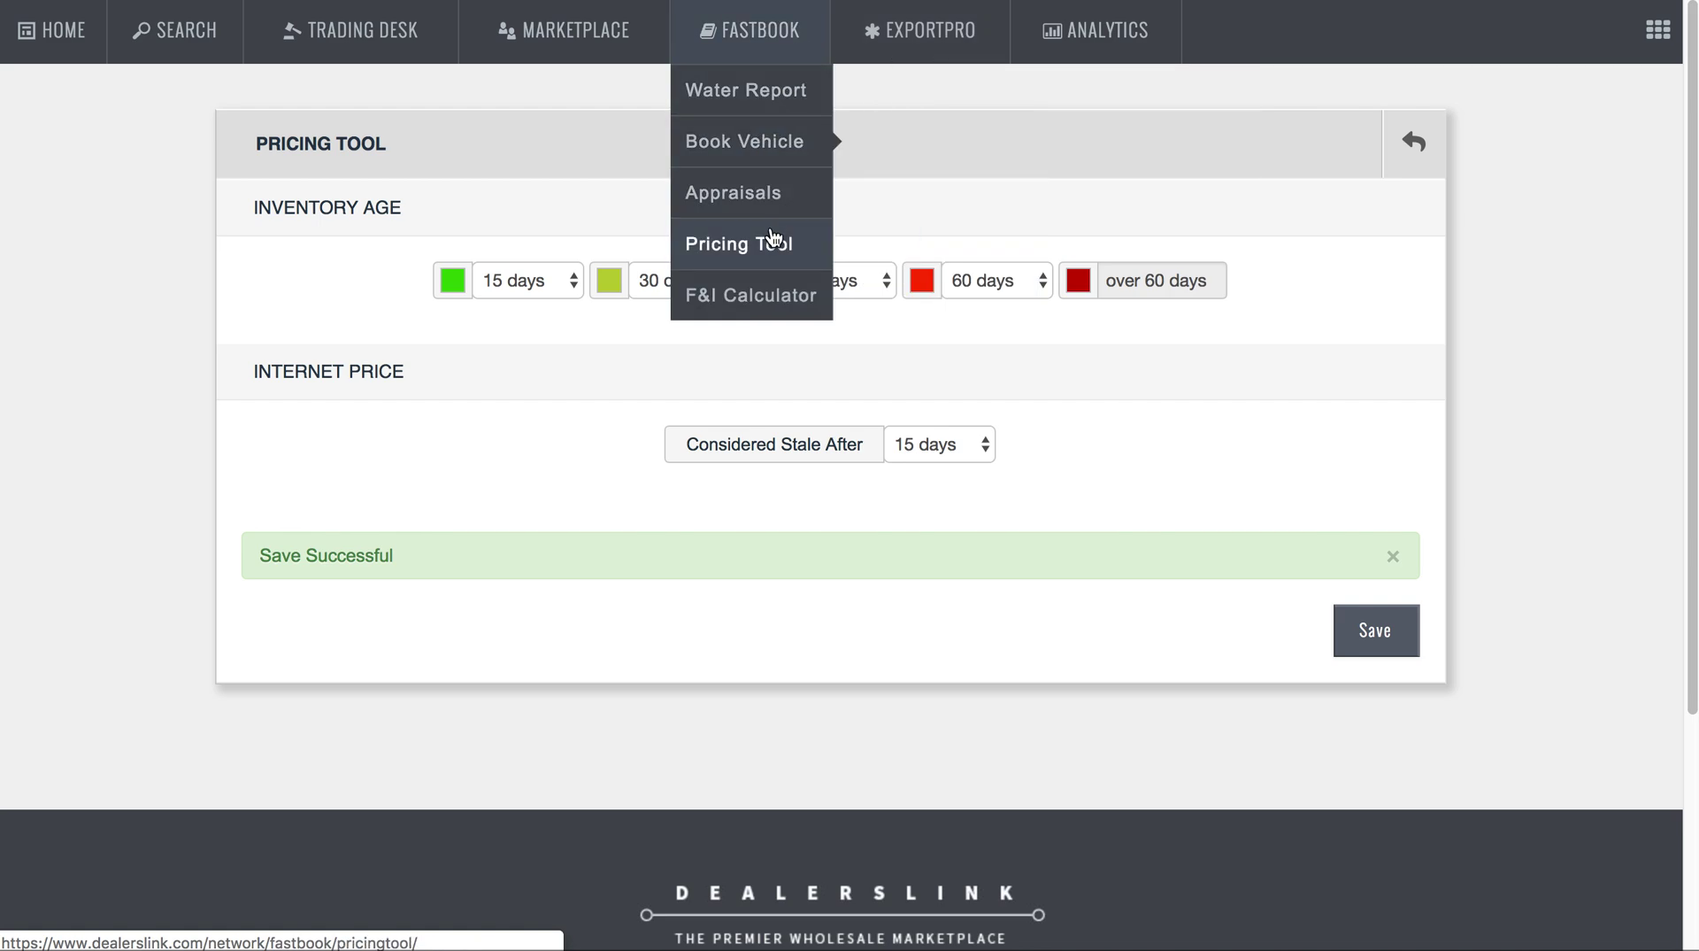
pyautogui.click(771, 236)
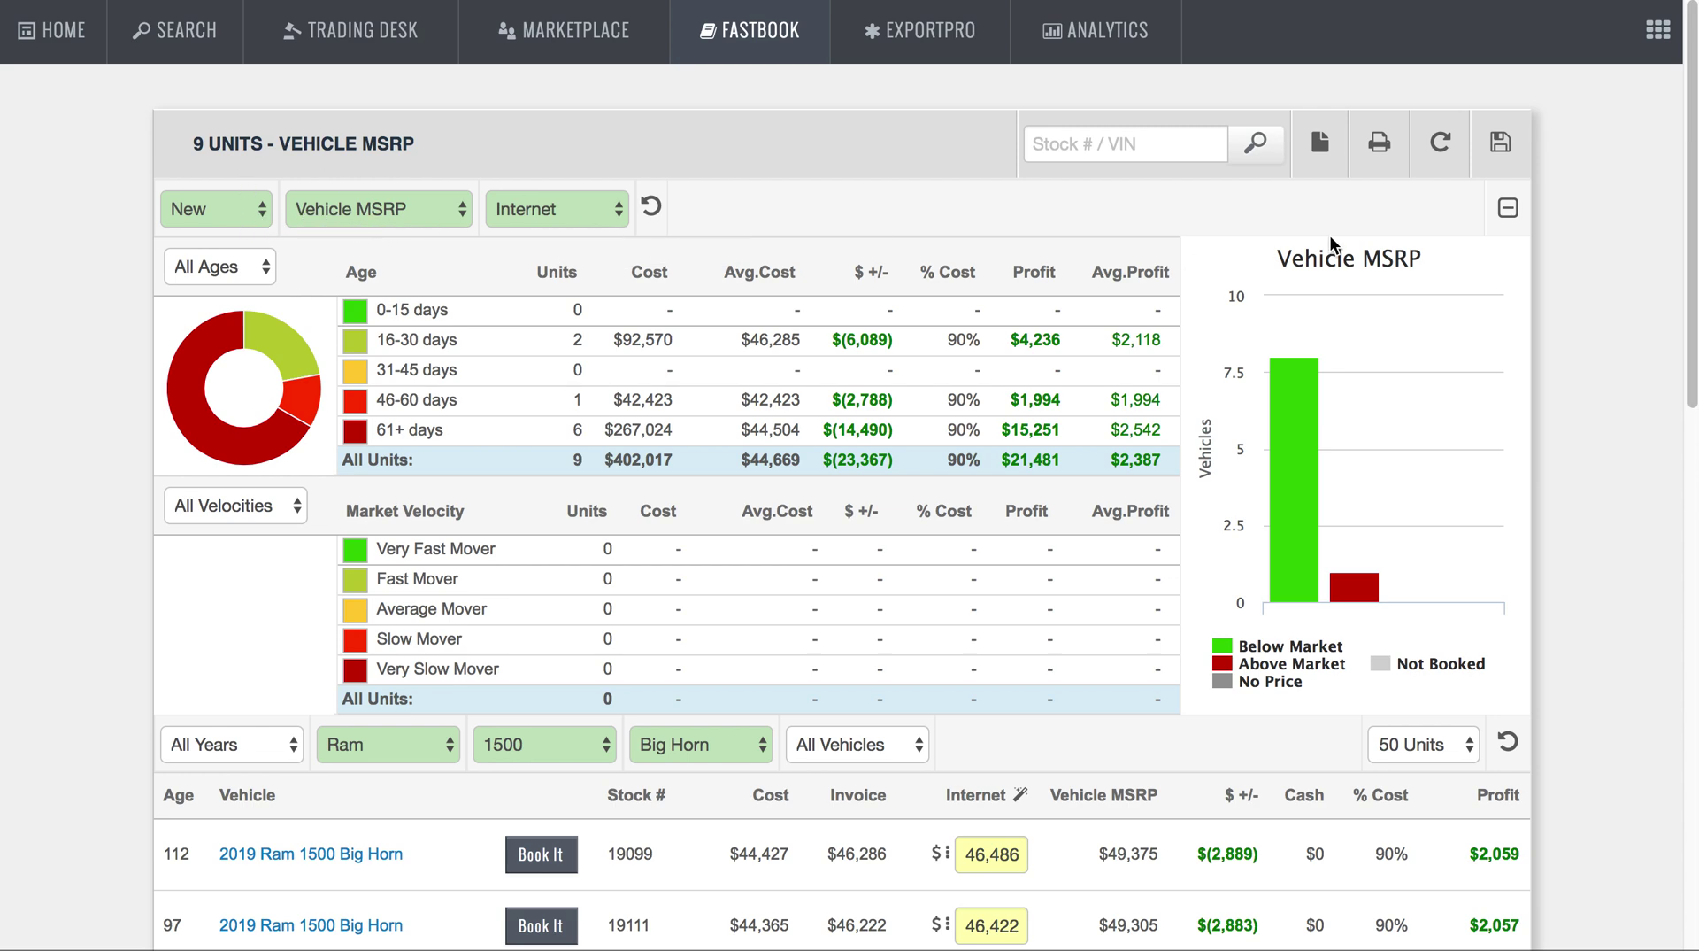
pyautogui.moveTo(1659, 64)
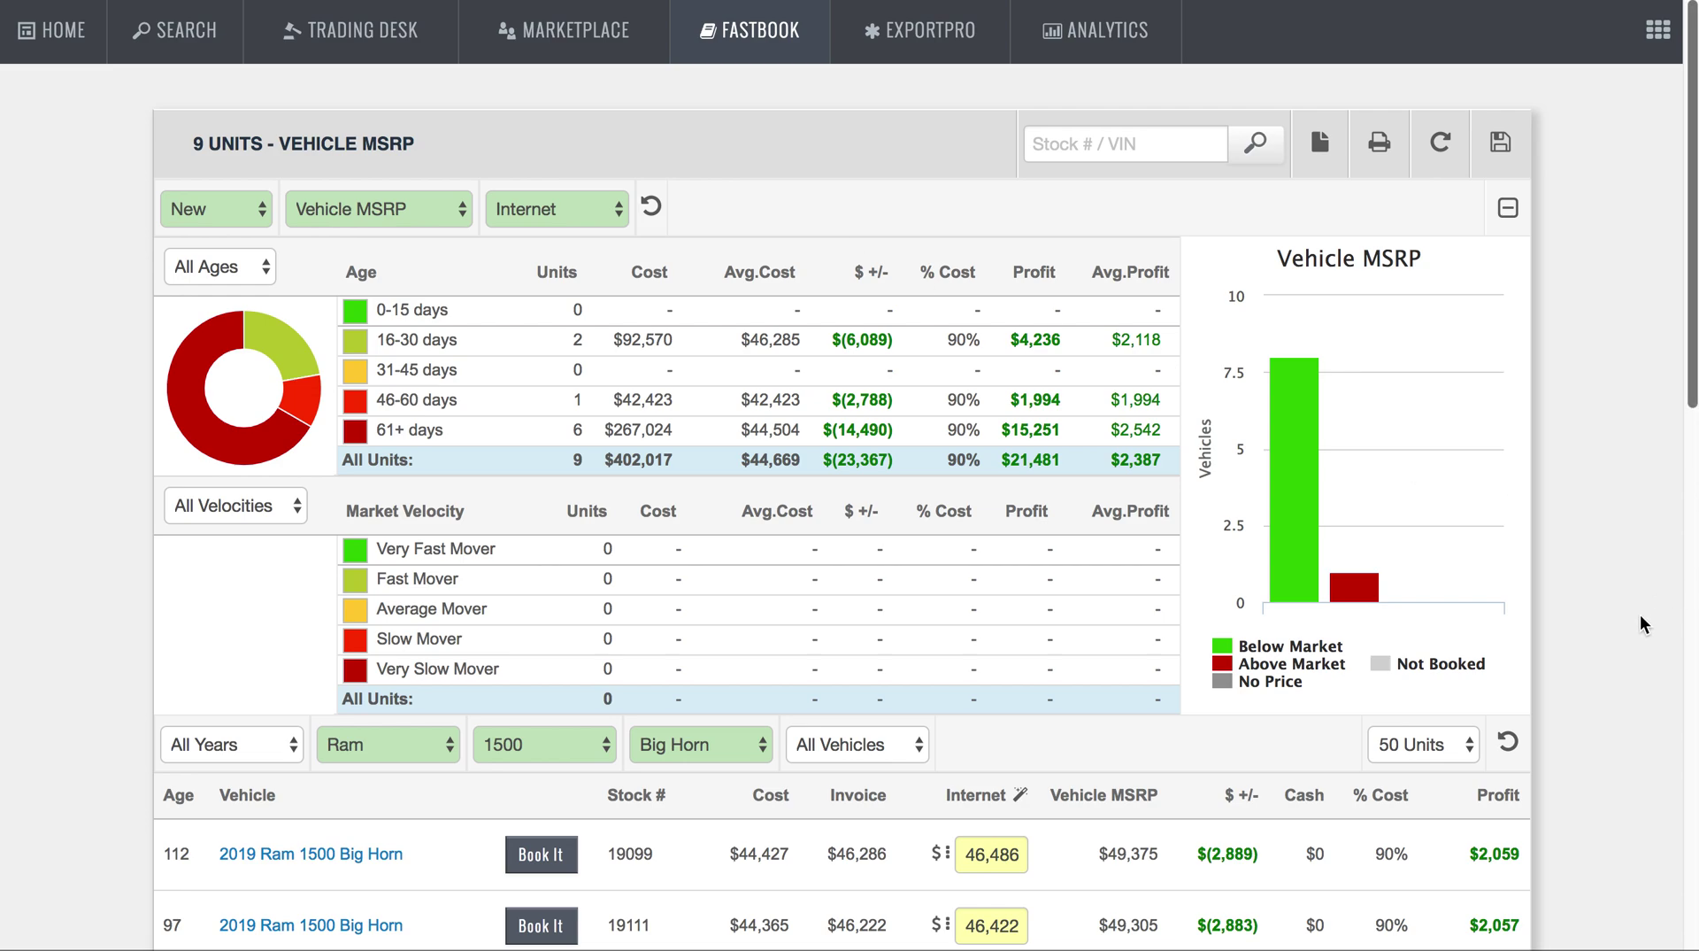
# Step: View the Internet price change history of the 2019 Ram 1500 Big Horns with stock numbers 19109 and 19100
pyautogui.scroll(-8, 1574, 681)
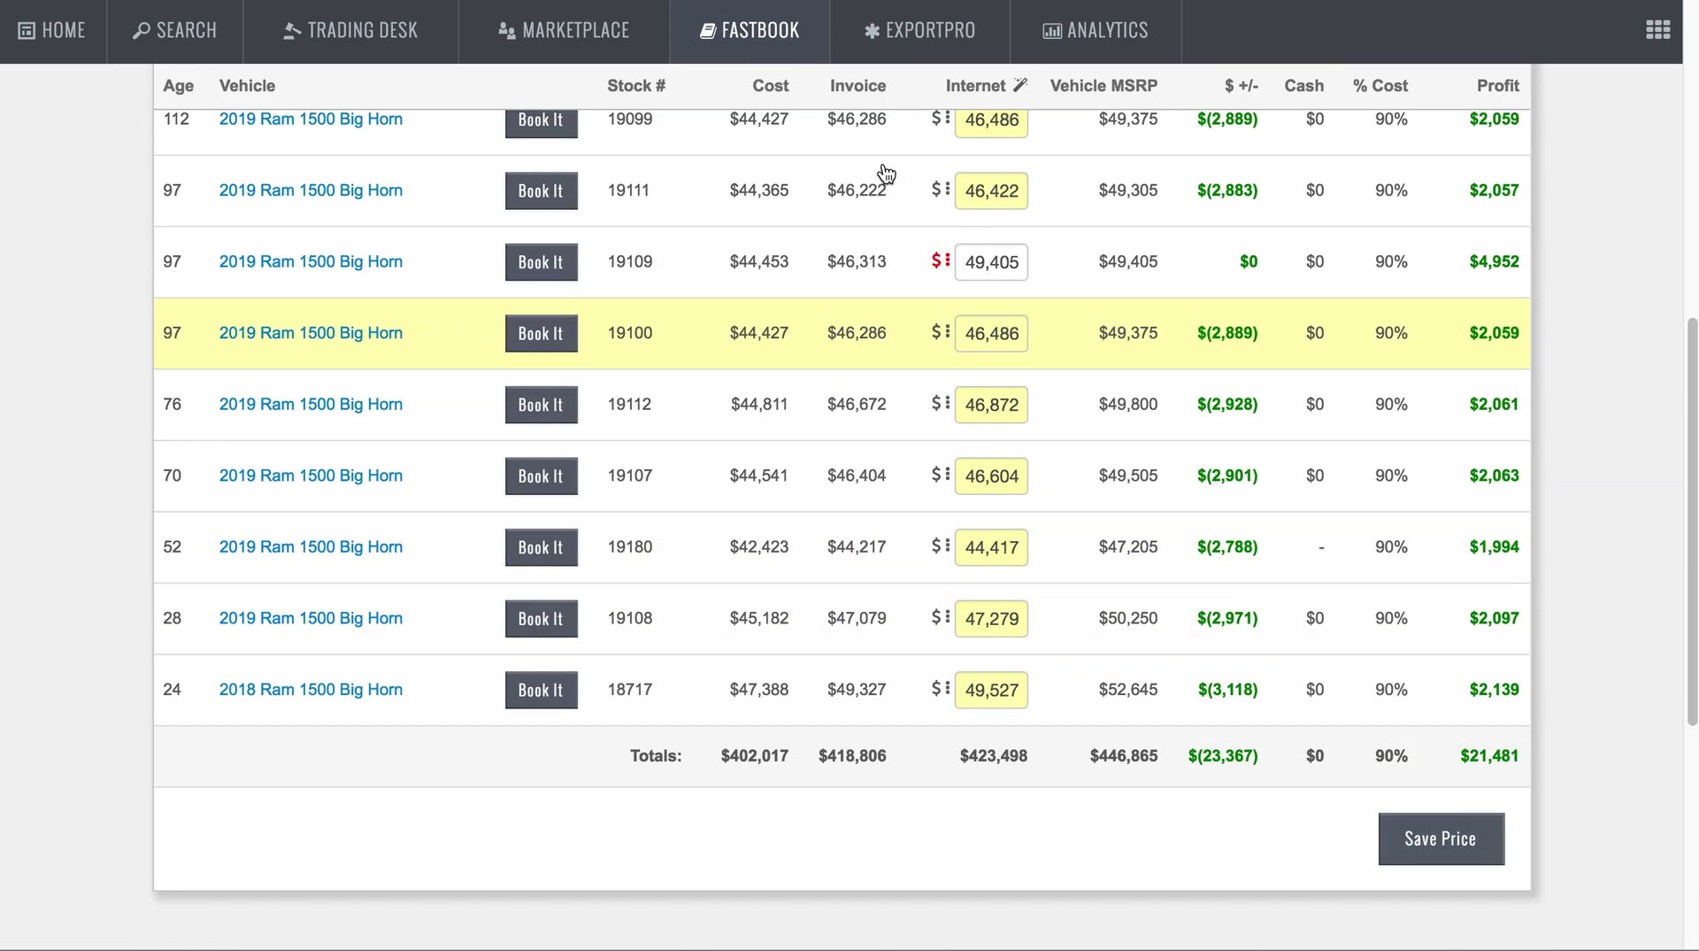
pyautogui.moveTo(940, 264)
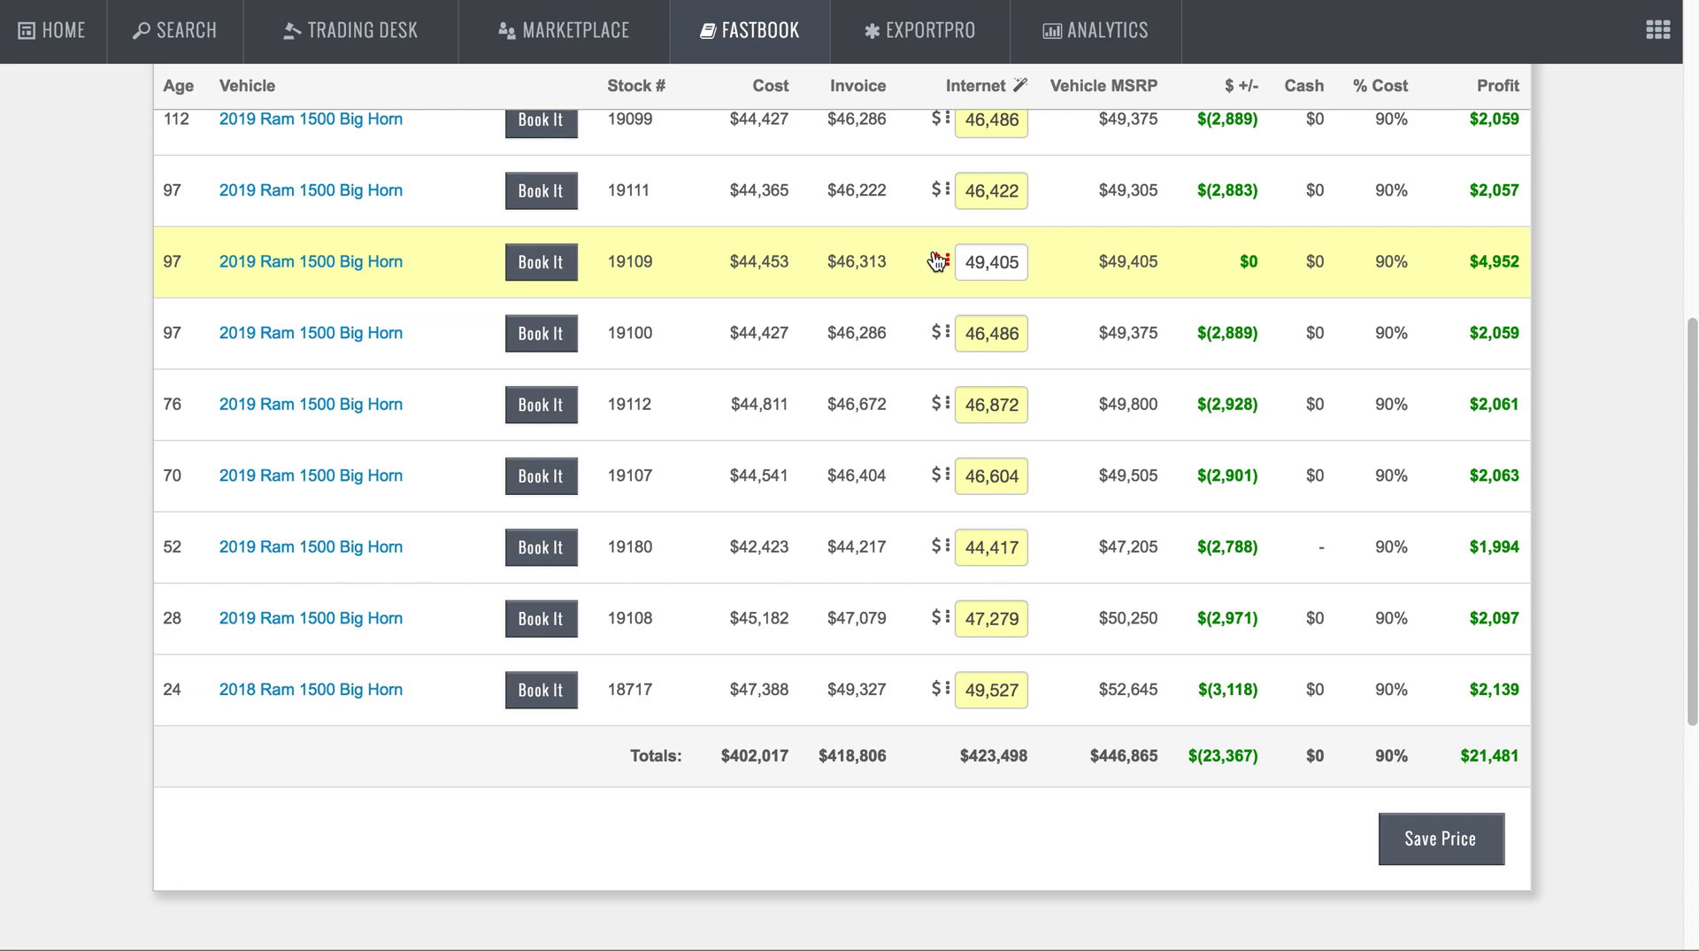
pyautogui.click(944, 265)
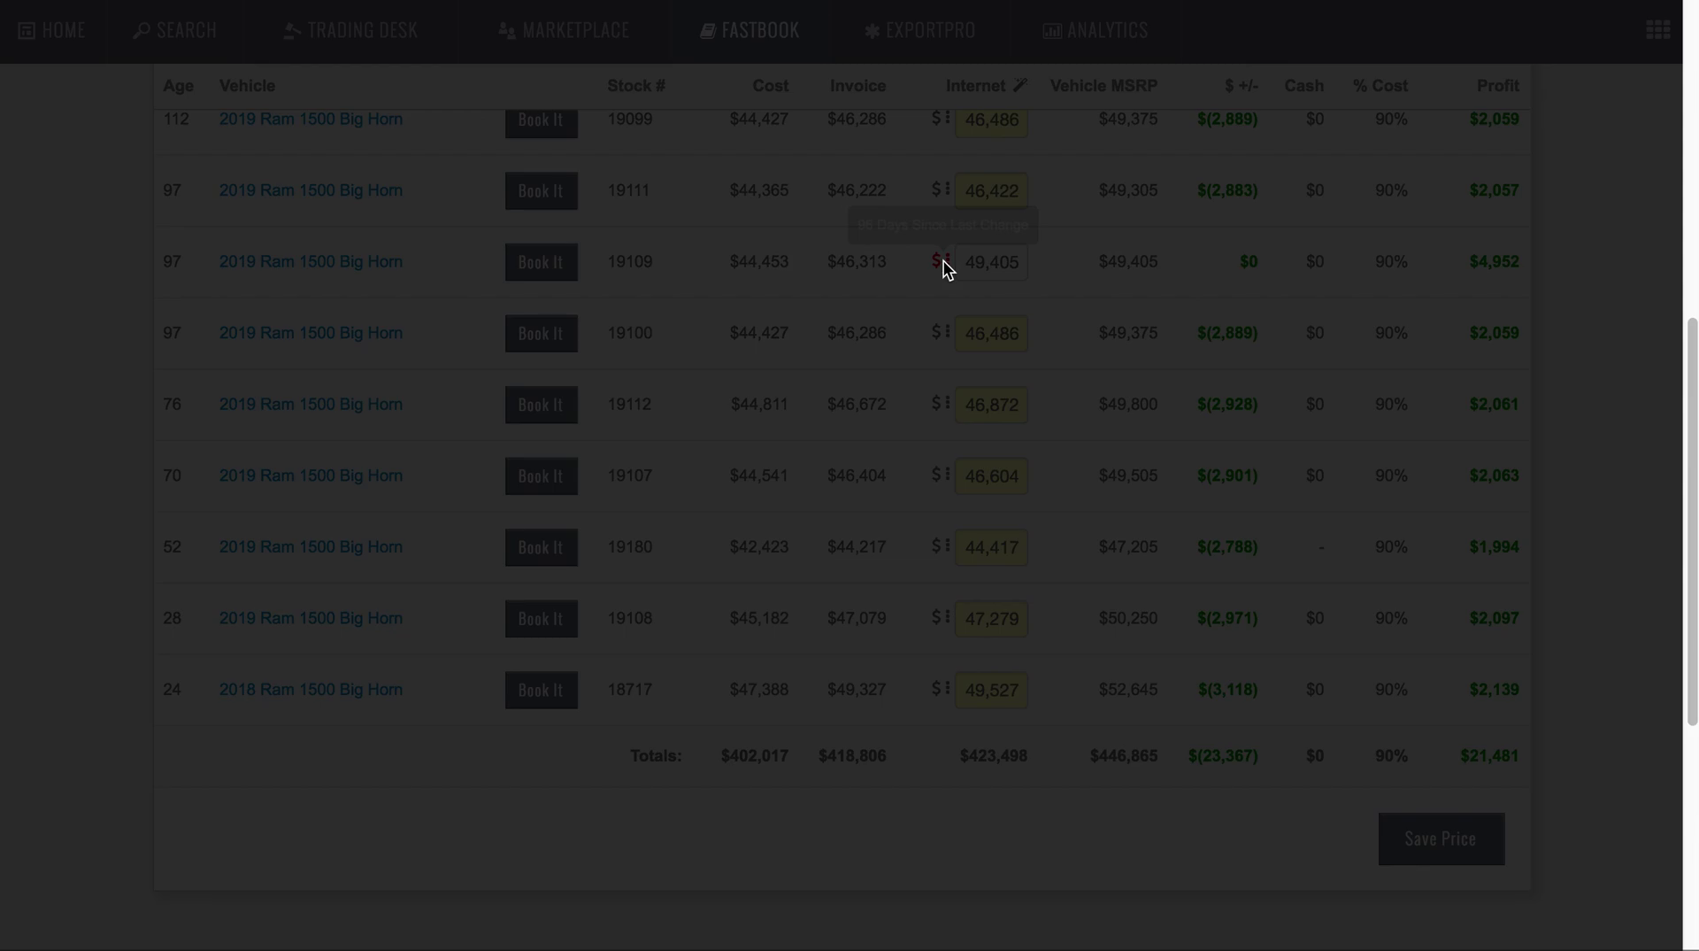
pyautogui.click(1125, 340)
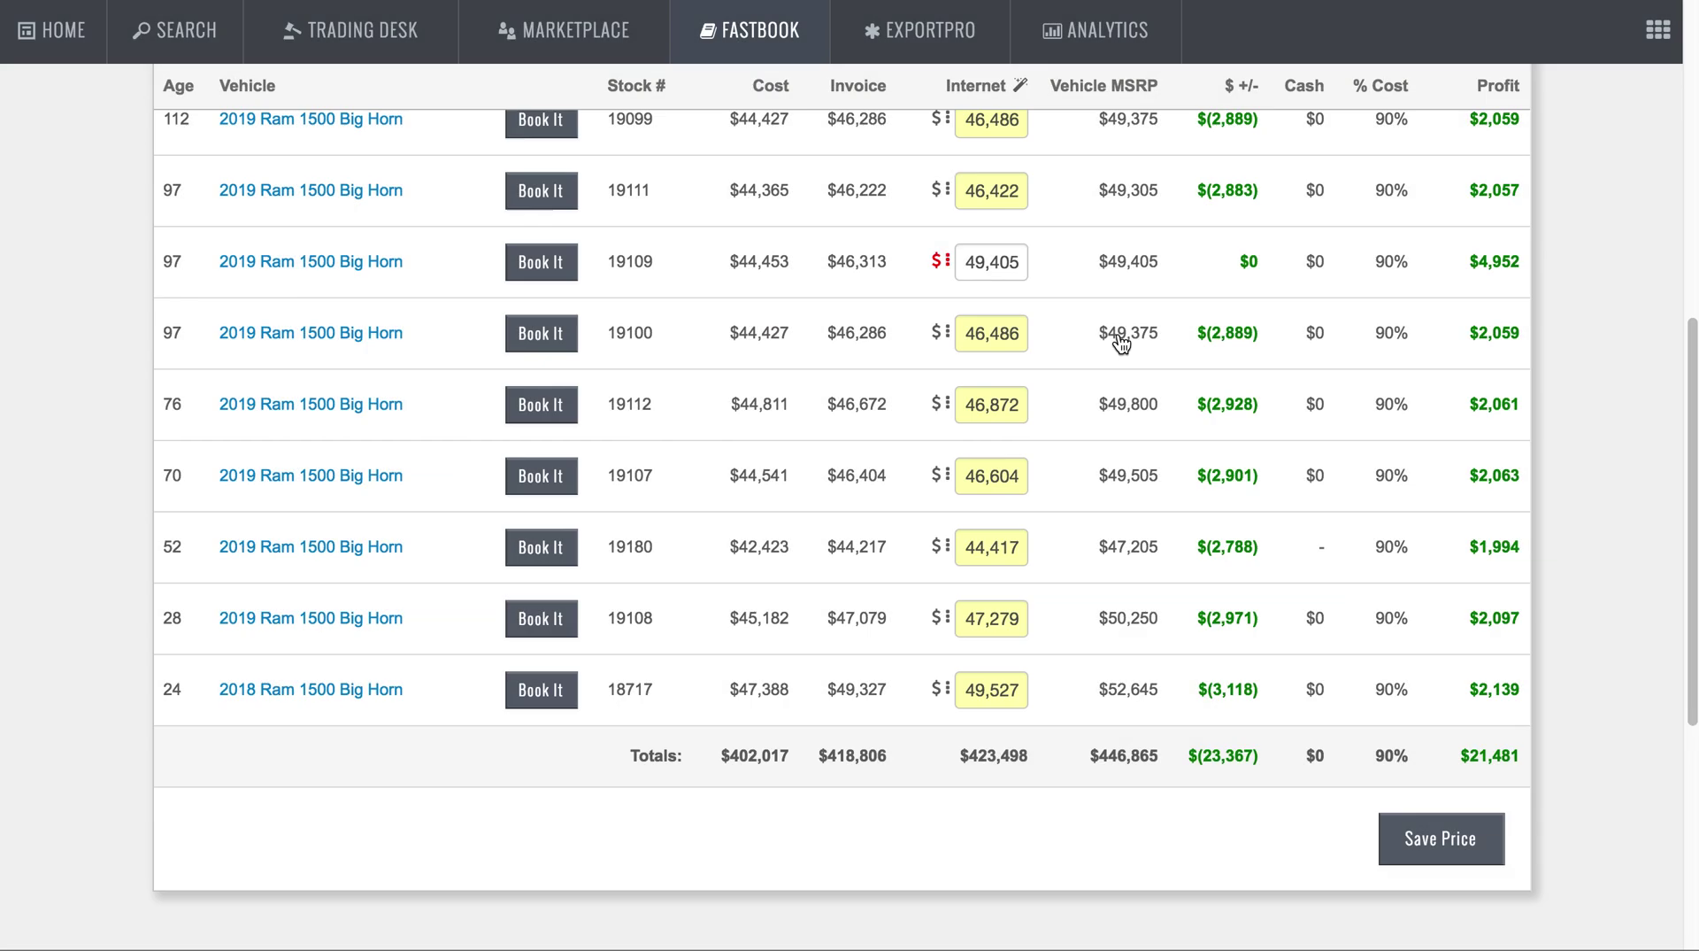
pyautogui.click(948, 339)
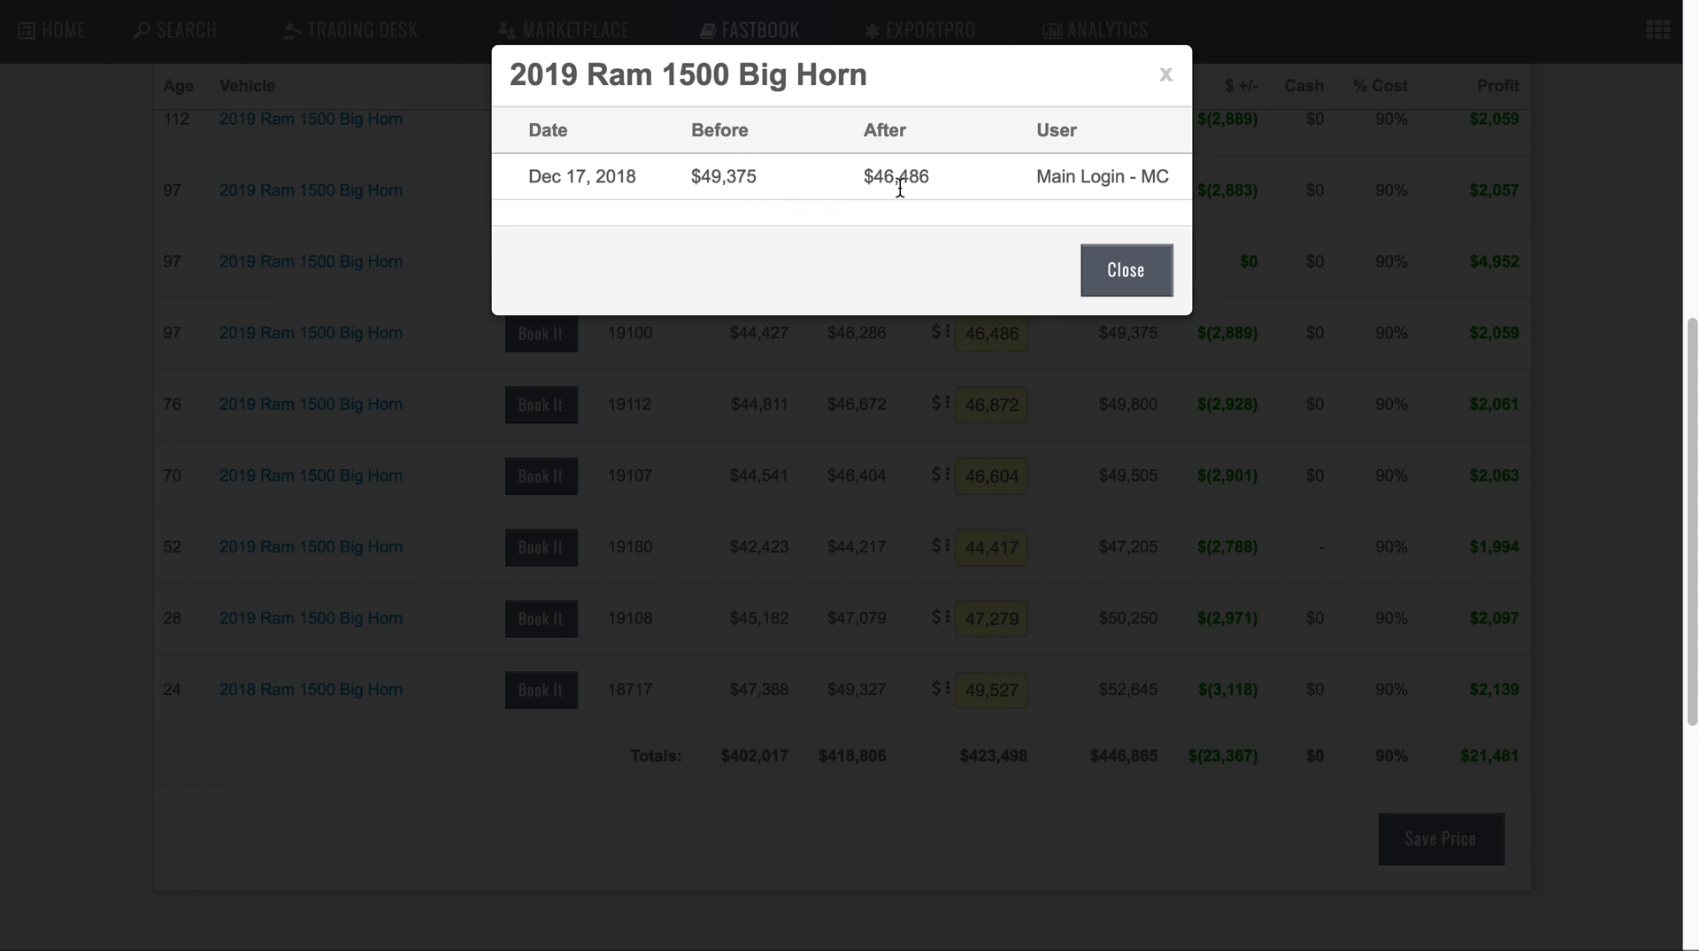
pyautogui.click(1145, 278)
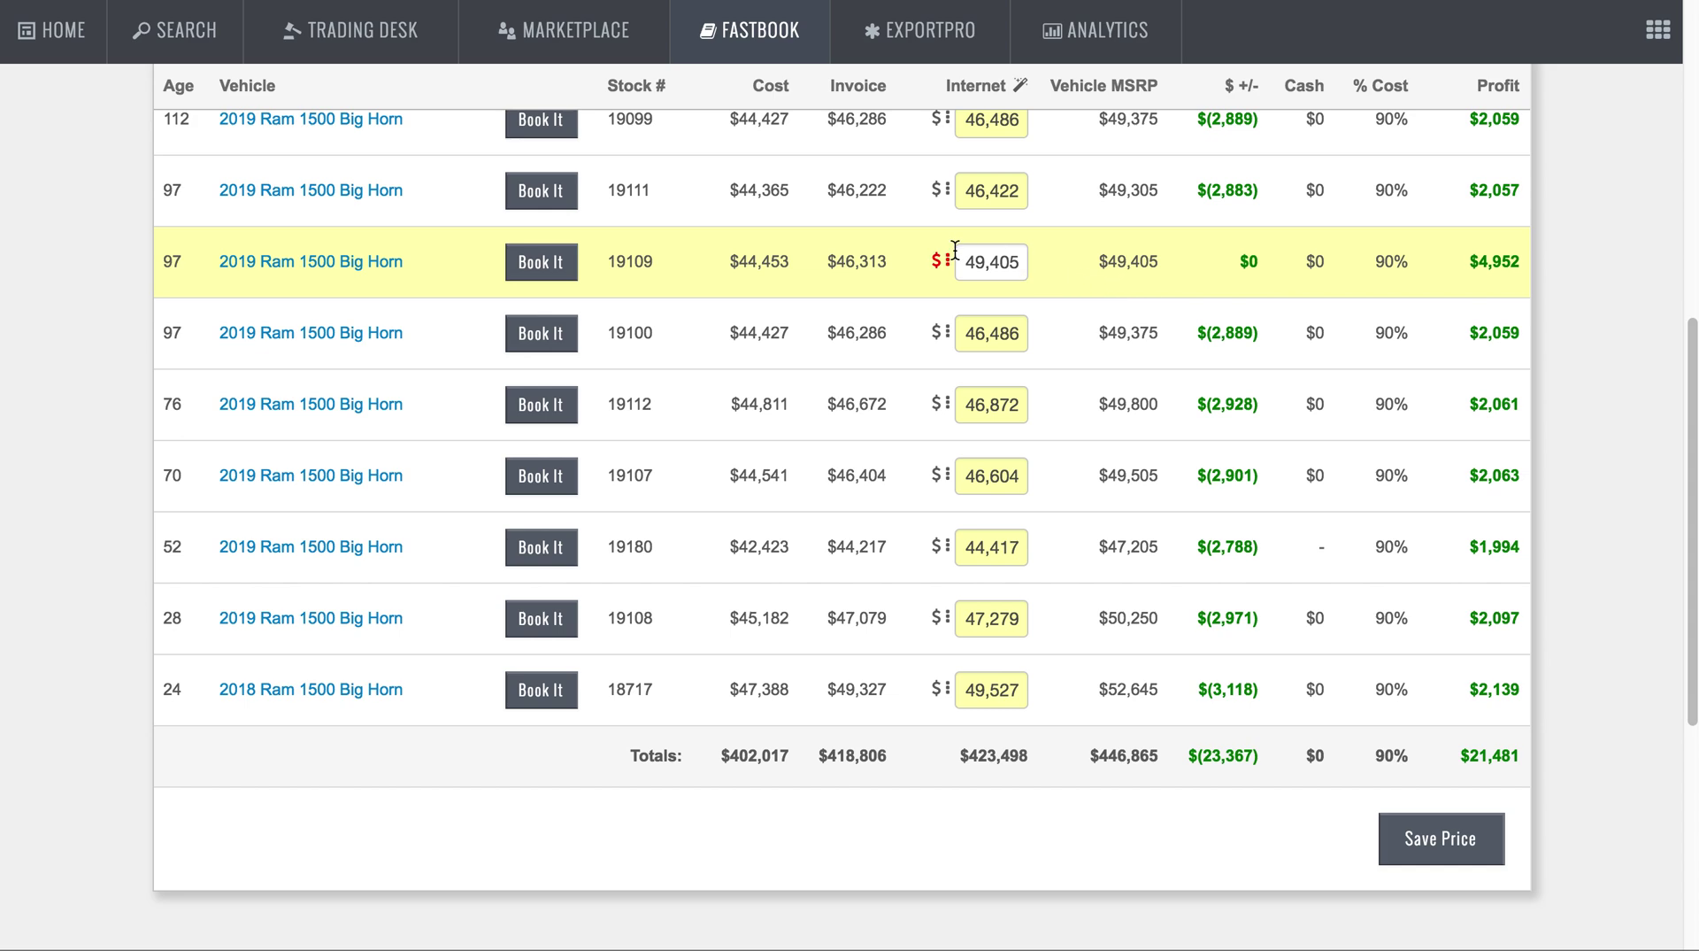
# Step: Set the Internet price of the 2019 Ram 1500 Big Horn with stock number 19109 to 48,000 and save the prices
pyautogui.scroll(2, 955, 250)
pyautogui.doubleClick(967, 301)
pyautogui.write('4800')
pyautogui.click(1449, 869)
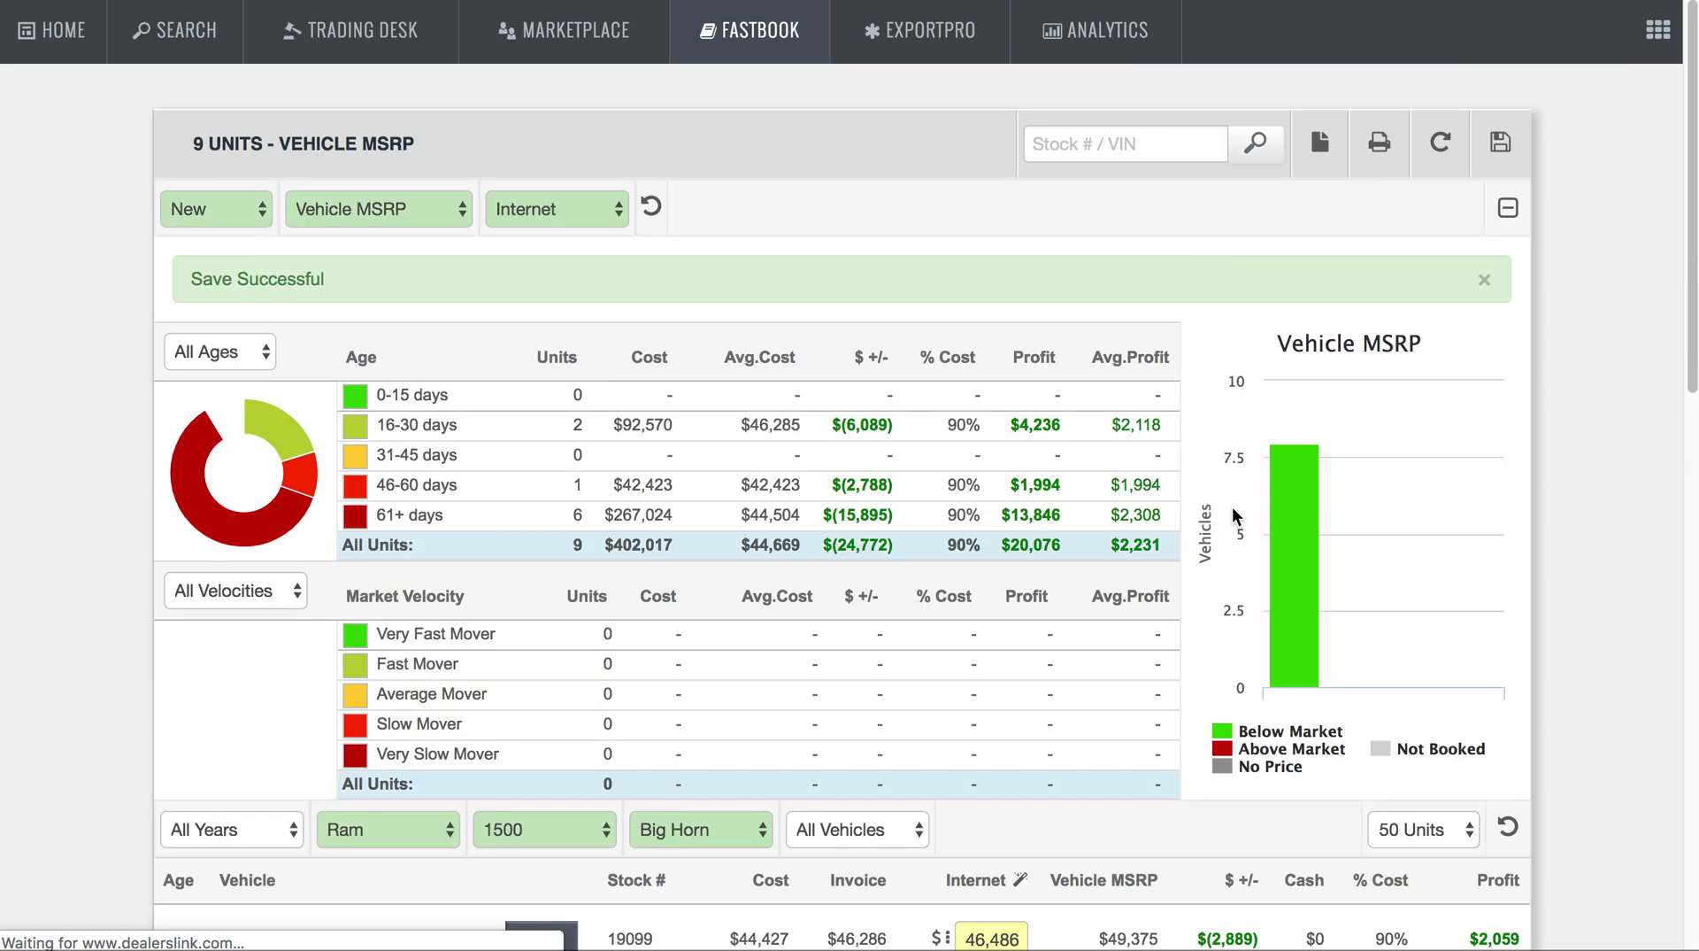
pyautogui.scroll(-5, 1232, 509)
pyautogui.scroll(-4, 1231, 520)
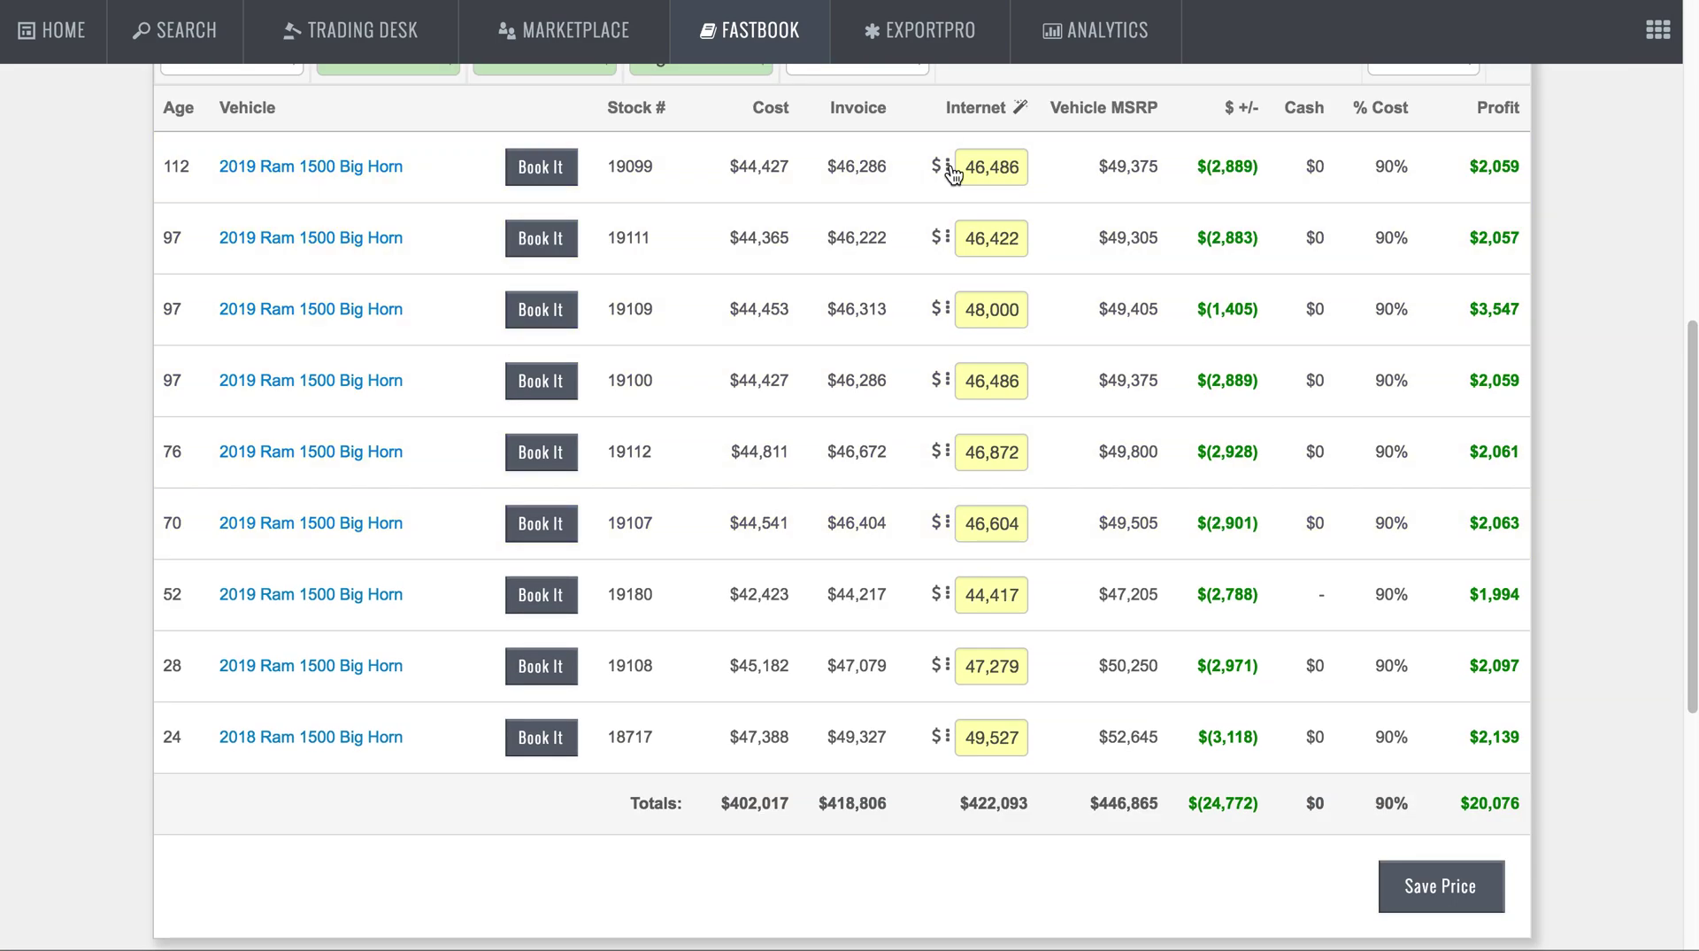
# Step: Reset the Pricing Tool filters and switch the inventory type to New
pyautogui.scroll(10, 1024, 708)
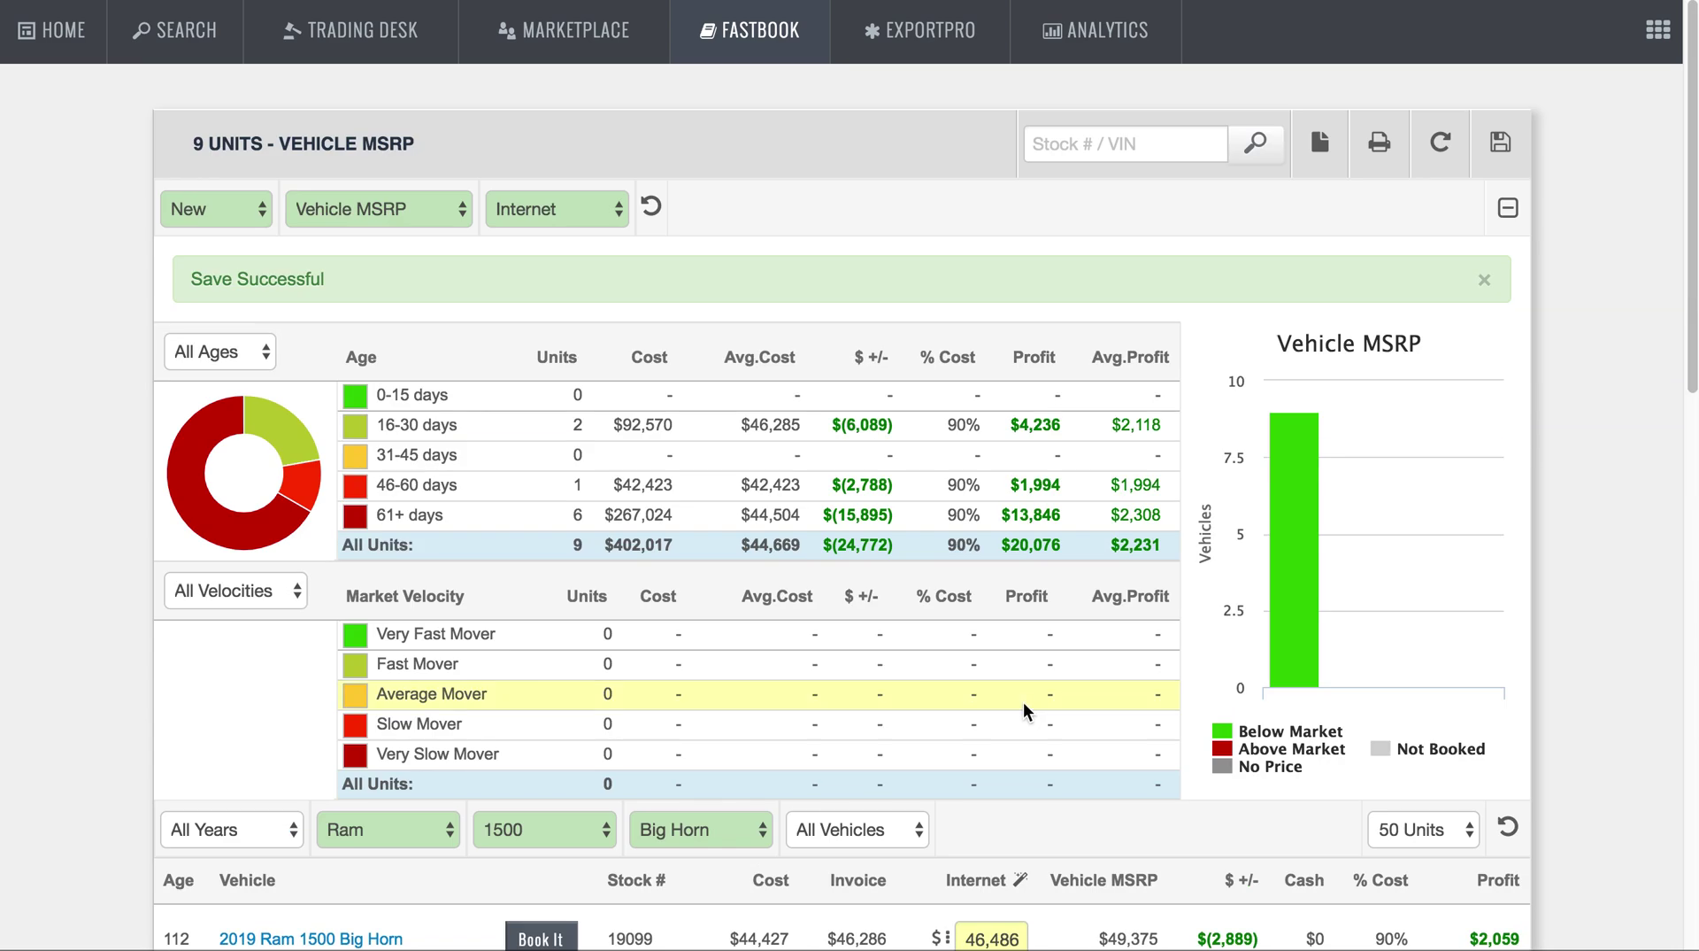
pyautogui.scroll(-3, 976, 614)
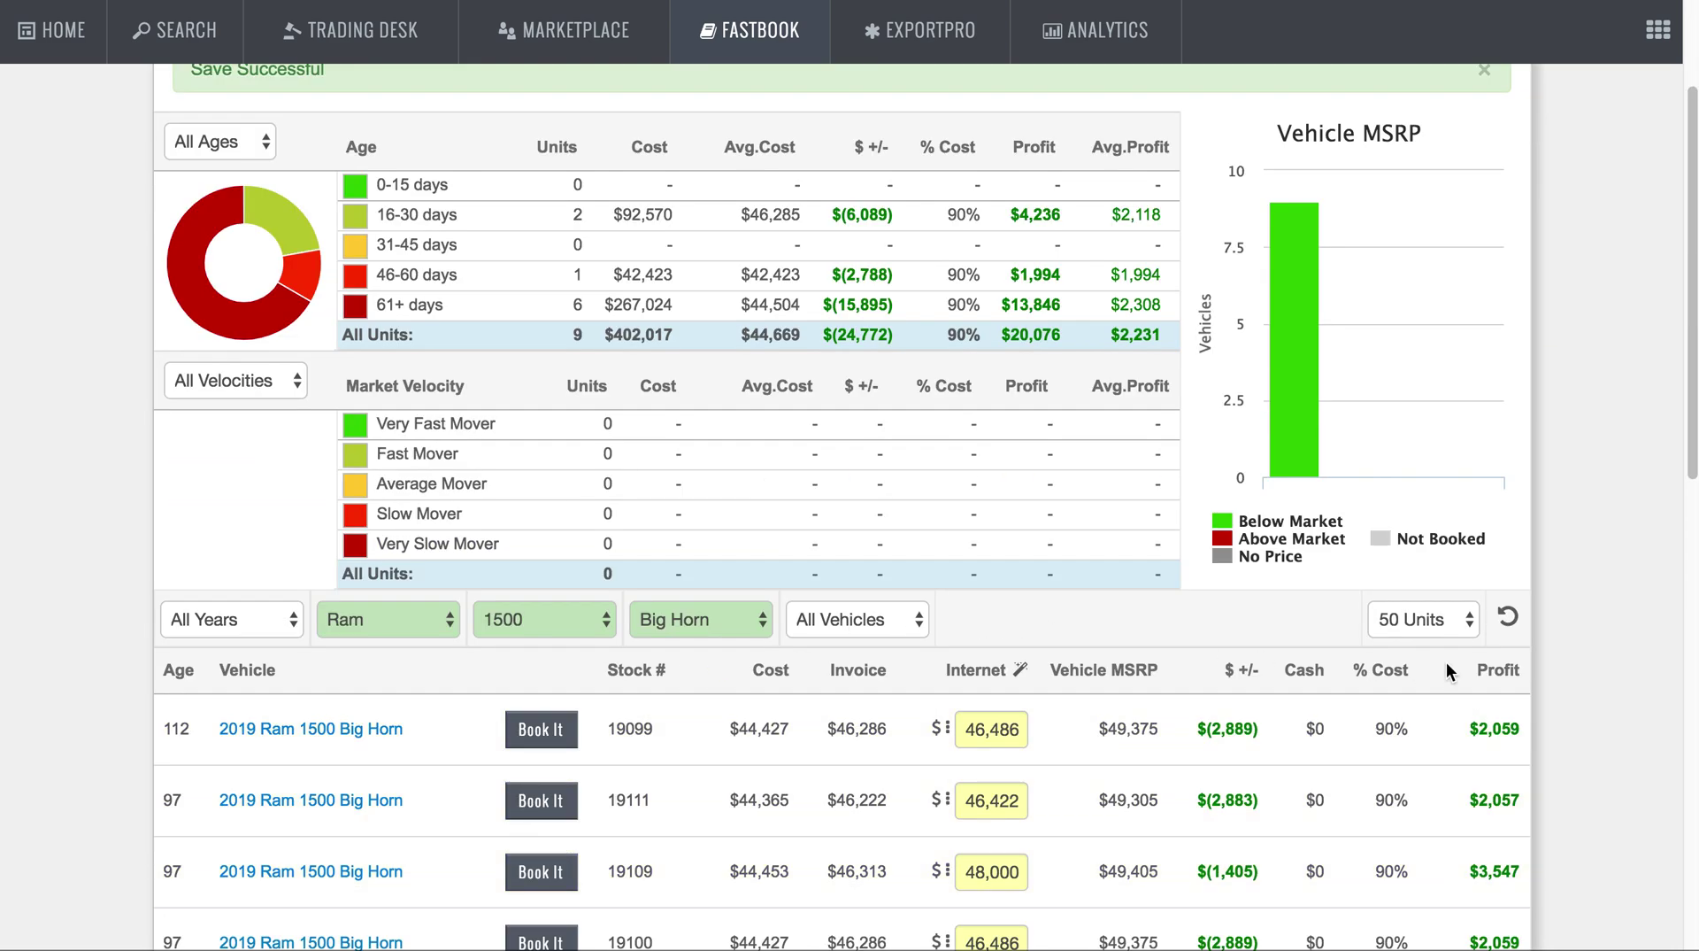
pyautogui.click(1510, 620)
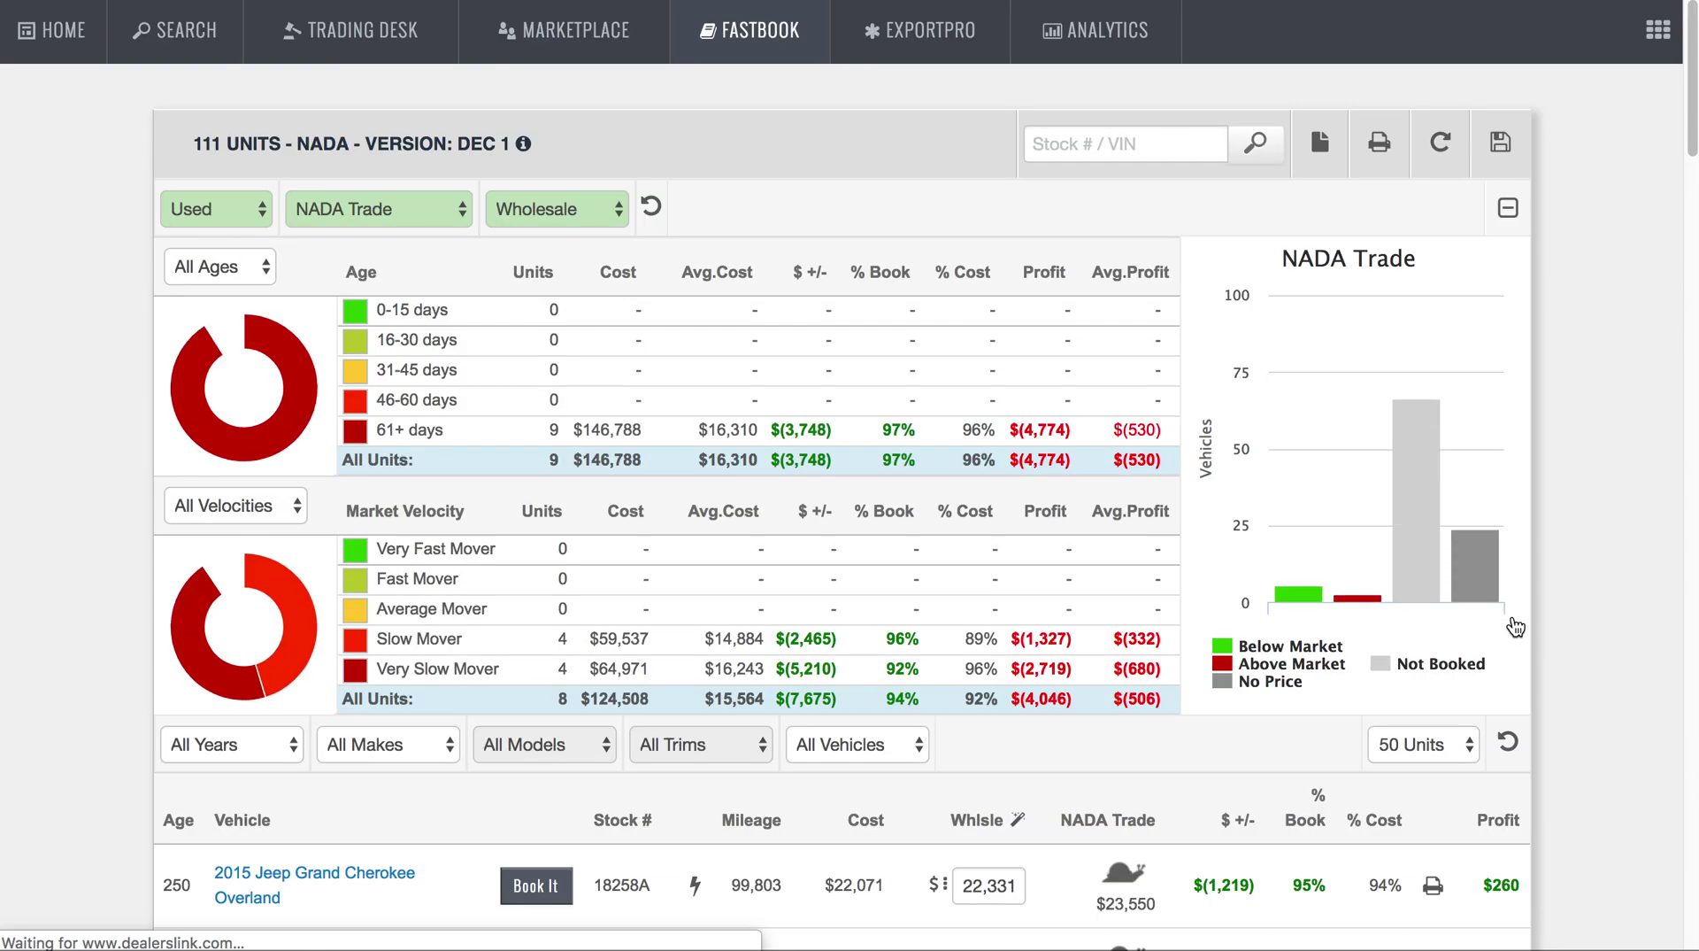
pyautogui.click(231, 209)
pyautogui.click(190, 235)
# Step: Compare the new inventory against Vehicle MSRP using the Internet price
pyautogui.click(376, 221)
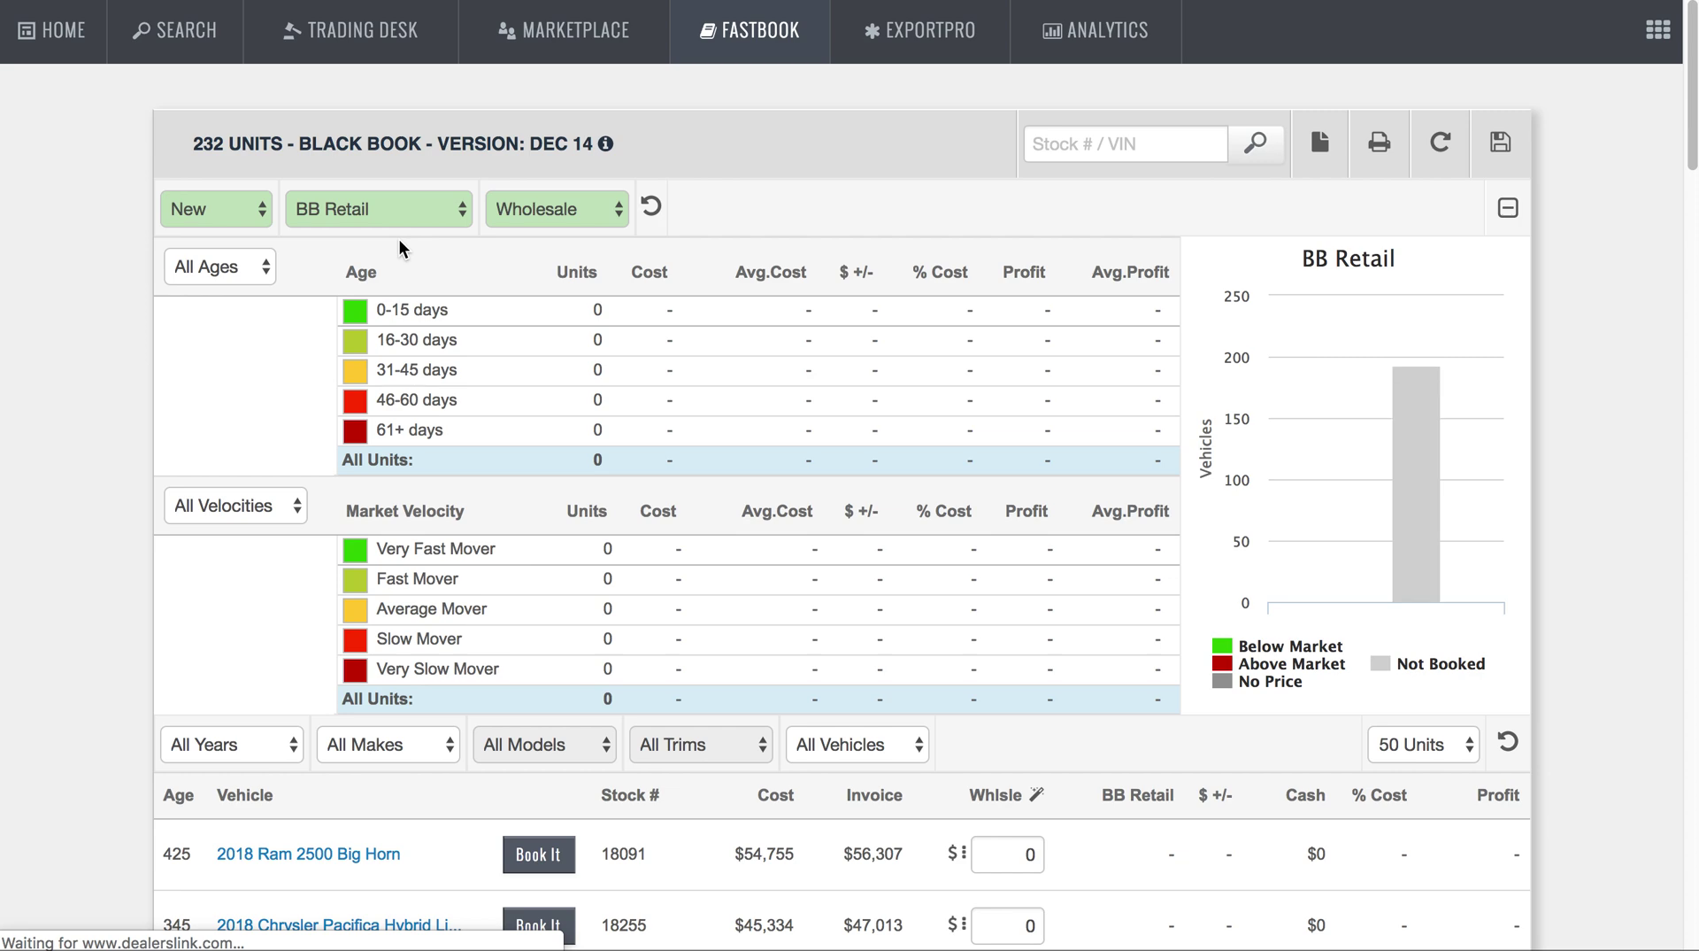
pyautogui.click(387, 205)
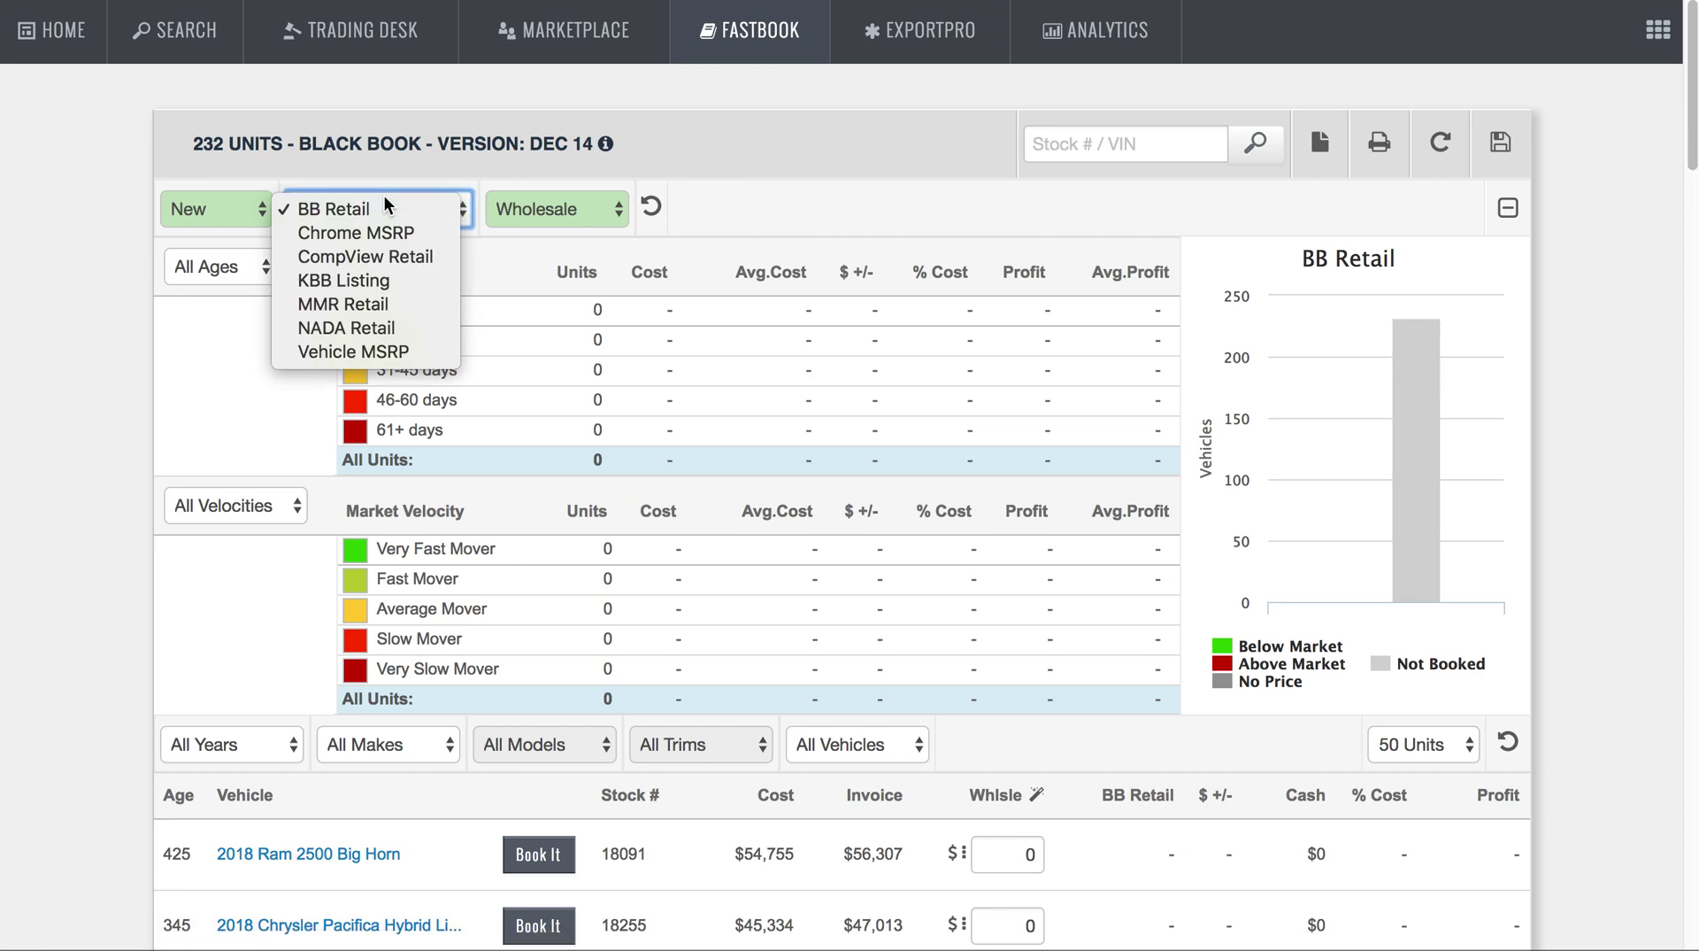
pyautogui.click(387, 329)
pyautogui.click(373, 222)
pyautogui.click(382, 233)
pyautogui.click(575, 212)
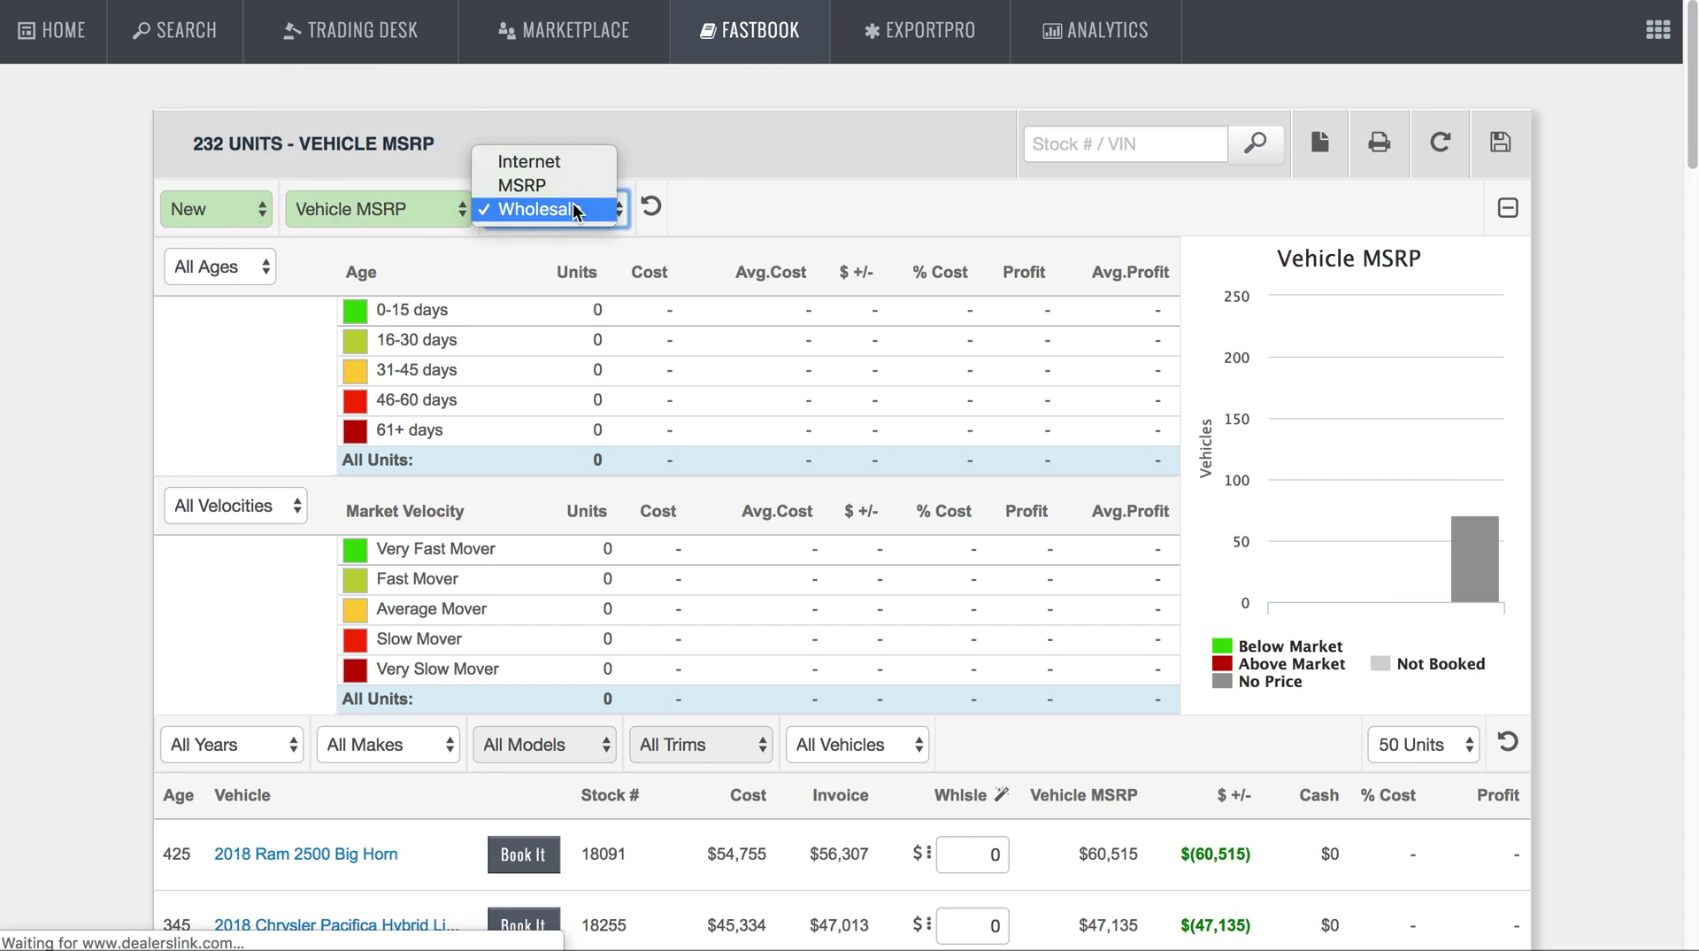
pyautogui.click(576, 213)
pyautogui.click(558, 209)
pyautogui.click(580, 163)
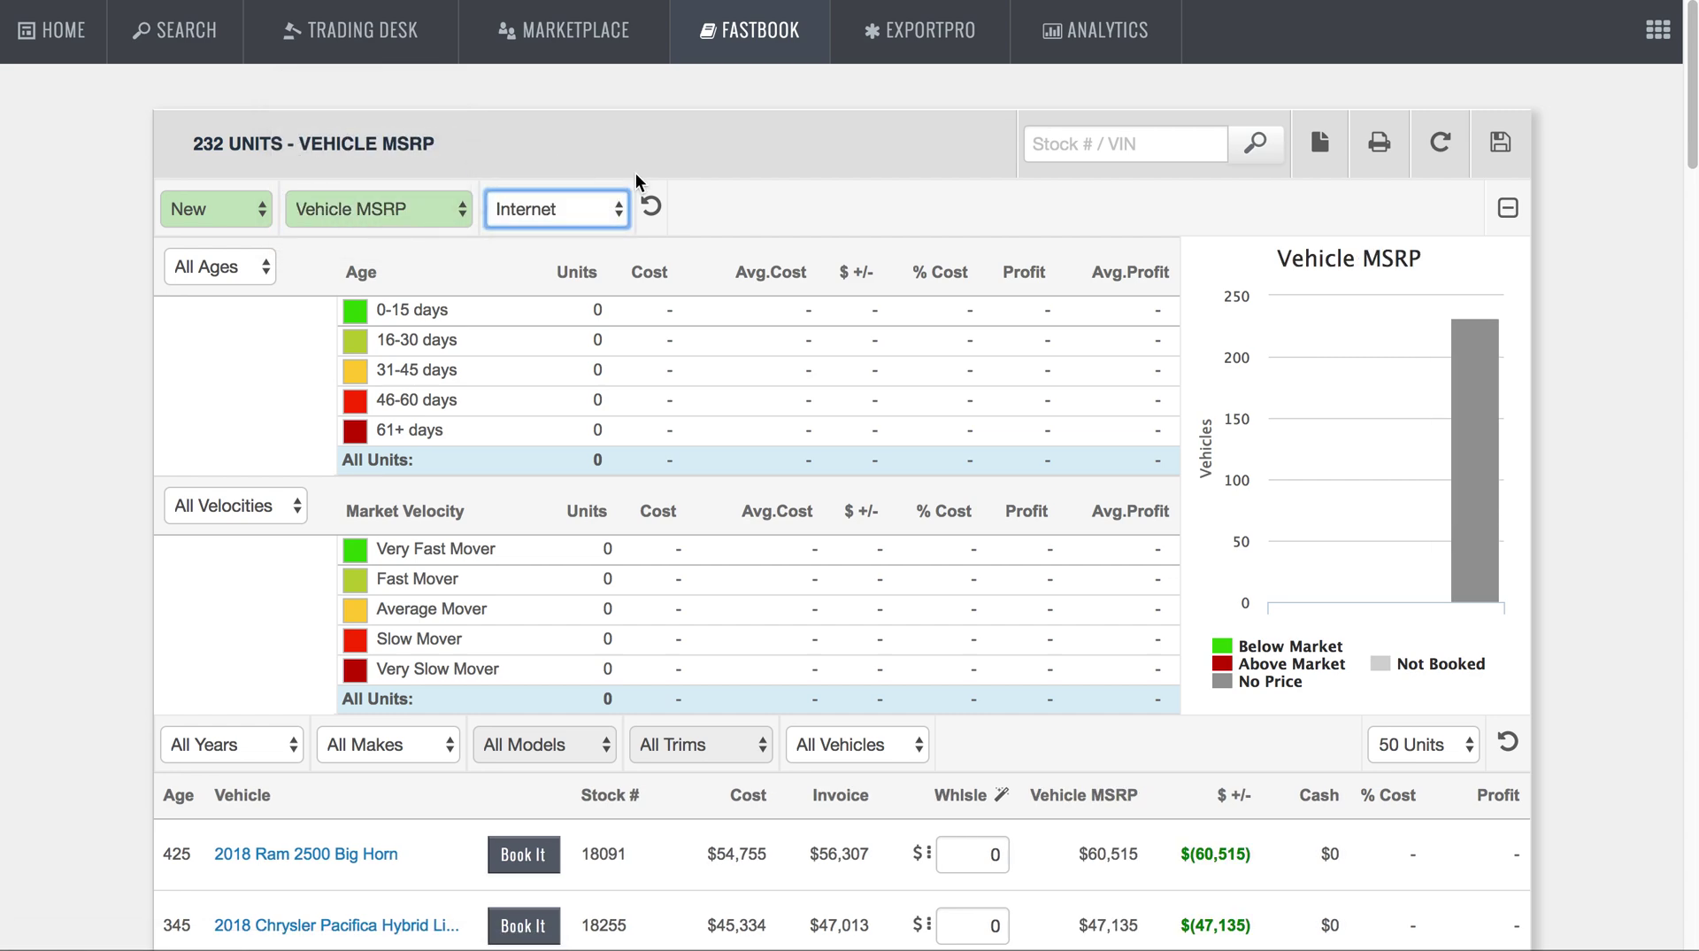
# Step: Examine the market velocity of the 2018 Jeep Renegade Latitude with stock number 18477 and the inventory's age and velocity summaries
pyautogui.scroll(-7, 1182, 608)
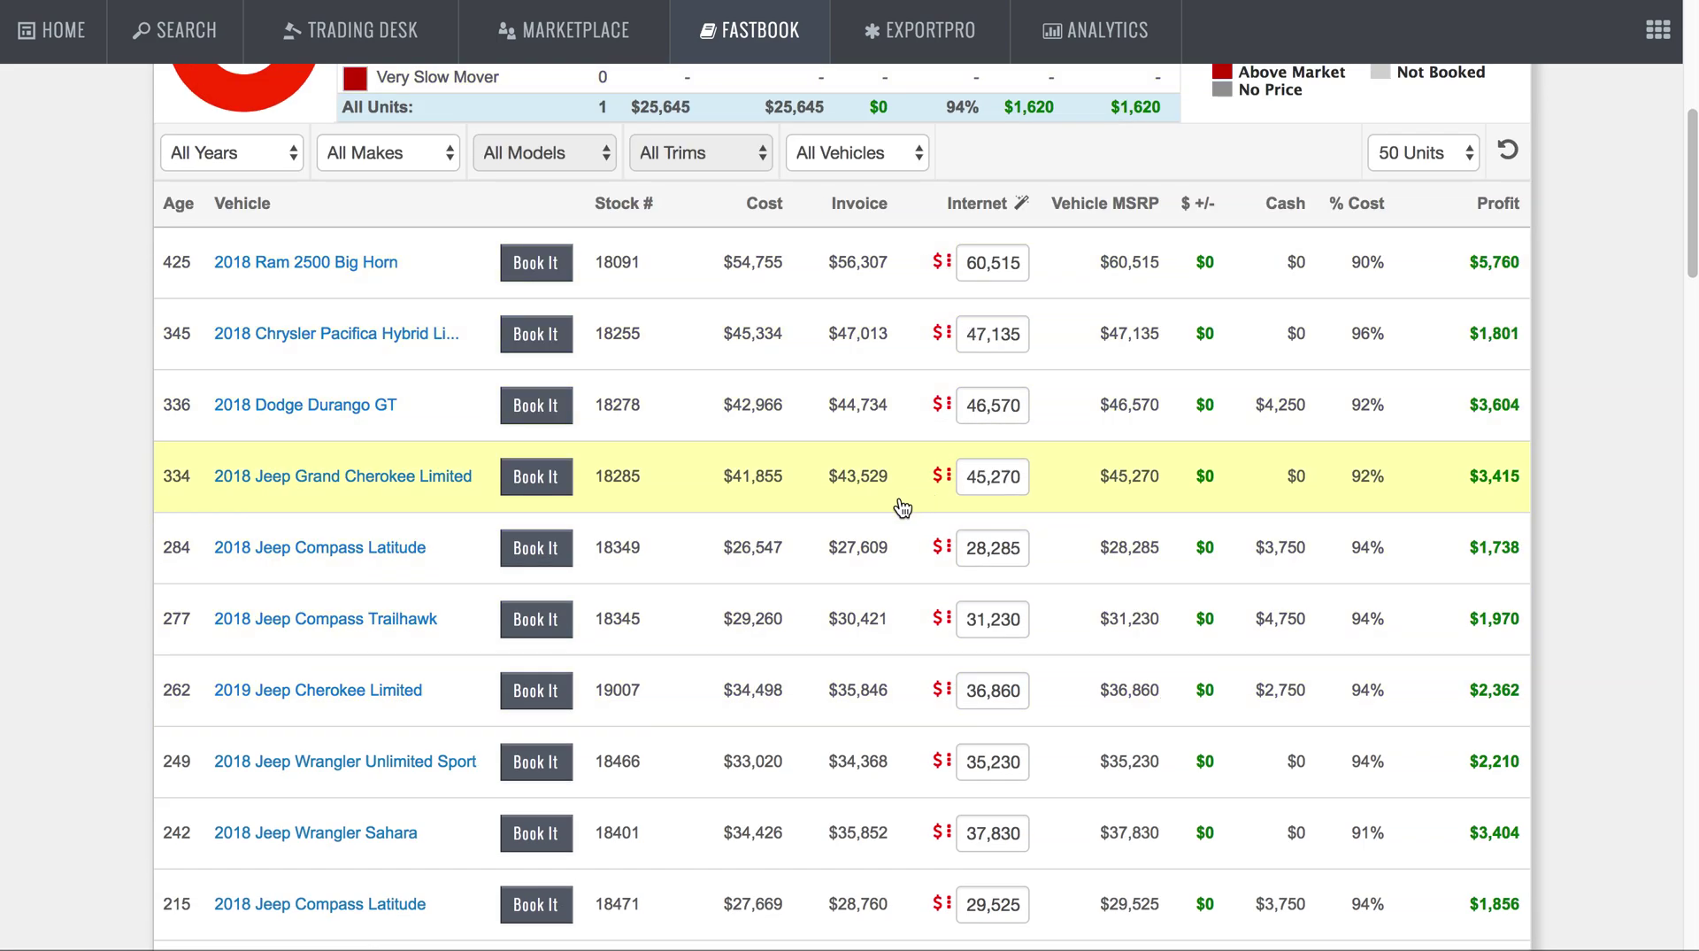
pyautogui.scroll(-7, 903, 507)
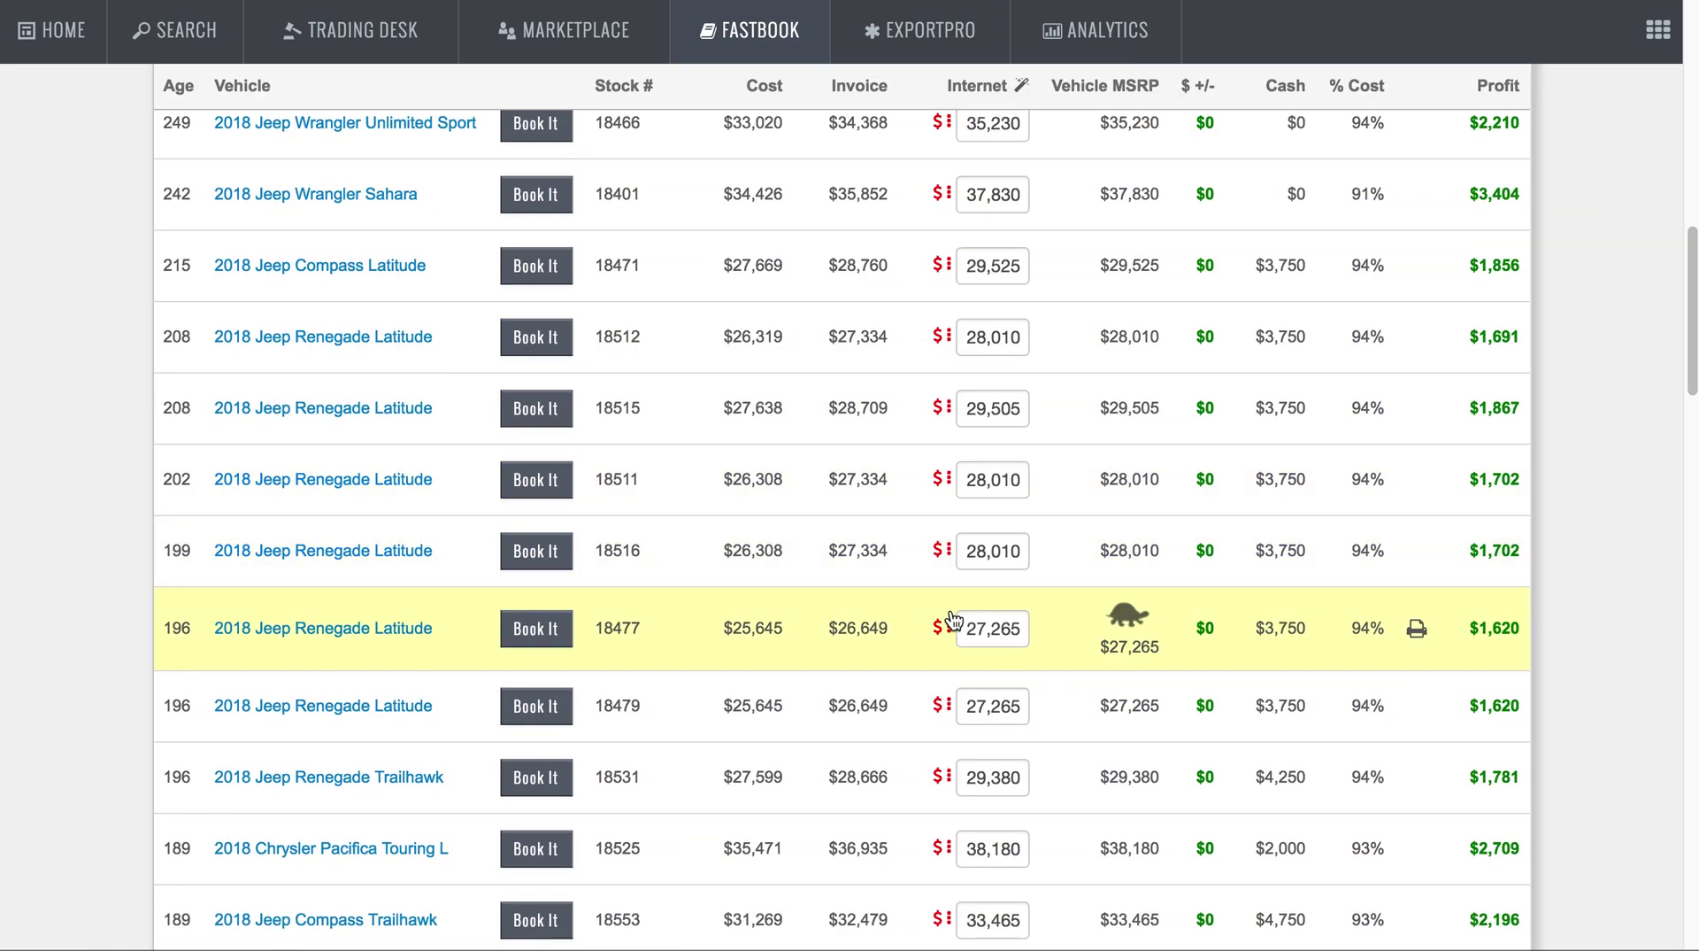
pyautogui.moveTo(945, 631)
pyautogui.moveTo(1132, 635)
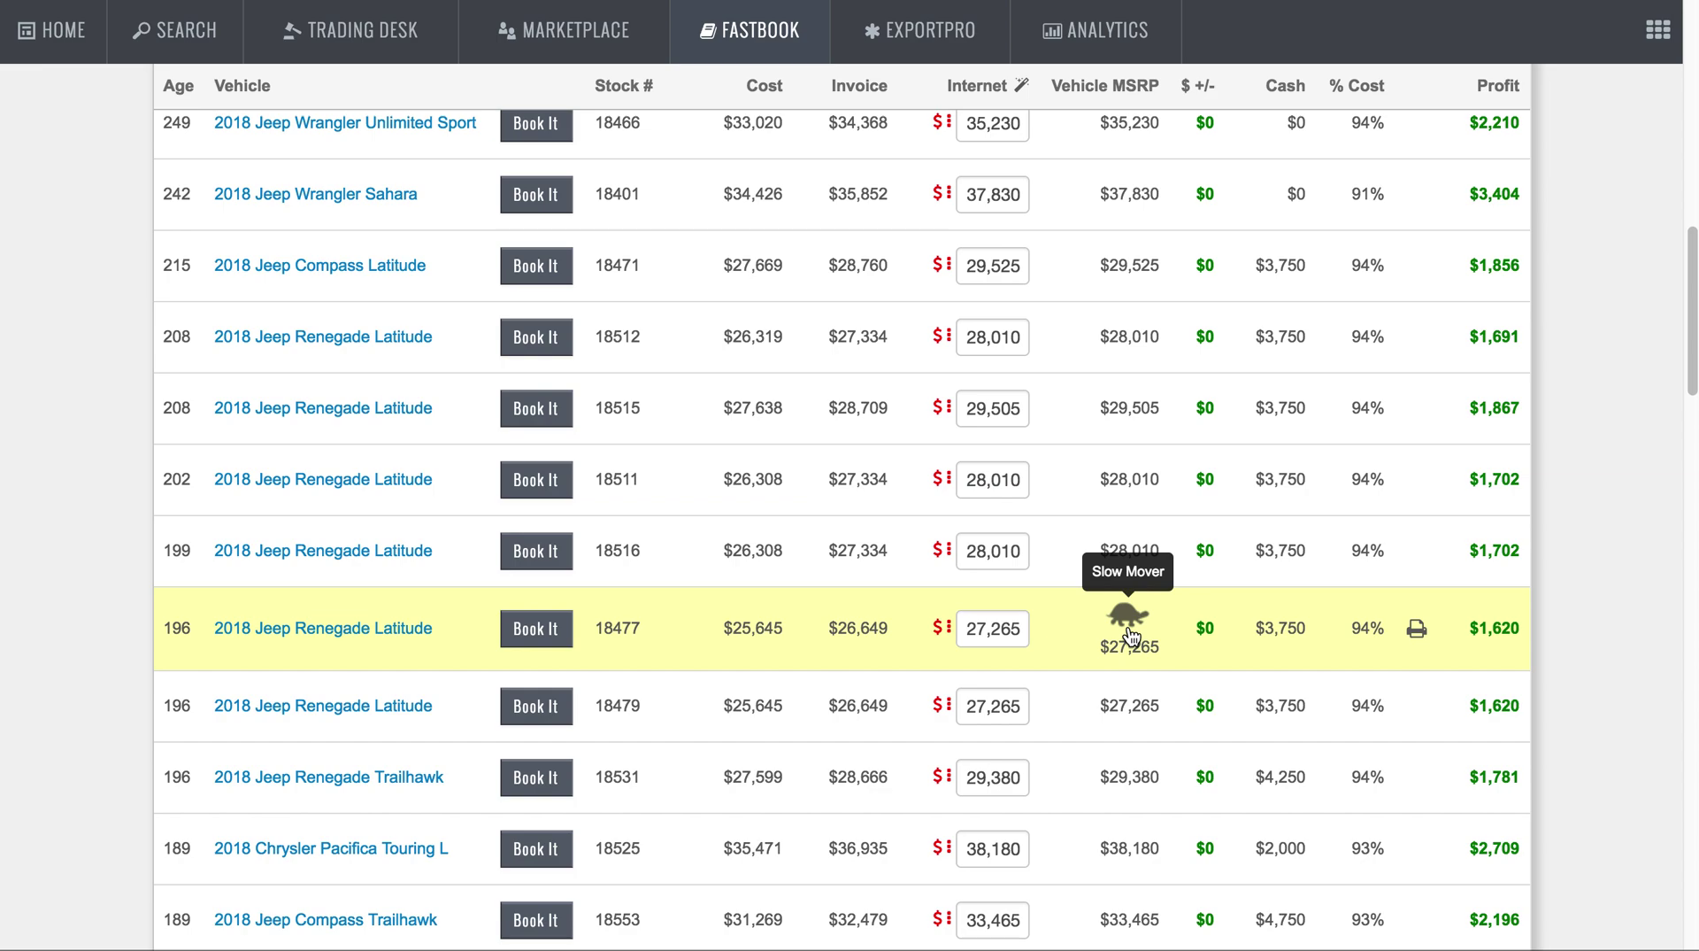
pyautogui.click(1129, 628)
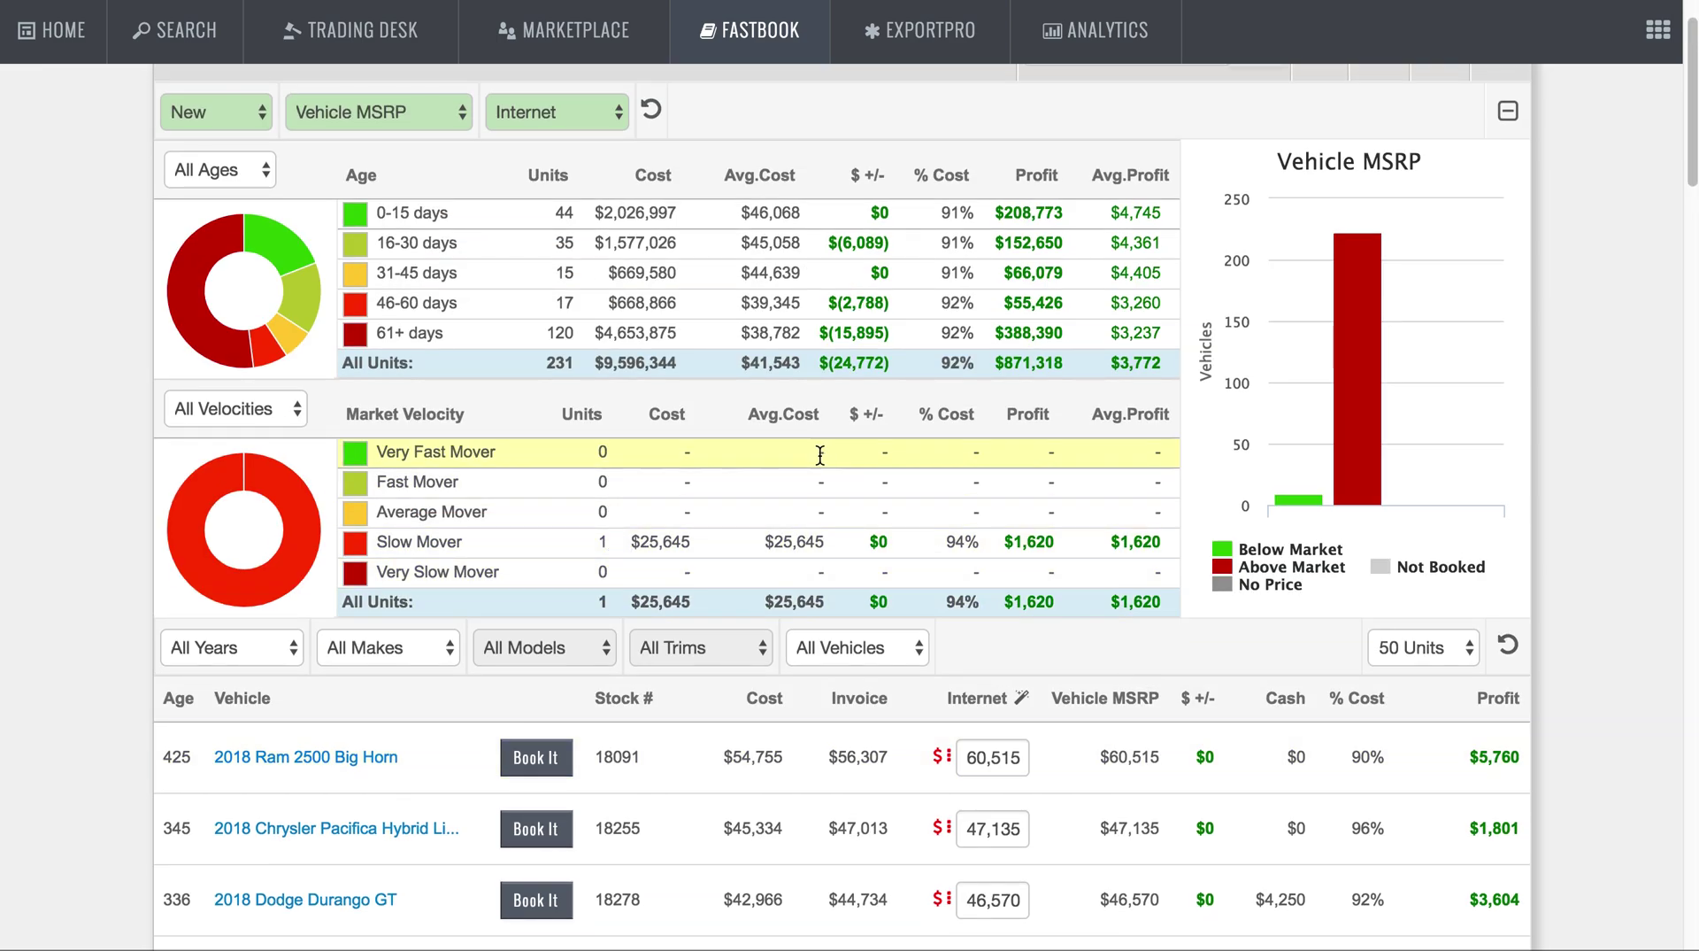
pyautogui.scroll(-8, 1164, 754)
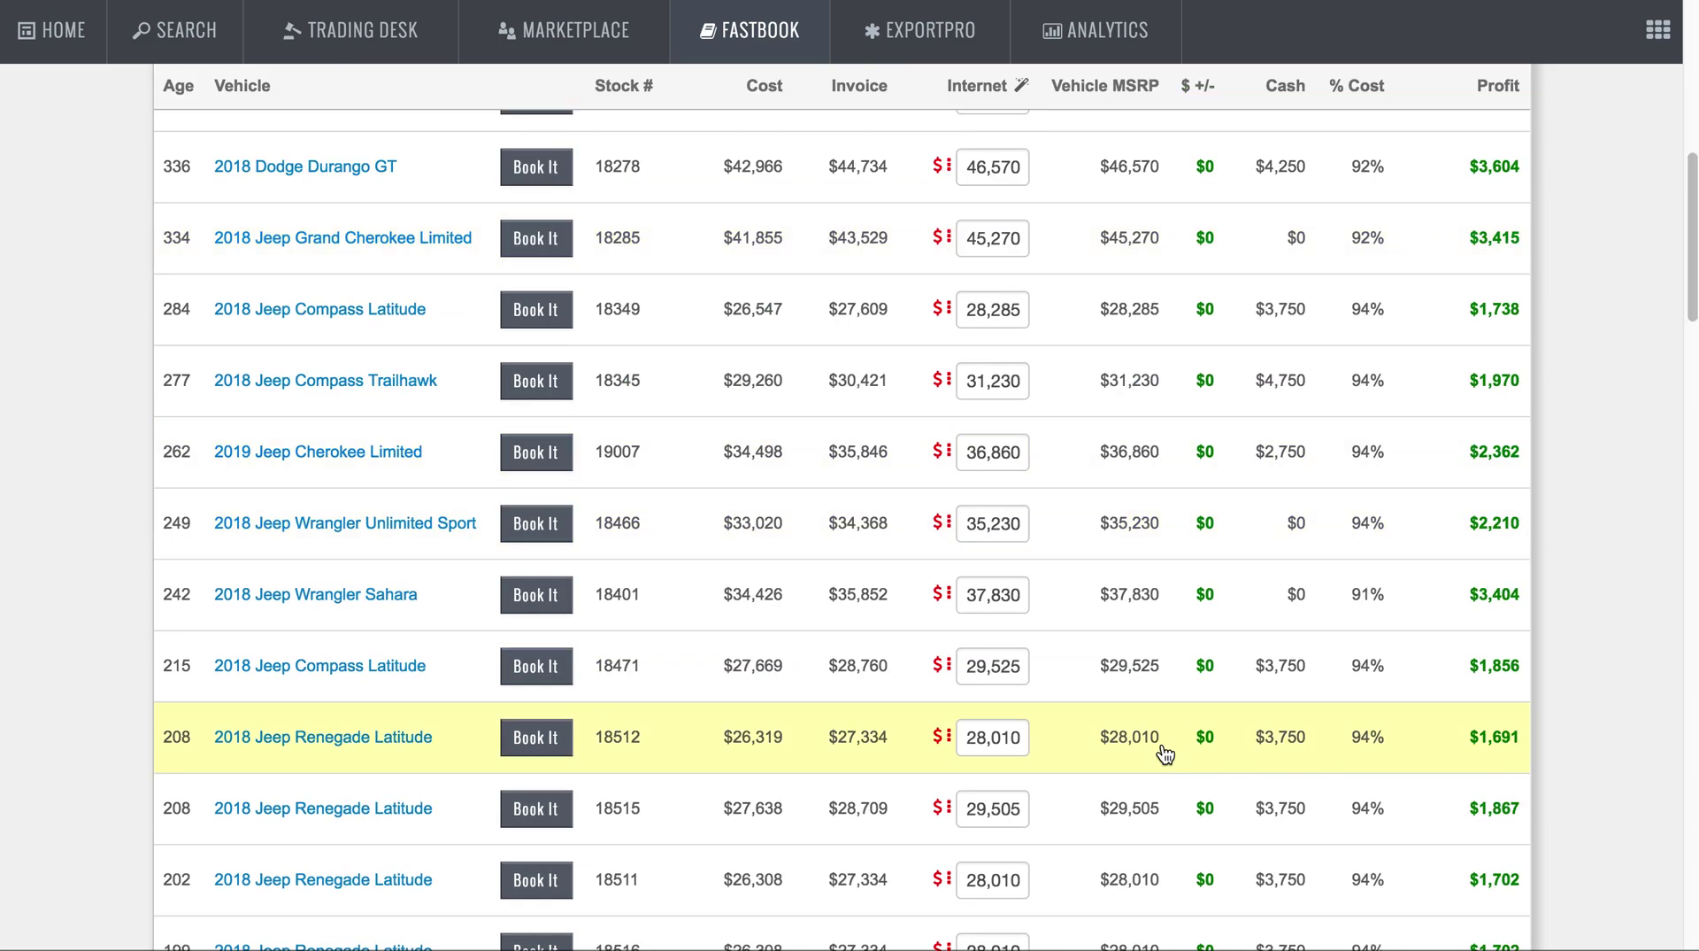
pyautogui.scroll(9, 1161, 740)
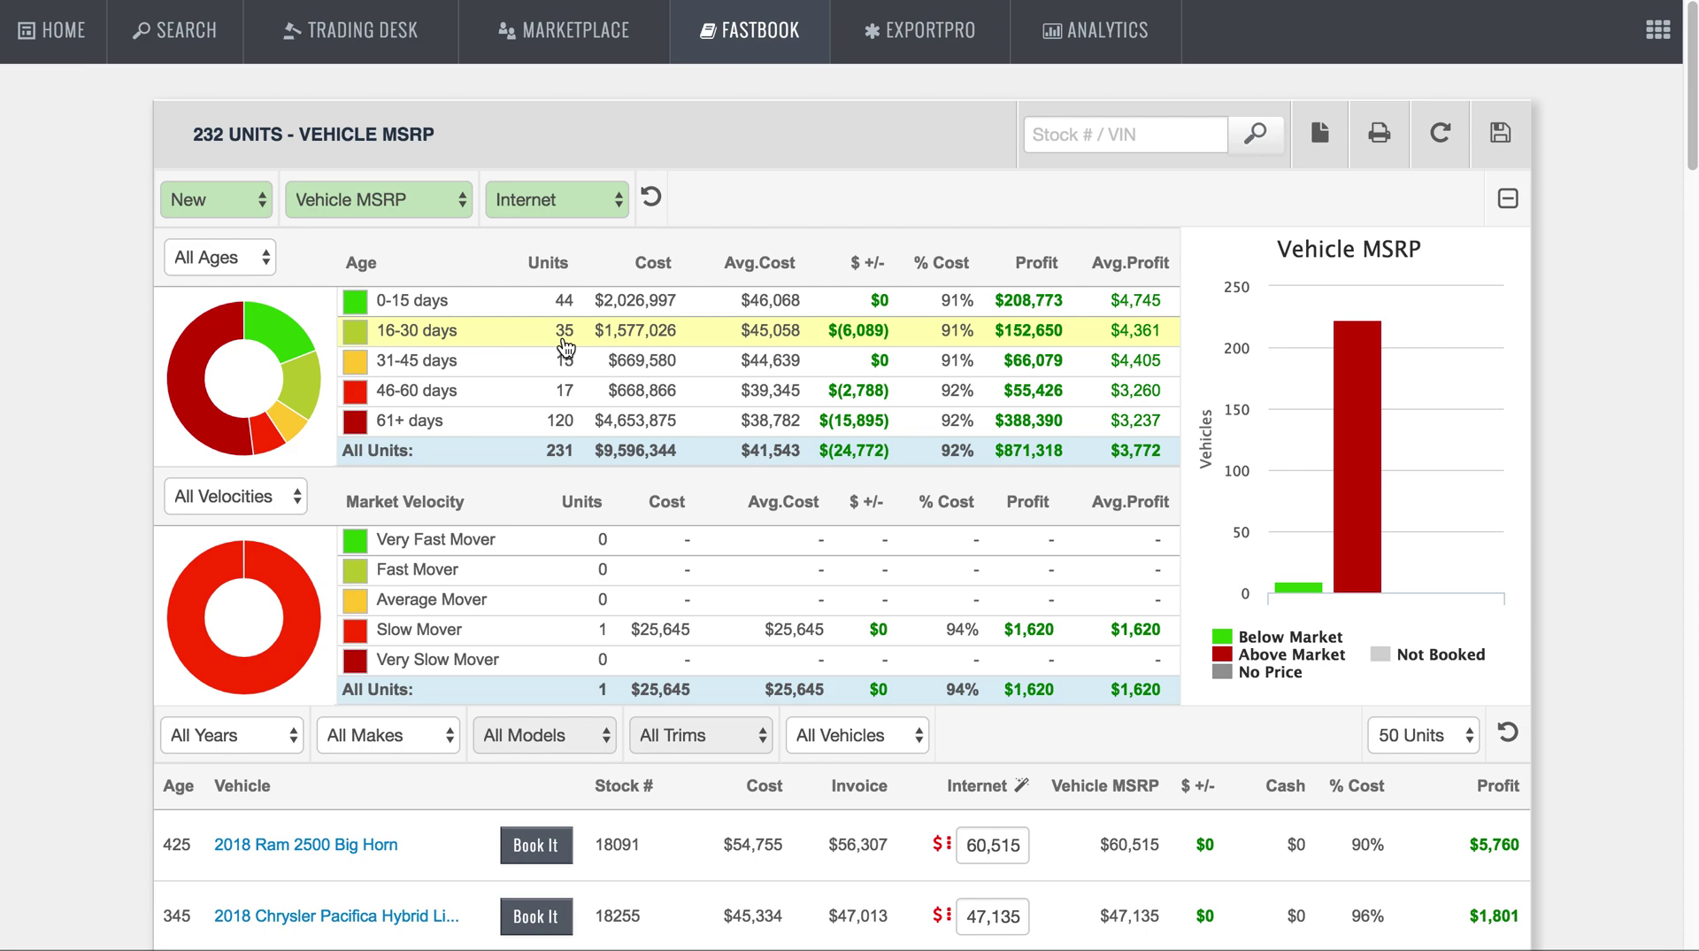
# Step: Book the 2019 Ram 1500 Laramie with stock number 19034 and open its Competition view
pyautogui.scroll(-5, 549, 633)
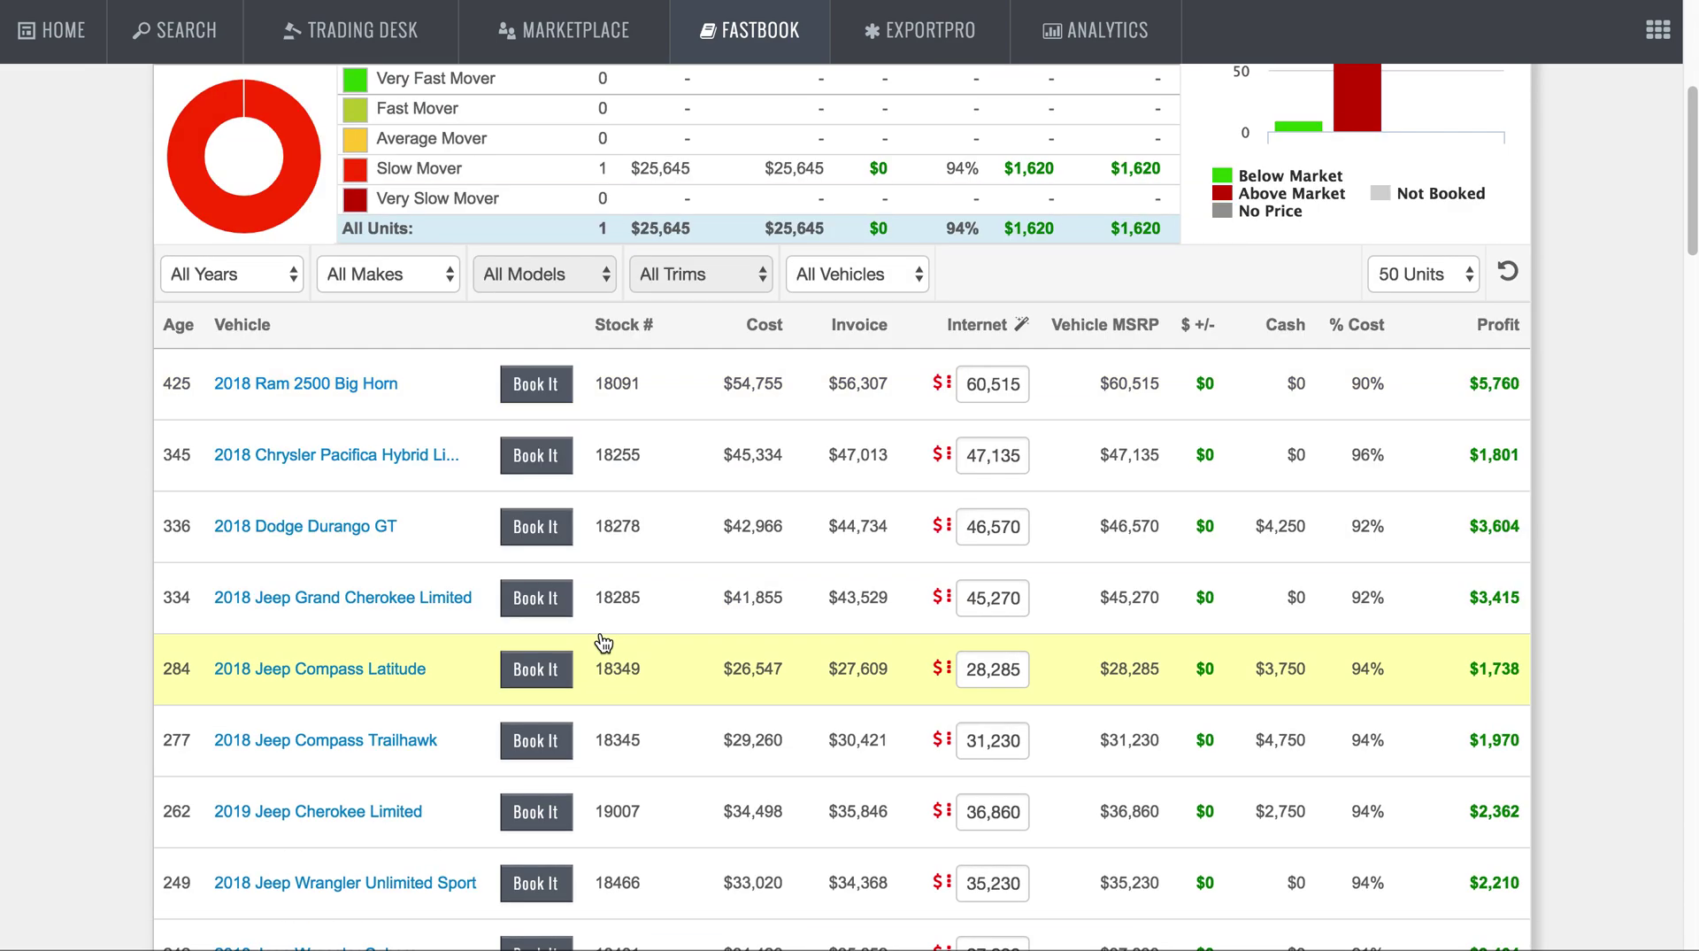
pyautogui.scroll(-5, 531, 511)
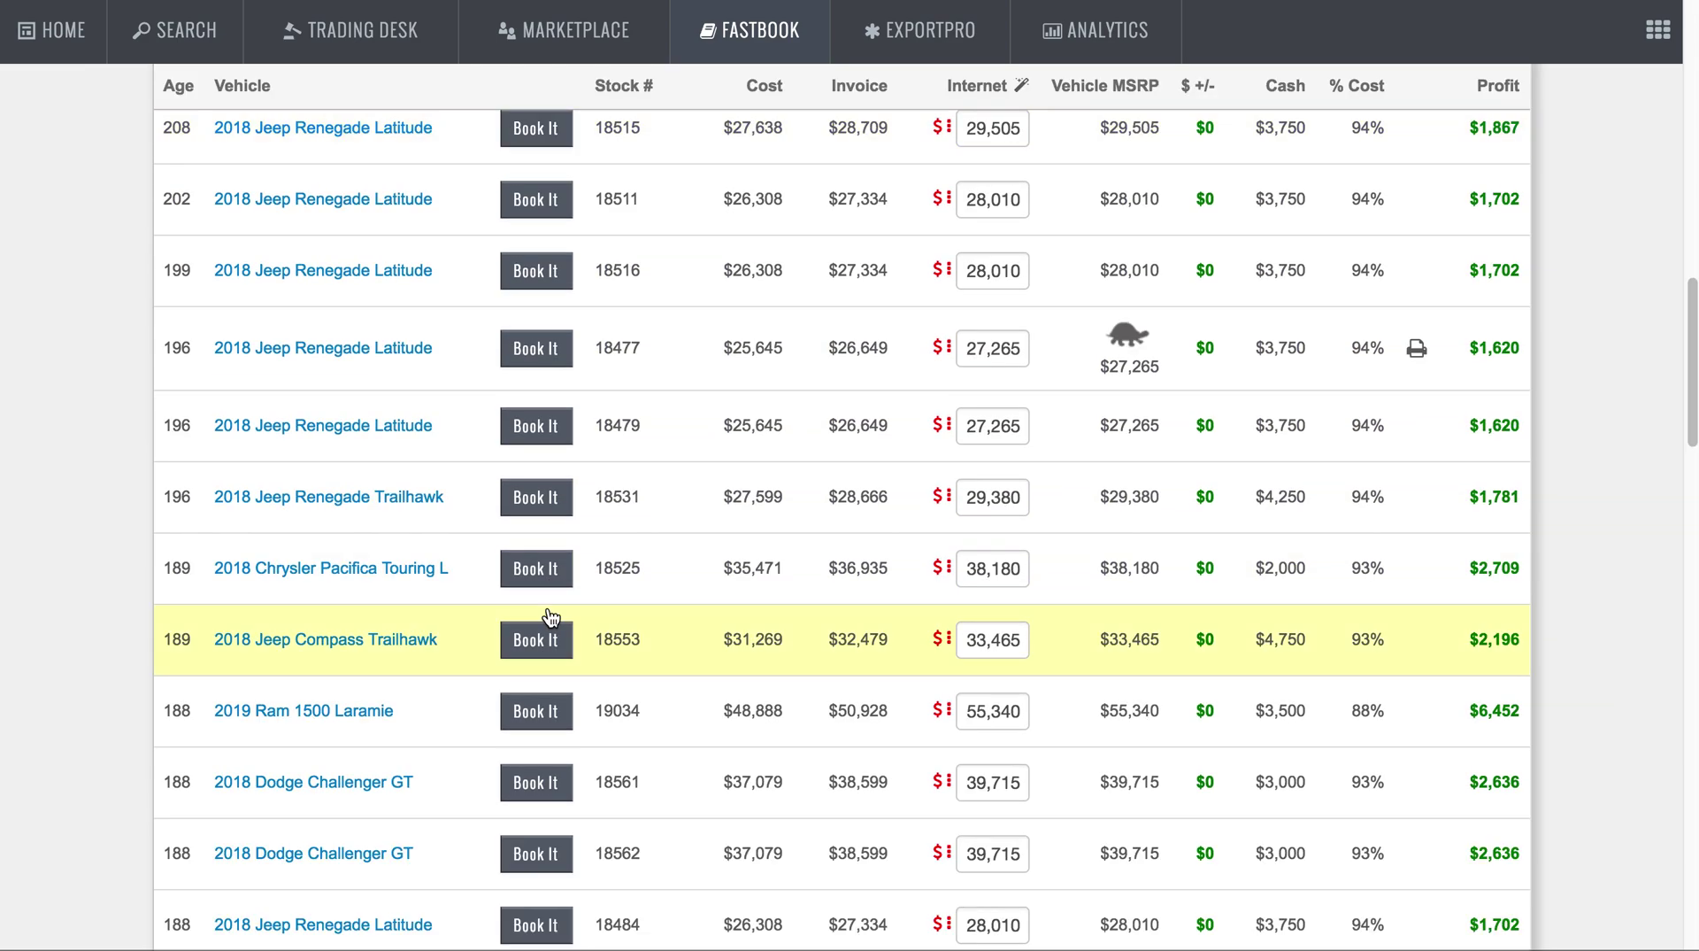
pyautogui.scroll(1, 550, 639)
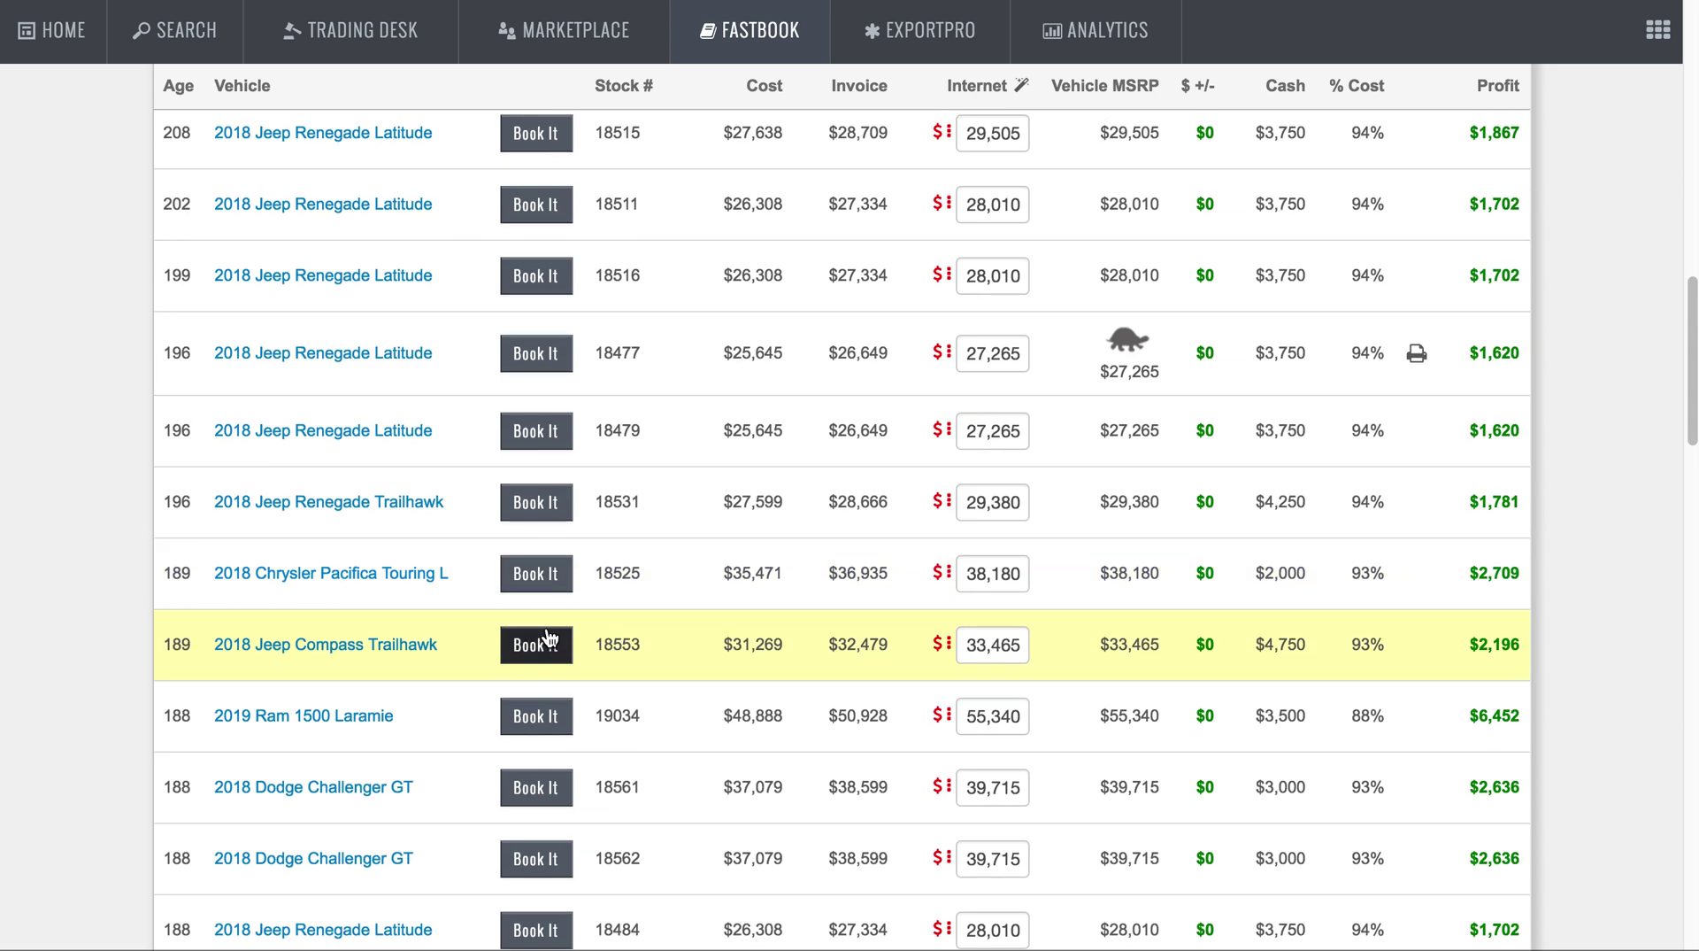
pyautogui.click(540, 721)
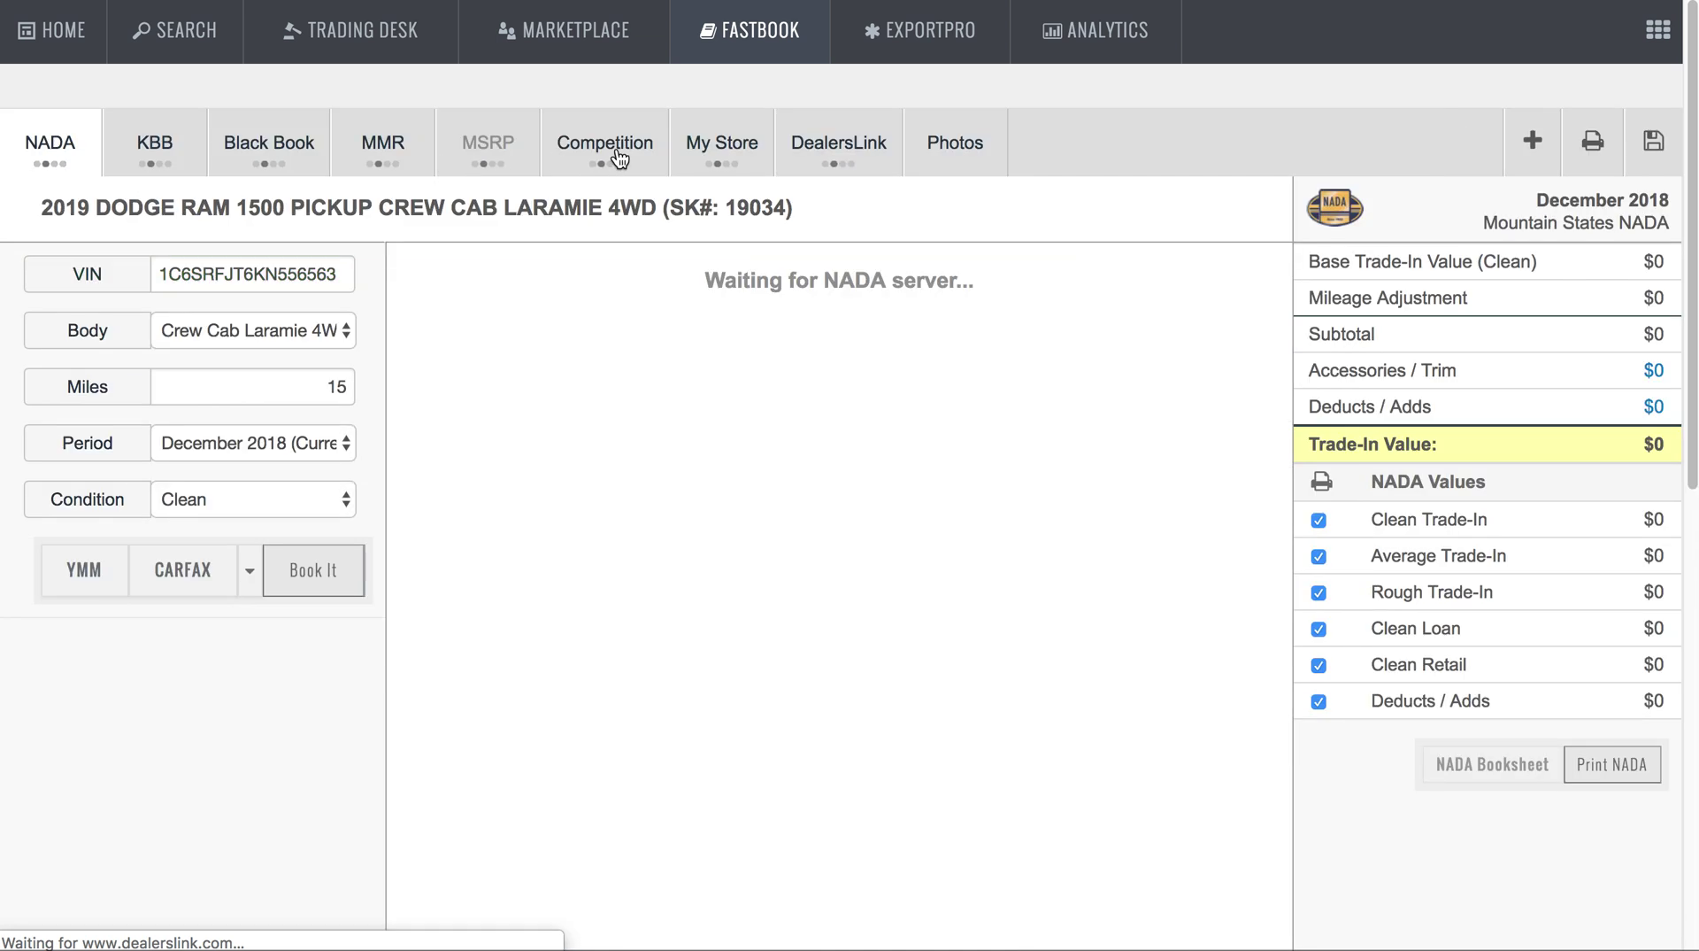
pyautogui.click(618, 157)
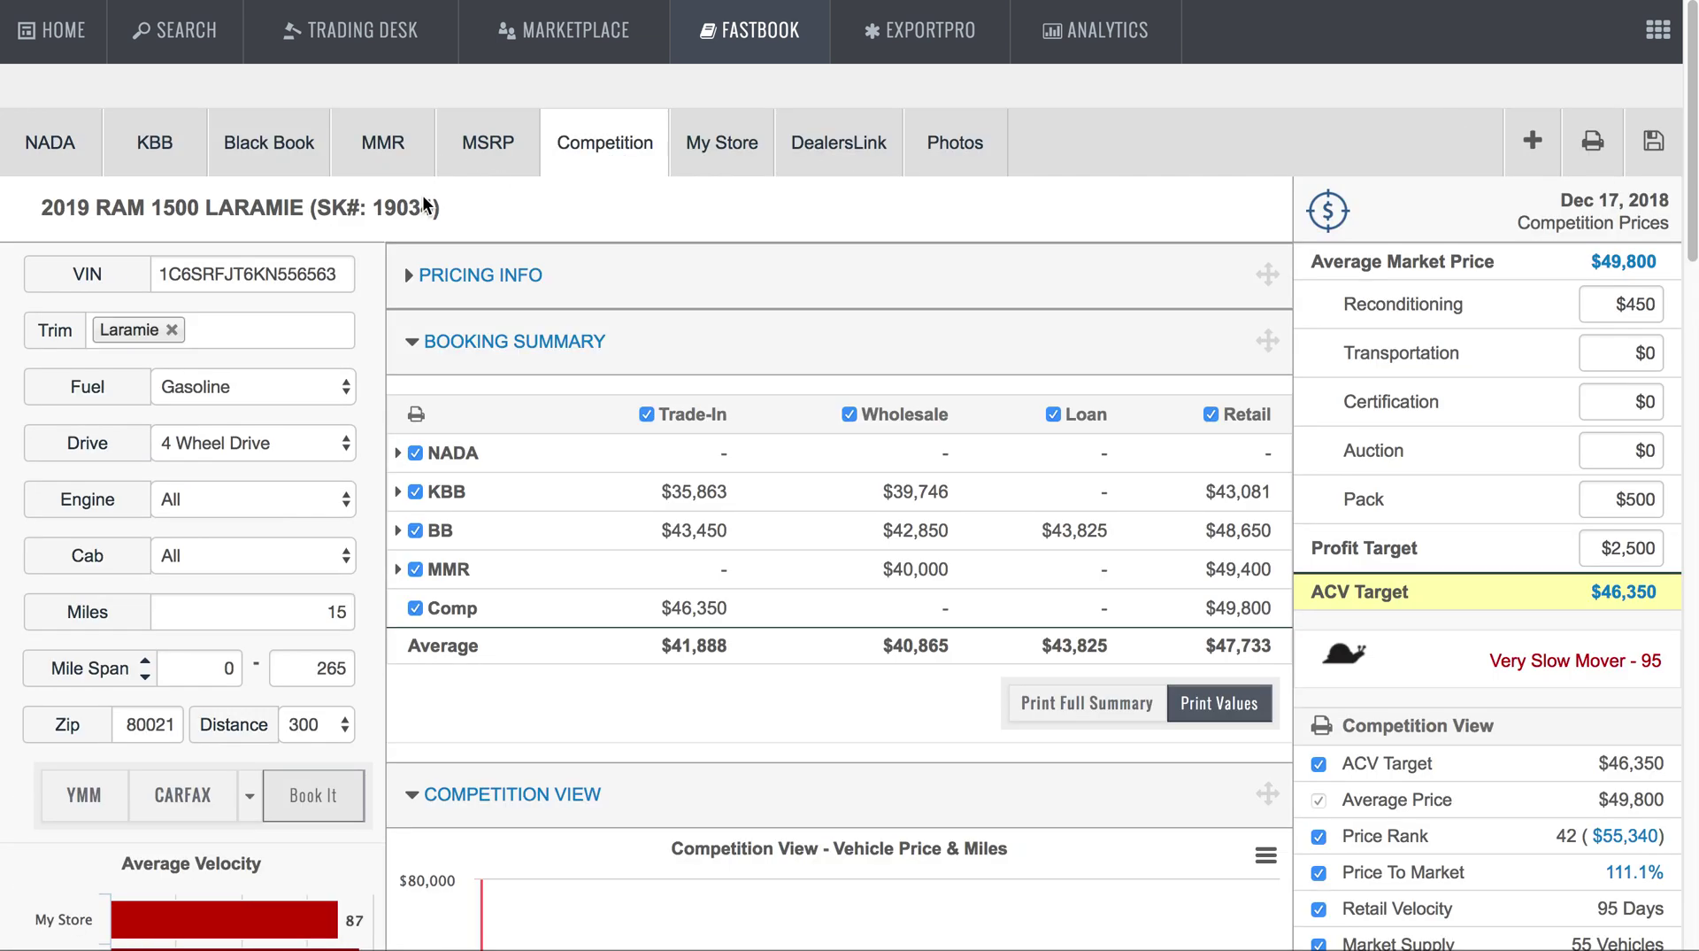
pyautogui.scroll(-3, 591, 390)
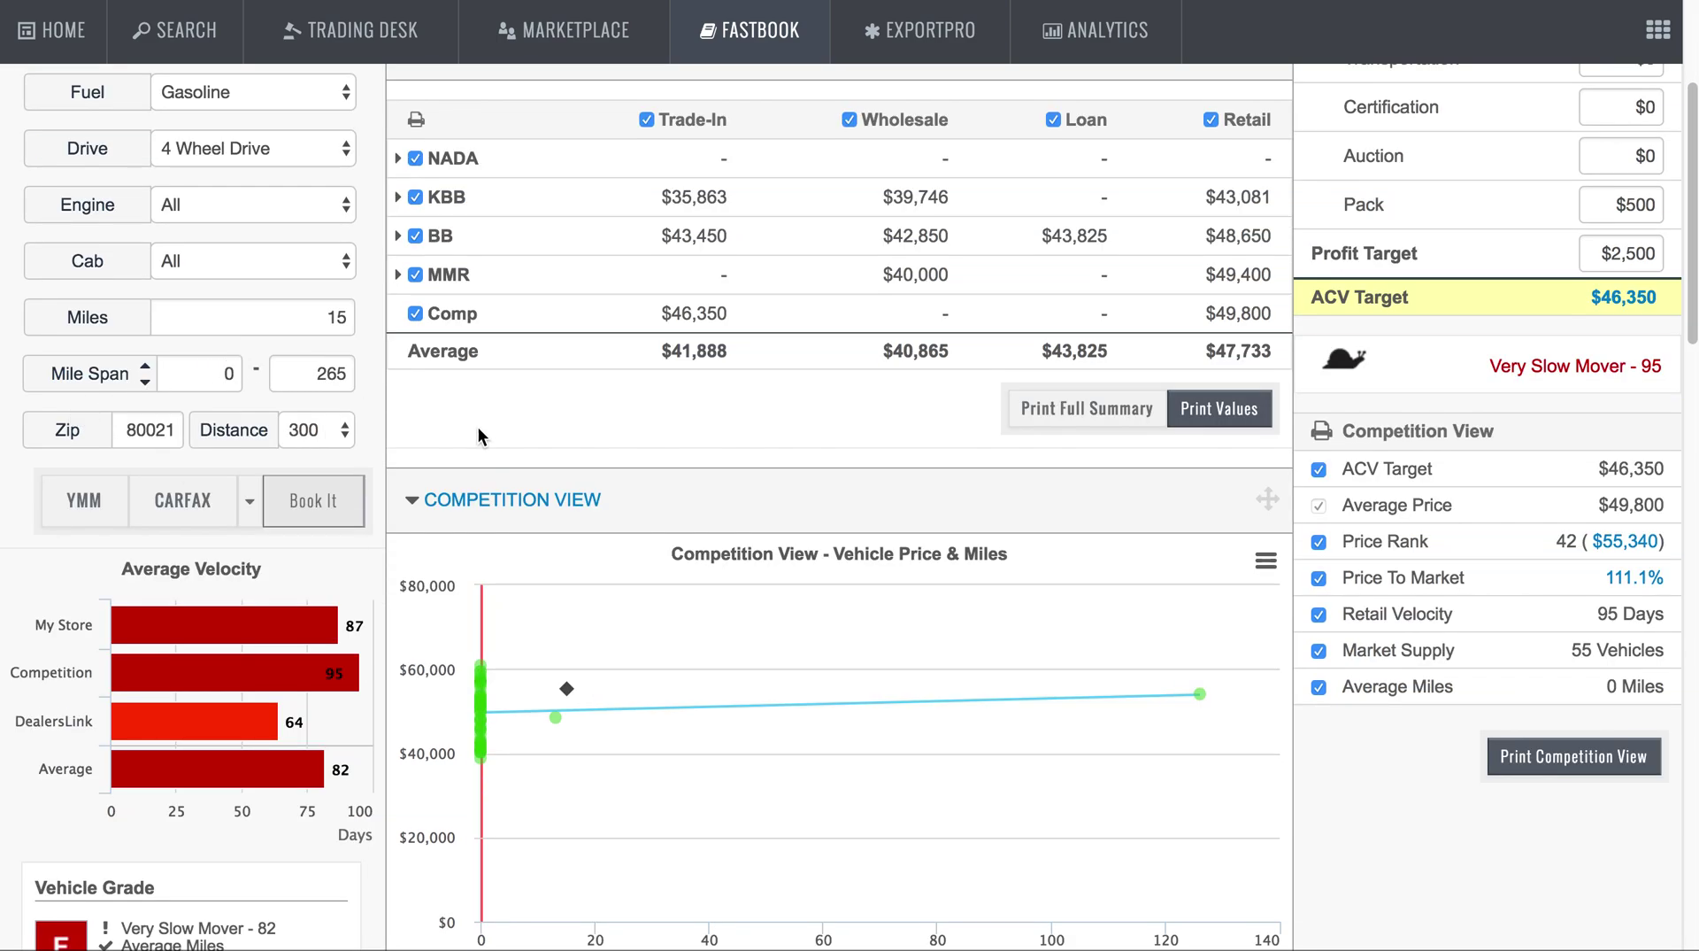
# Step: Sort the competing 2019 Ram 1500 Laramie vehicles by price, lowest first
pyautogui.scroll(-8, 471, 673)
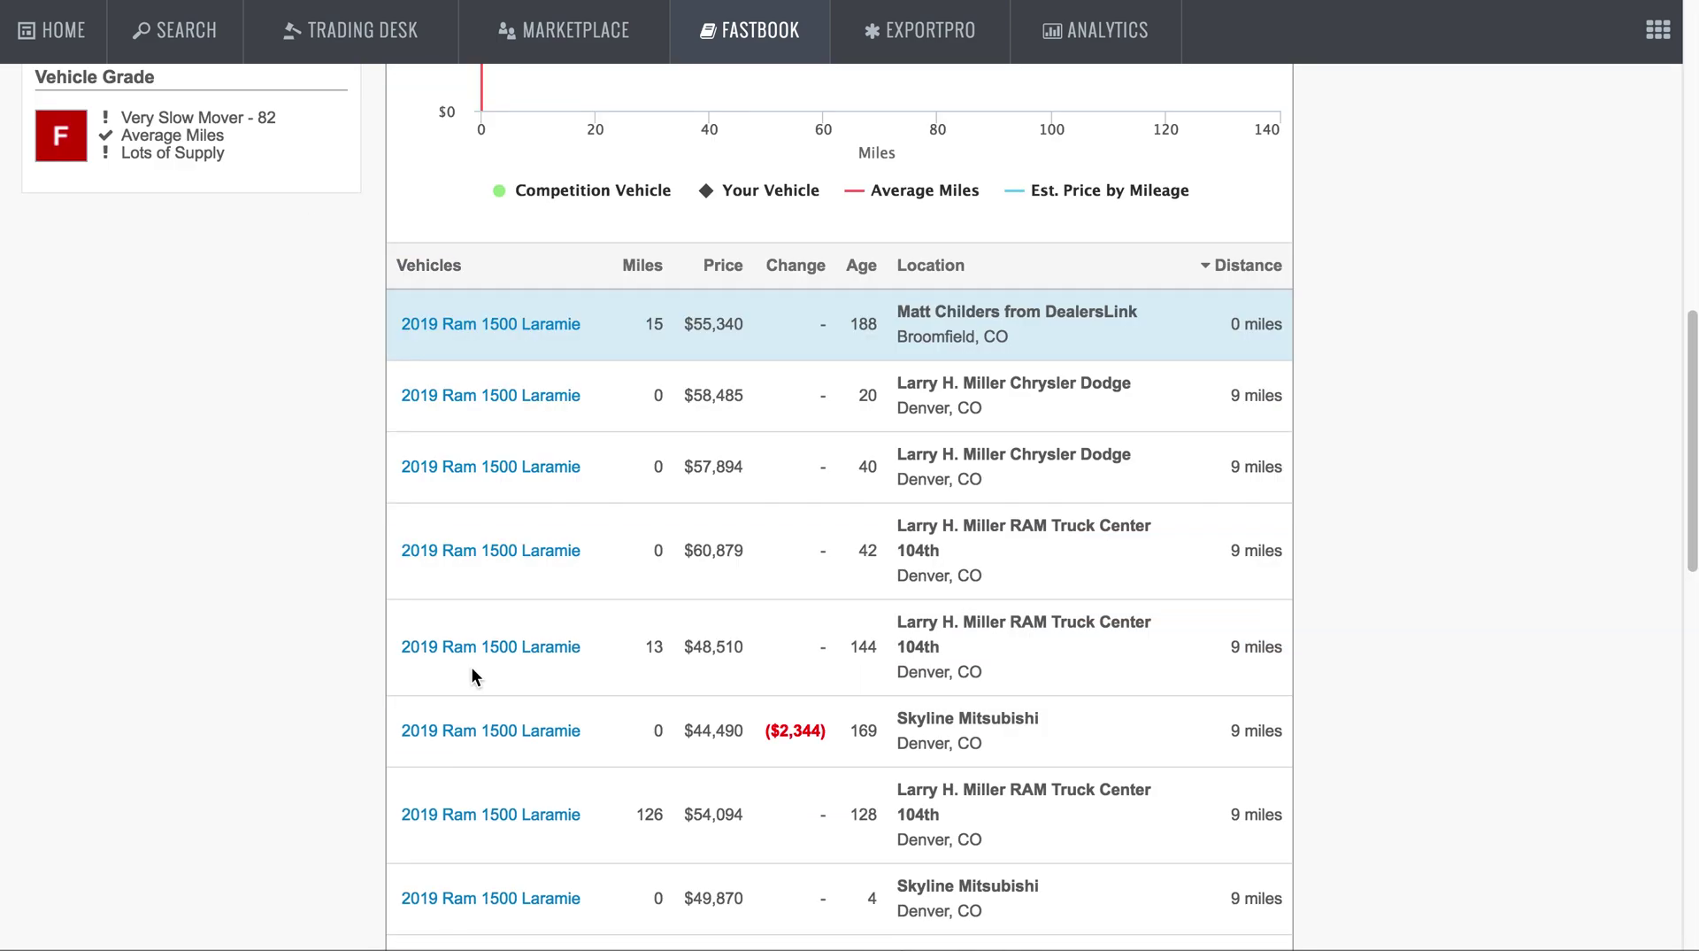
pyautogui.scroll(-5, 770, 536)
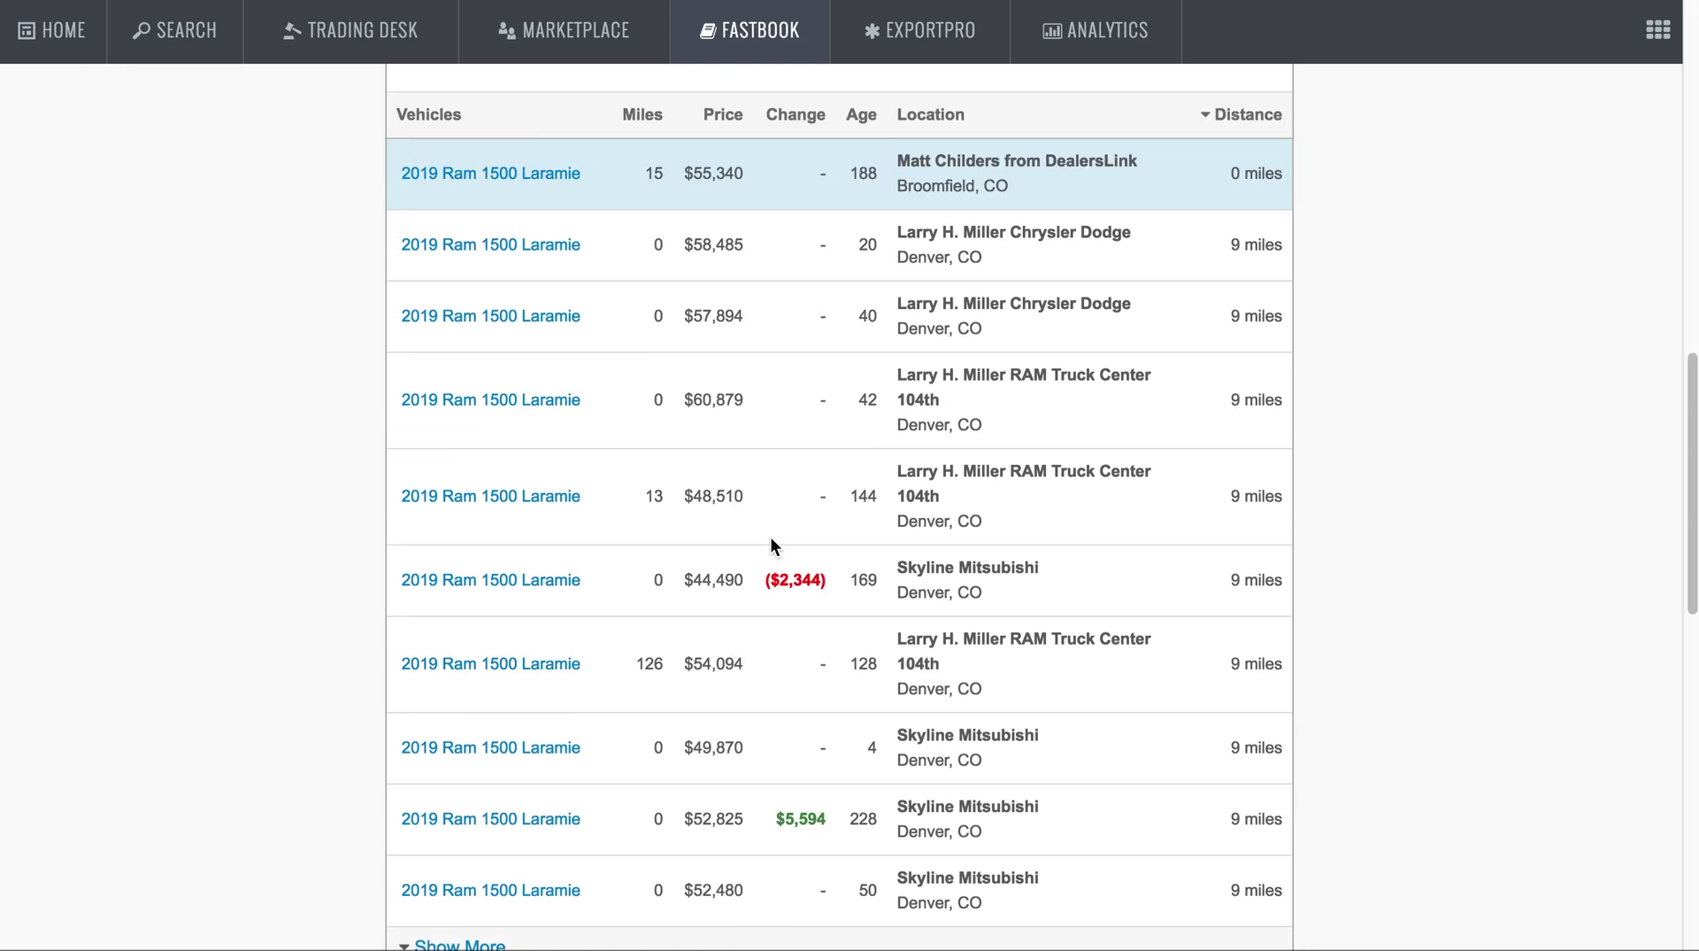
pyautogui.scroll(4, 771, 537)
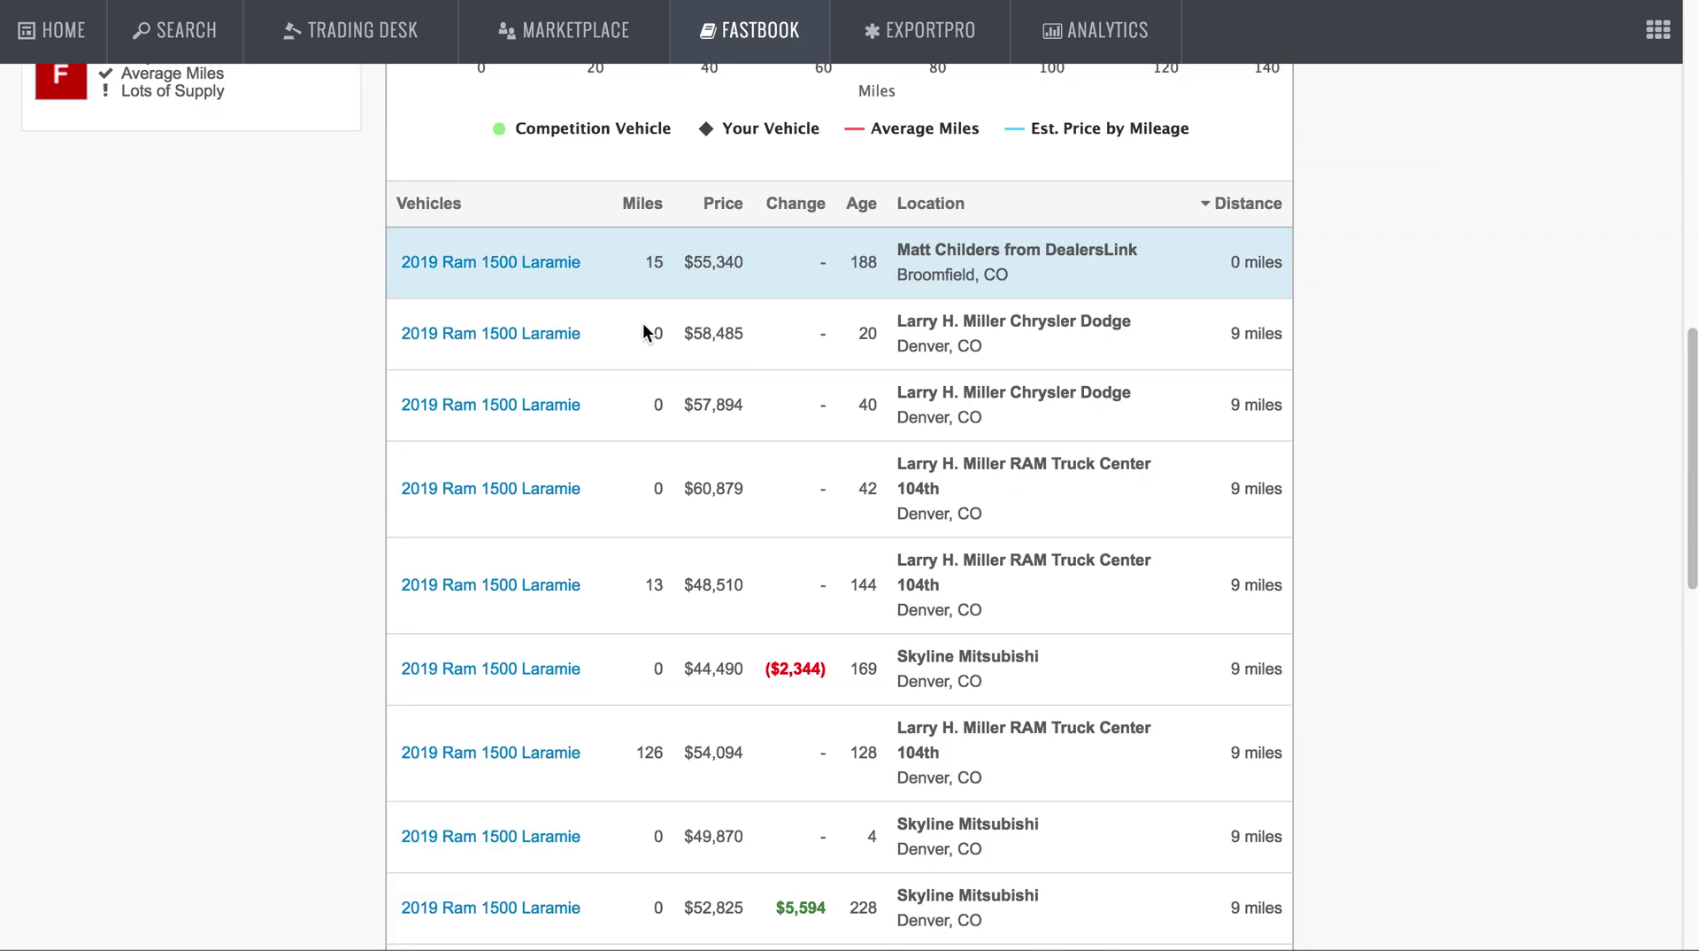
pyautogui.click(724, 210)
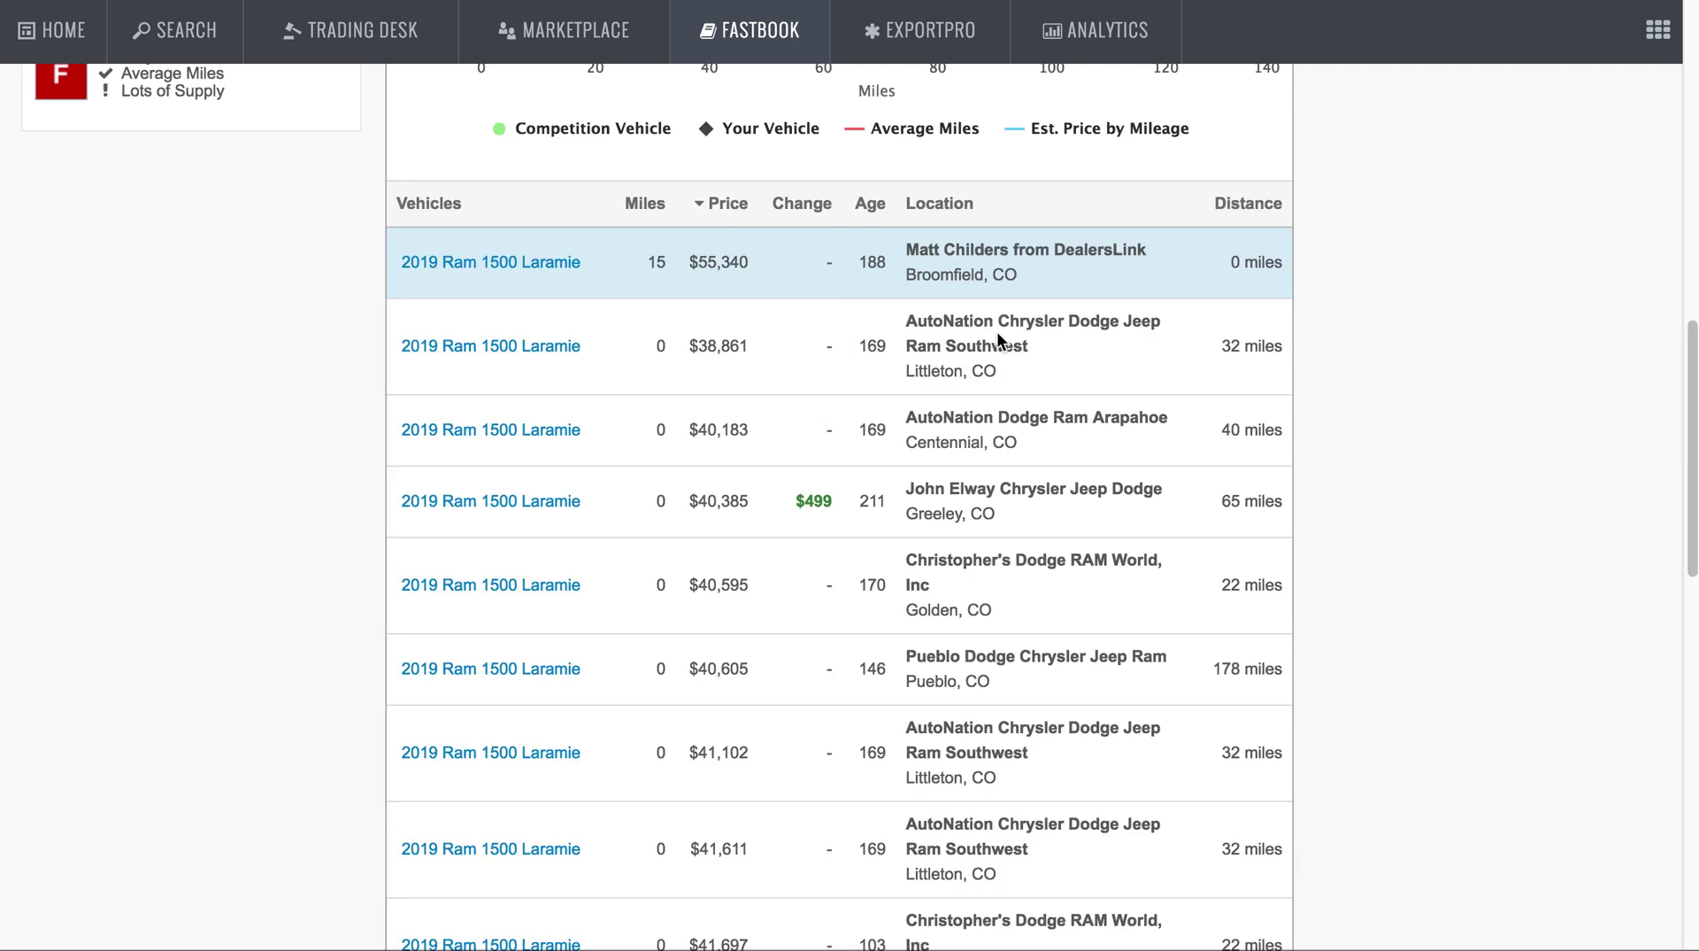
# Step: View the dealer website page of the lowest-priced competing Ram 1500 Laramie and close its competition details
pyautogui.click(518, 349)
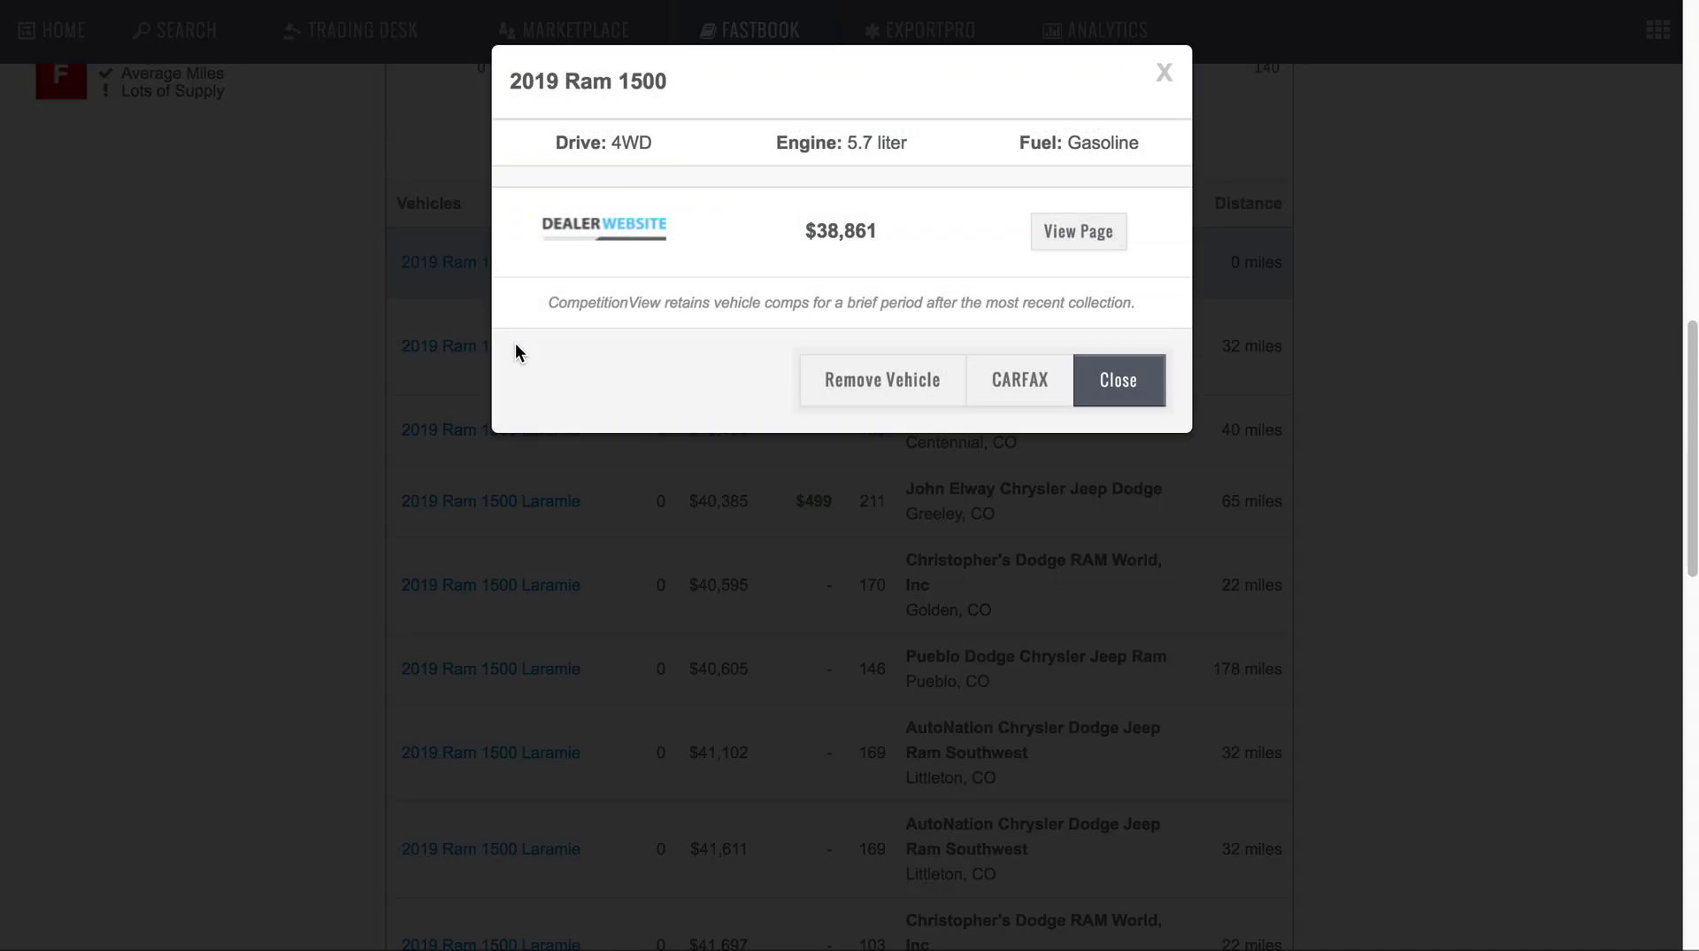
pyautogui.click(1085, 235)
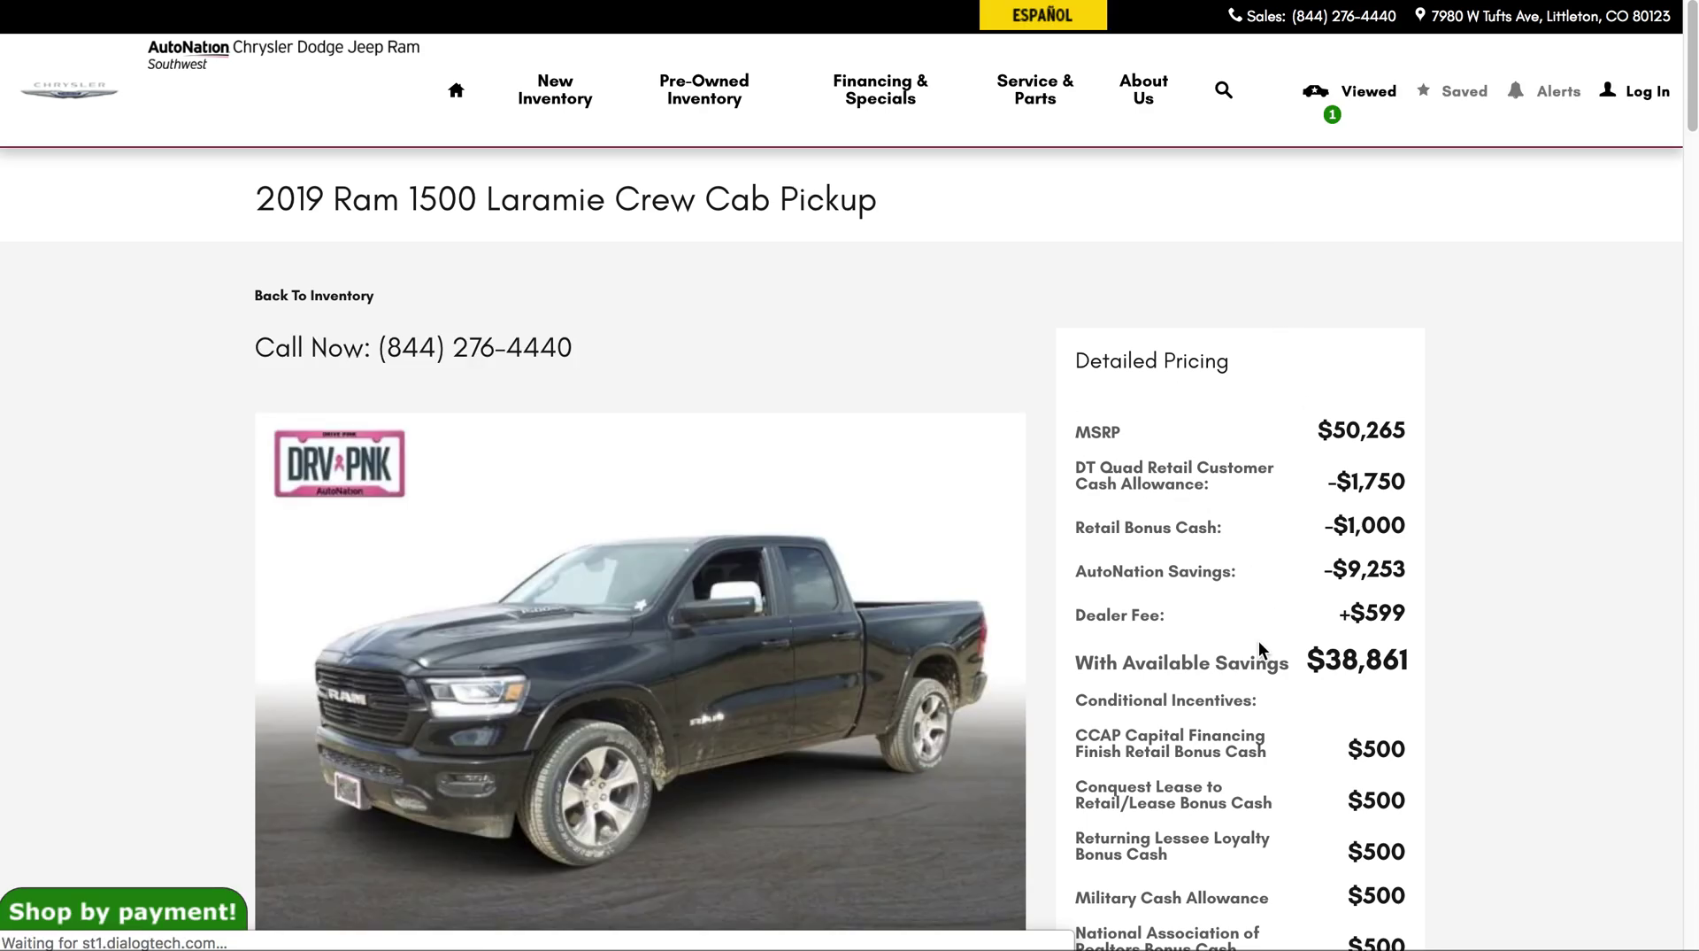
pyautogui.moveTo(1309, 662); pyautogui.dragTo(1401, 662)
pyautogui.press('super+w')
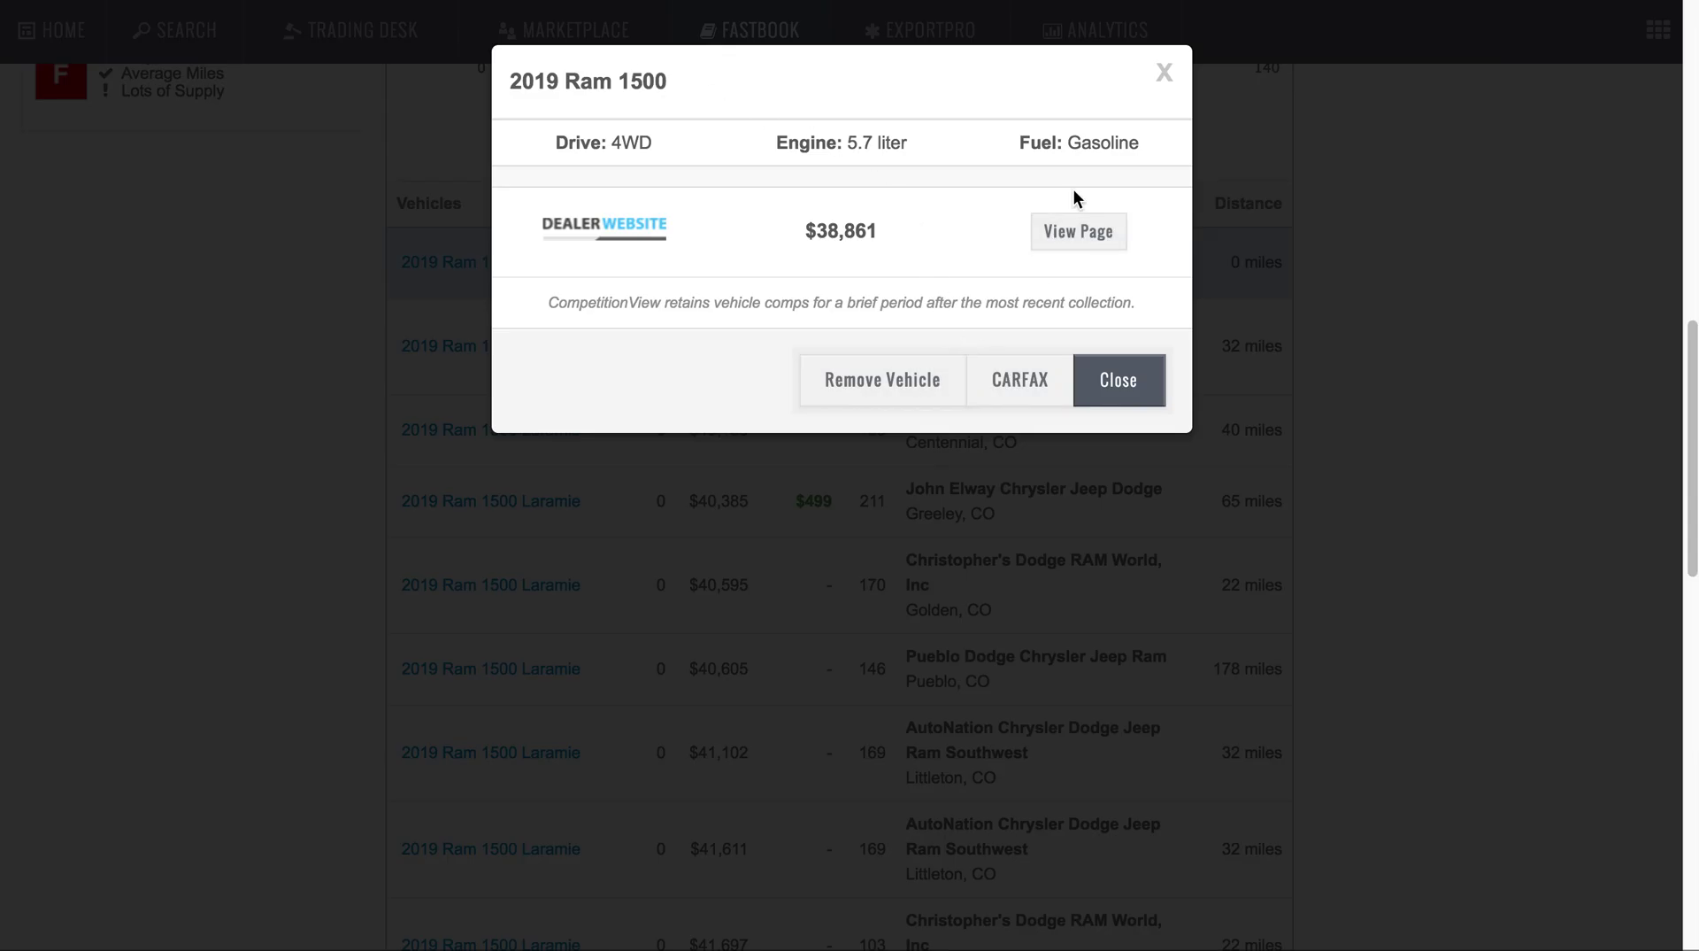
pyautogui.click(1167, 82)
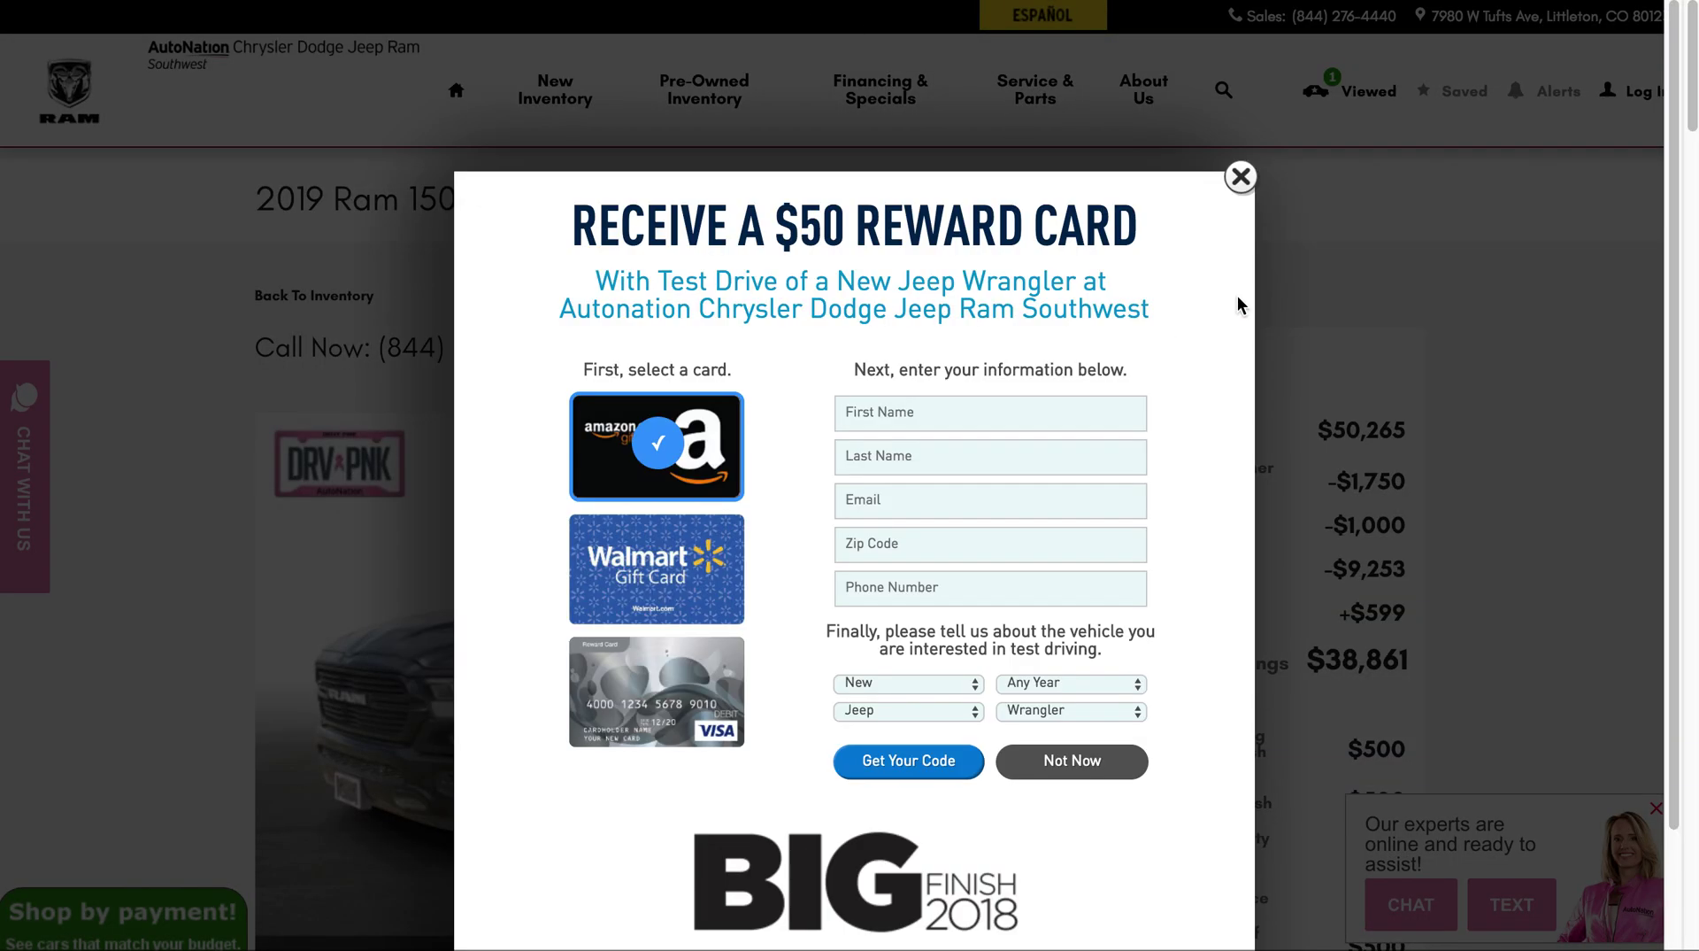
# Step: Dismiss the reward card offer and examine the discounts and conditional incentives in the dealer's detailed pricing
pyautogui.click(1241, 177)
pyautogui.moveTo(1203, 478); pyautogui.dragTo(1414, 605)
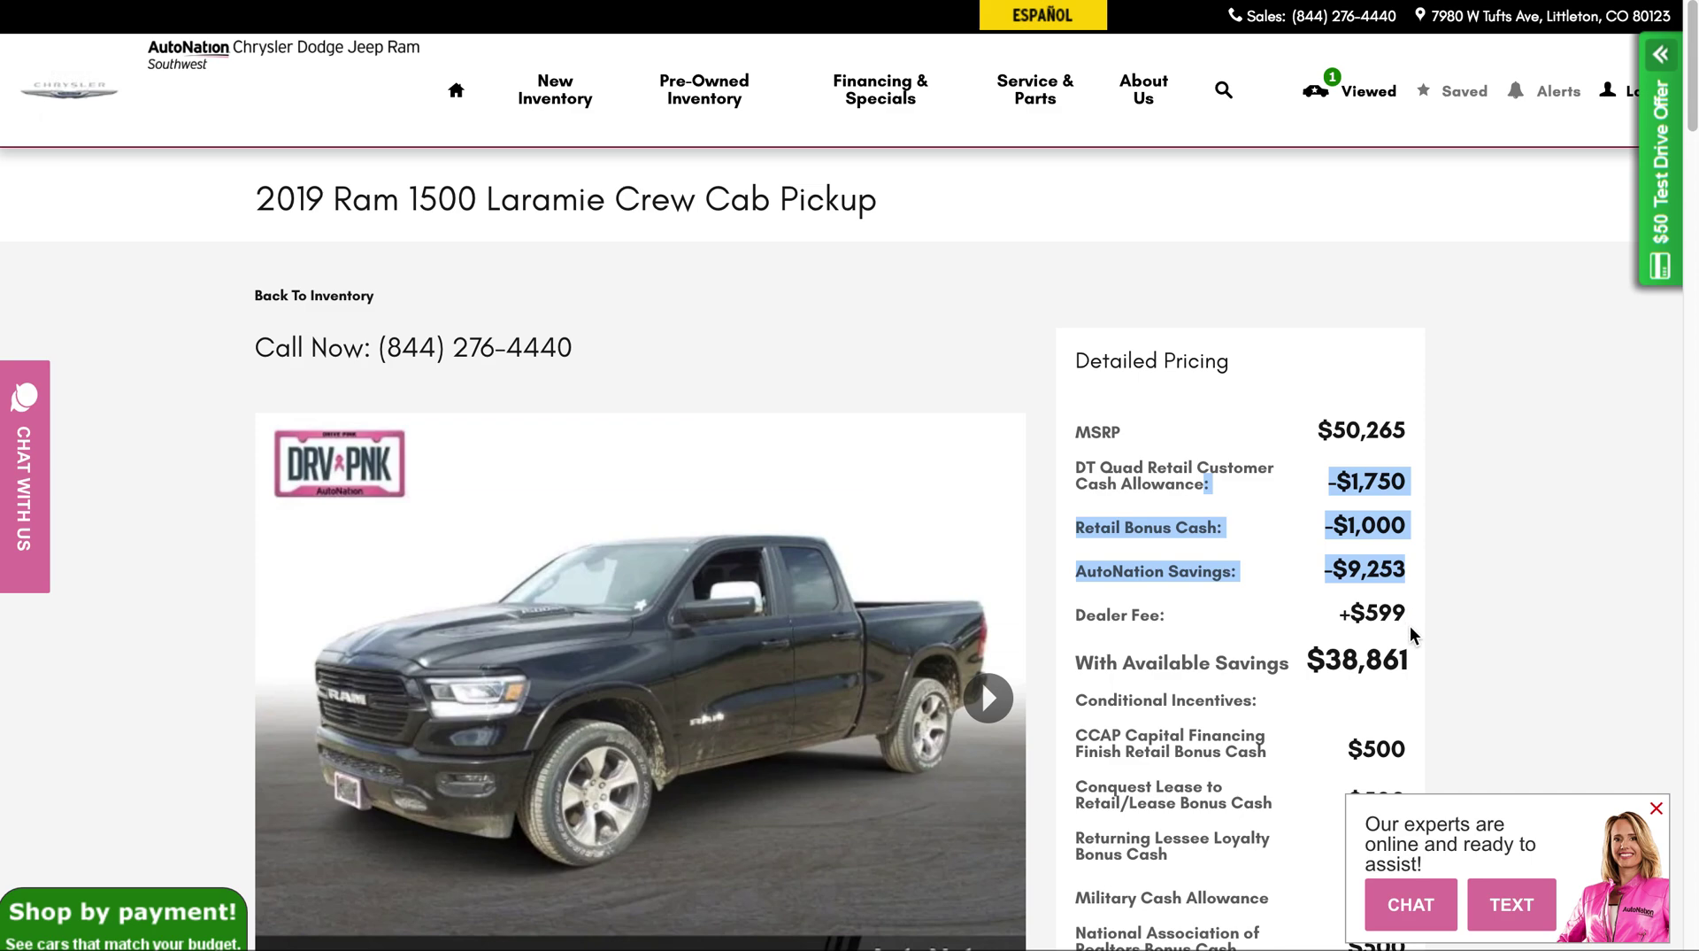
pyautogui.scroll(-5, 1410, 630)
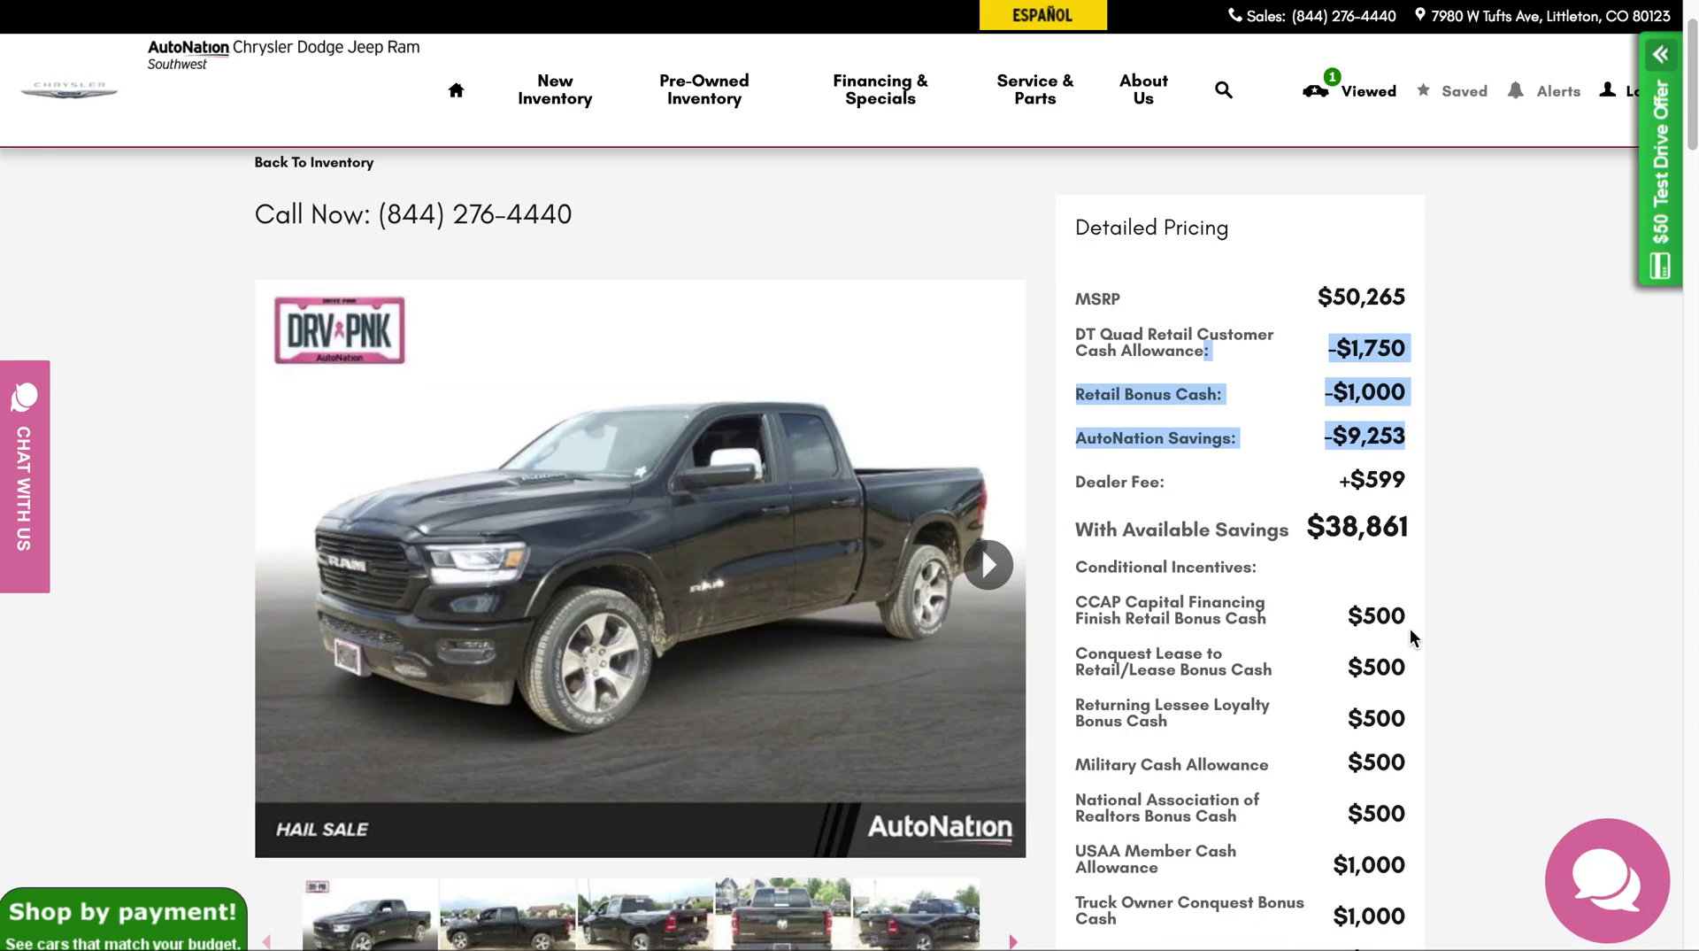
pyautogui.scroll(5, 1409, 630)
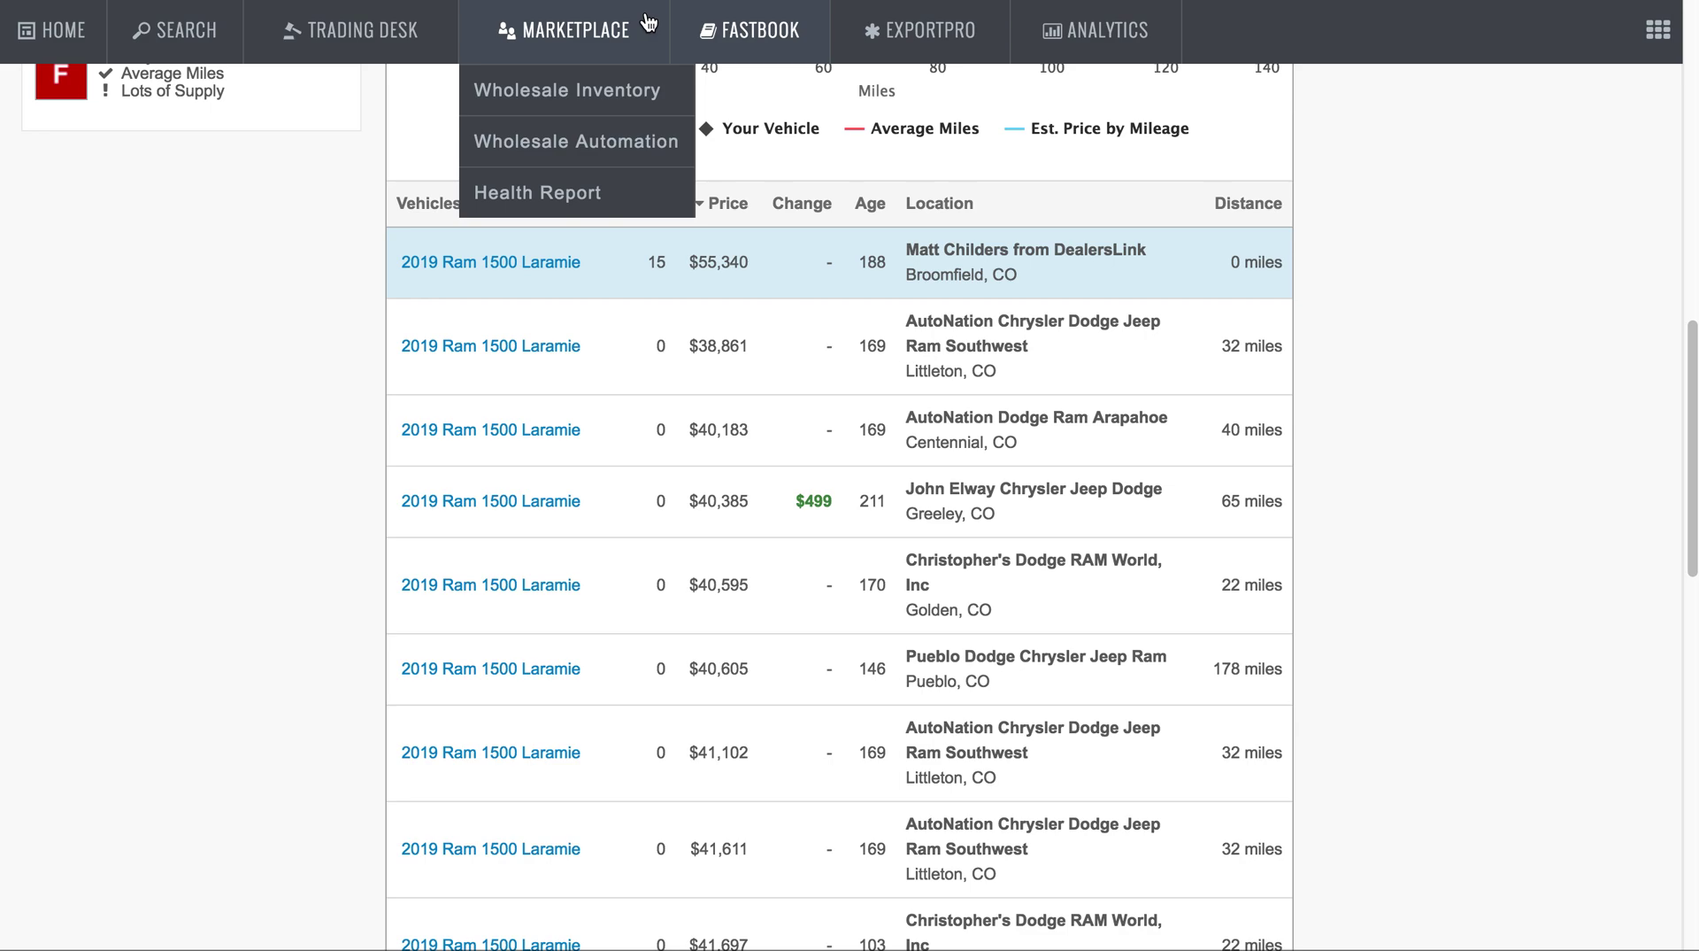
# Step: Examine the Ram 1500 Laramie's price rank, price to market, velocity and market supply against the competing vehicles
pyautogui.scroll(5, 1315, 406)
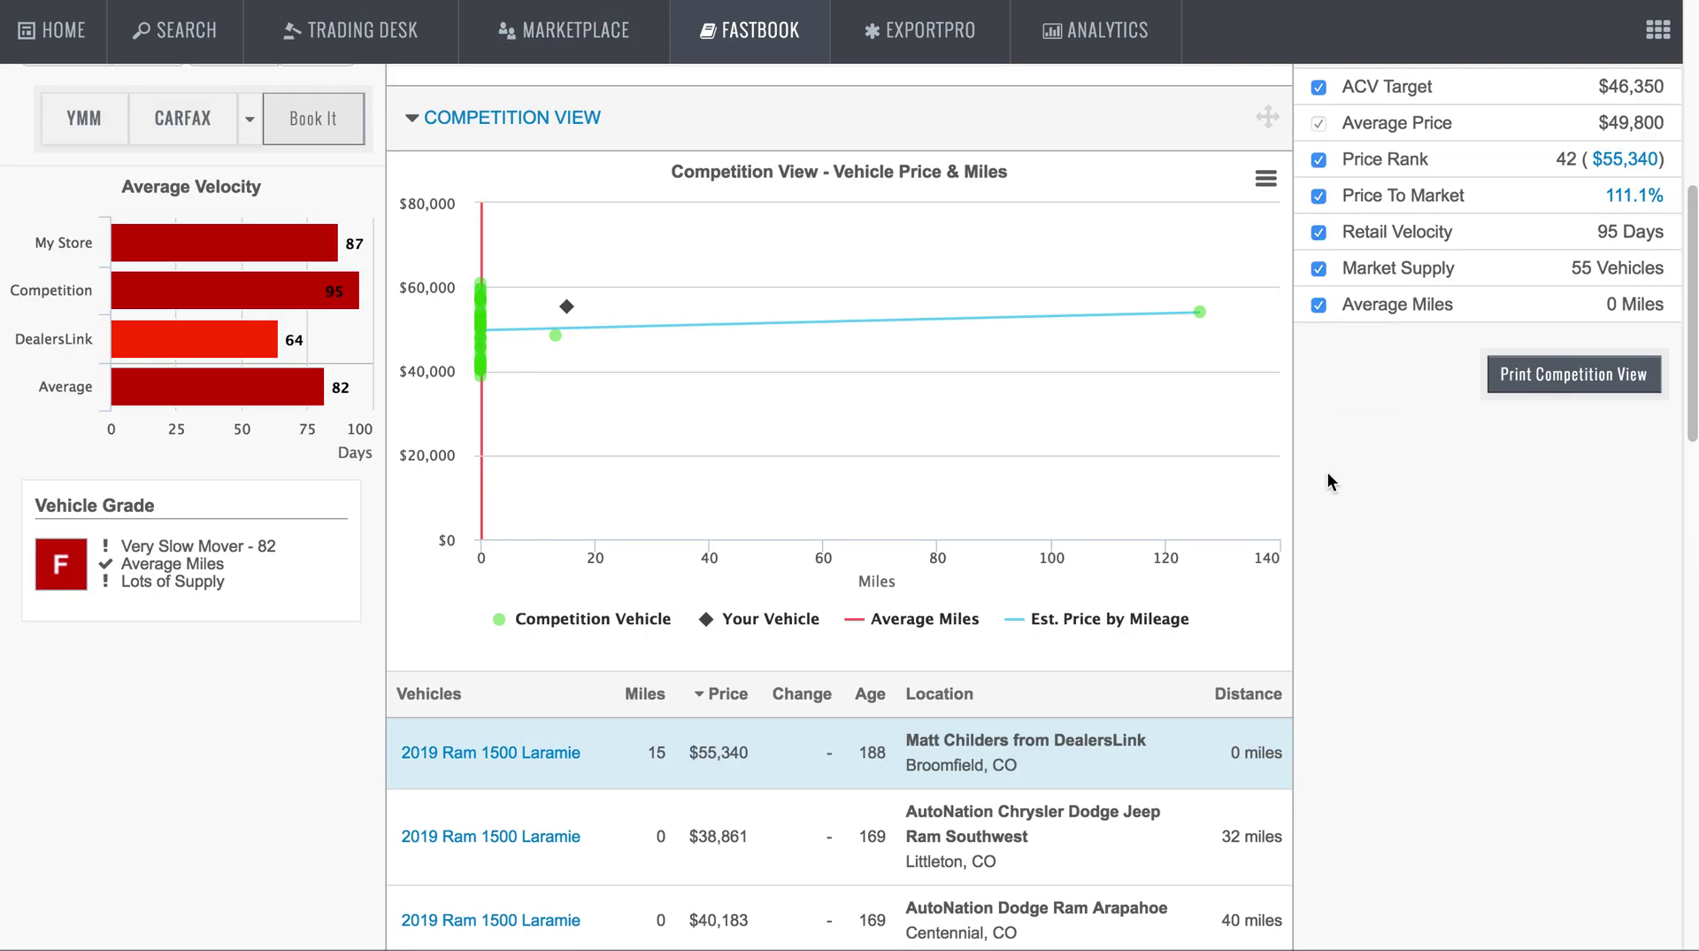
pyautogui.scroll(5, 1345, 618)
pyautogui.scroll(-3, 1347, 626)
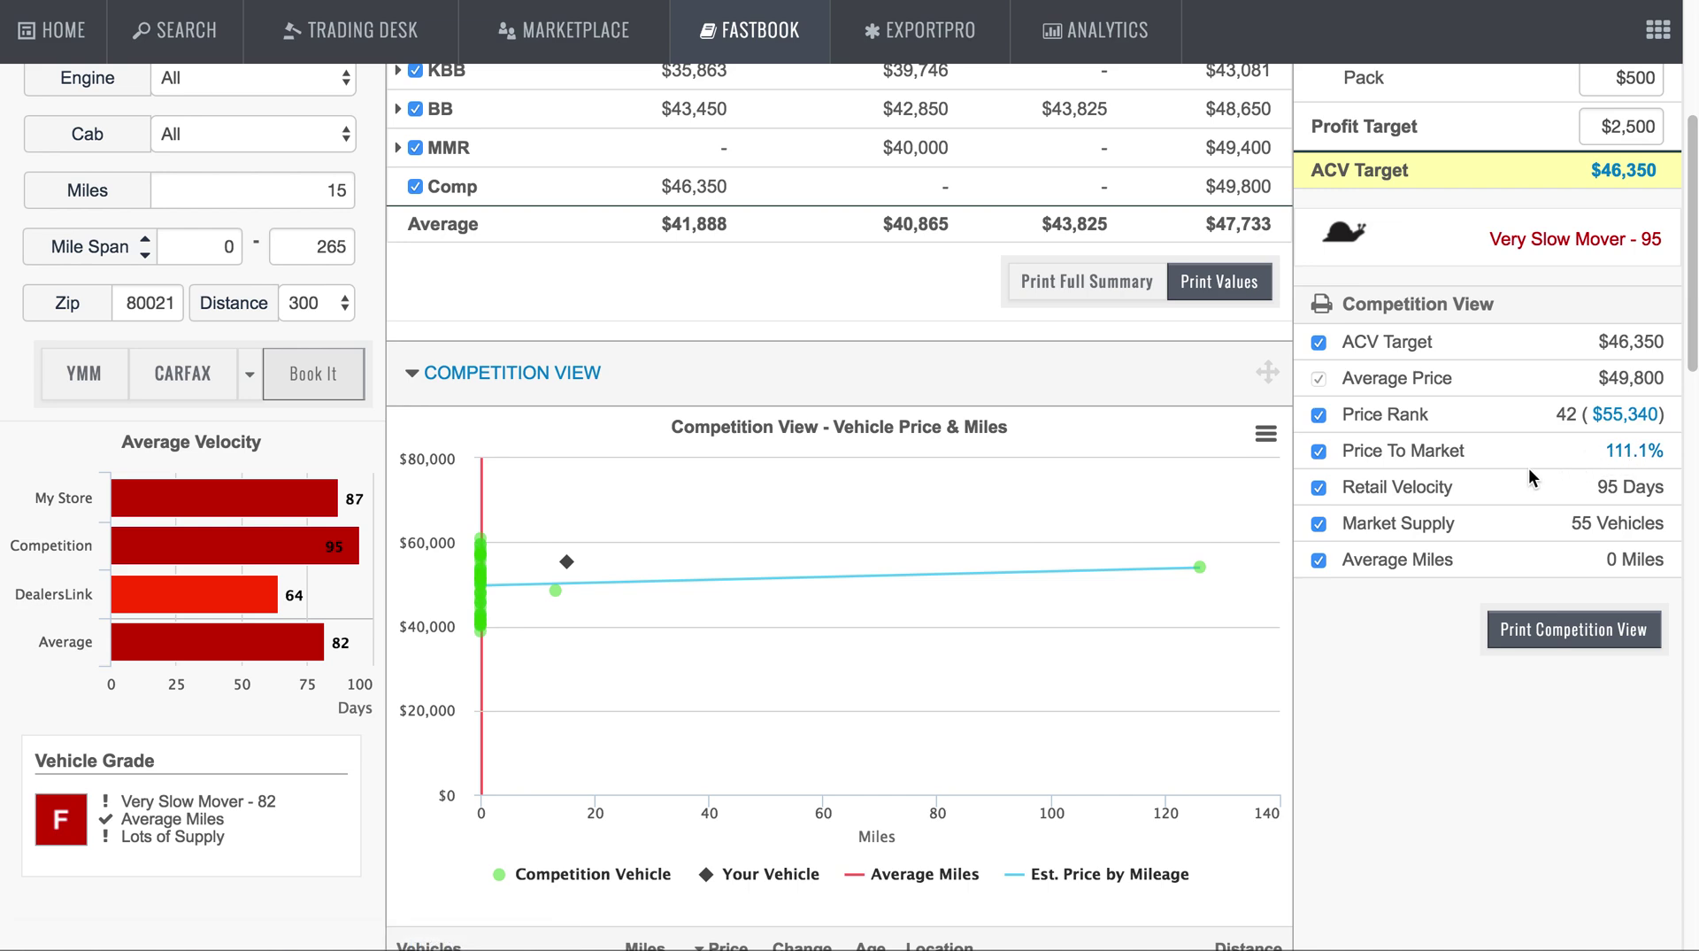
pyautogui.scroll(1, 1513, 422)
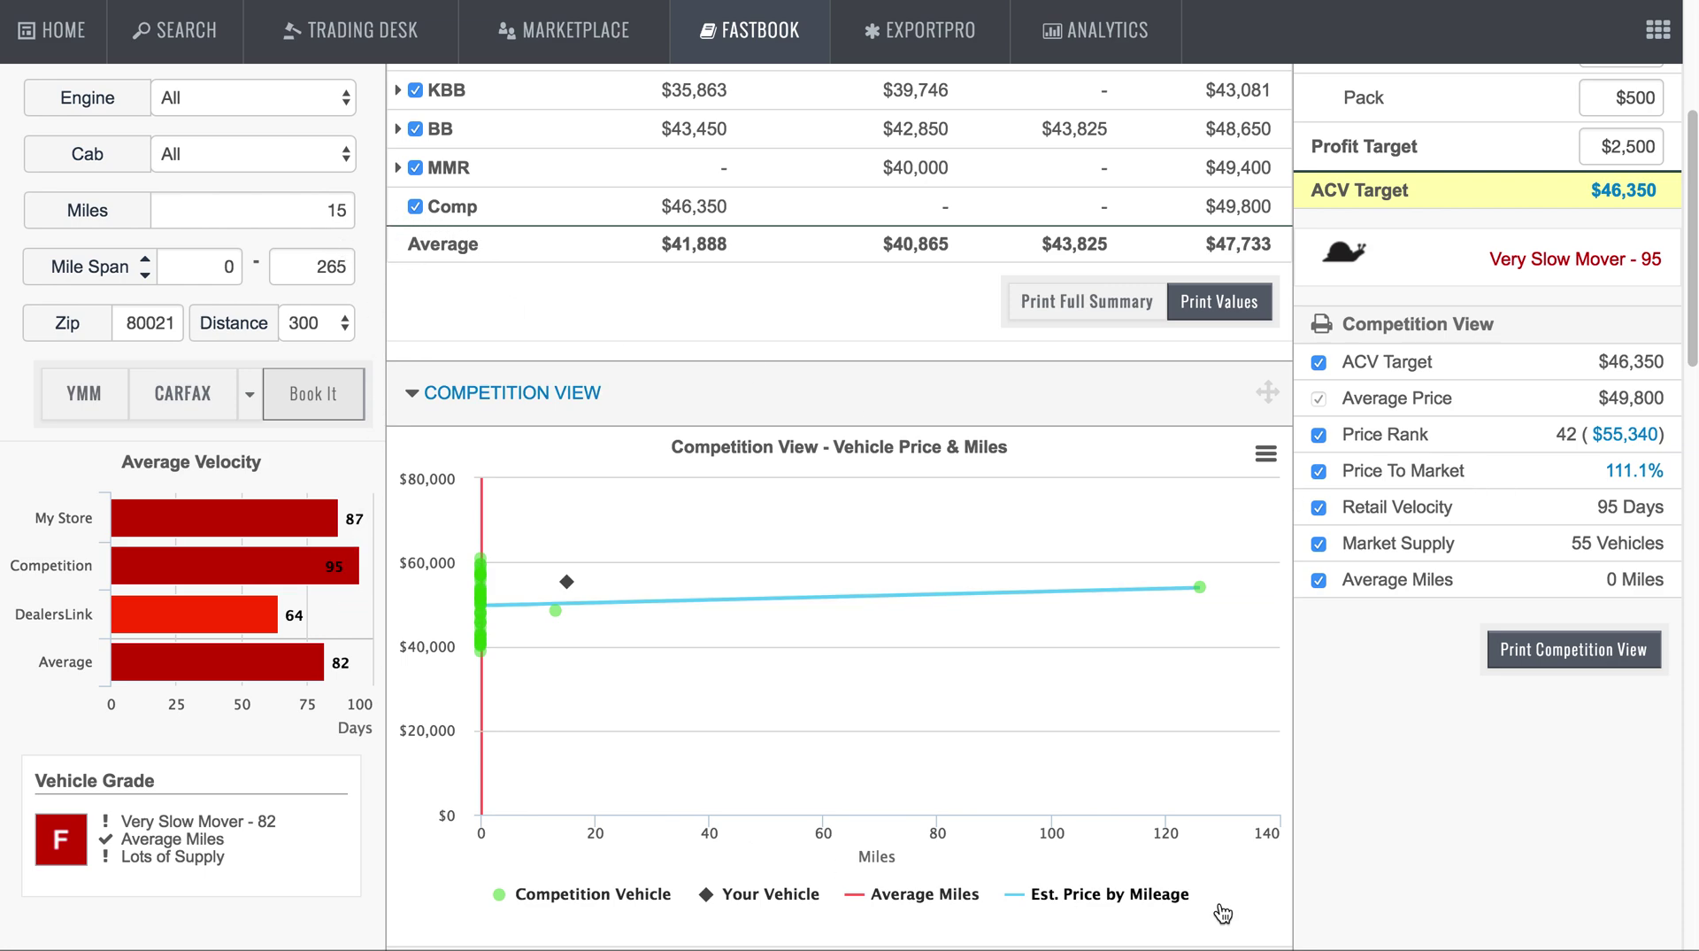
pyautogui.scroll(-14, 1453, 661)
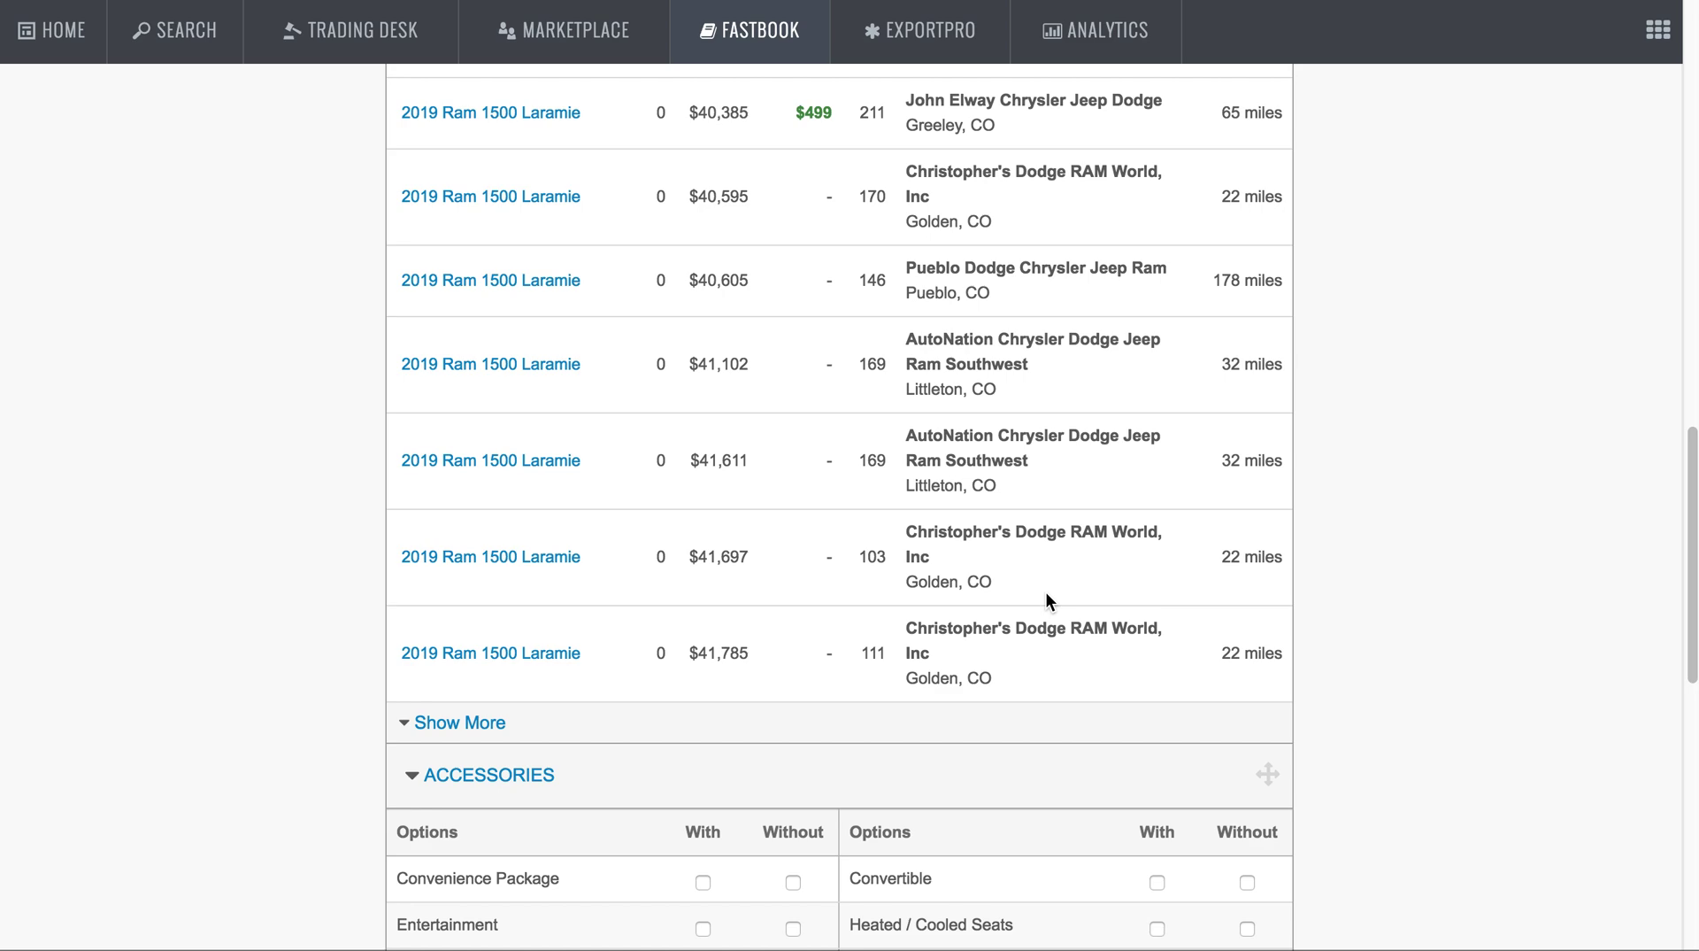
pyautogui.scroll(10, 1044, 591)
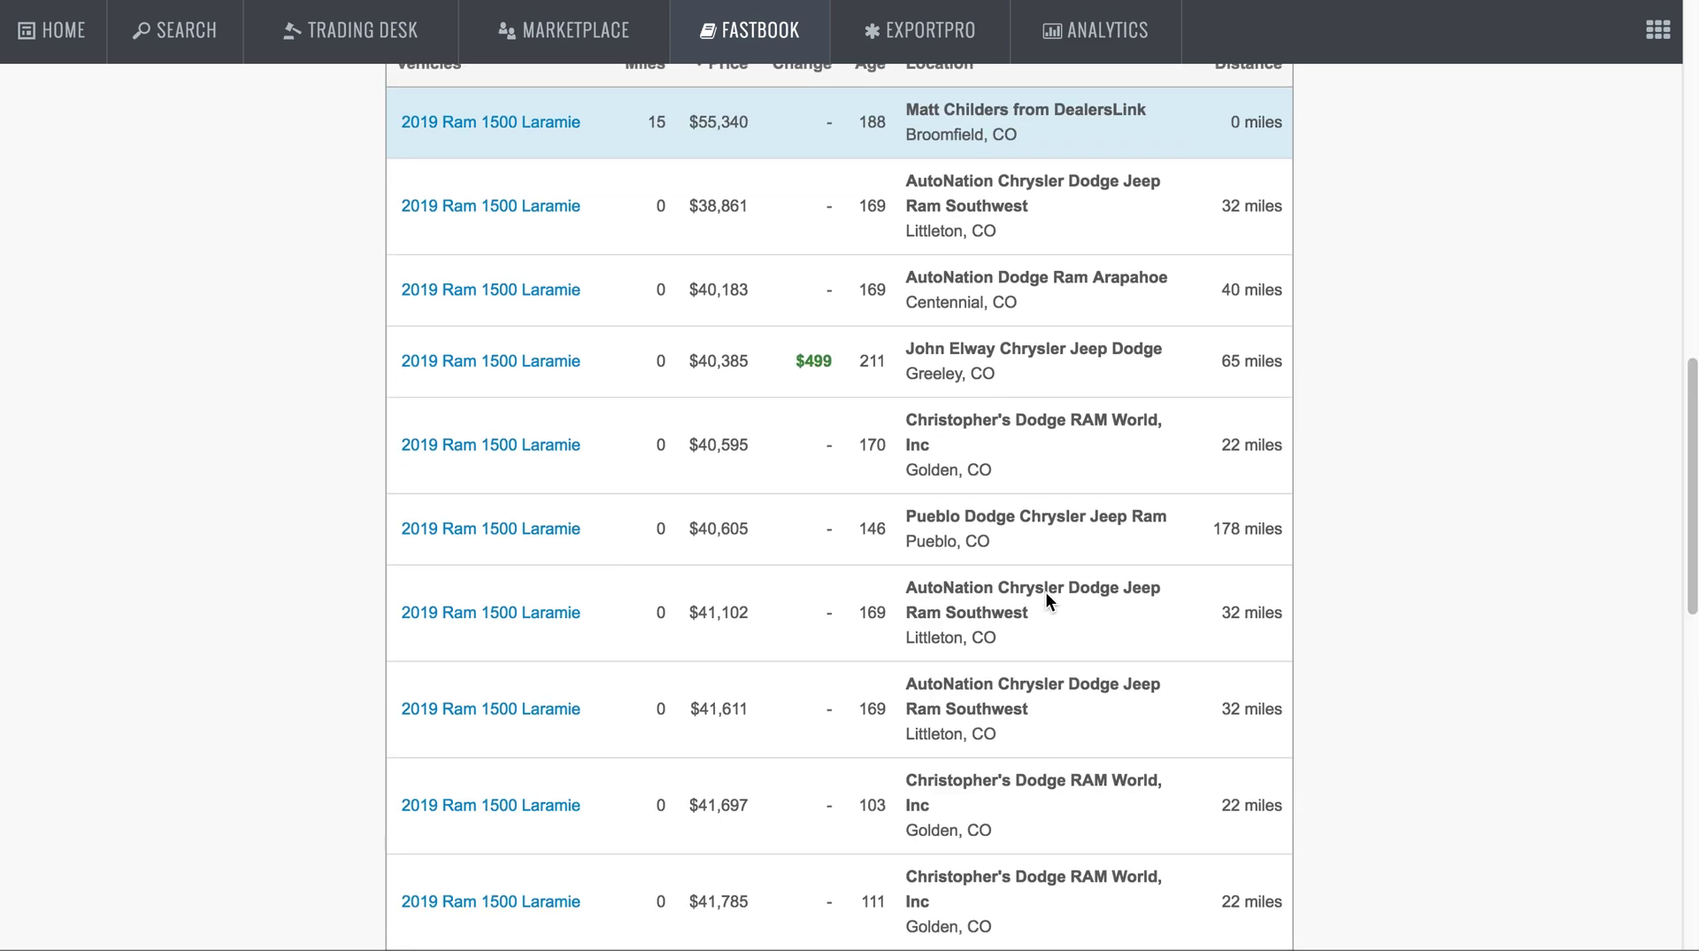
pyautogui.scroll(-2, 811, 747)
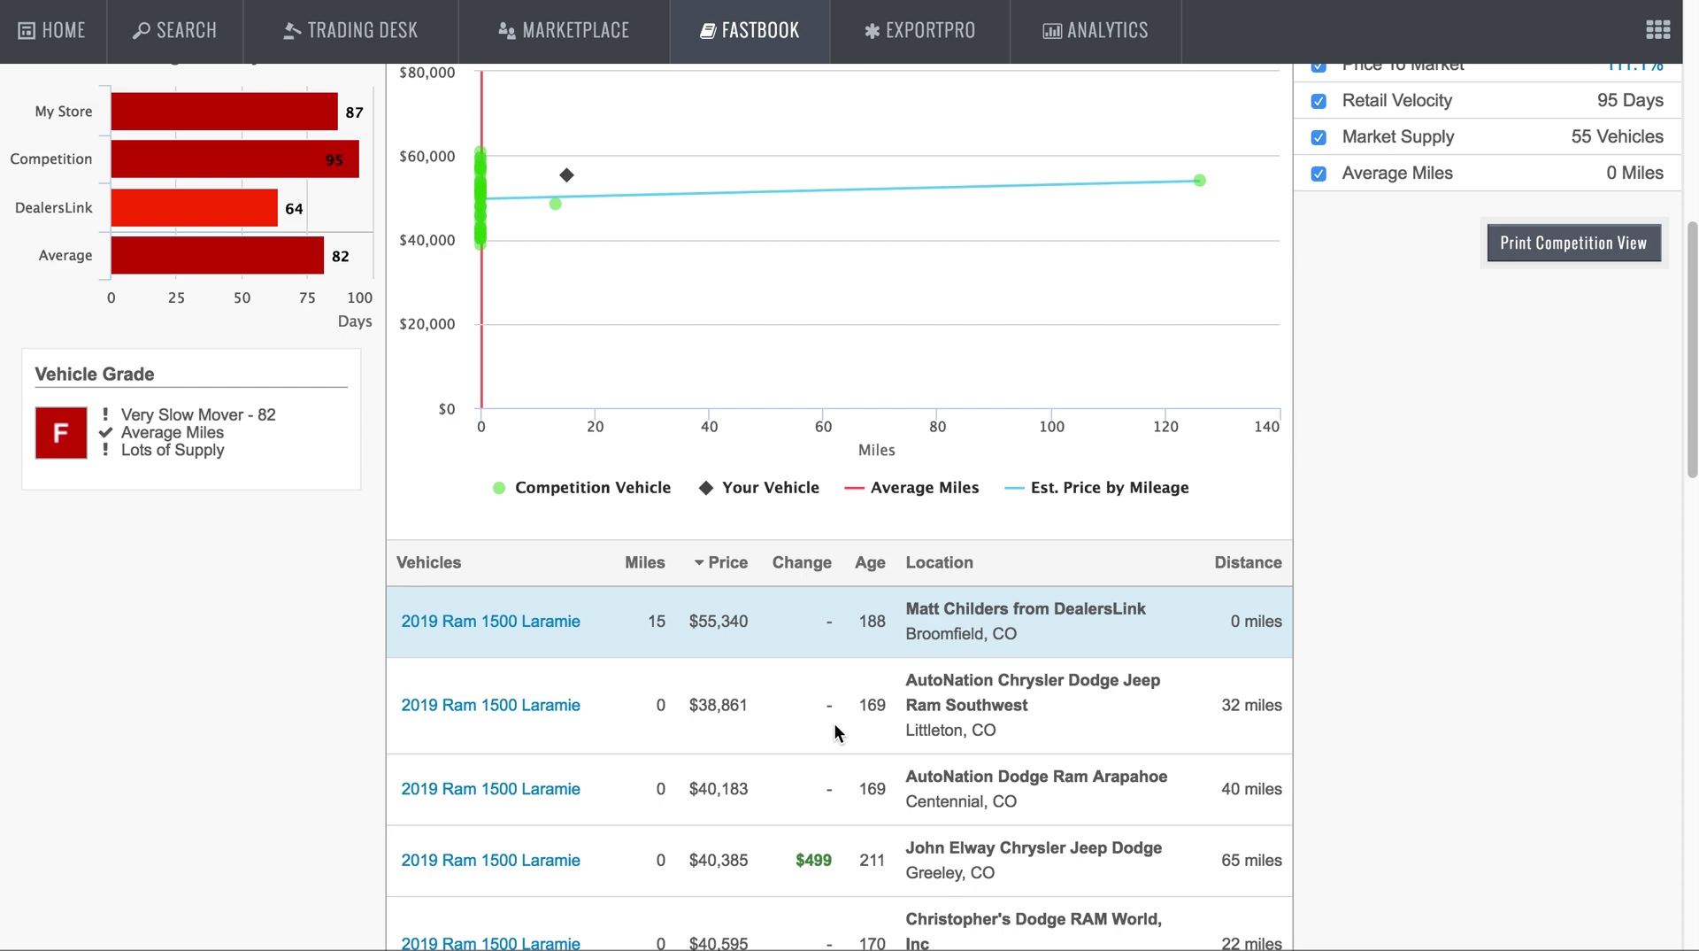
pyautogui.scroll(10, 835, 724)
pyautogui.scroll(2, 850, 722)
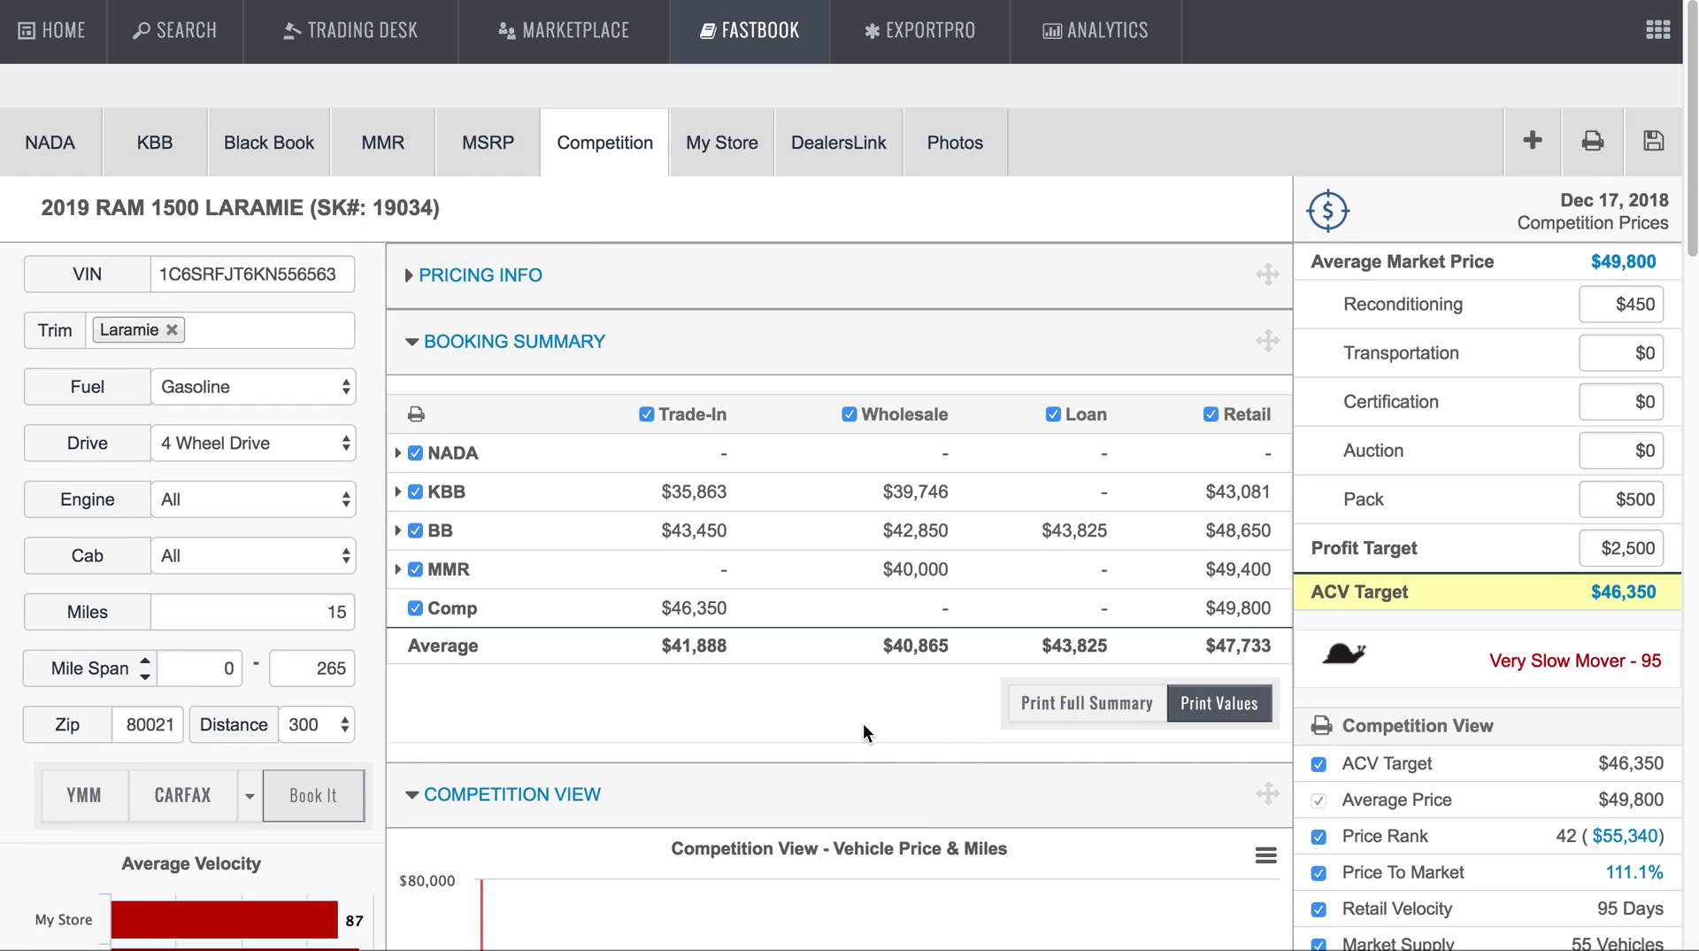
# Step: Save the 2019 Ram 1500 Laramie booking and review the new inventory's MSRP summaries and vehicle list
pyautogui.click(1654, 143)
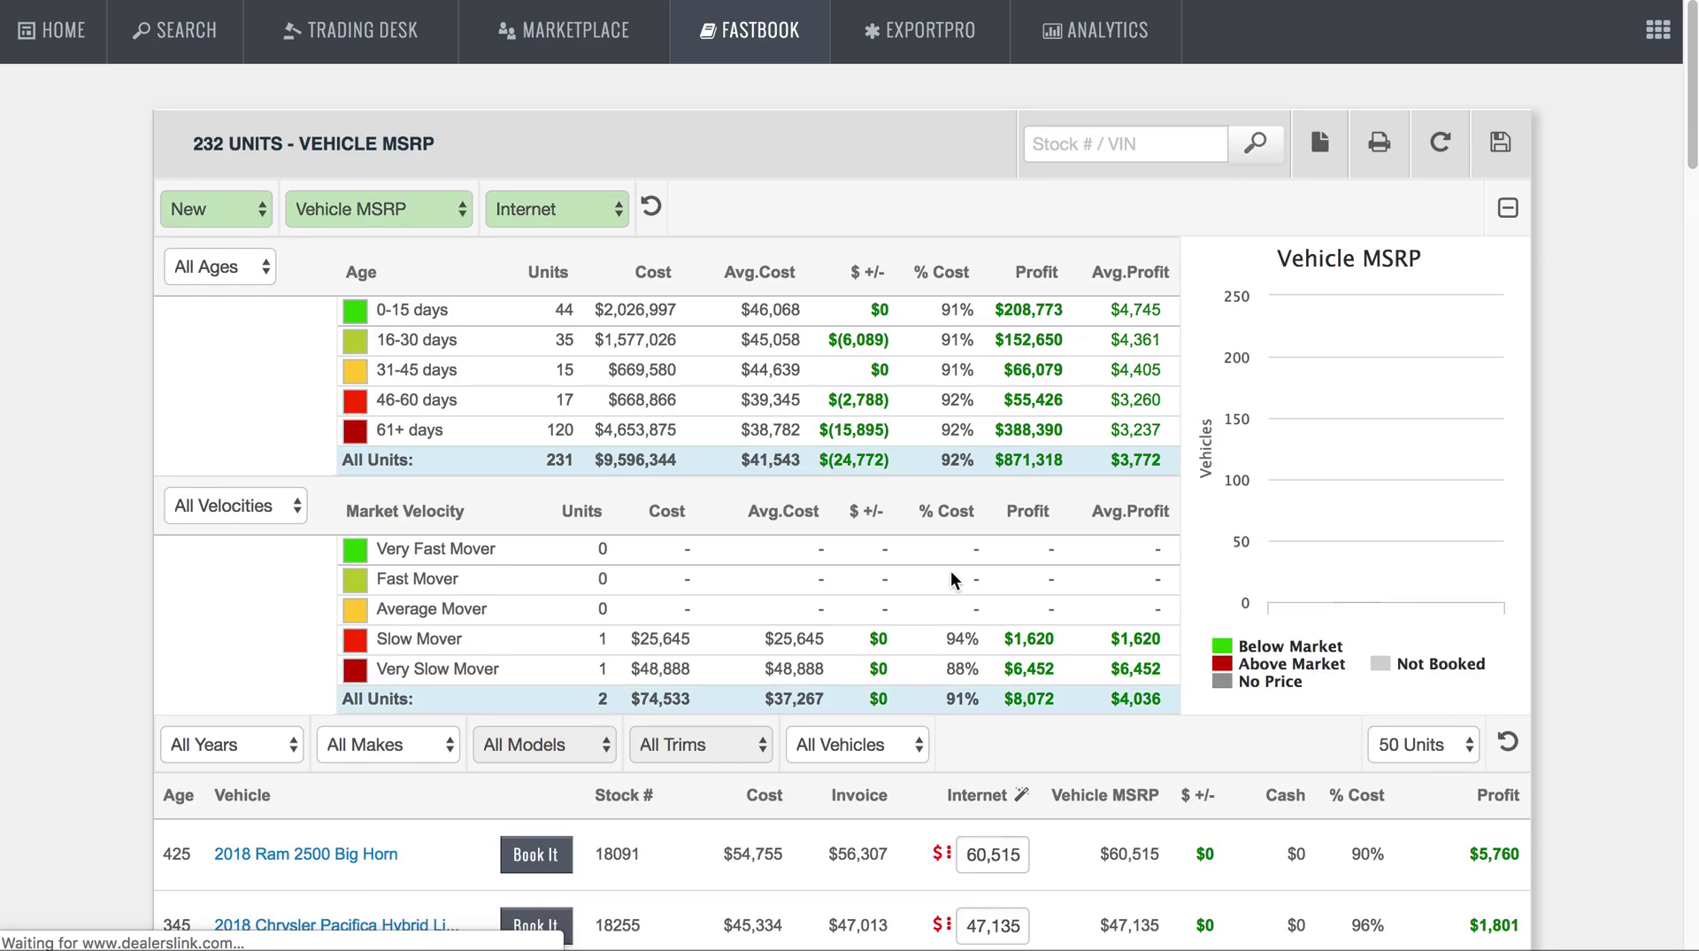
pyautogui.scroll(-3, 927, 564)
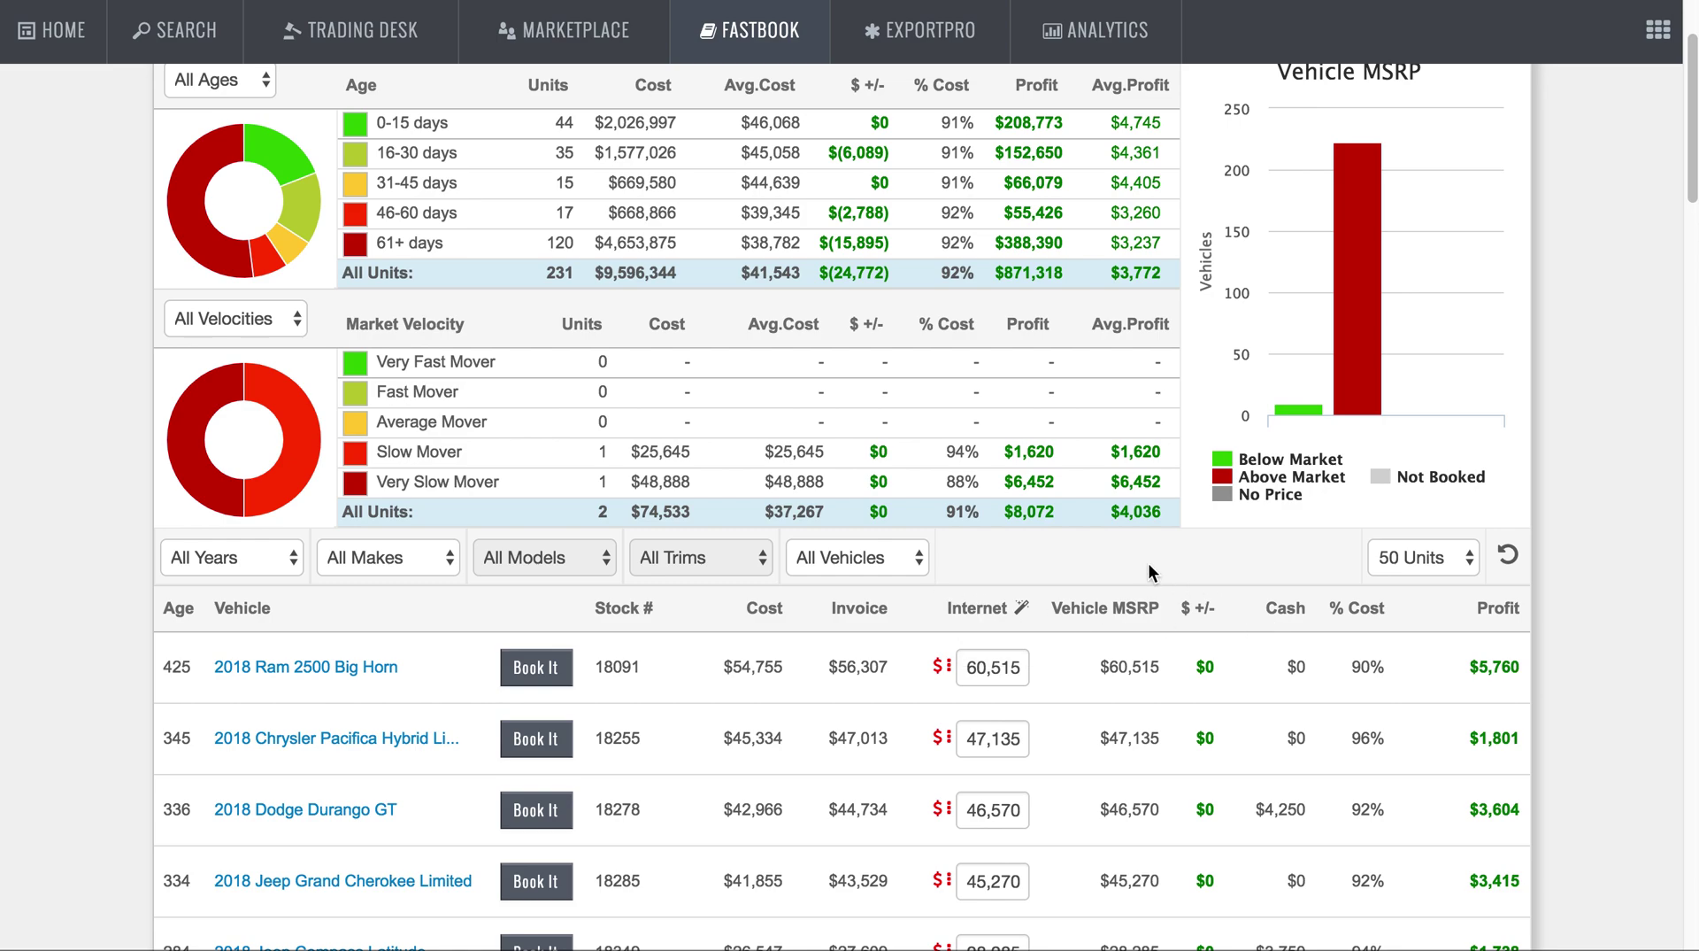
pyautogui.scroll(-5, 1149, 563)
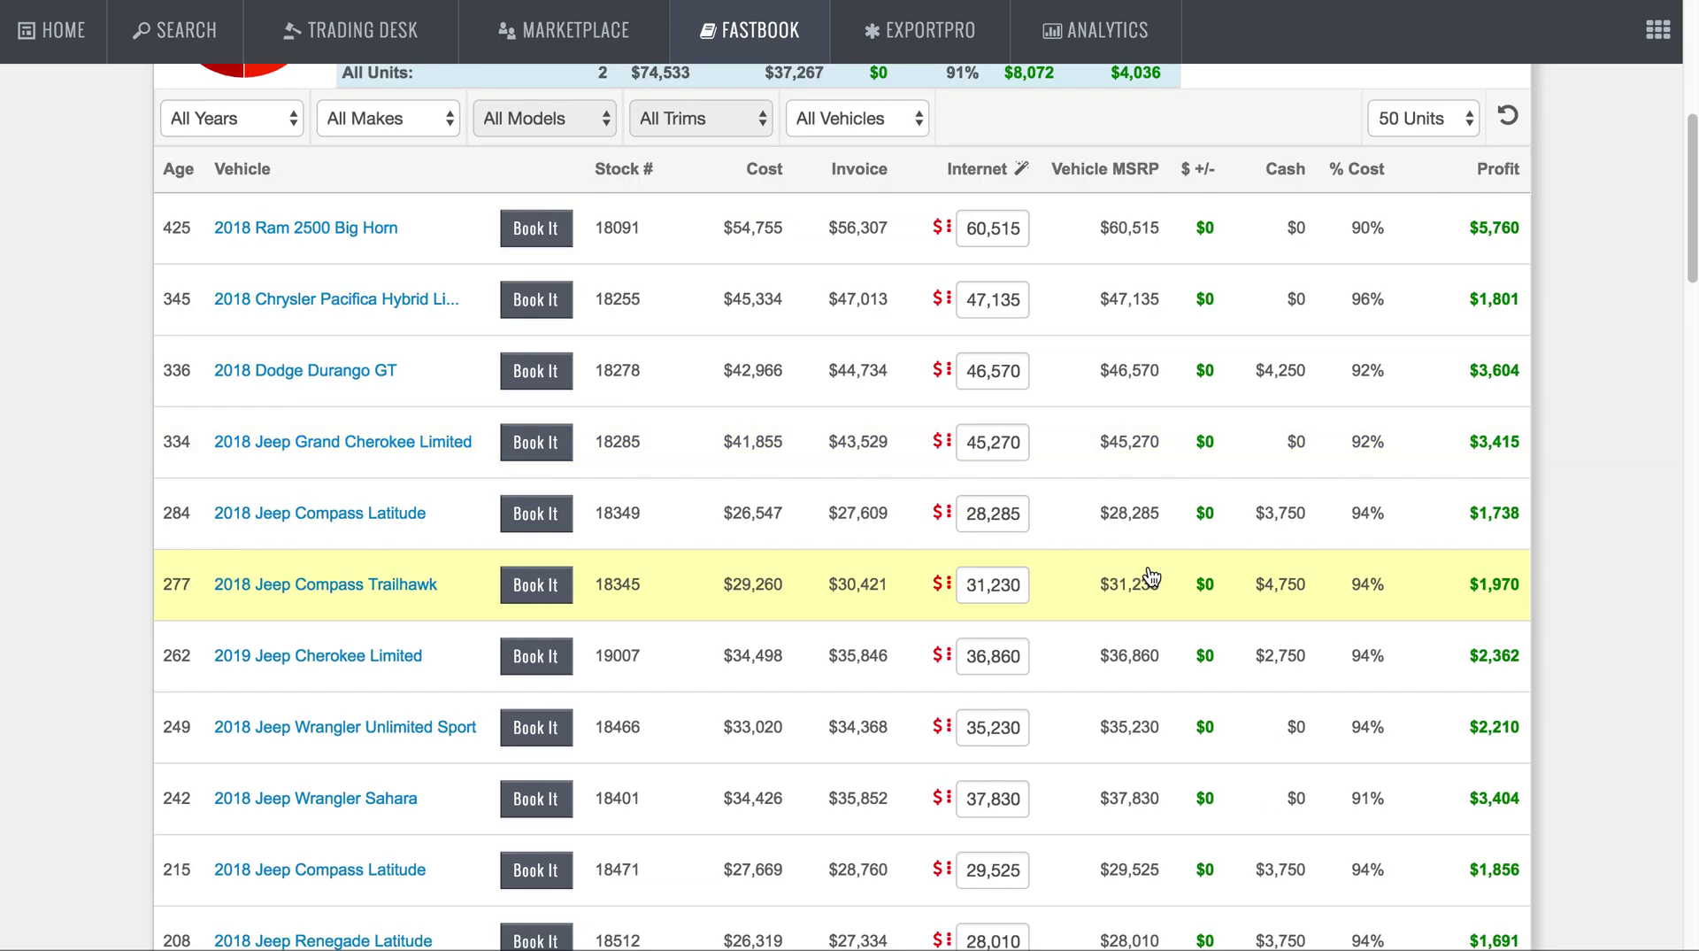
pyautogui.scroll(7, 1149, 571)
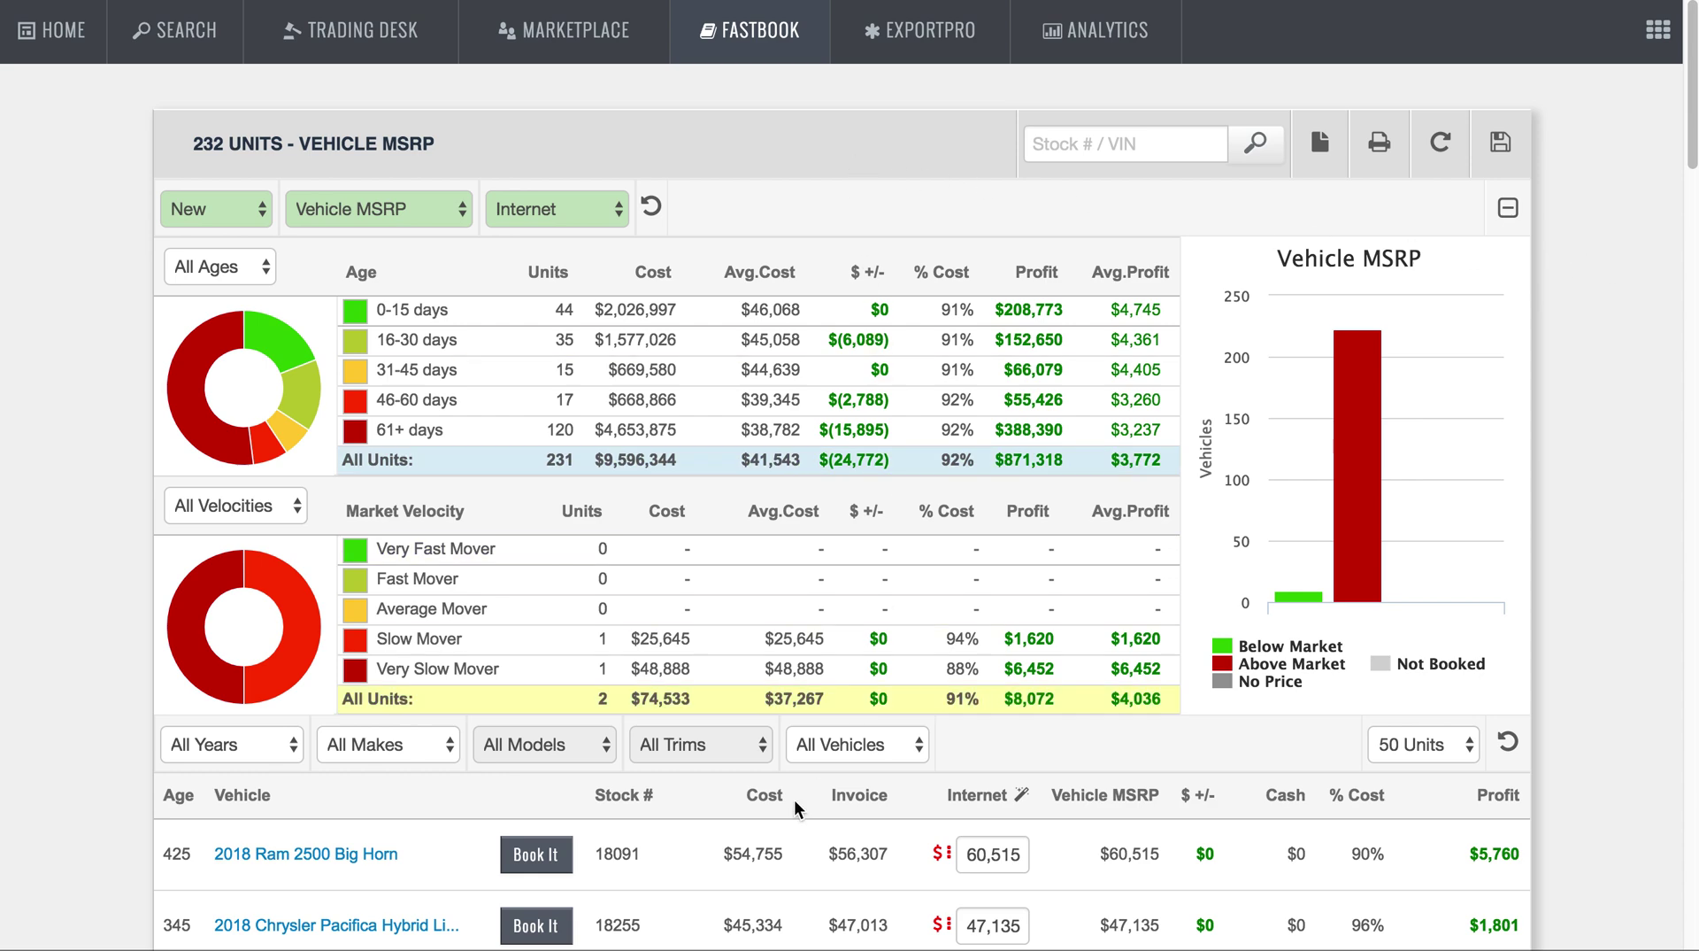
# Step: Check the current incentives of the 2018 Ram 2500 Big Horn with stock number 18091 and open its description
pyautogui.click(302, 867)
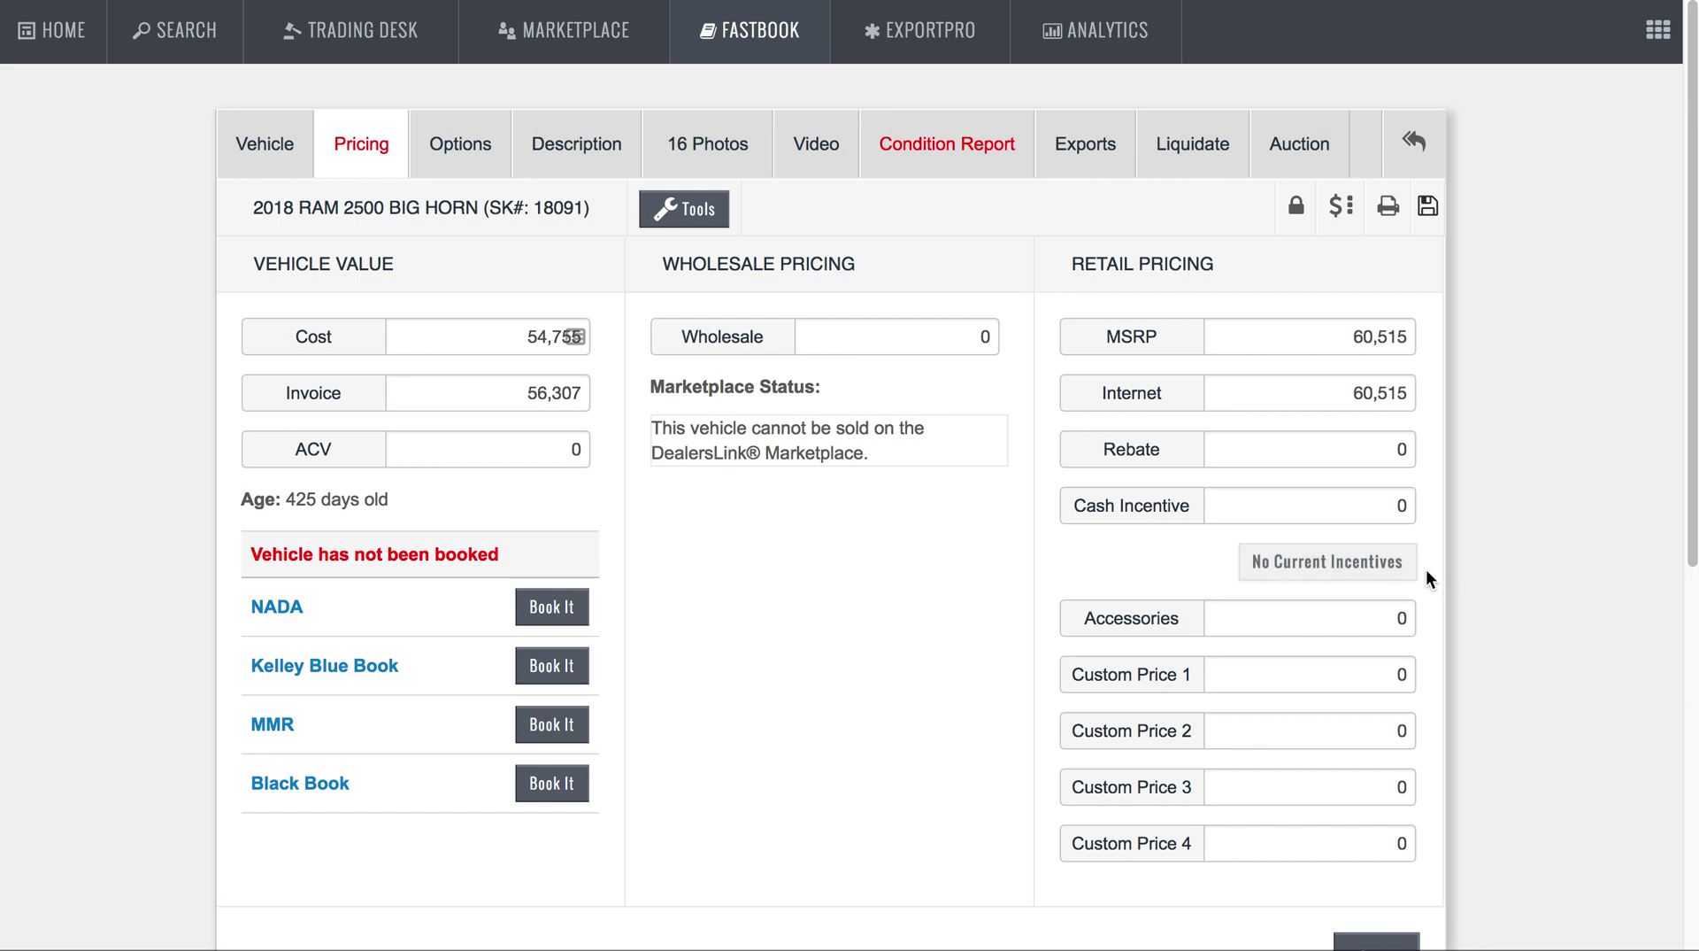
pyautogui.click(1328, 561)
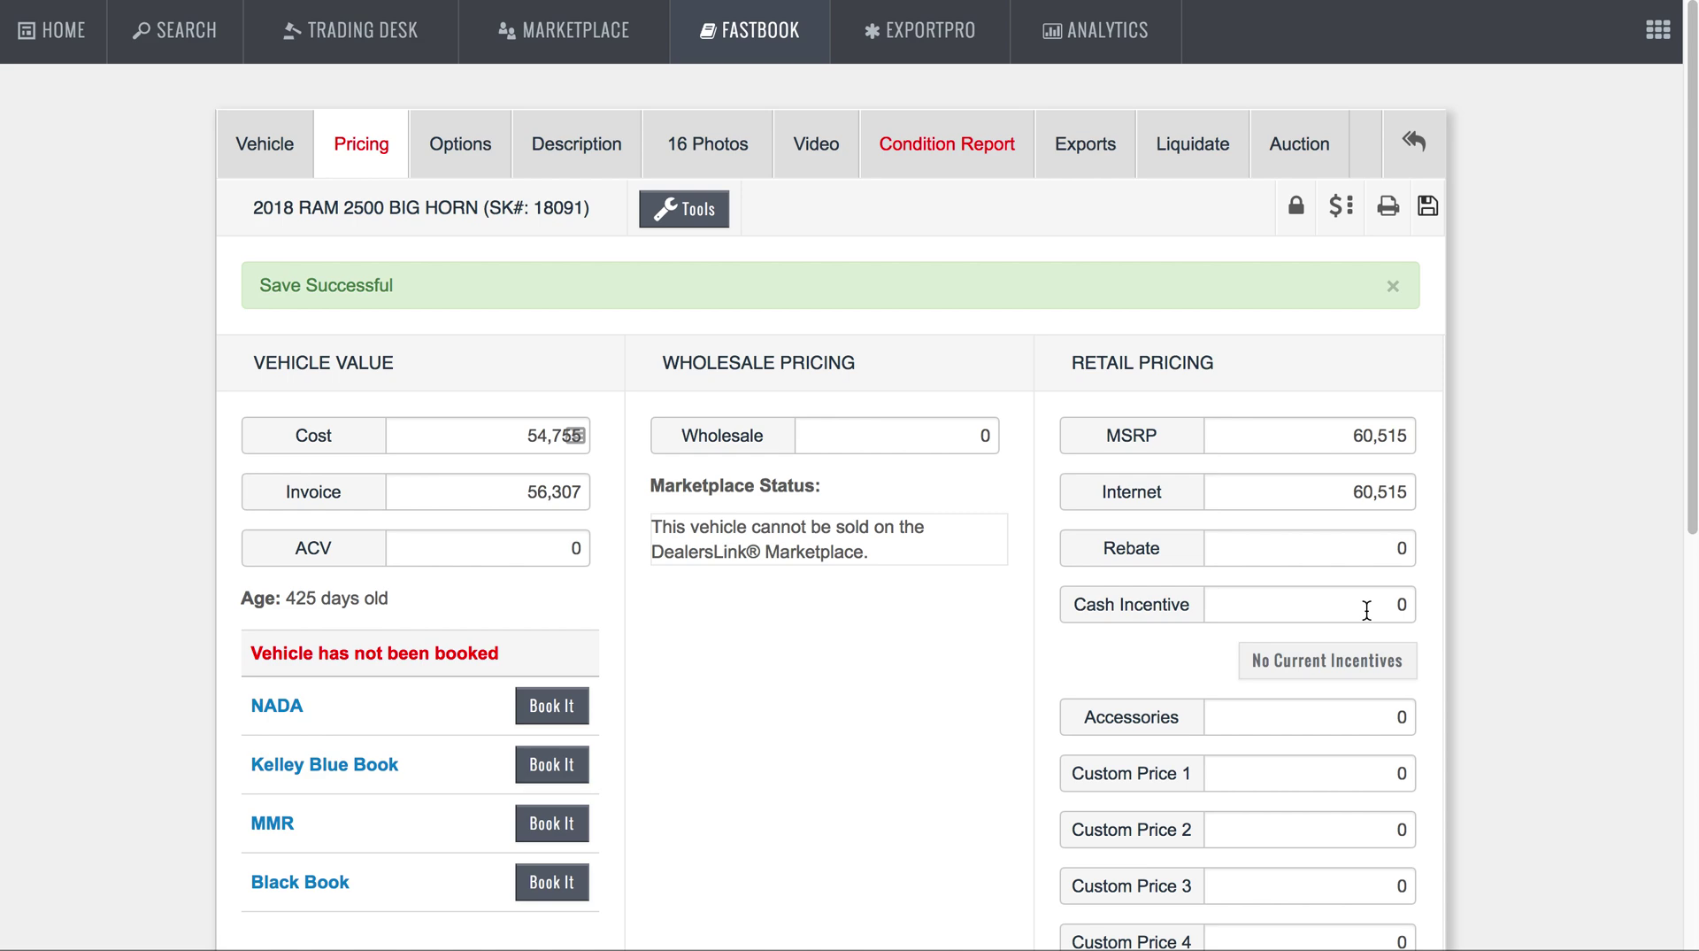
pyautogui.click(580, 153)
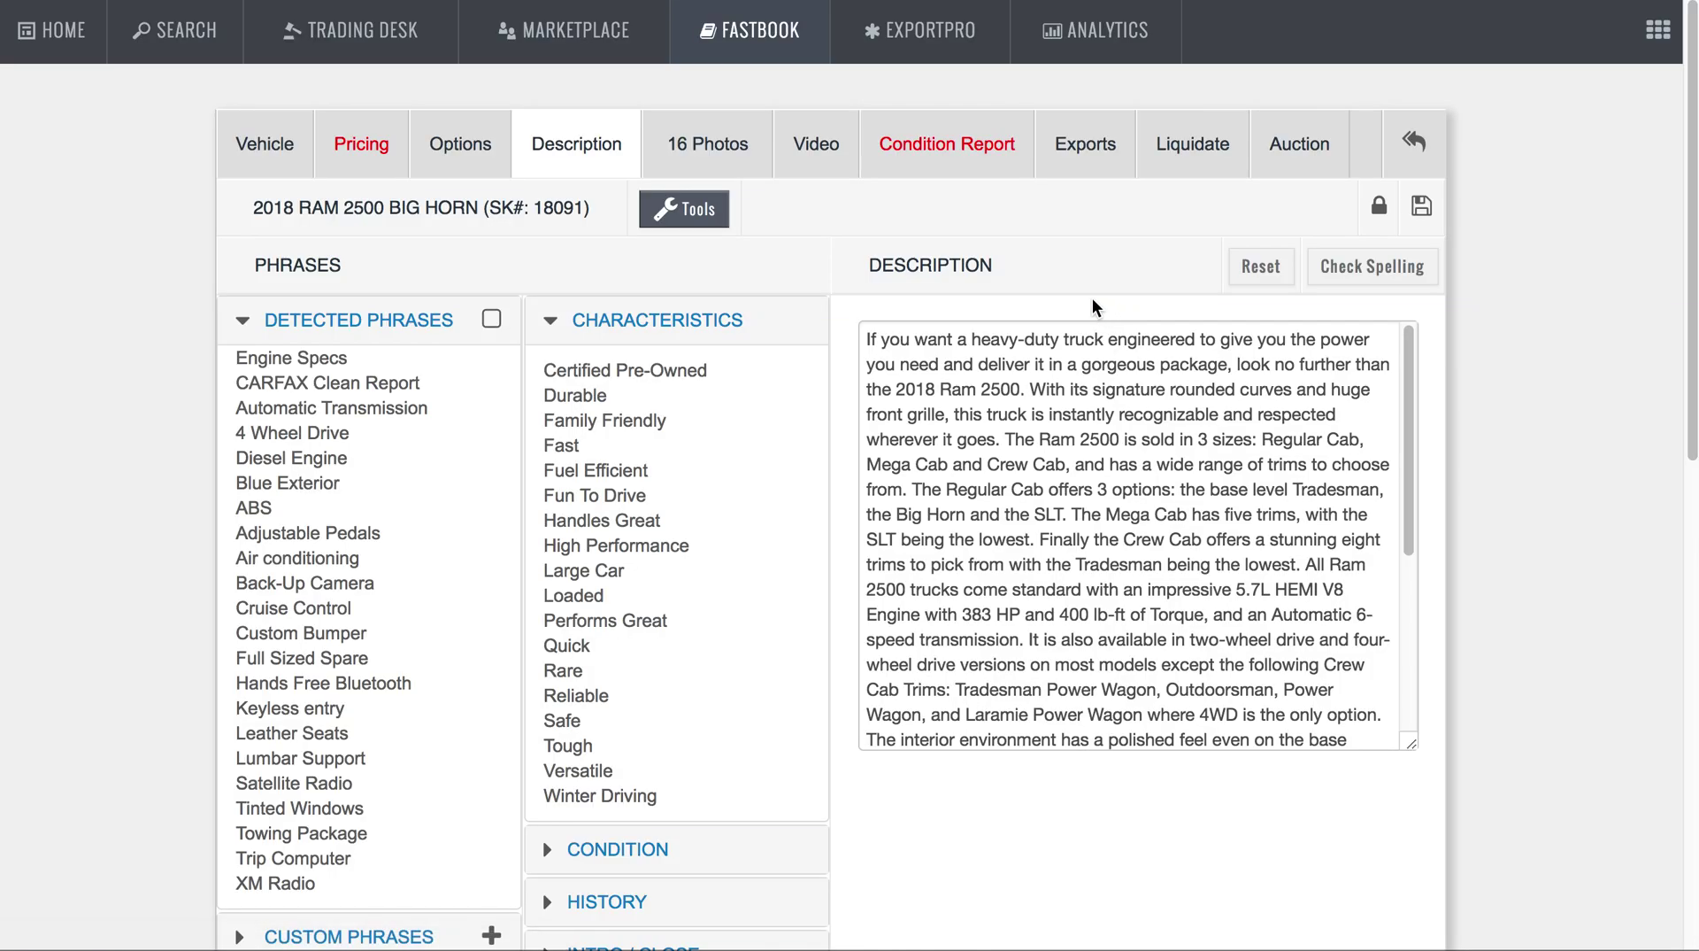
pyautogui.moveTo(752, 40)
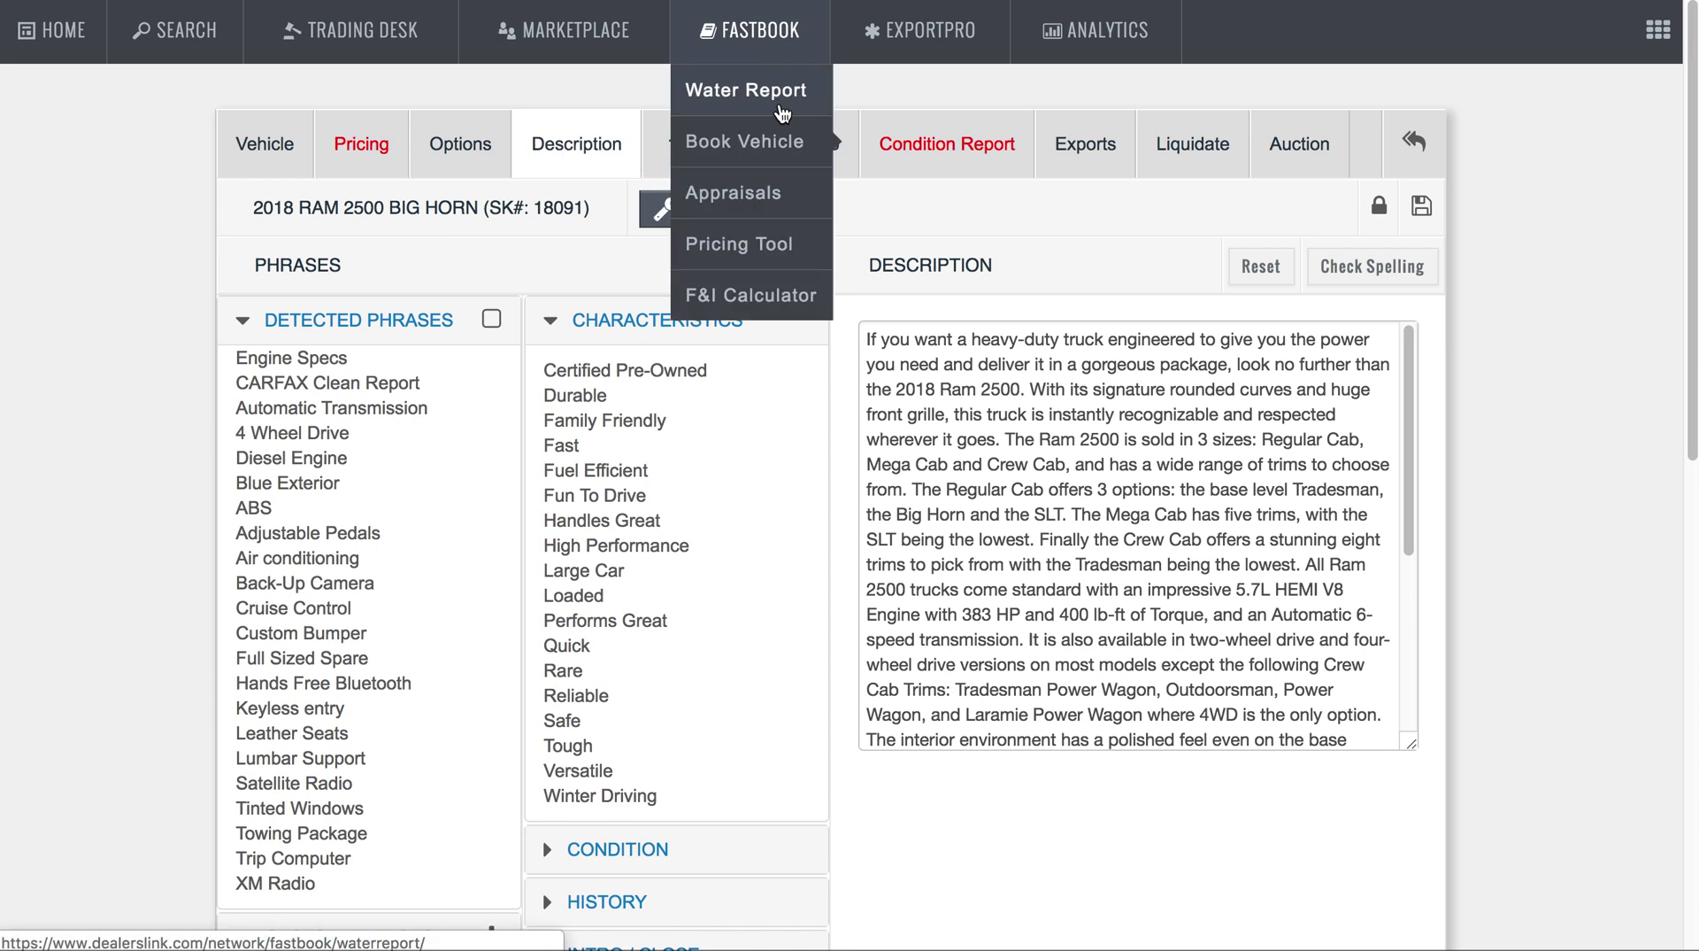
pyautogui.moveTo(925, 35)
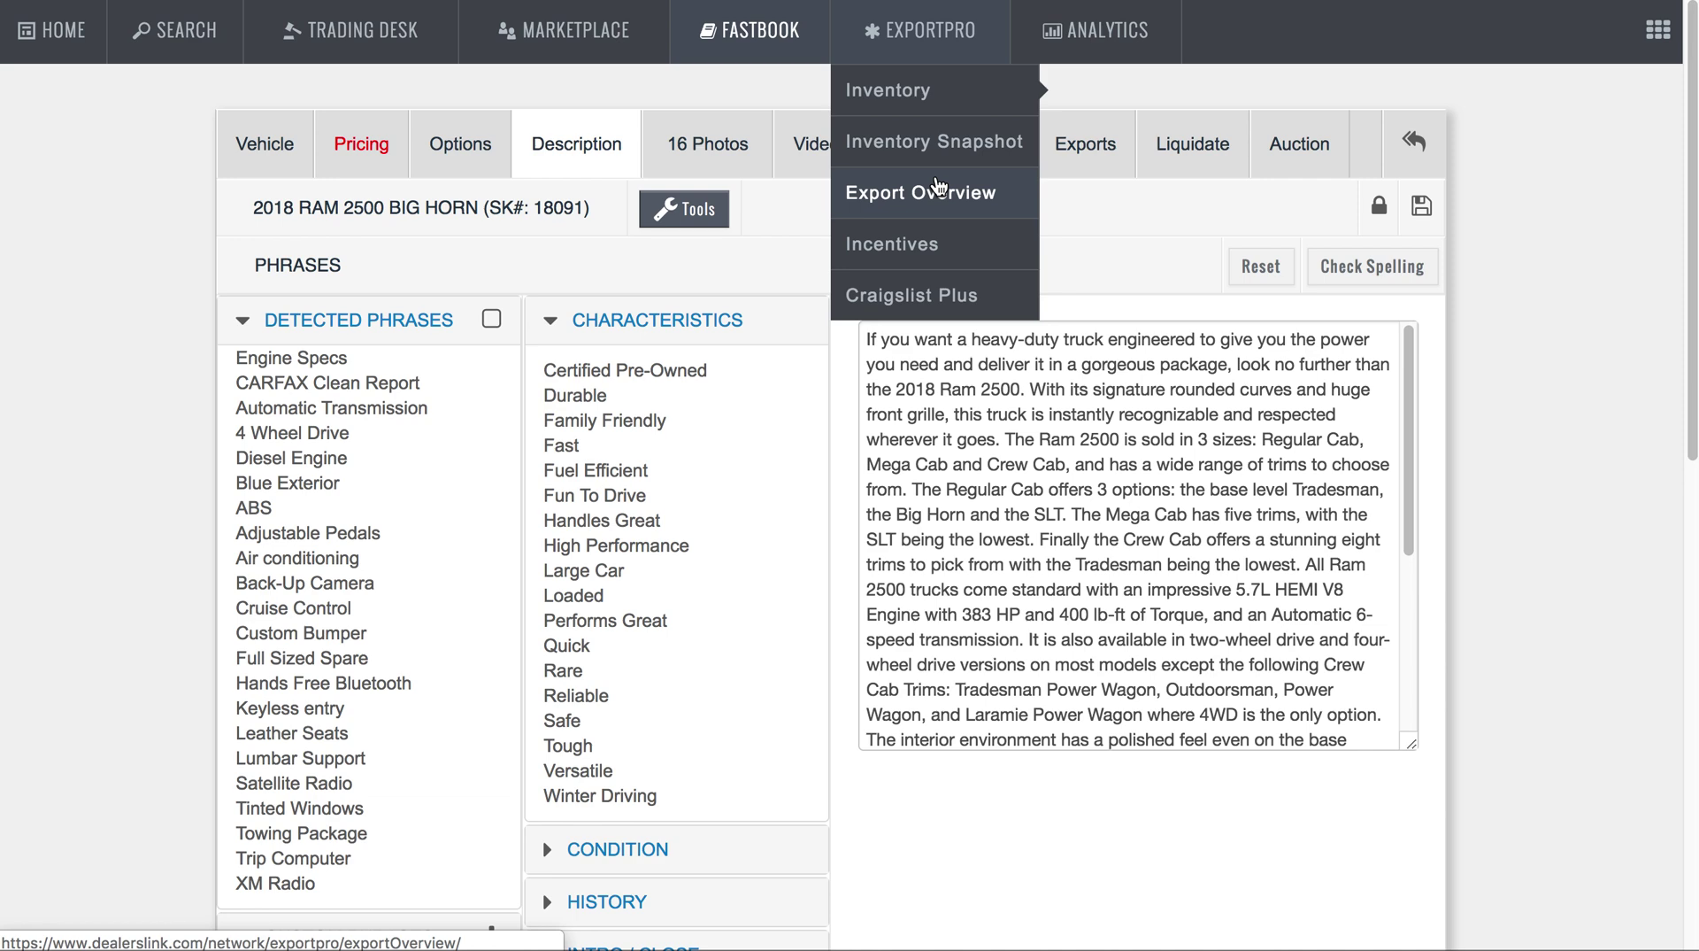
pyautogui.moveTo(741, 68)
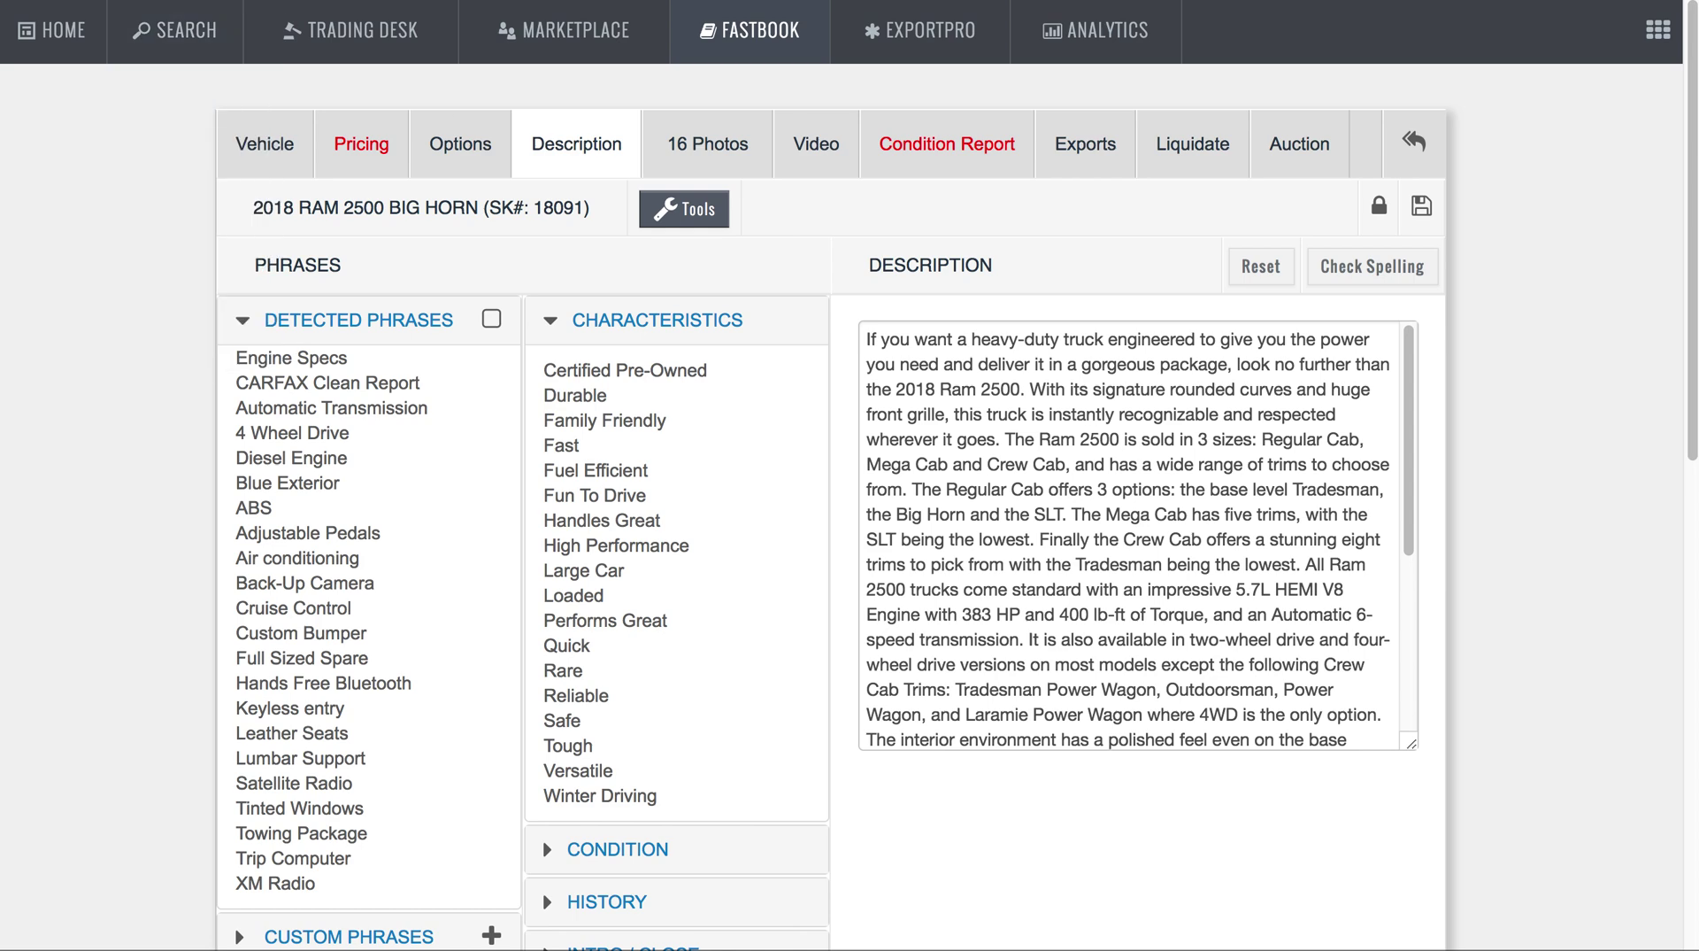
pyautogui.rightClick(1559, 705)
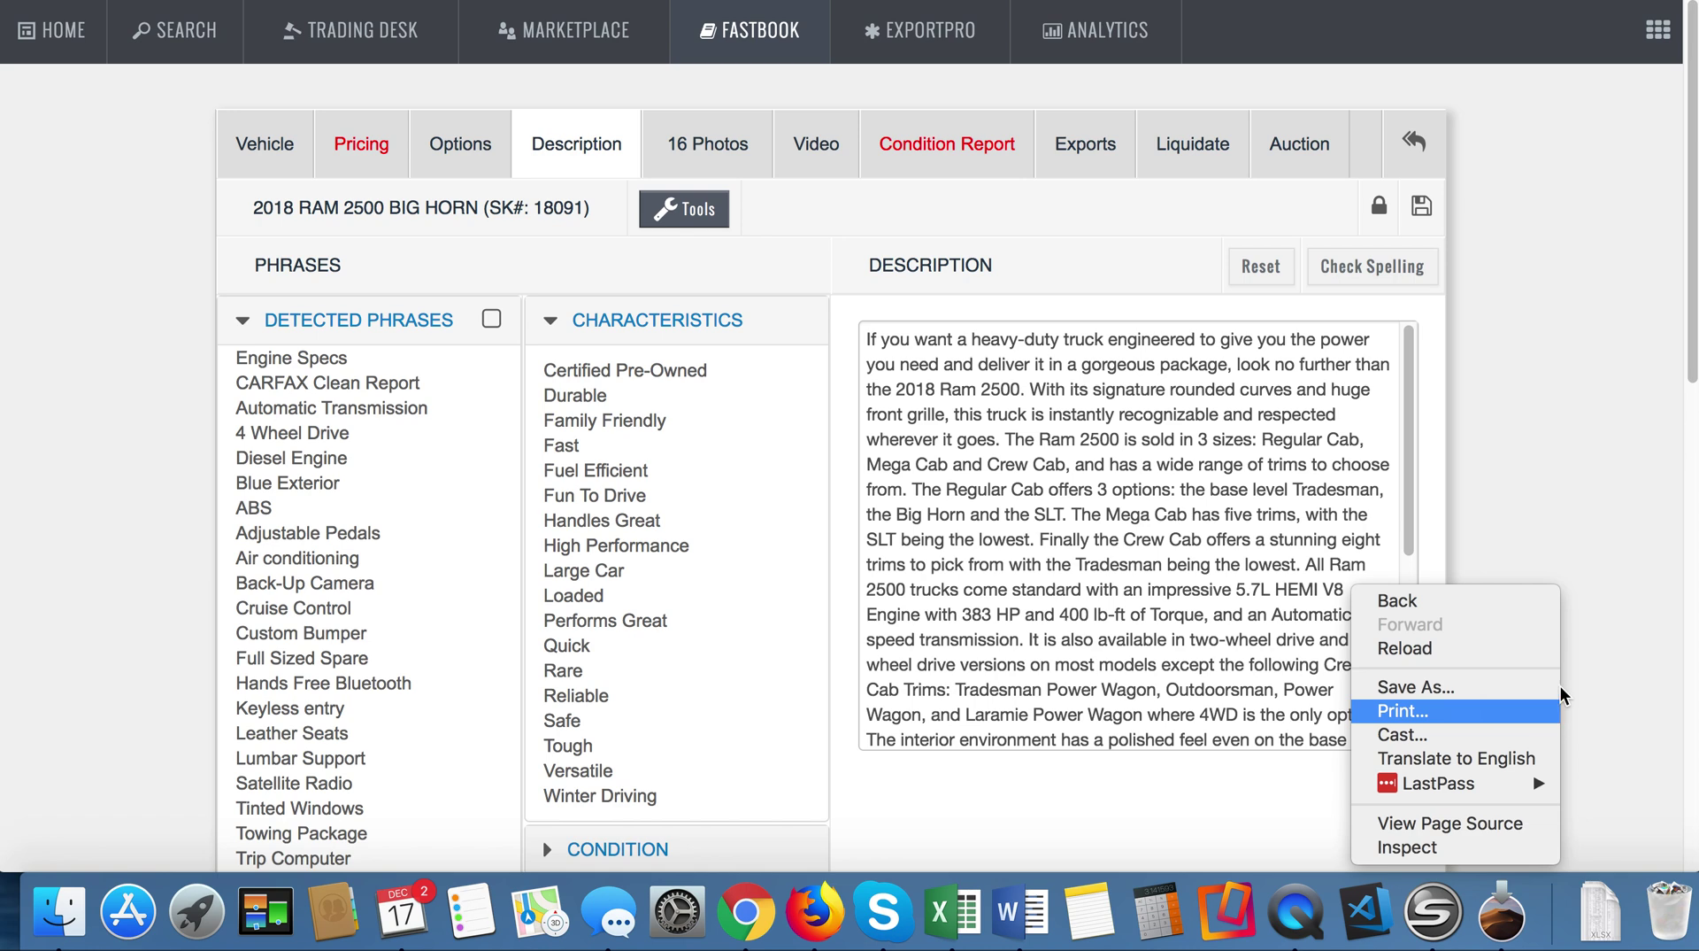
pyautogui.click(1558, 711)
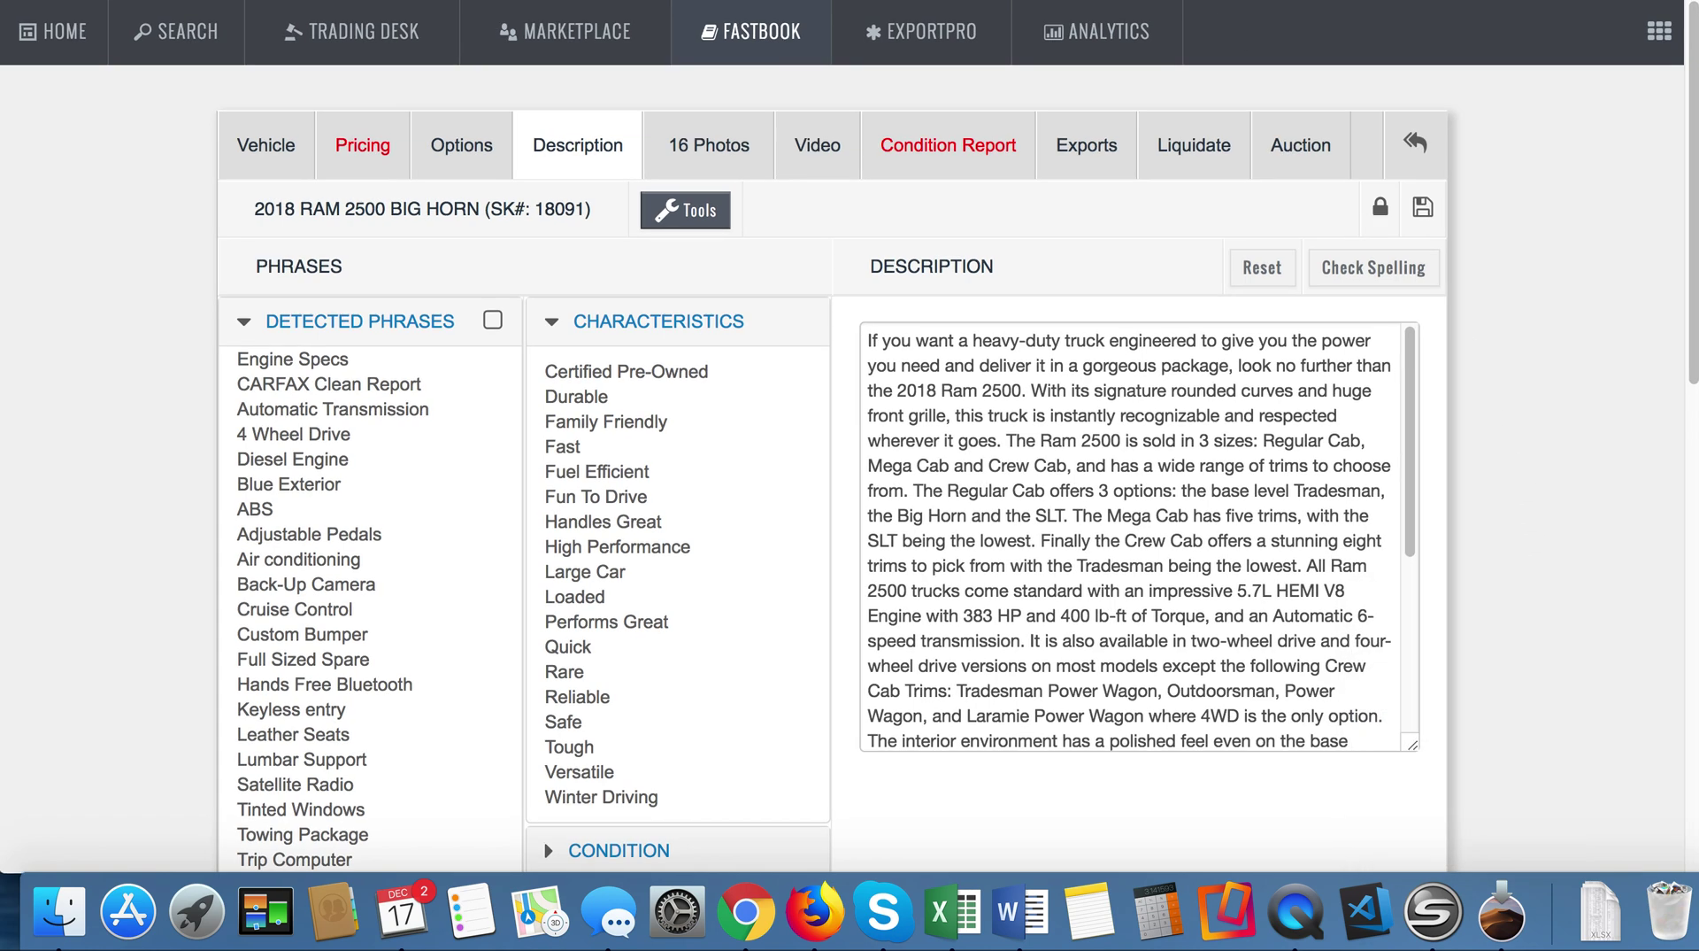